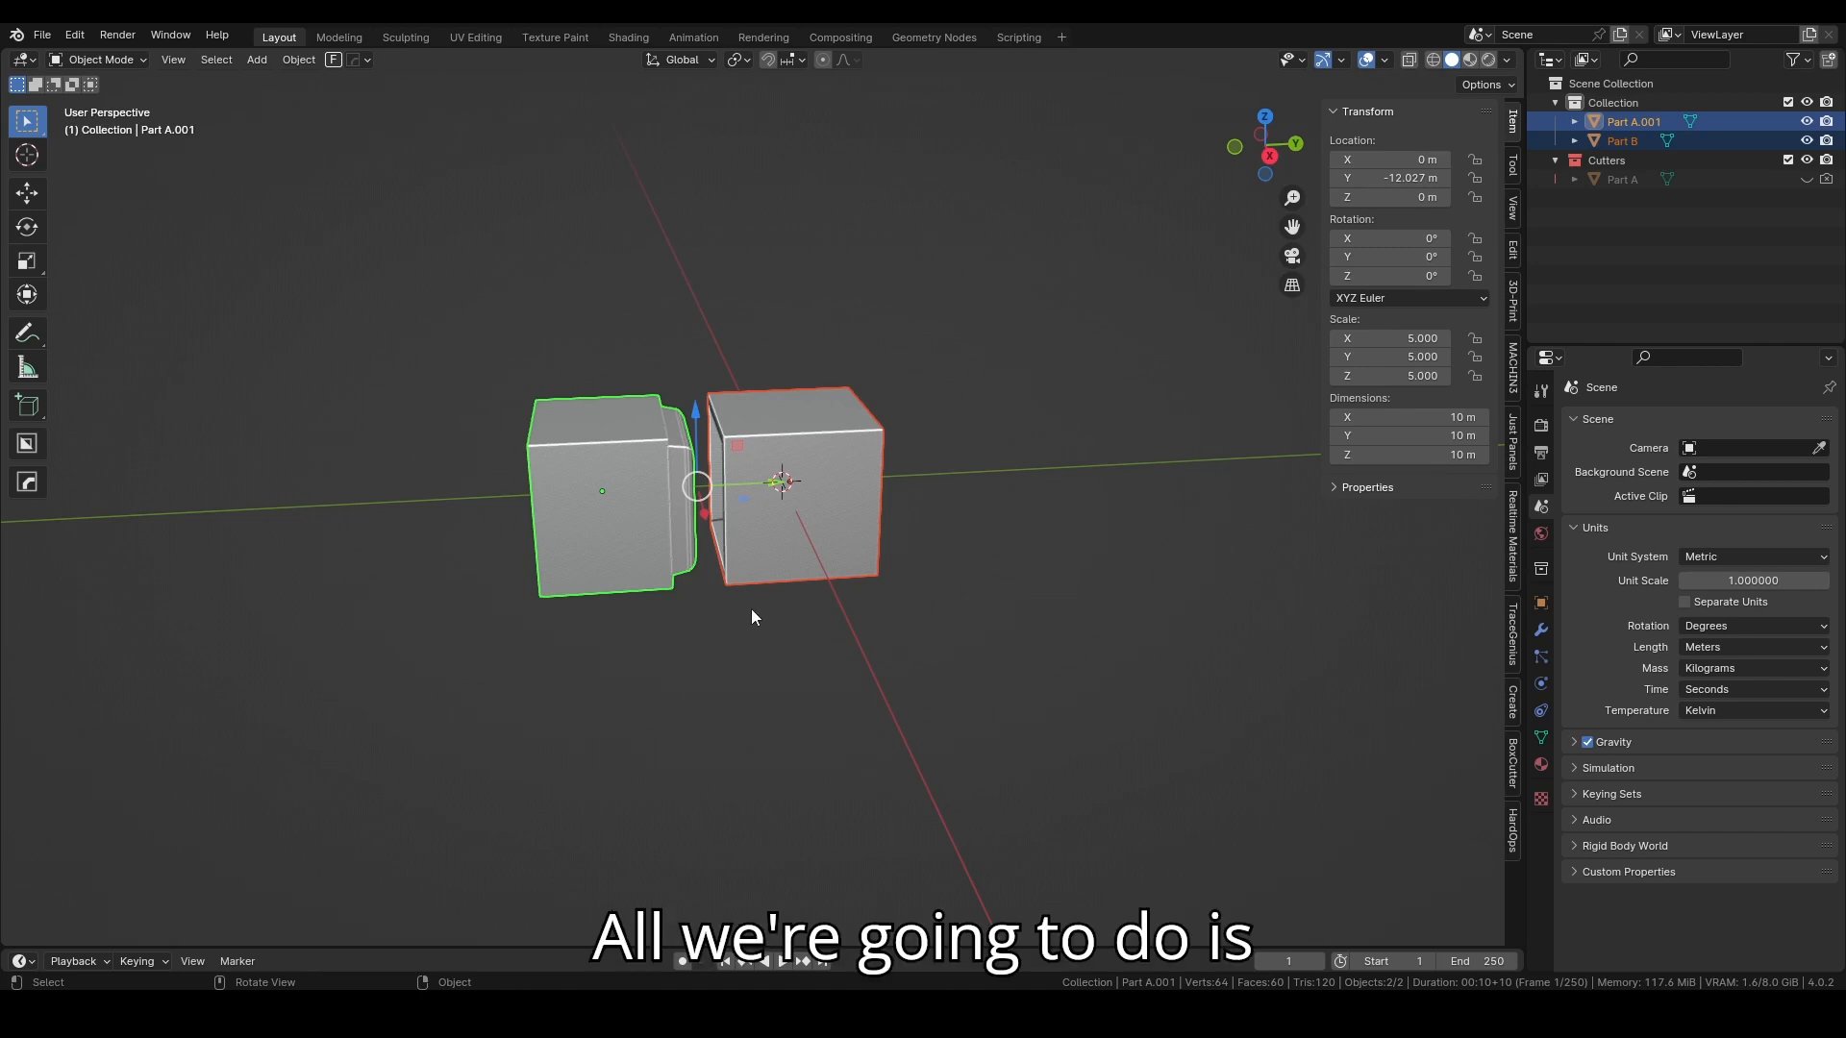
Step: Examine the finished snap-fit parts from several angles, including the protruding joint on Part A.001 and the matching cavity in Part B
scroll(752, 609, "up", 3)
middle_click_drag(700, 621, 598, 587)
left_click(706, 592)
key("b")
left_click_drag(562, 589, 690, 596)
middle_click_drag(690, 596, 737, 645)
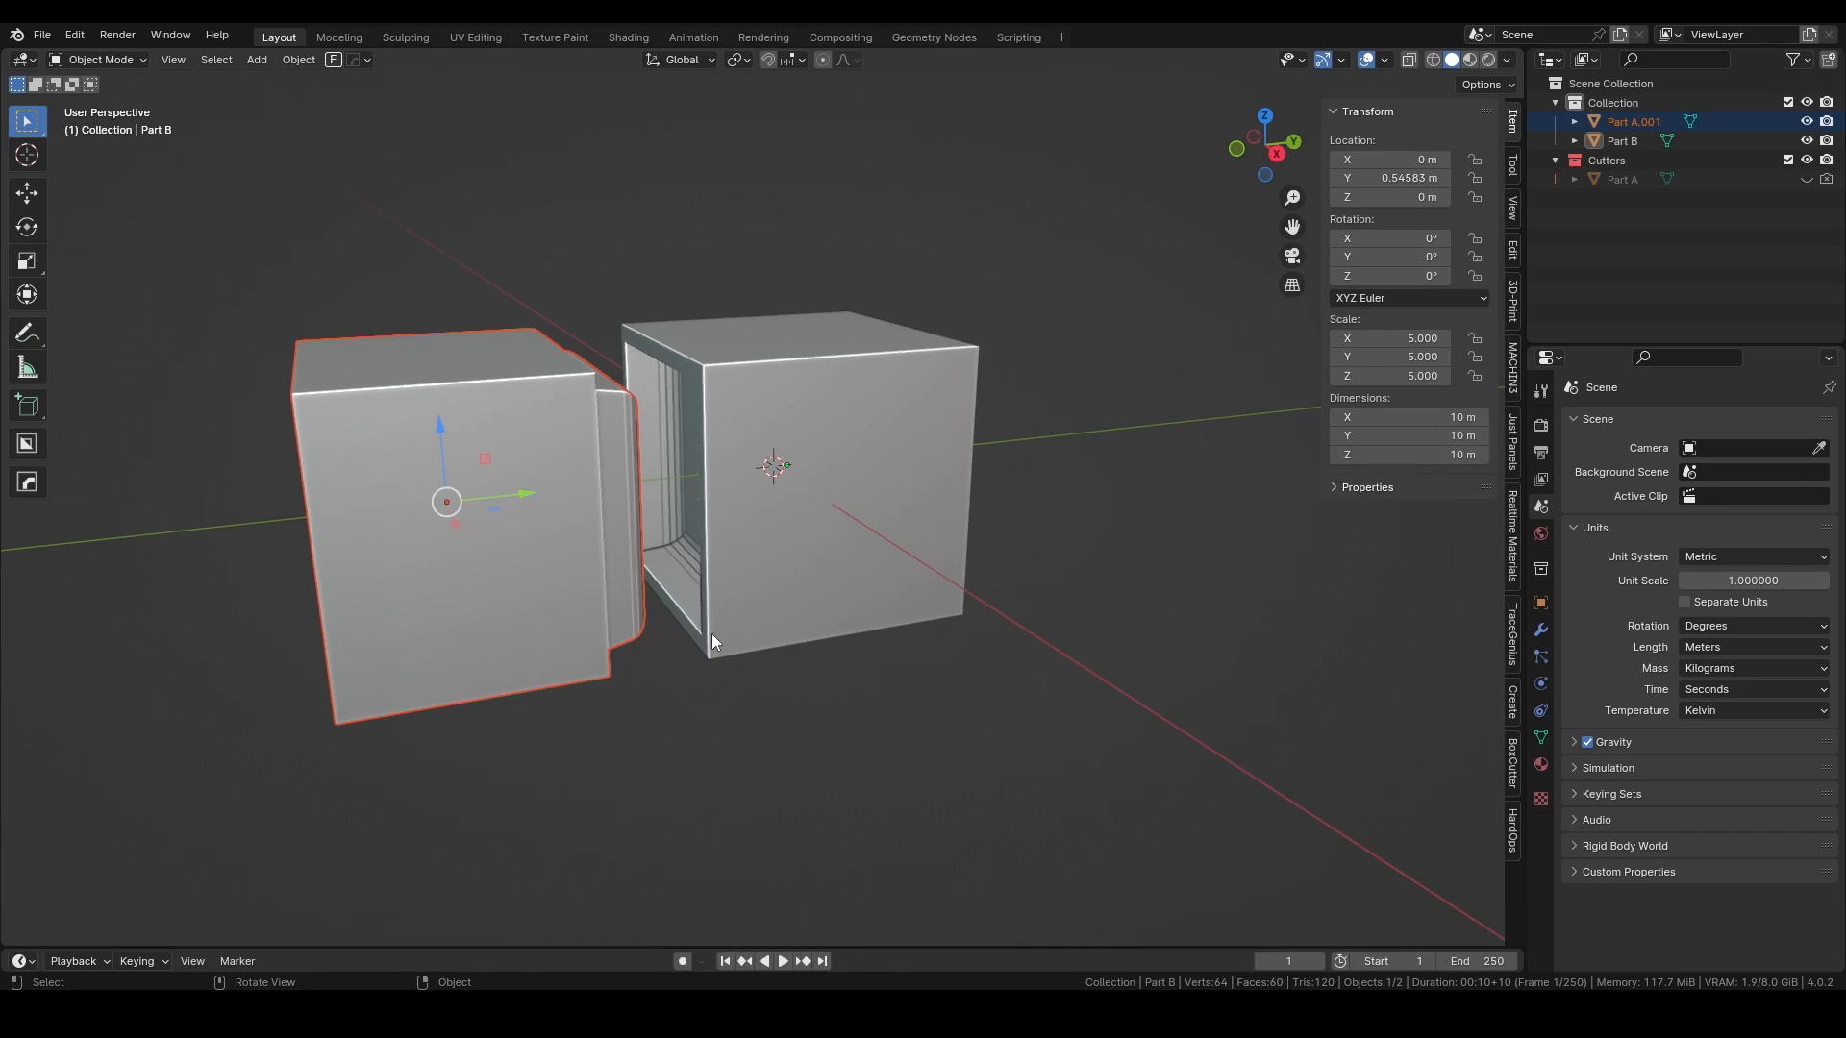
middle_click_drag(724, 598, 660, 599)
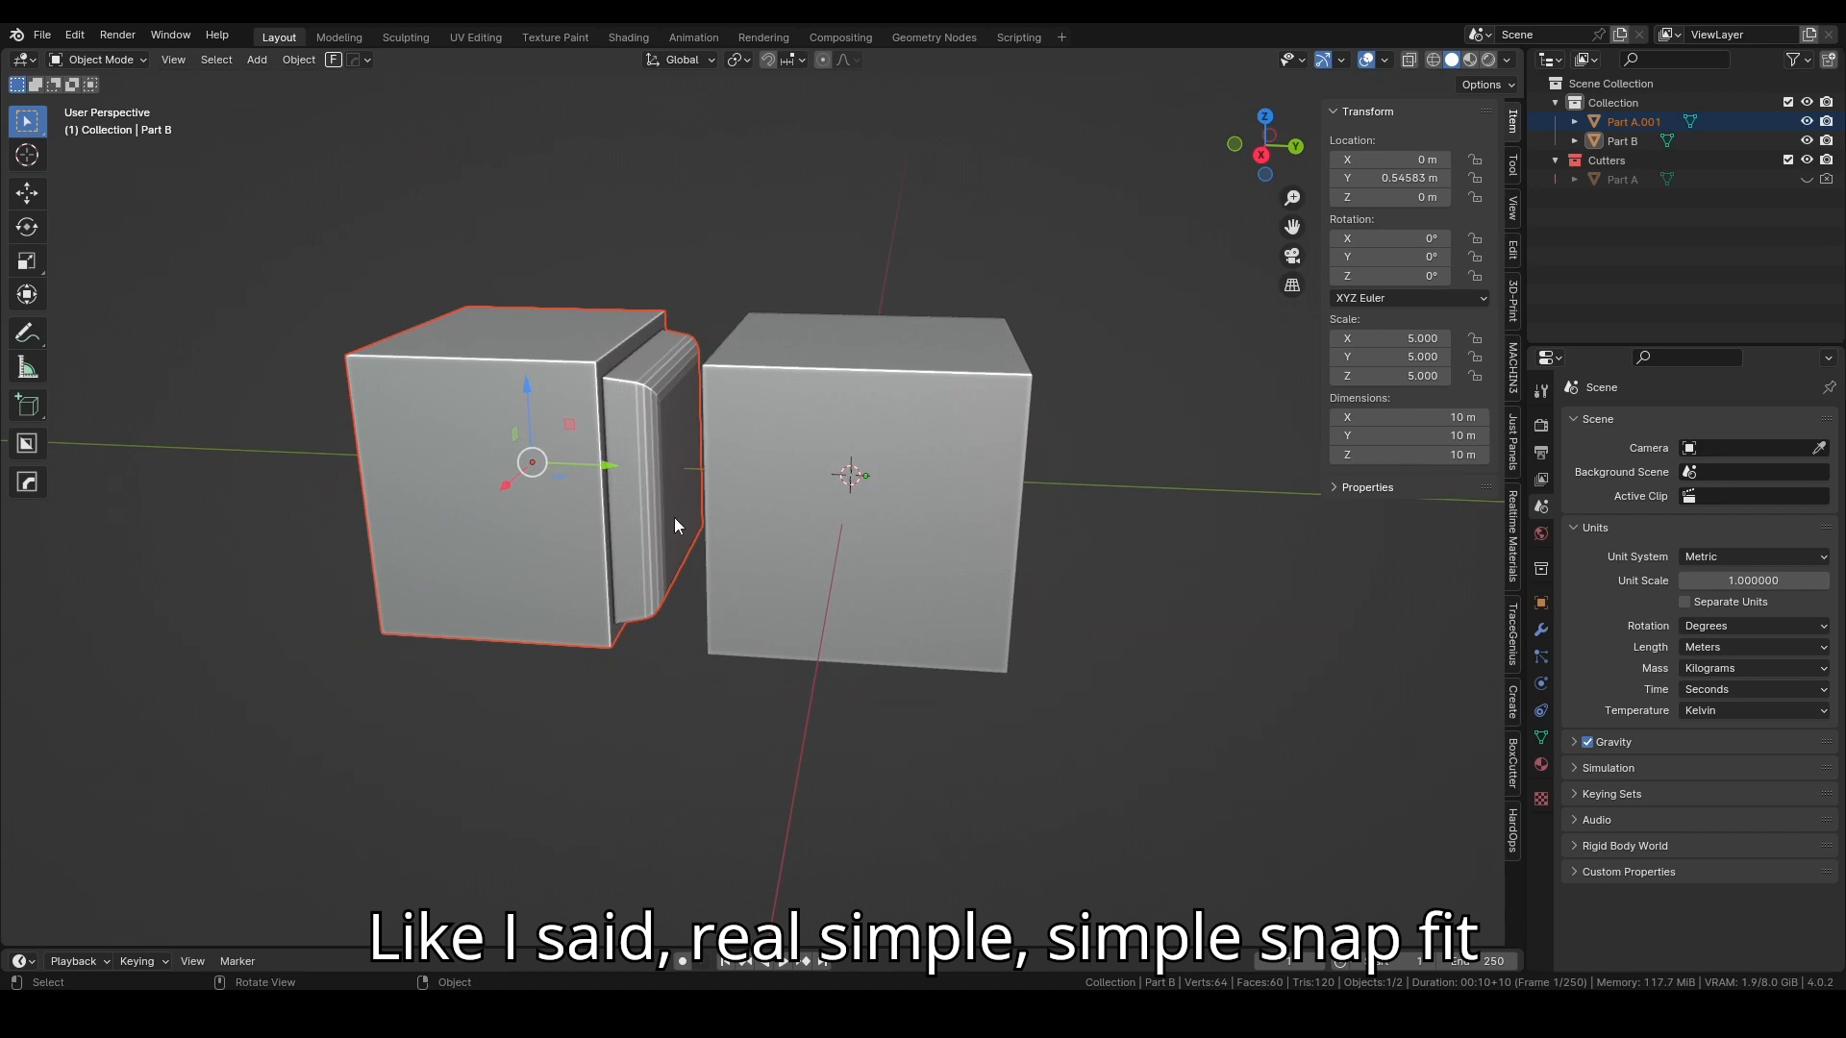
middle_click_drag(675, 525, 767, 519)
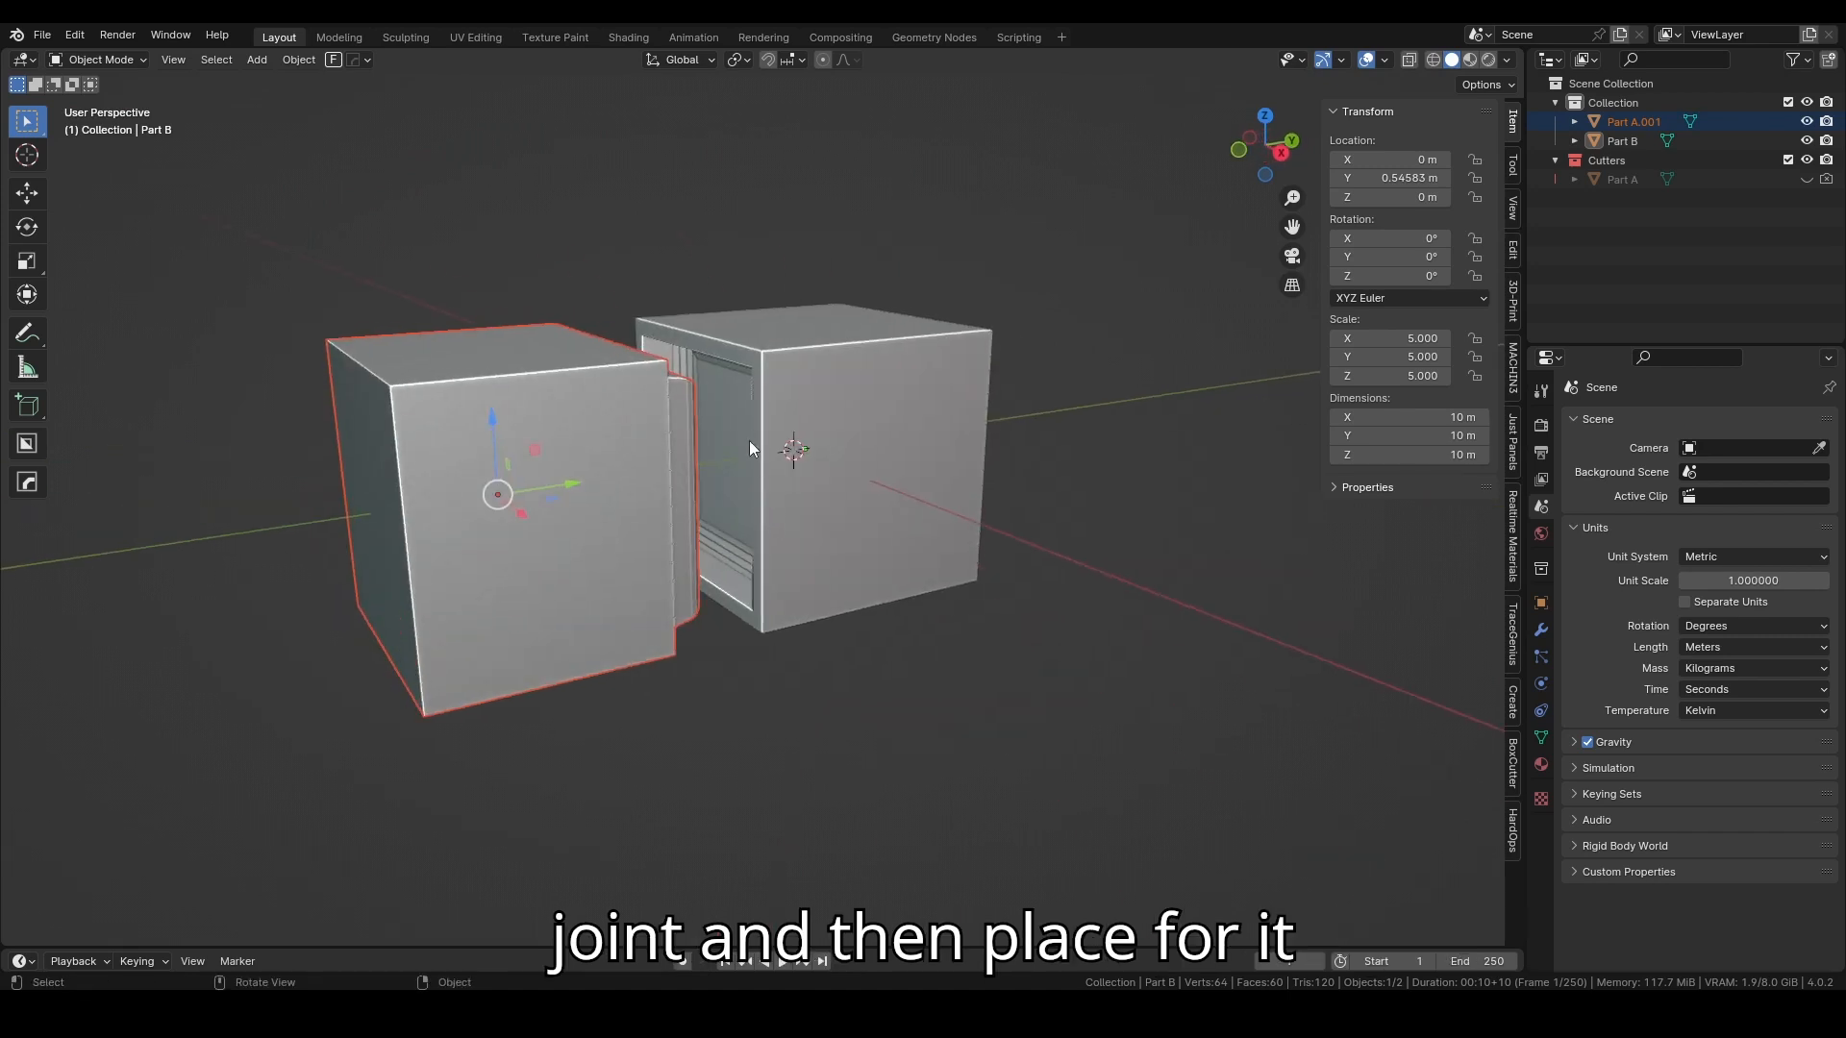
middle_click_drag(941, 495, 892, 504)
Step: Move both finished parts together about -38.82 m along X and hide them
left_click_drag(440, 312, 884, 432)
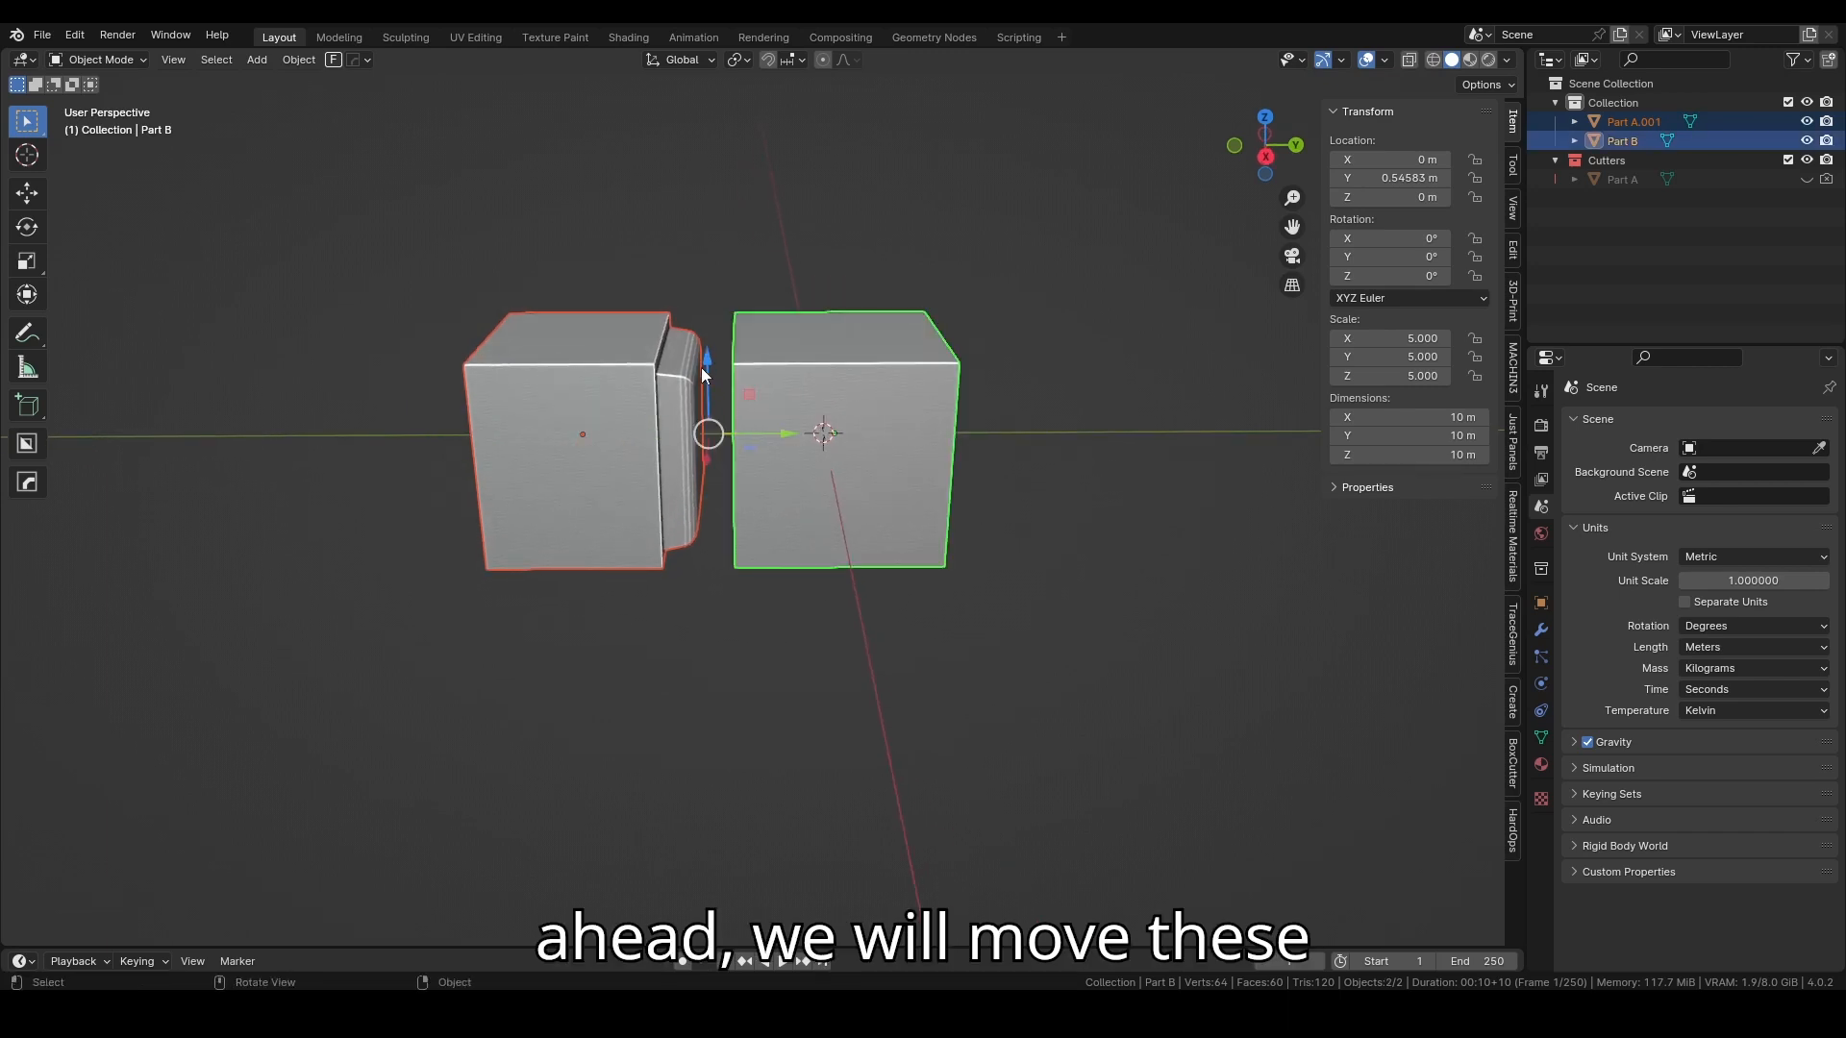
left_click_drag(707, 457, 723, 302)
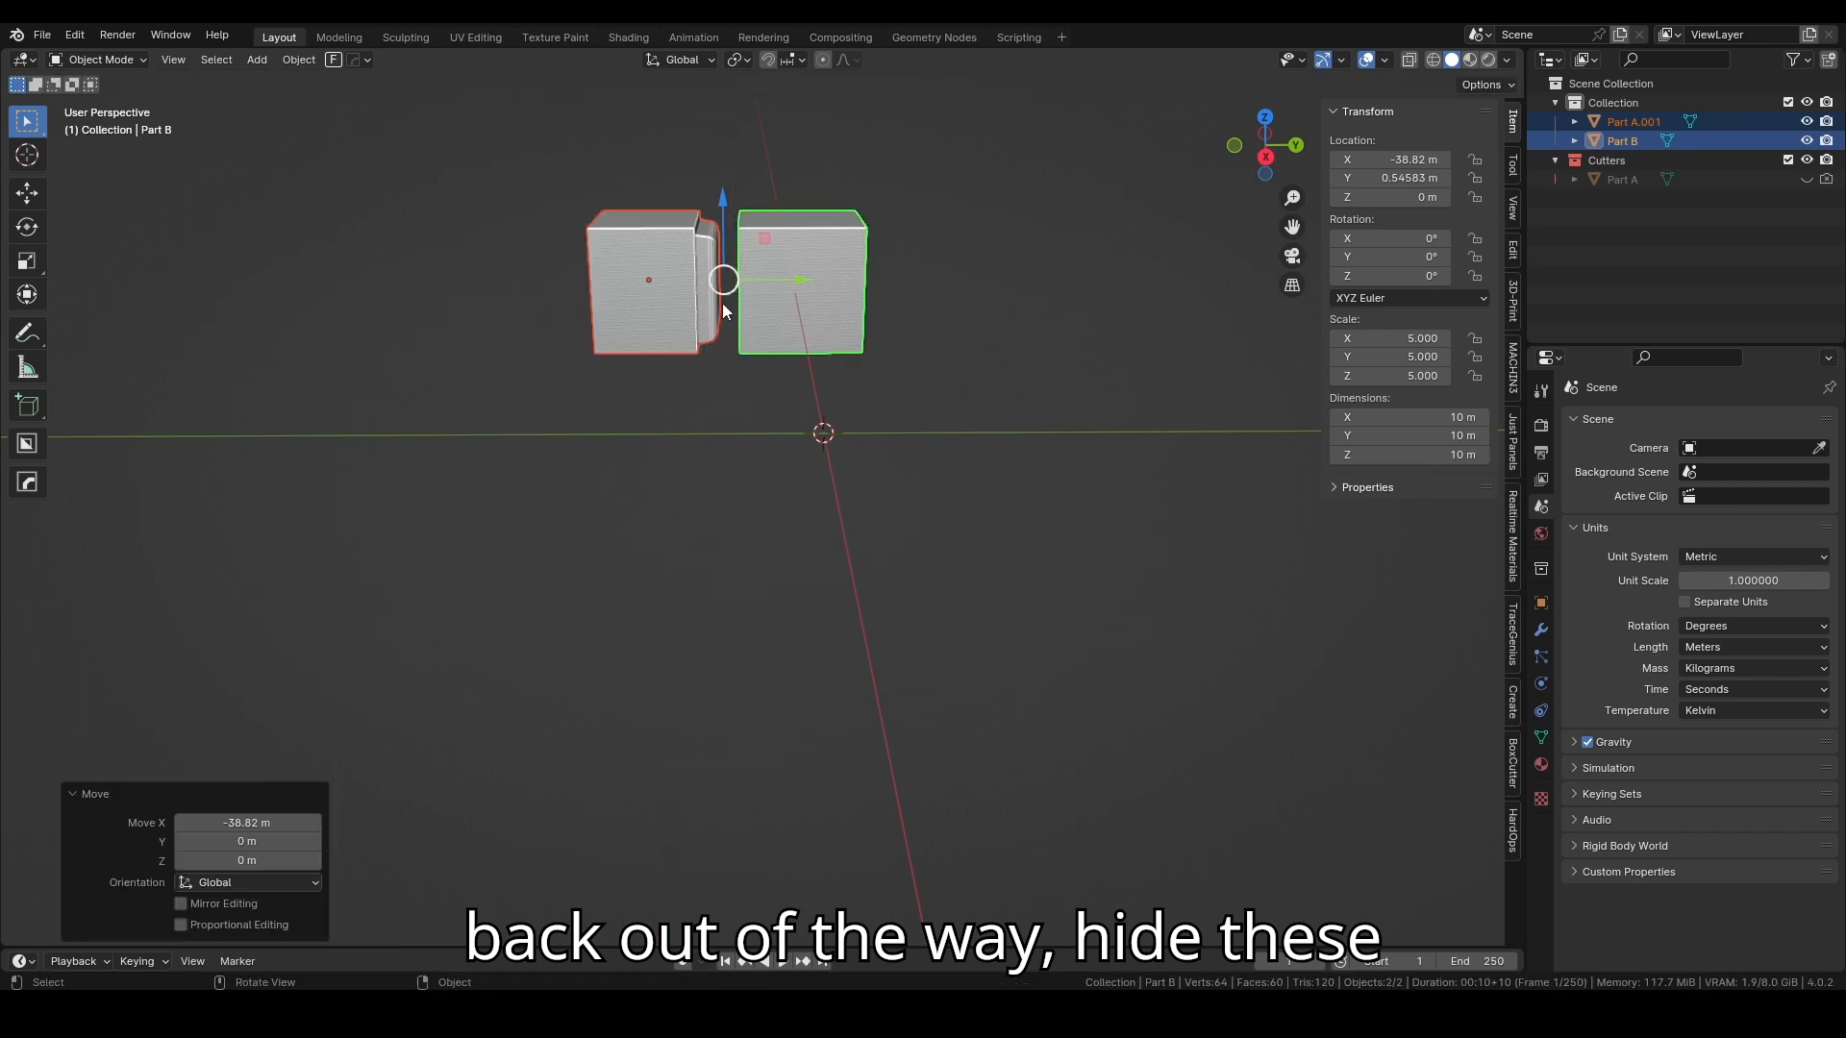
key("h")
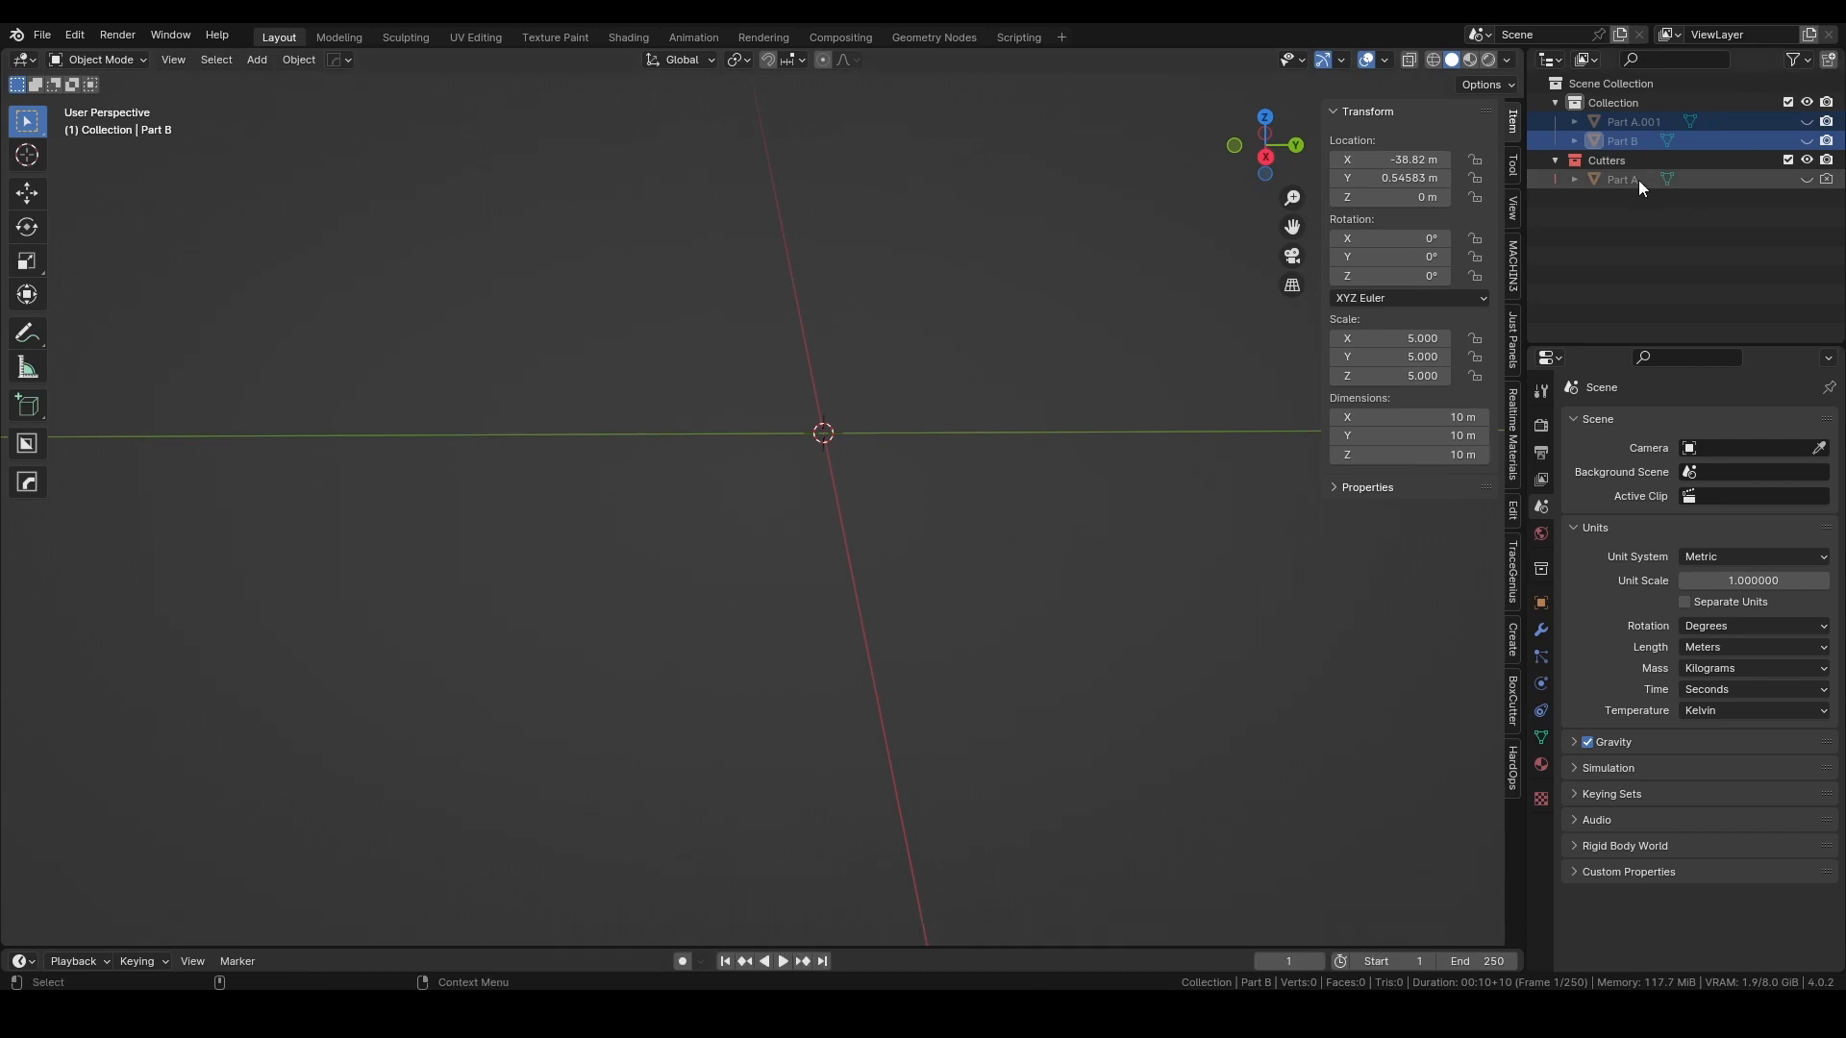
Step: Deselect the hidden parts and check the length setting in the scene units
left_click(1619, 127)
left_click(1615, 141)
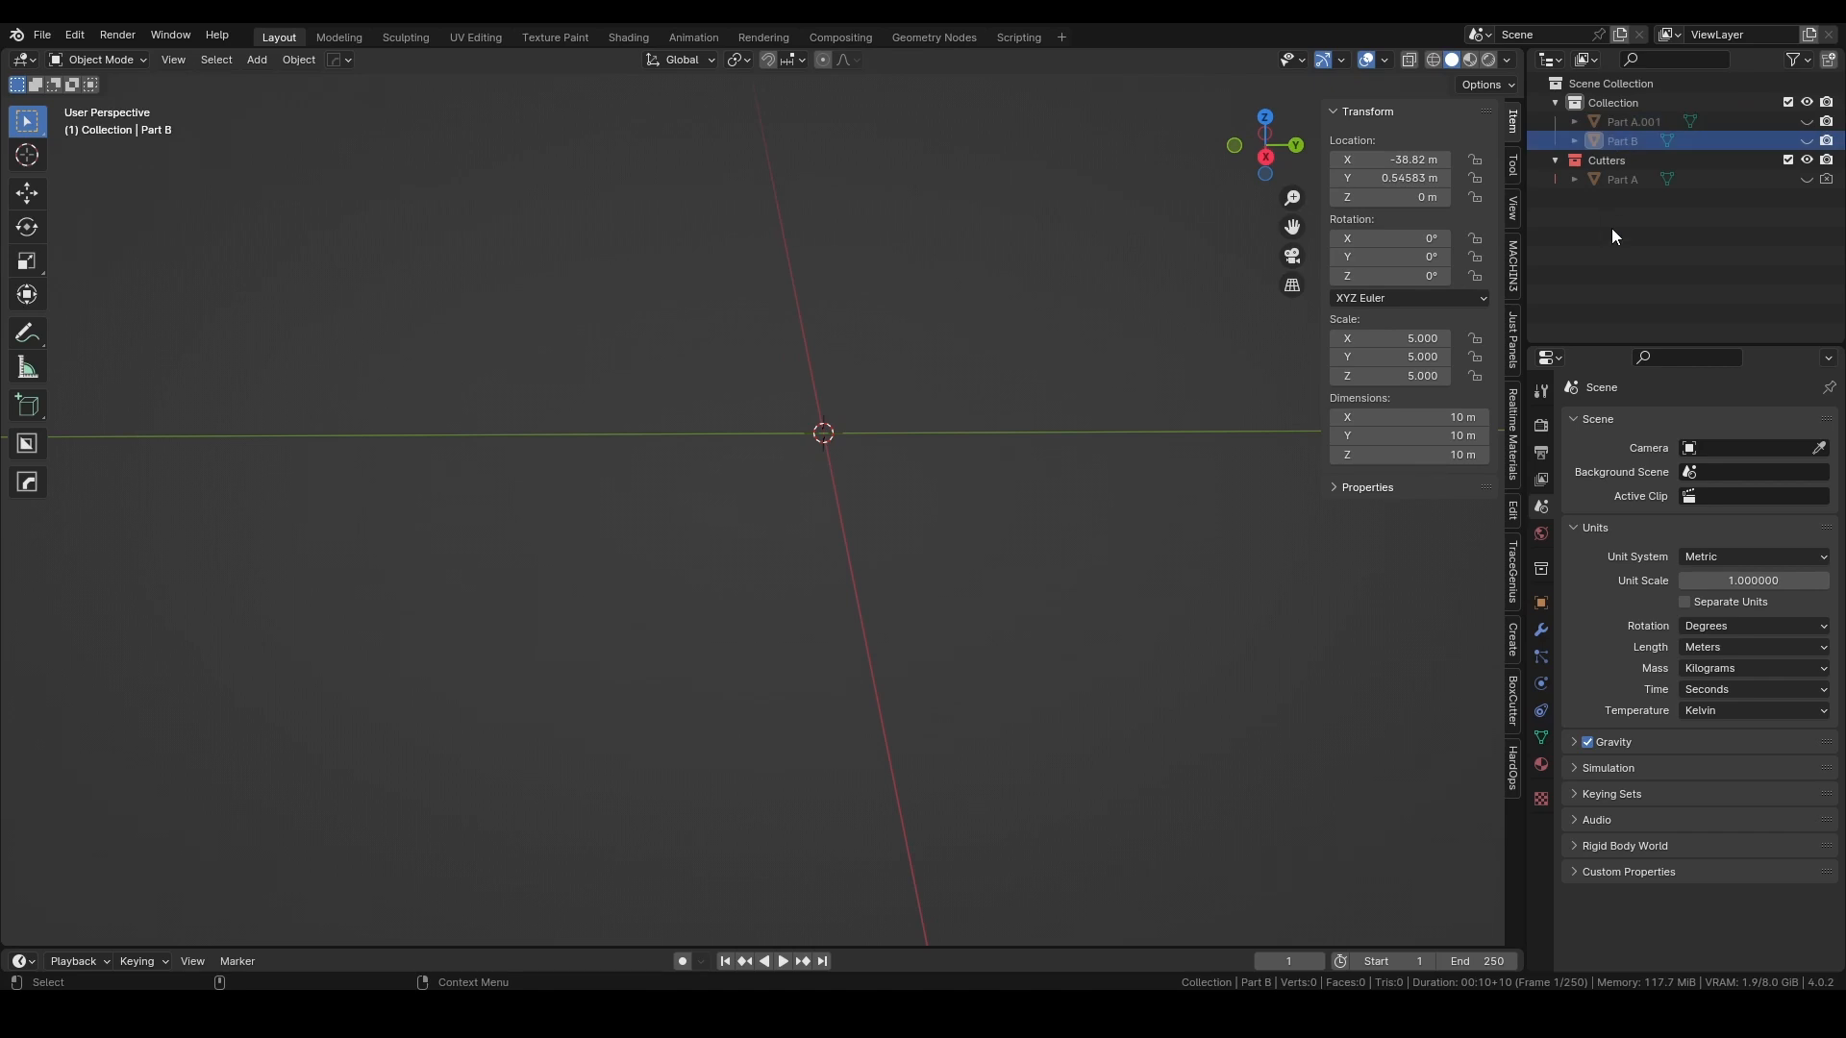
right_click(1611, 228)
left_click(867, 332)
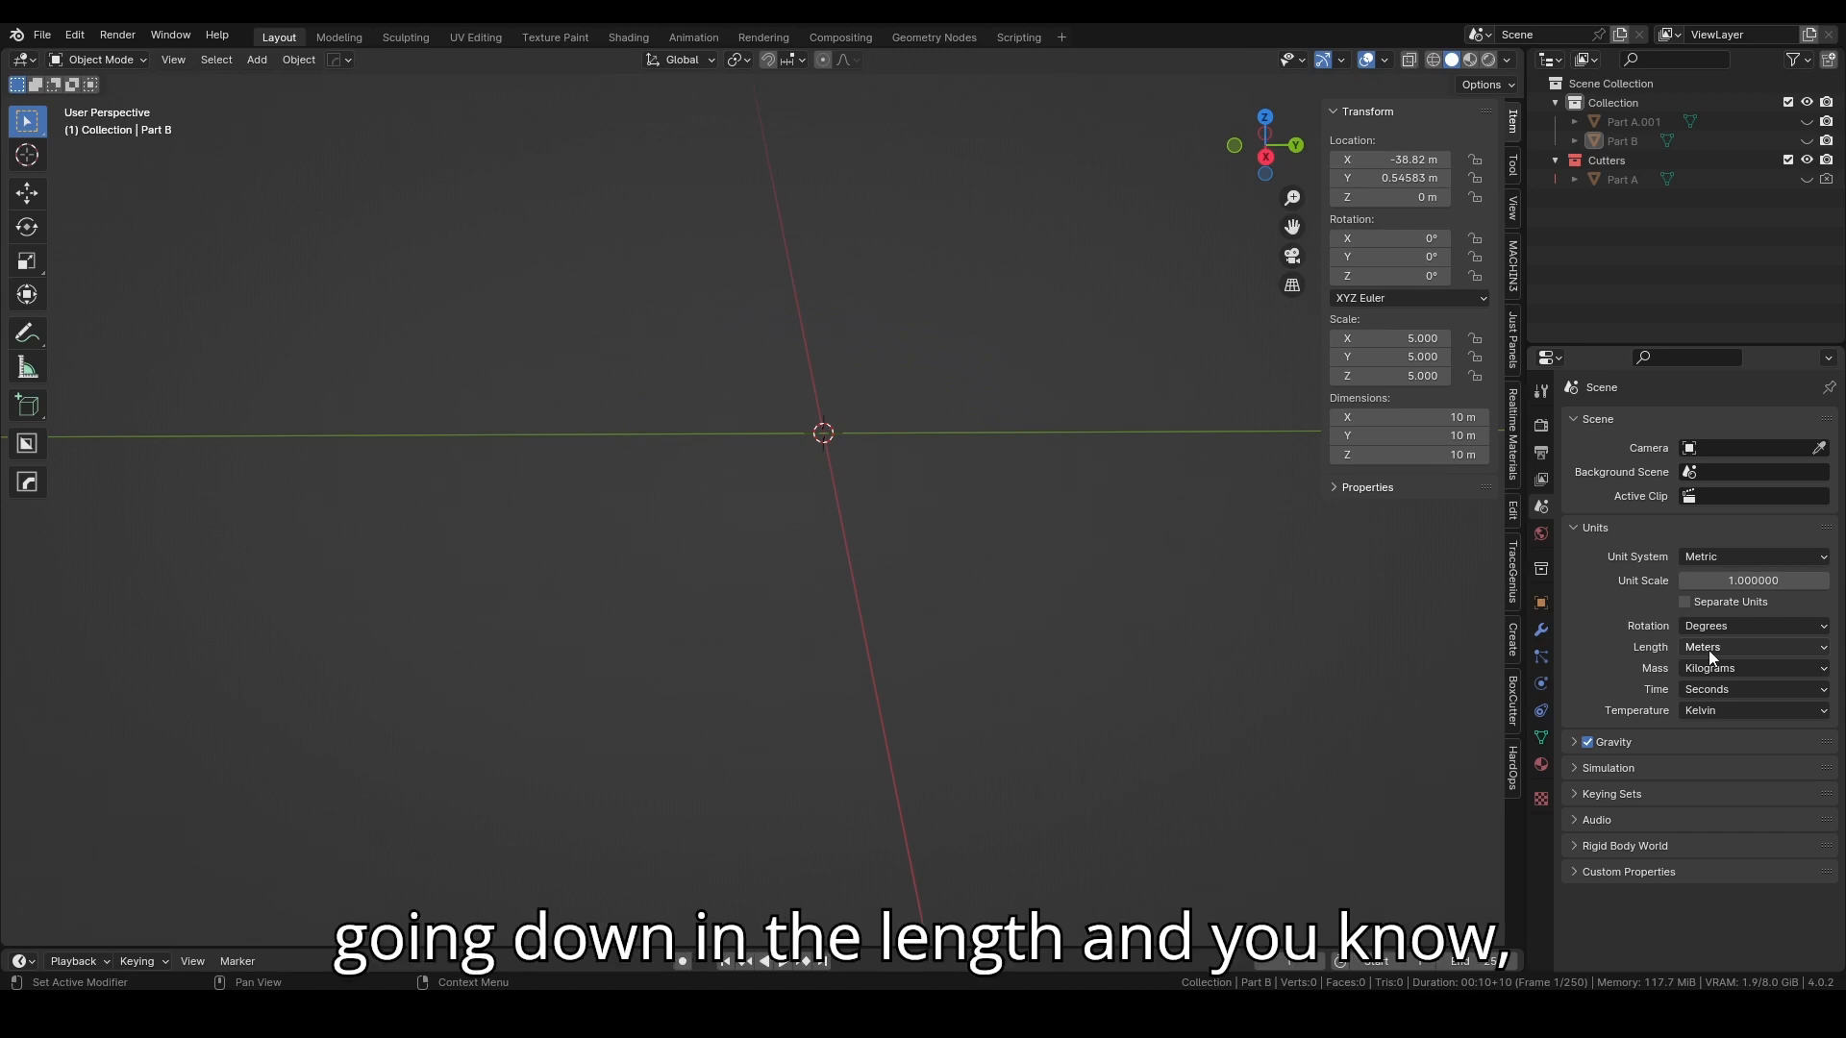
left_click(1709, 650)
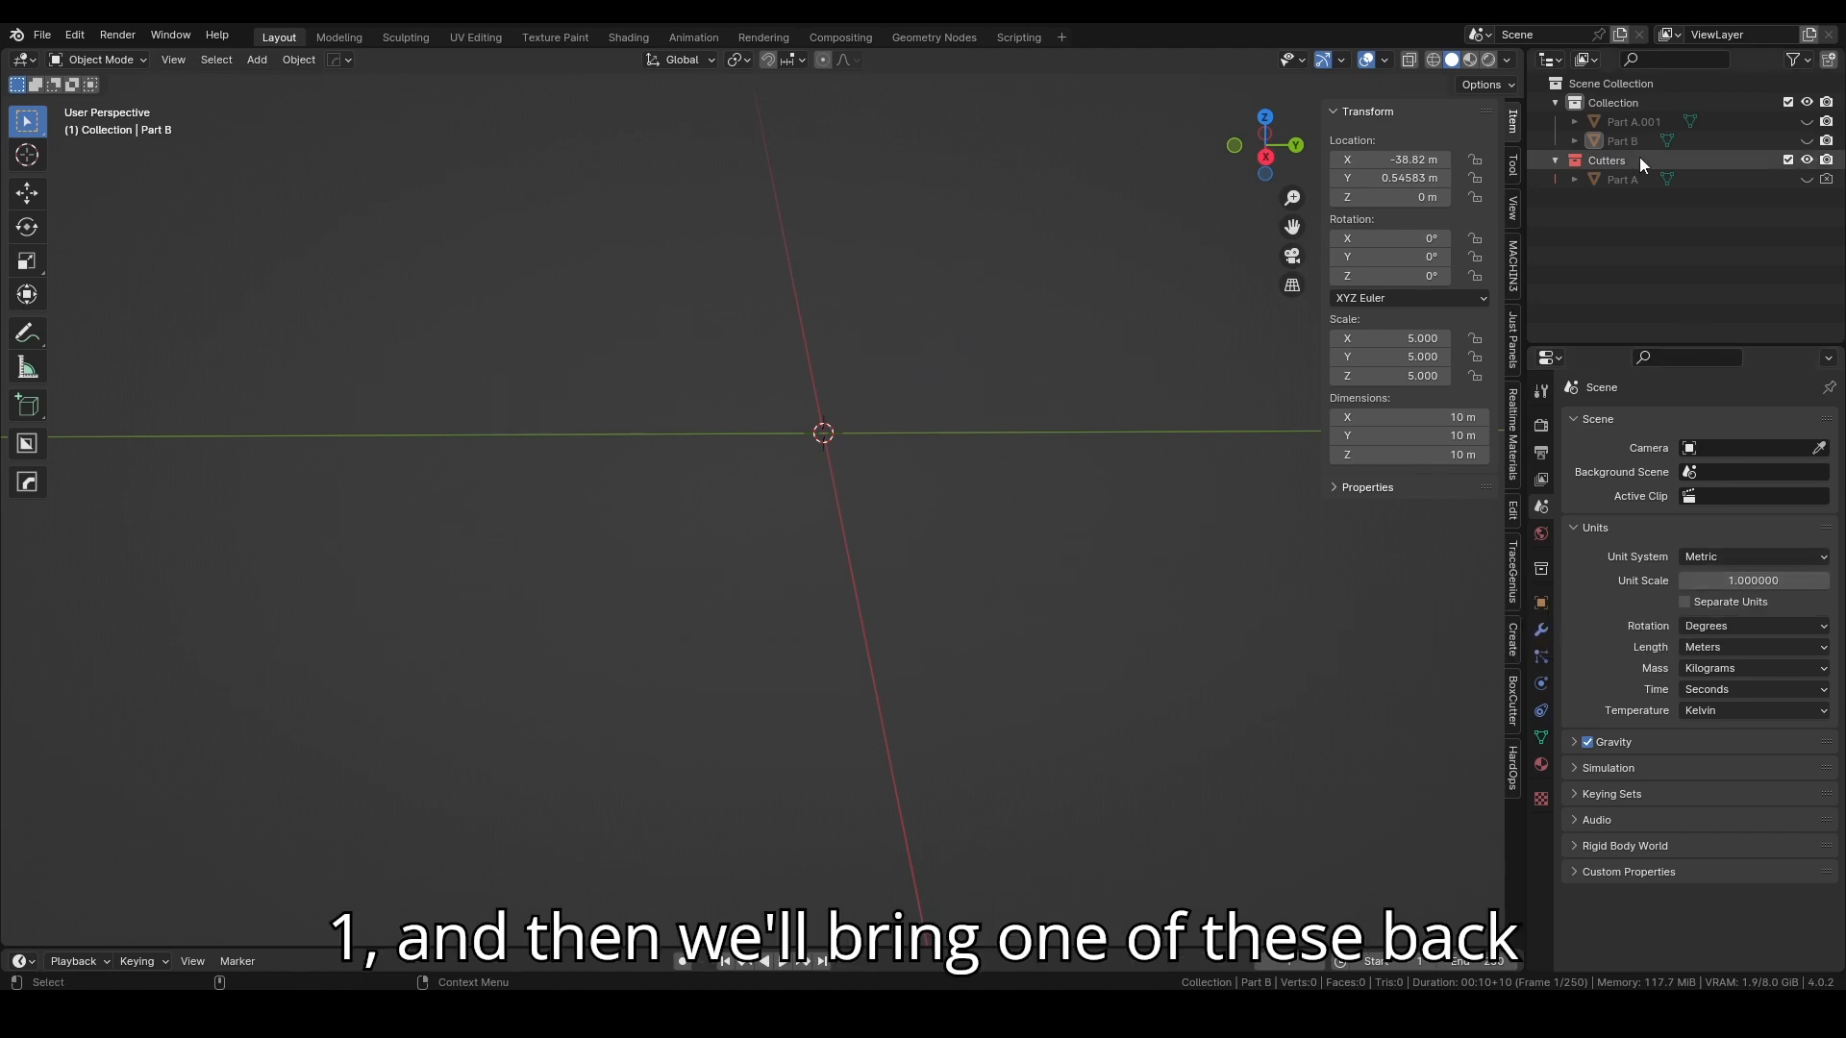
Step: Review the scale and scene unit options of the STL export for Part A.001, cancel the export and hide the part again
left_click(1807, 121)
left_click(666, 283)
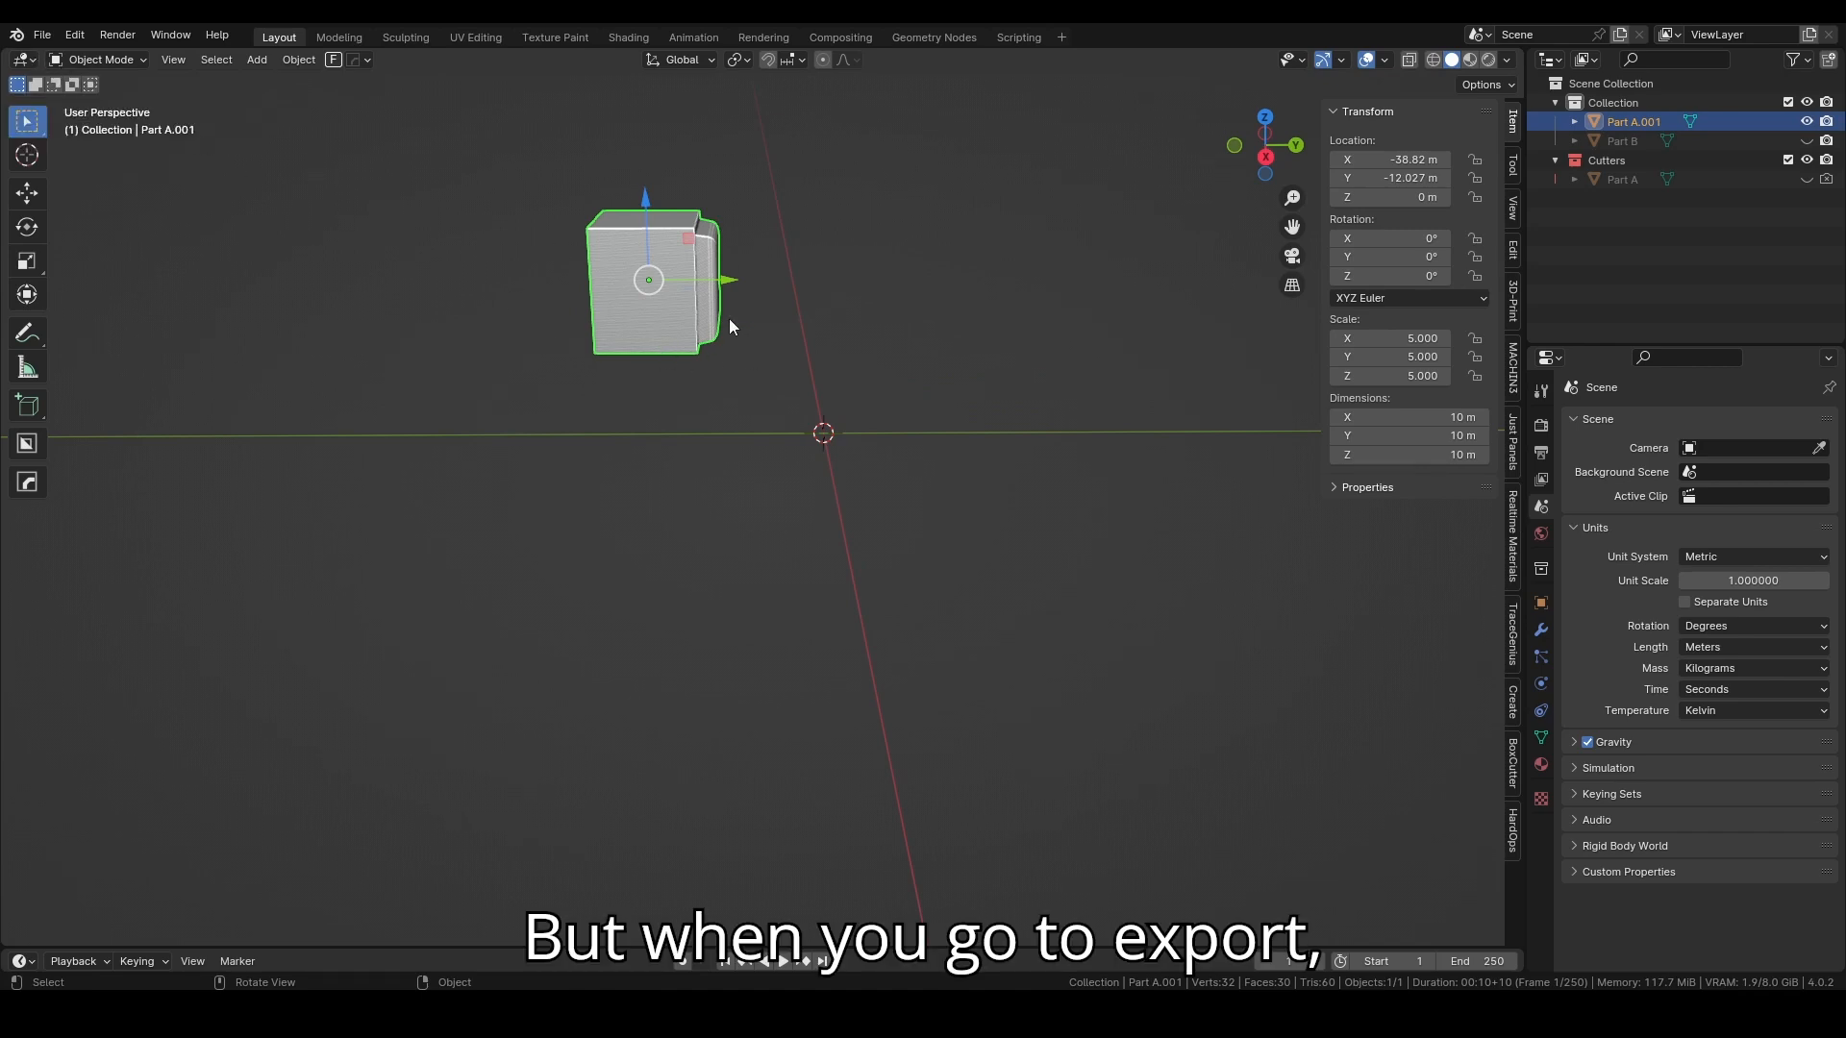
left_click(42, 35)
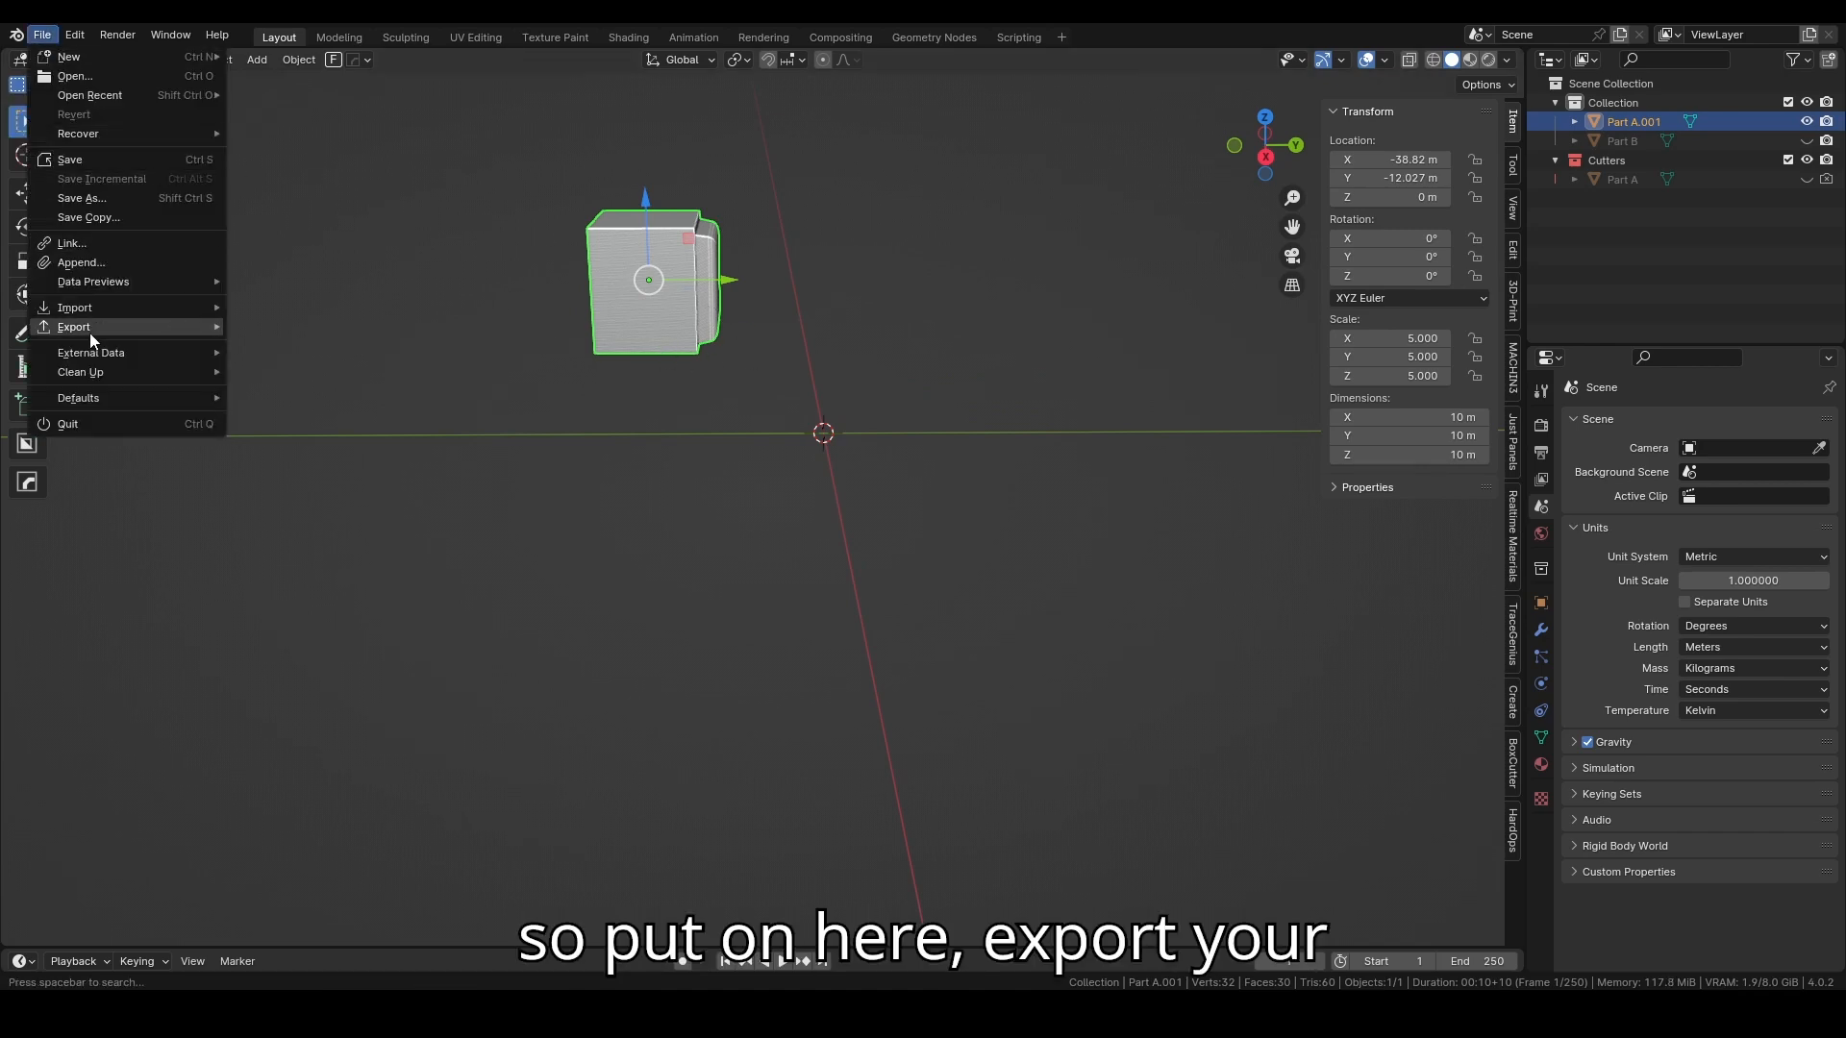
mouse_move(89, 332)
left_click(290, 479)
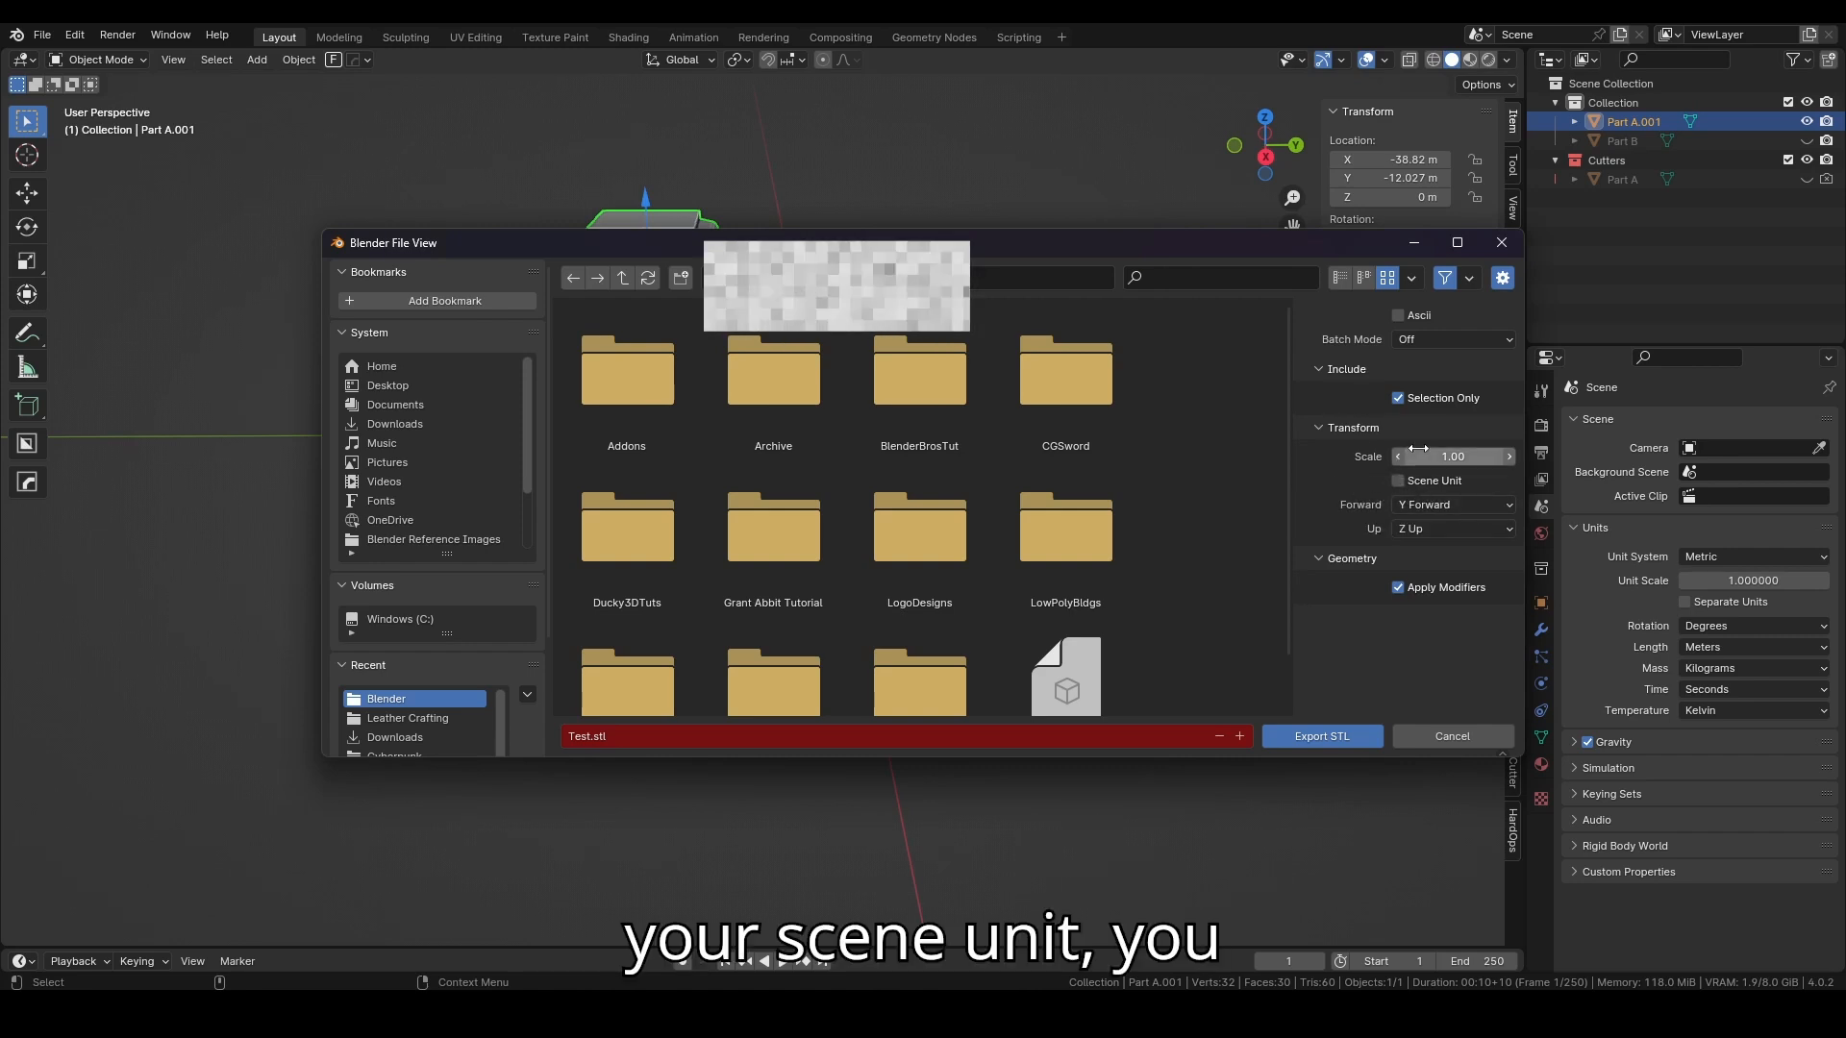
left_click(1515, 246)
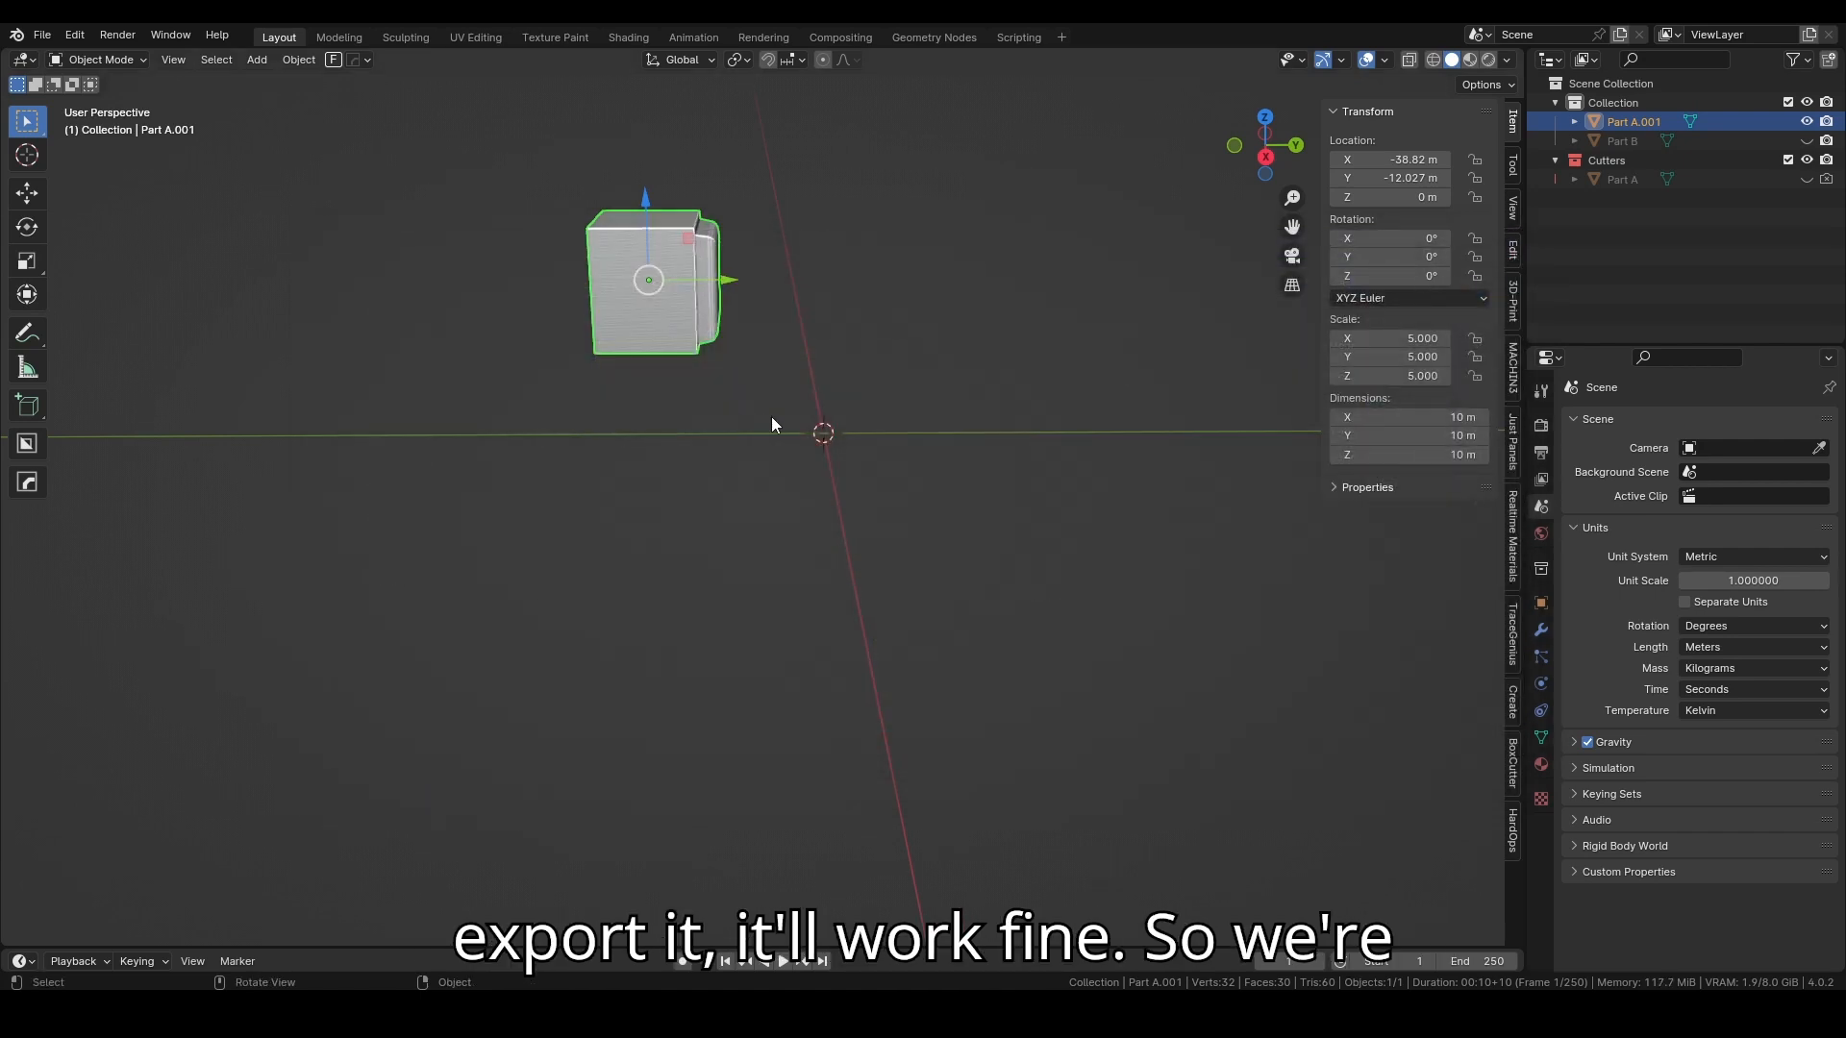
key("h")
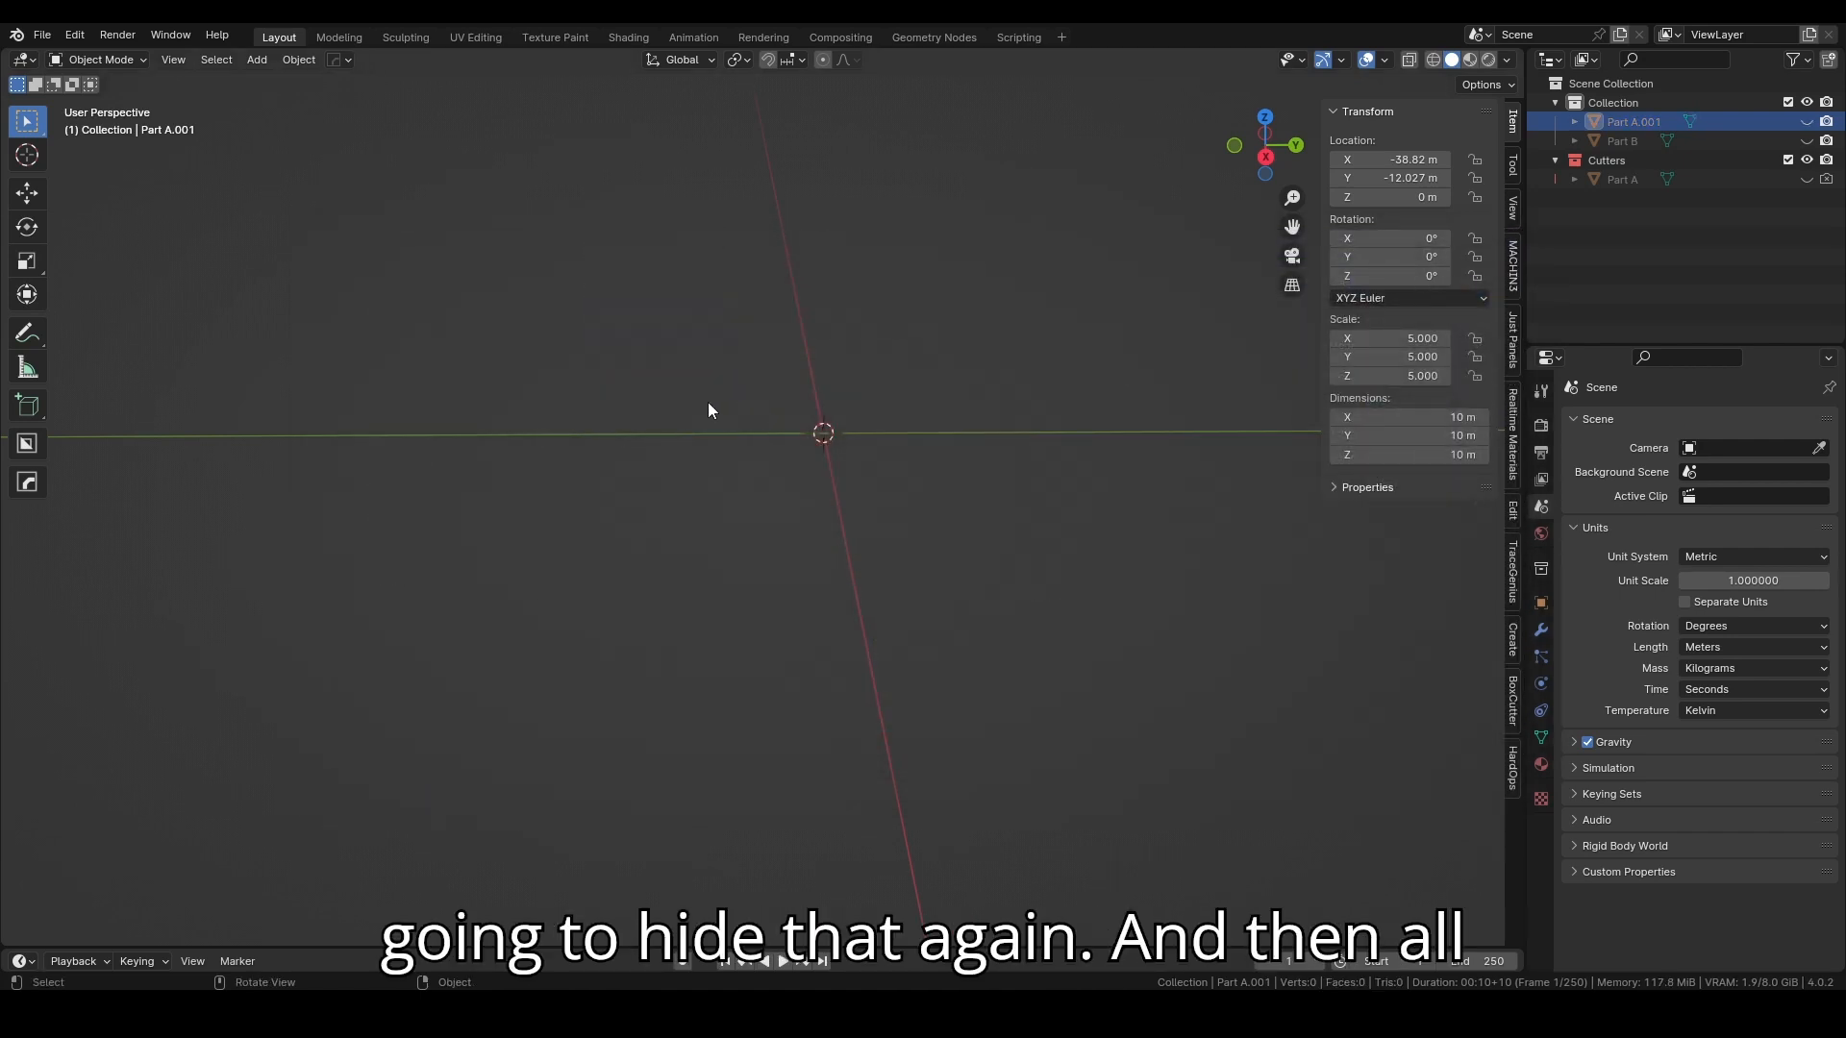
Step: Add a cube mesh at the world origin
key("shift+a")
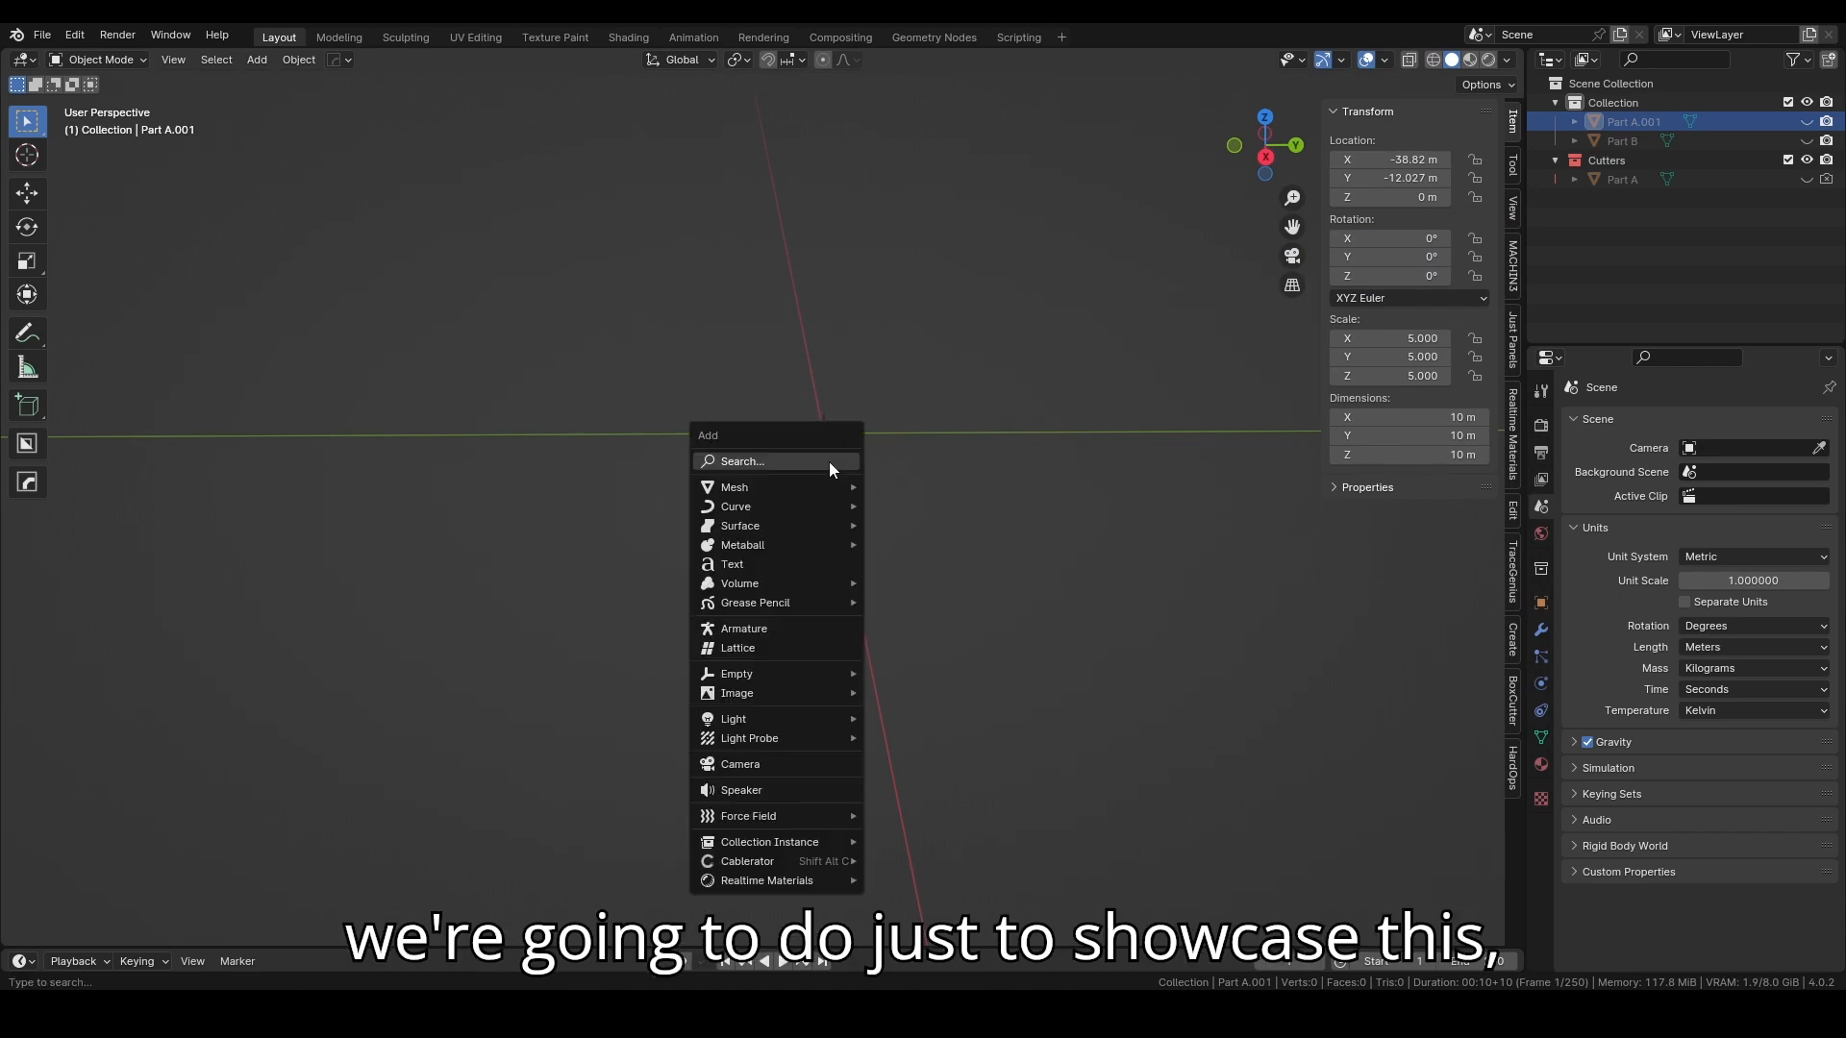
mouse_move(833, 491)
left_click(888, 524)
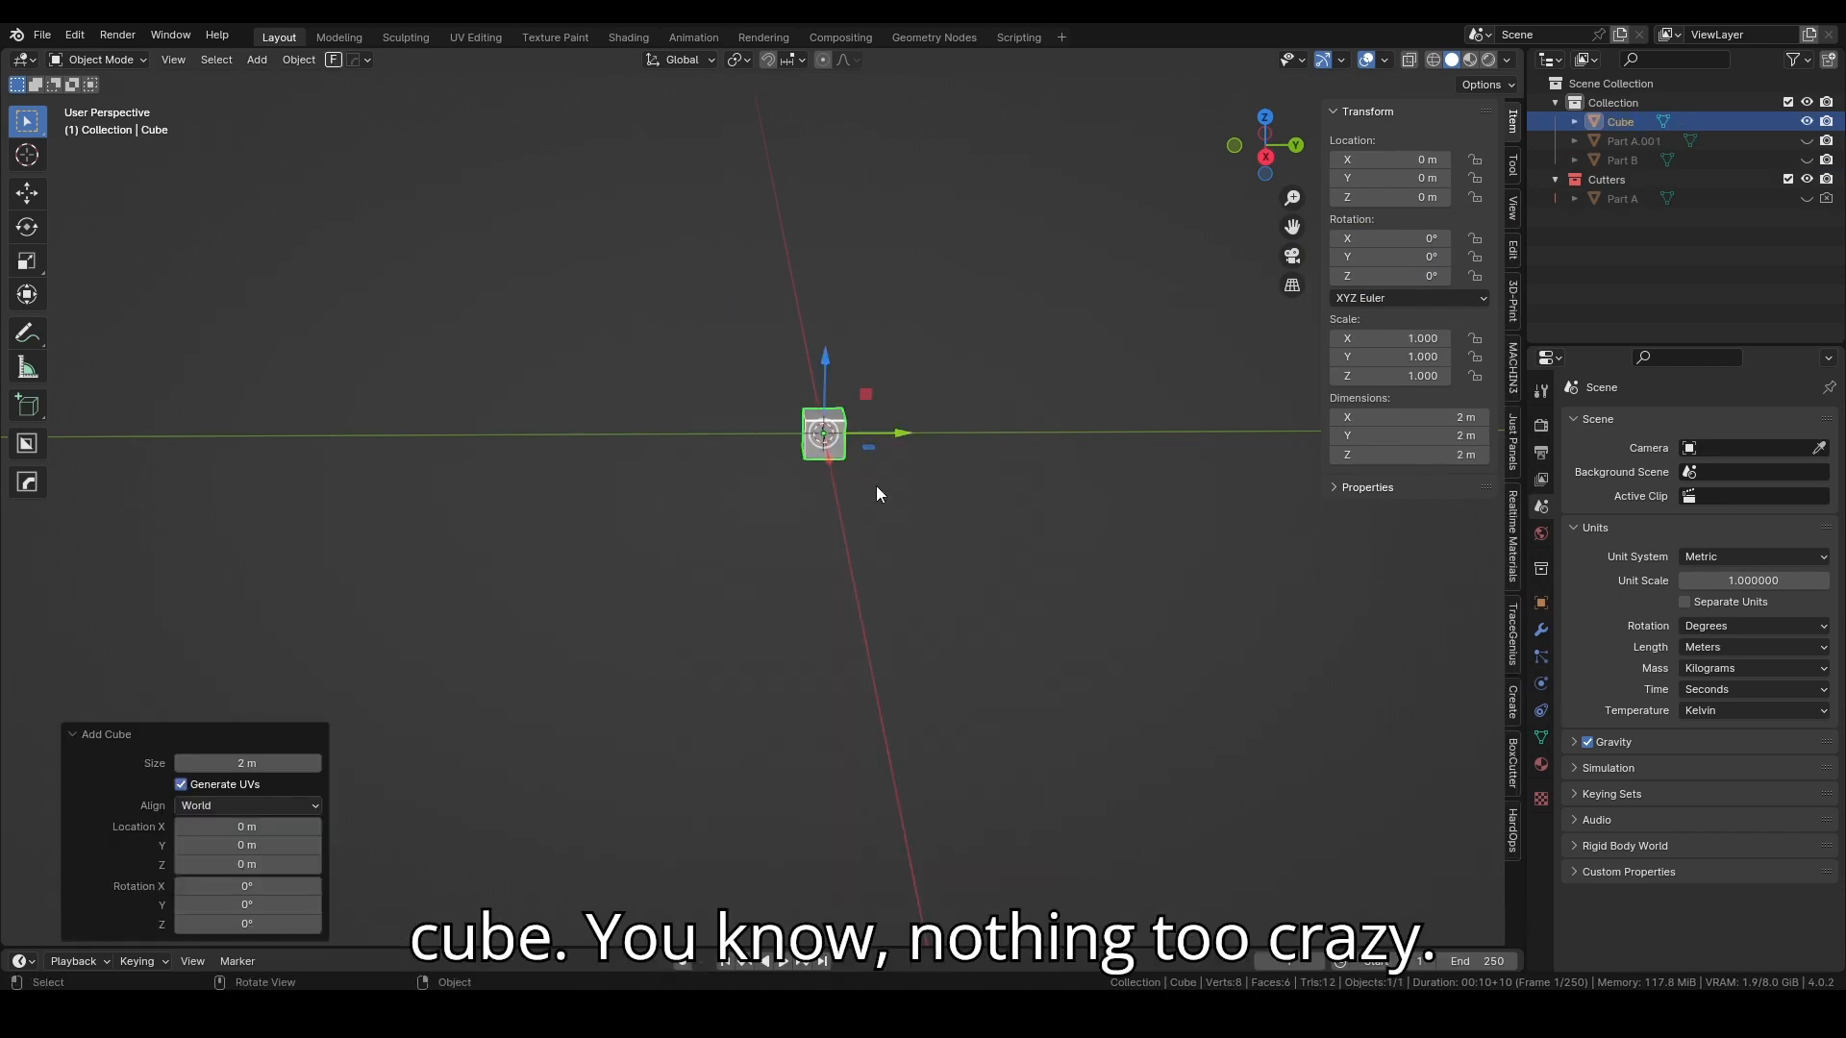
scroll(851, 461, "up", 4)
middle_click_drag(891, 498, 741, 578, "shift")
scroll(815, 463, "up", 2)
middle_click_drag(824, 486, 845, 550, "shift")
Step: Set the cube's X, Y and Z dimensions to 10 m and apply its scale
left_click_drag(1394, 455, 1385, 420)
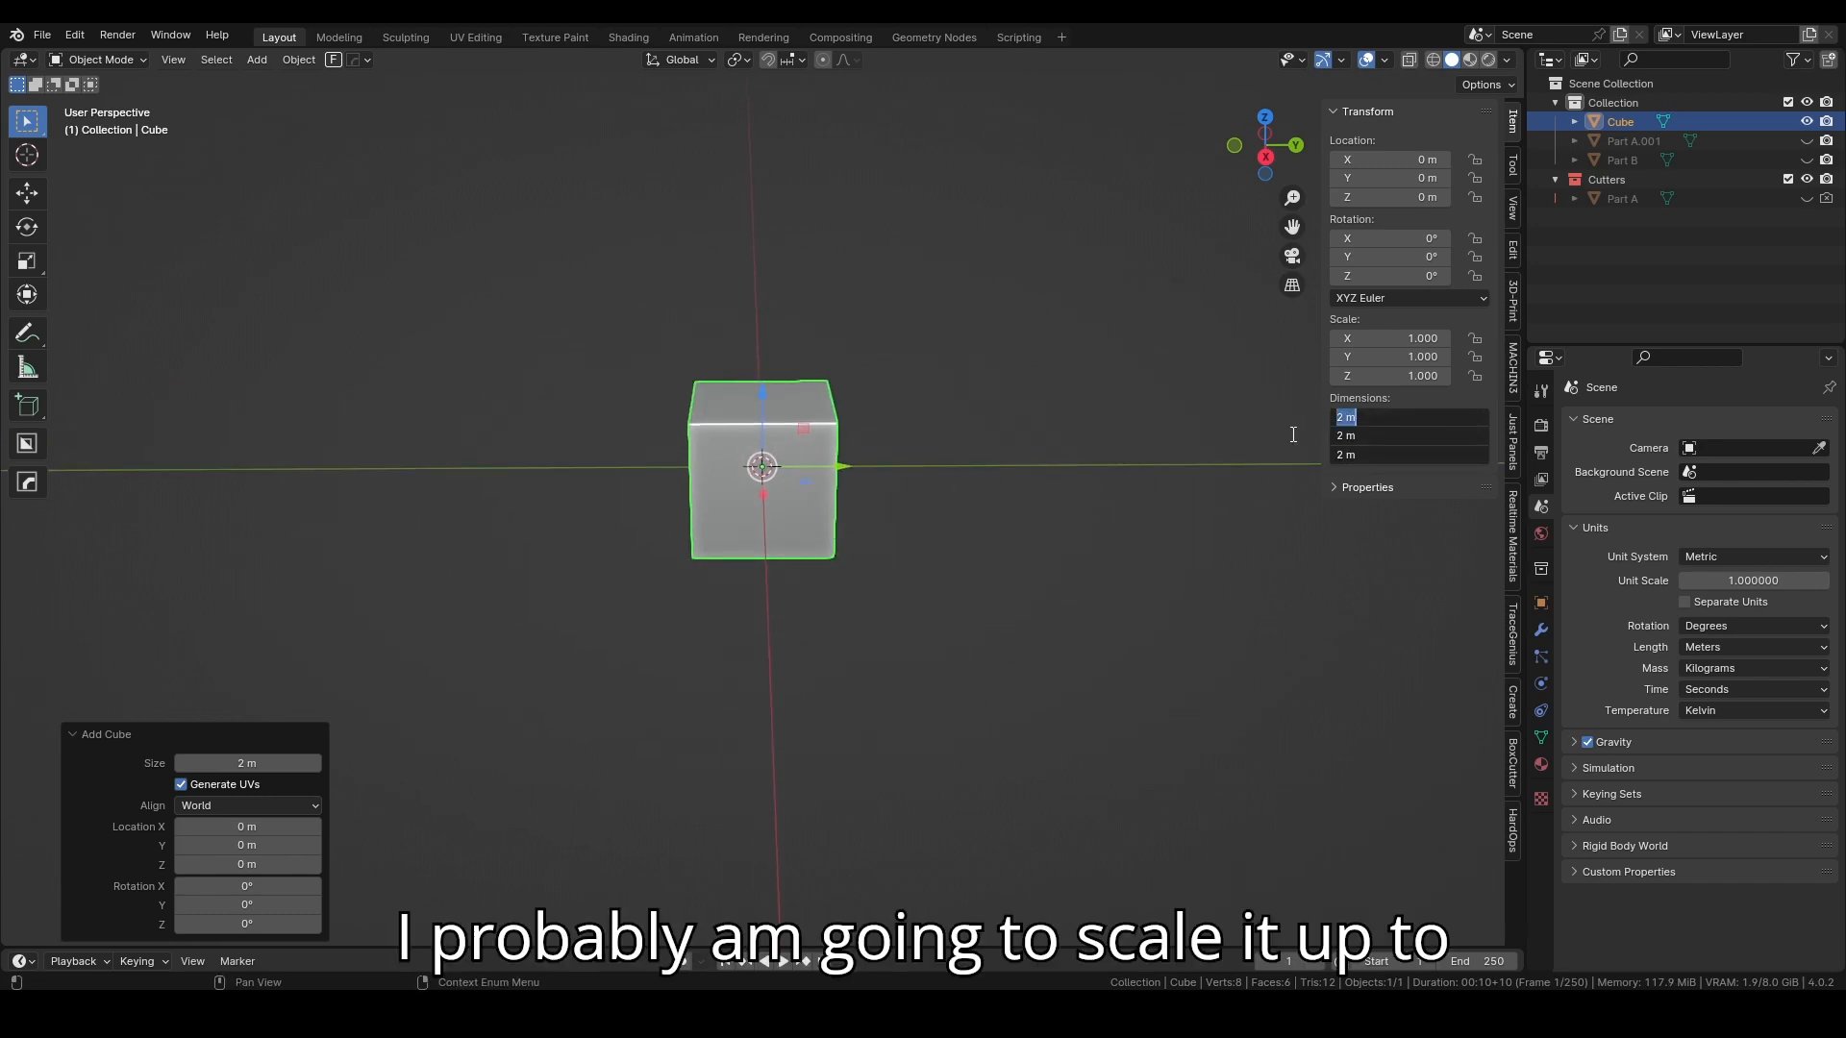
type("10")
key("Return")
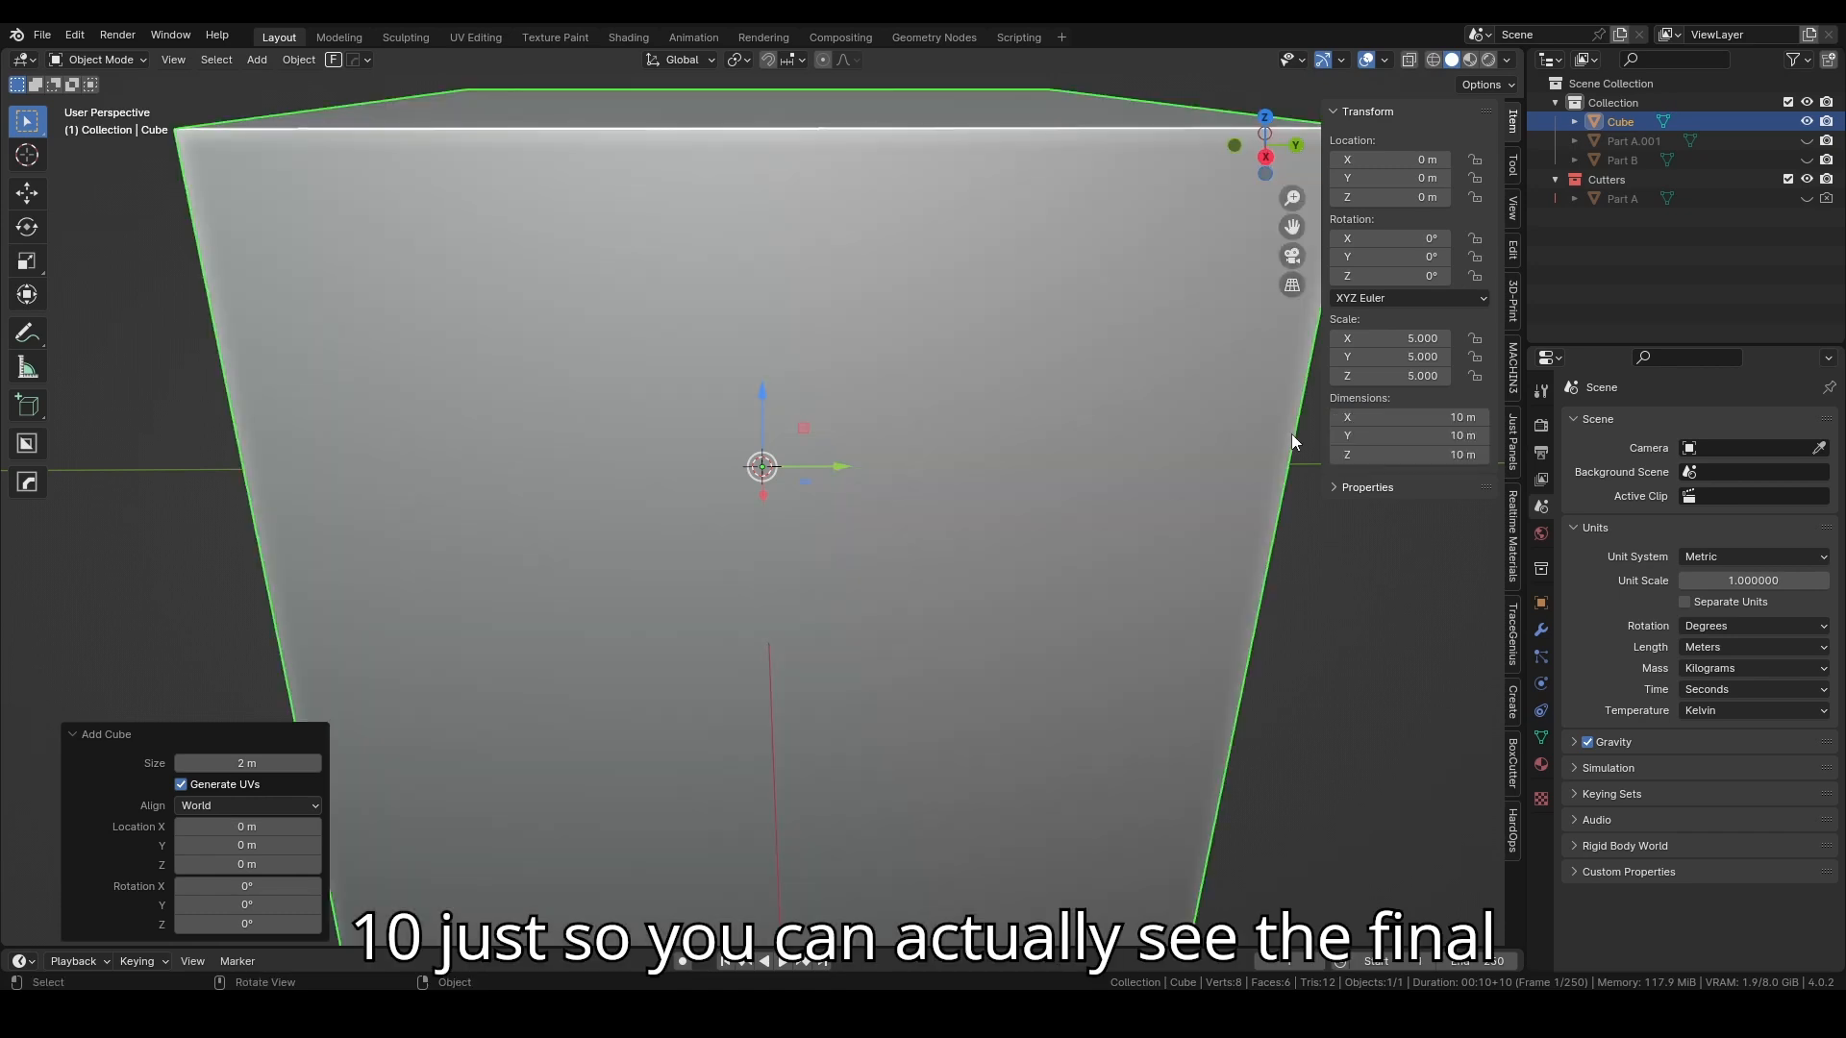
scroll(1028, 424, "down", 5)
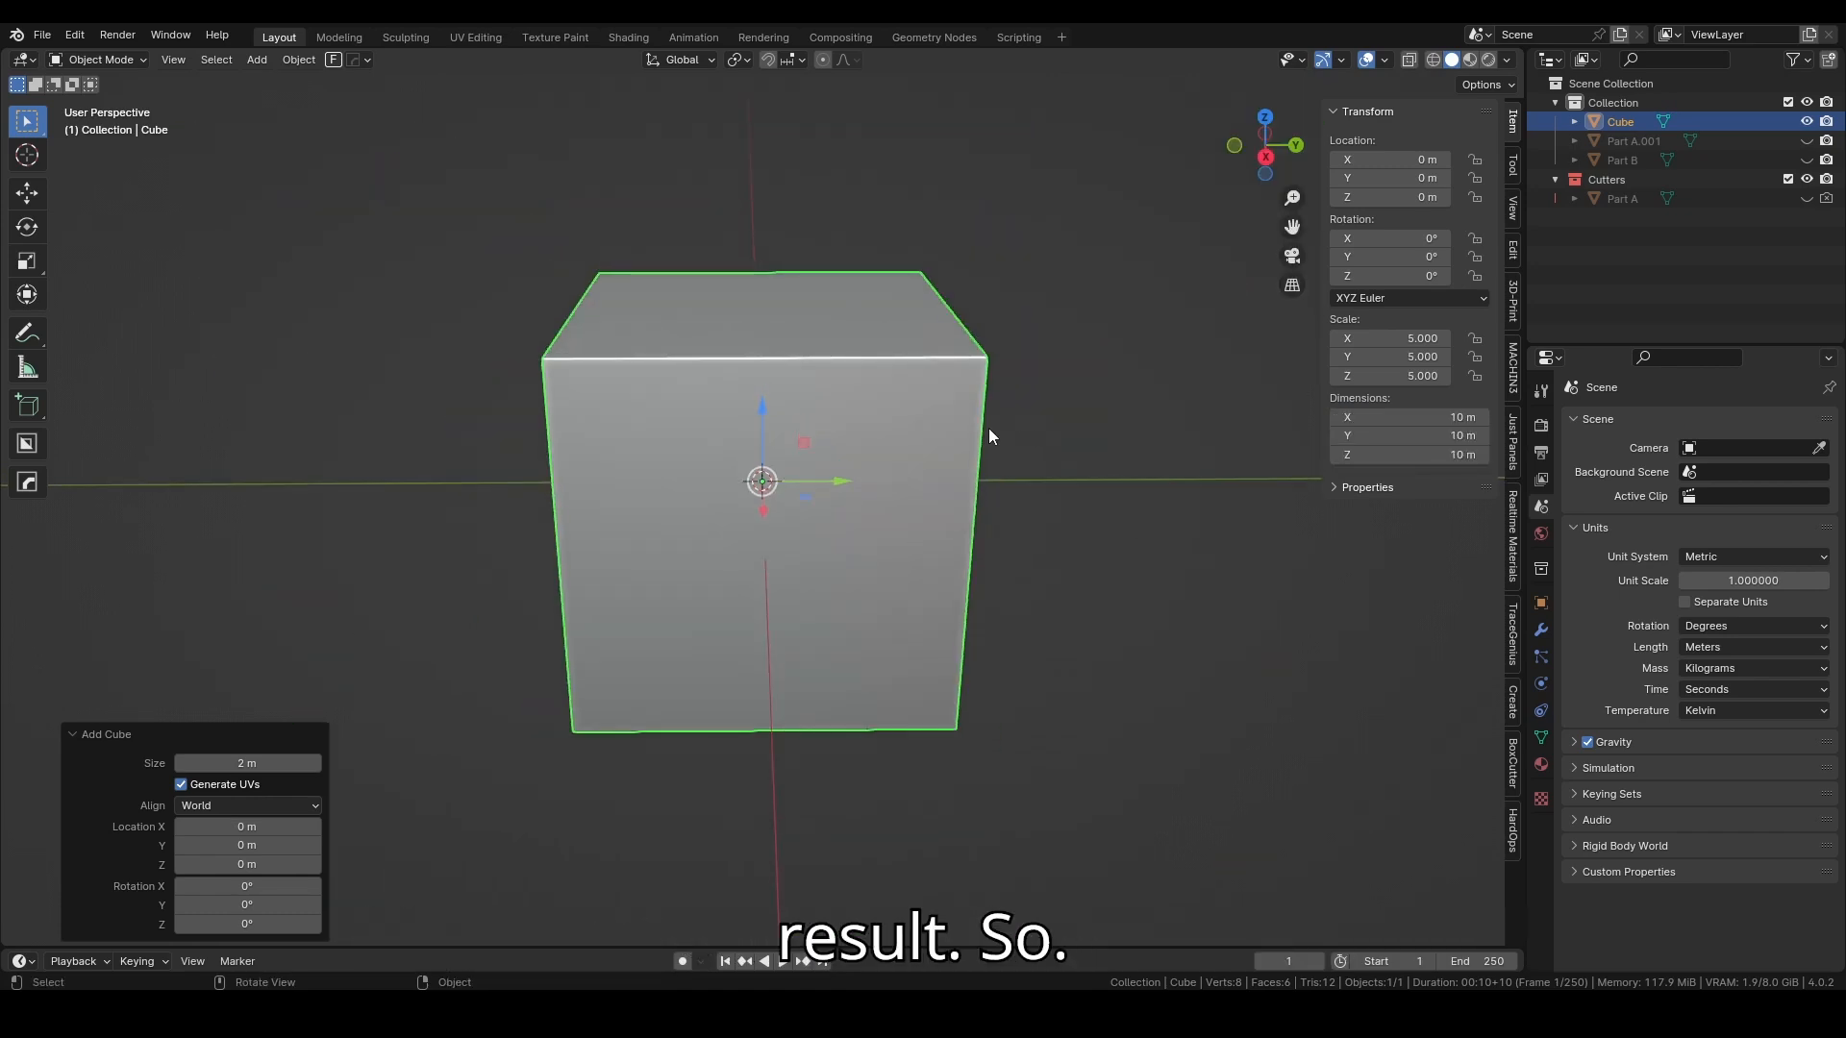
key("n")
key("n")
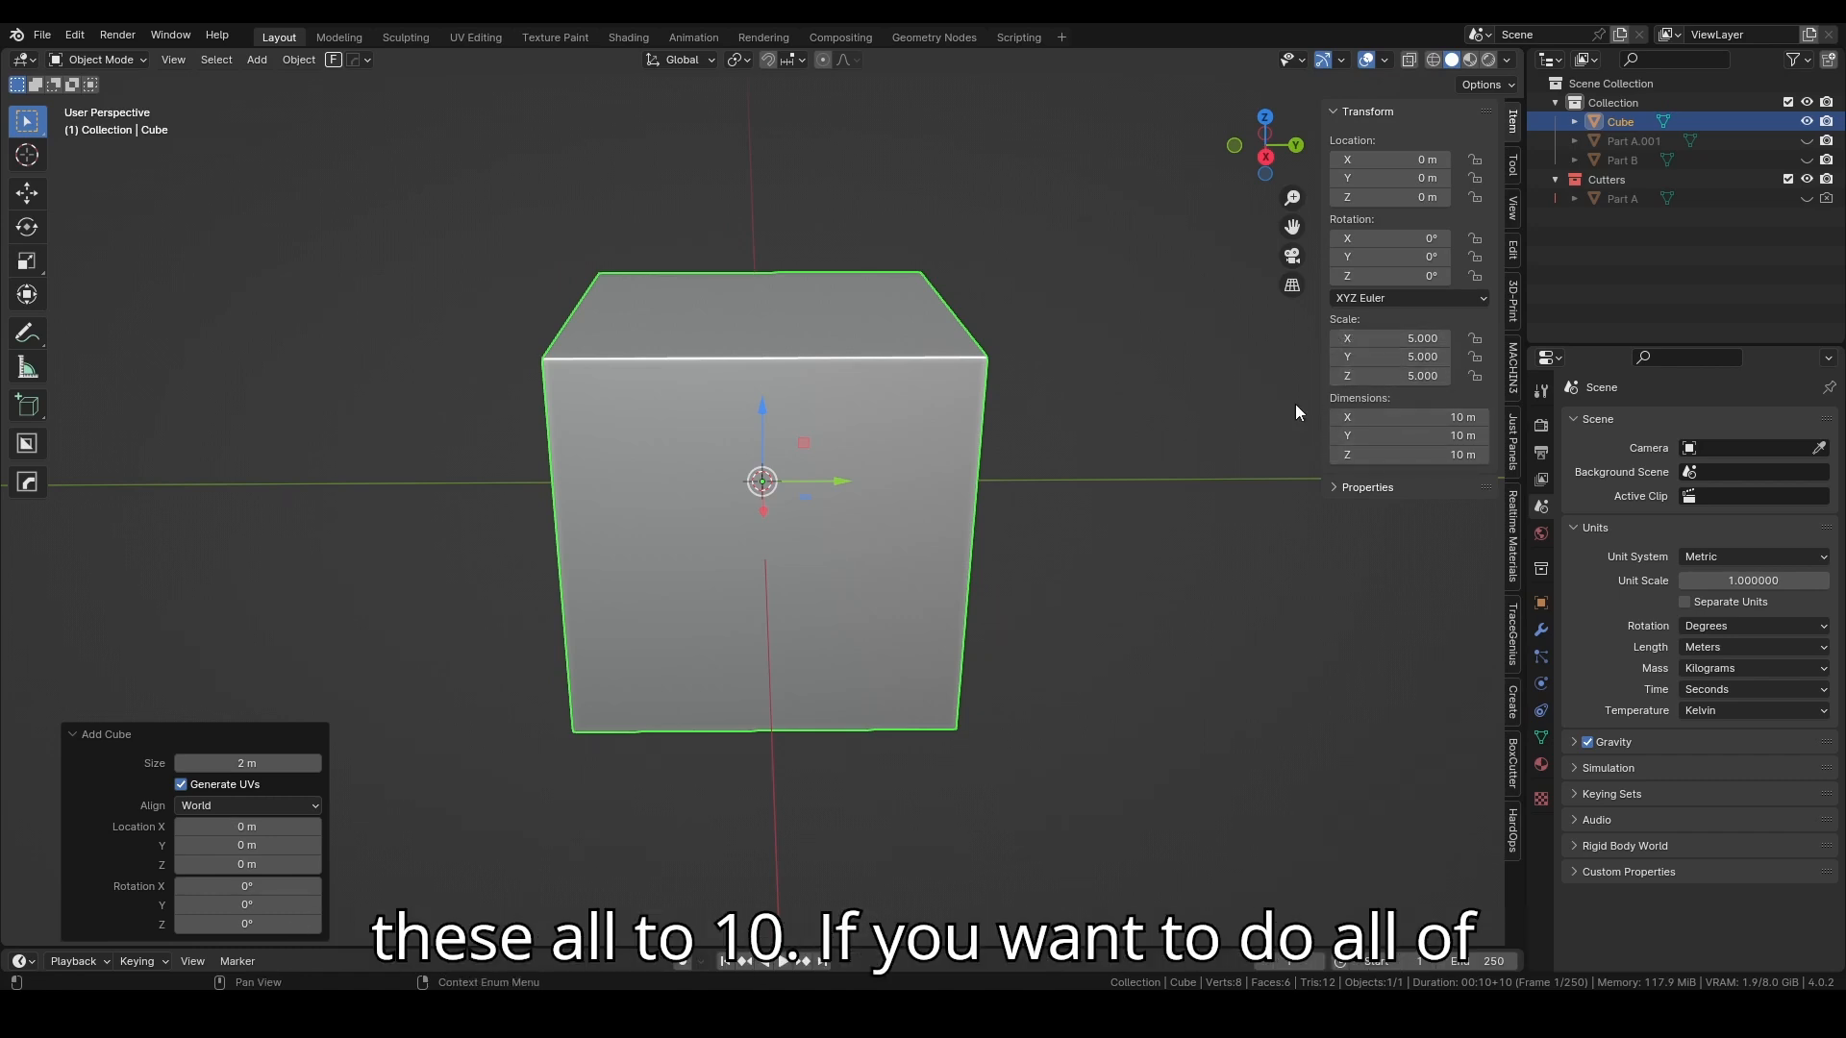
mouse_move(1378, 420)
left_mouse_down()
mouse_move(1377, 455)
mouse_move(1379, 422)
left_mouse_up()
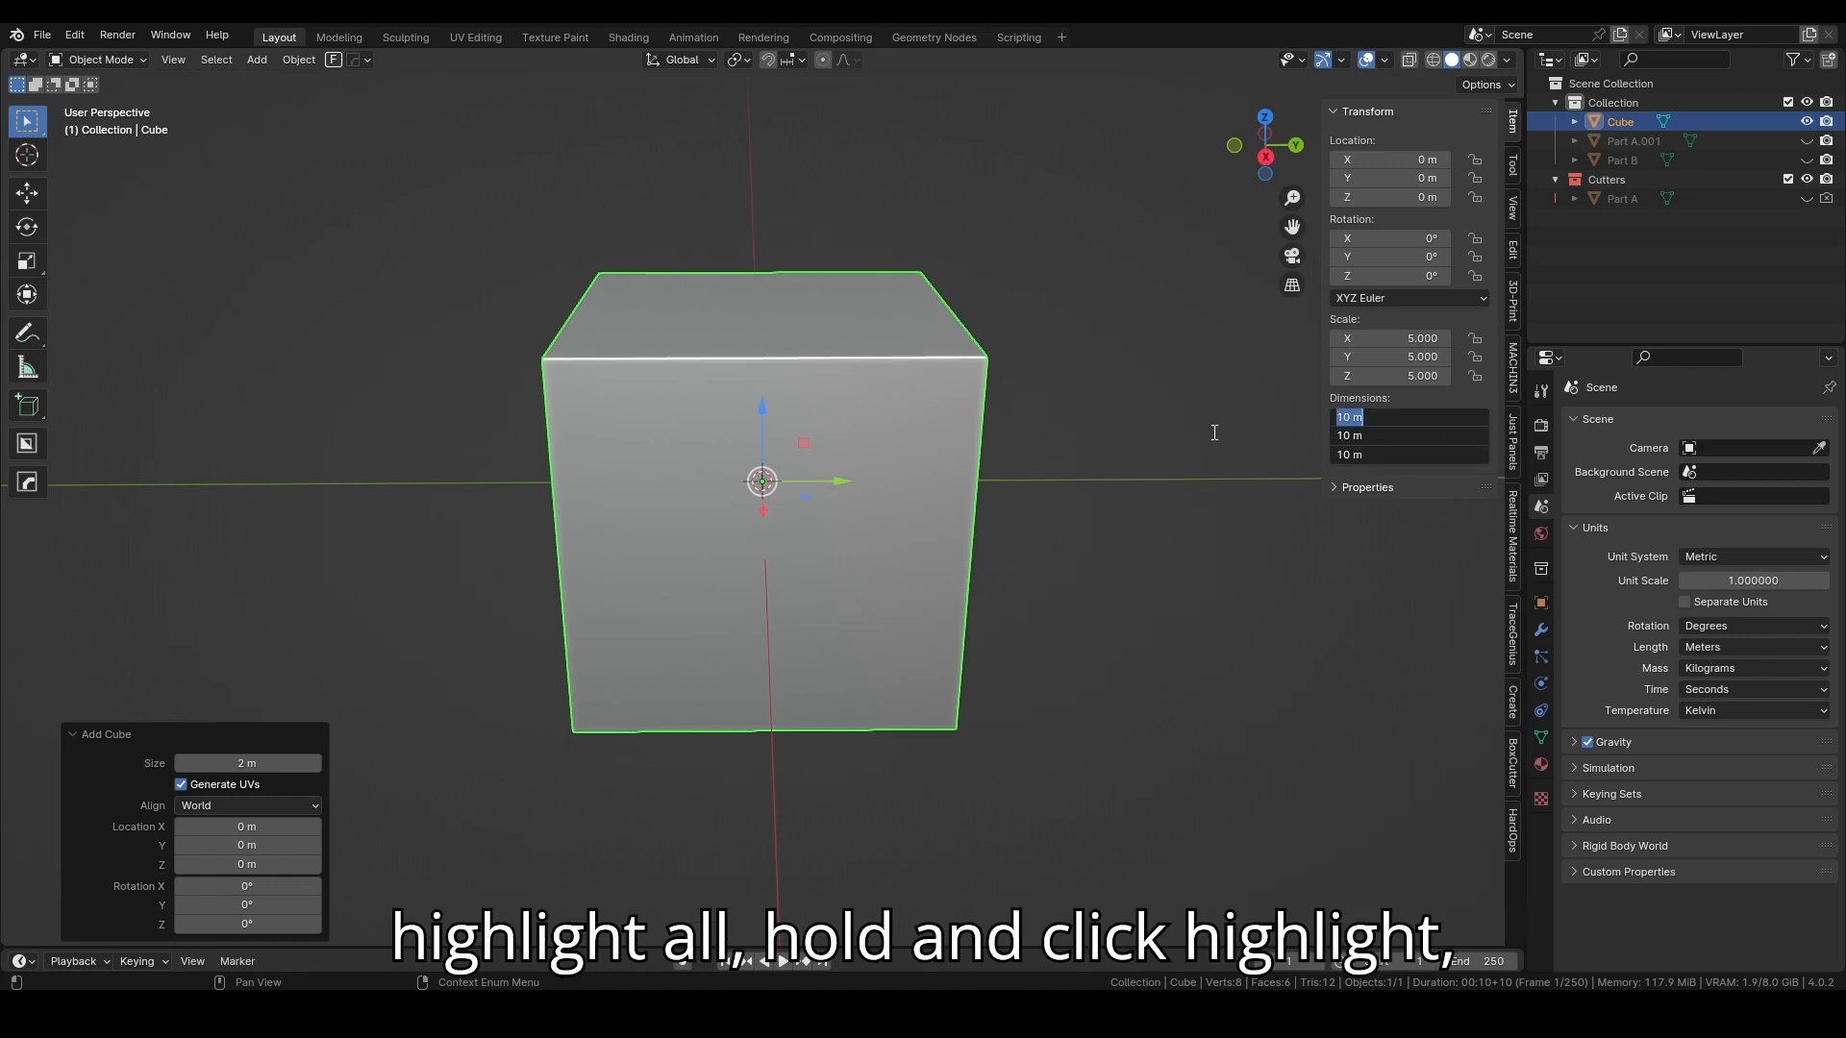
key("Return")
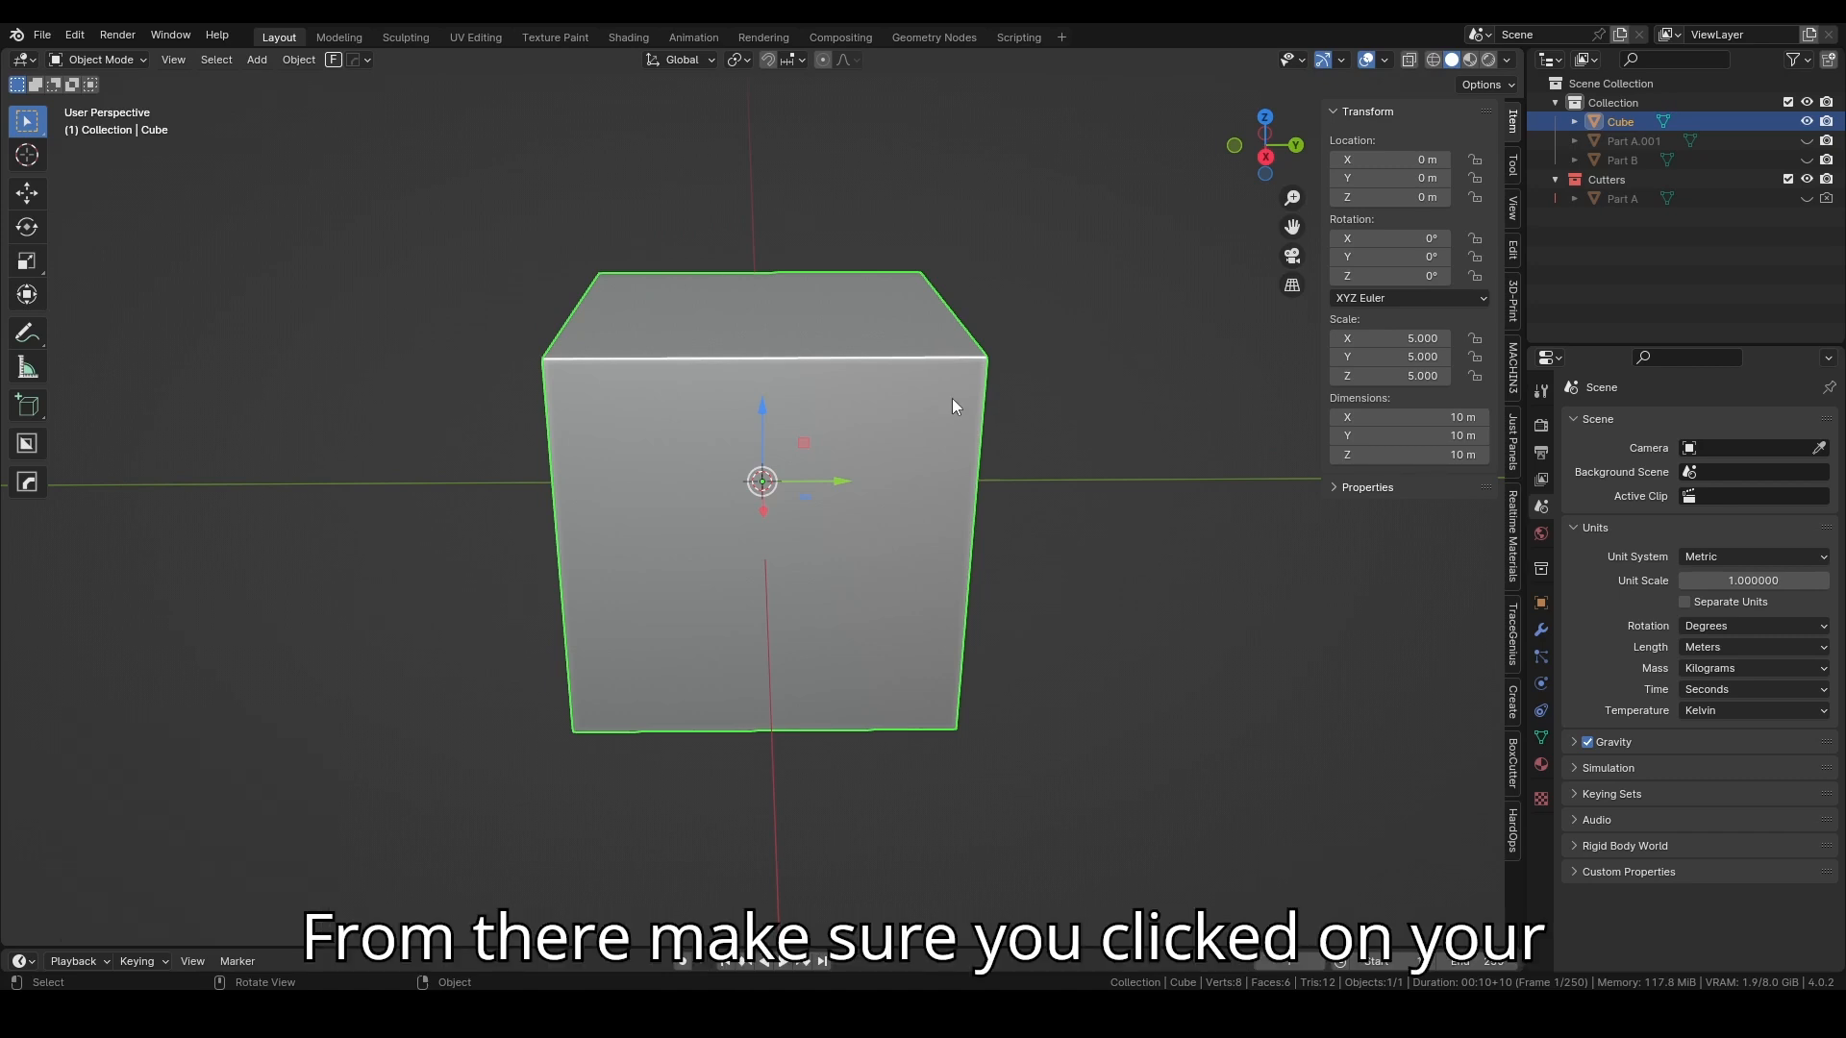
key("ctrl+a")
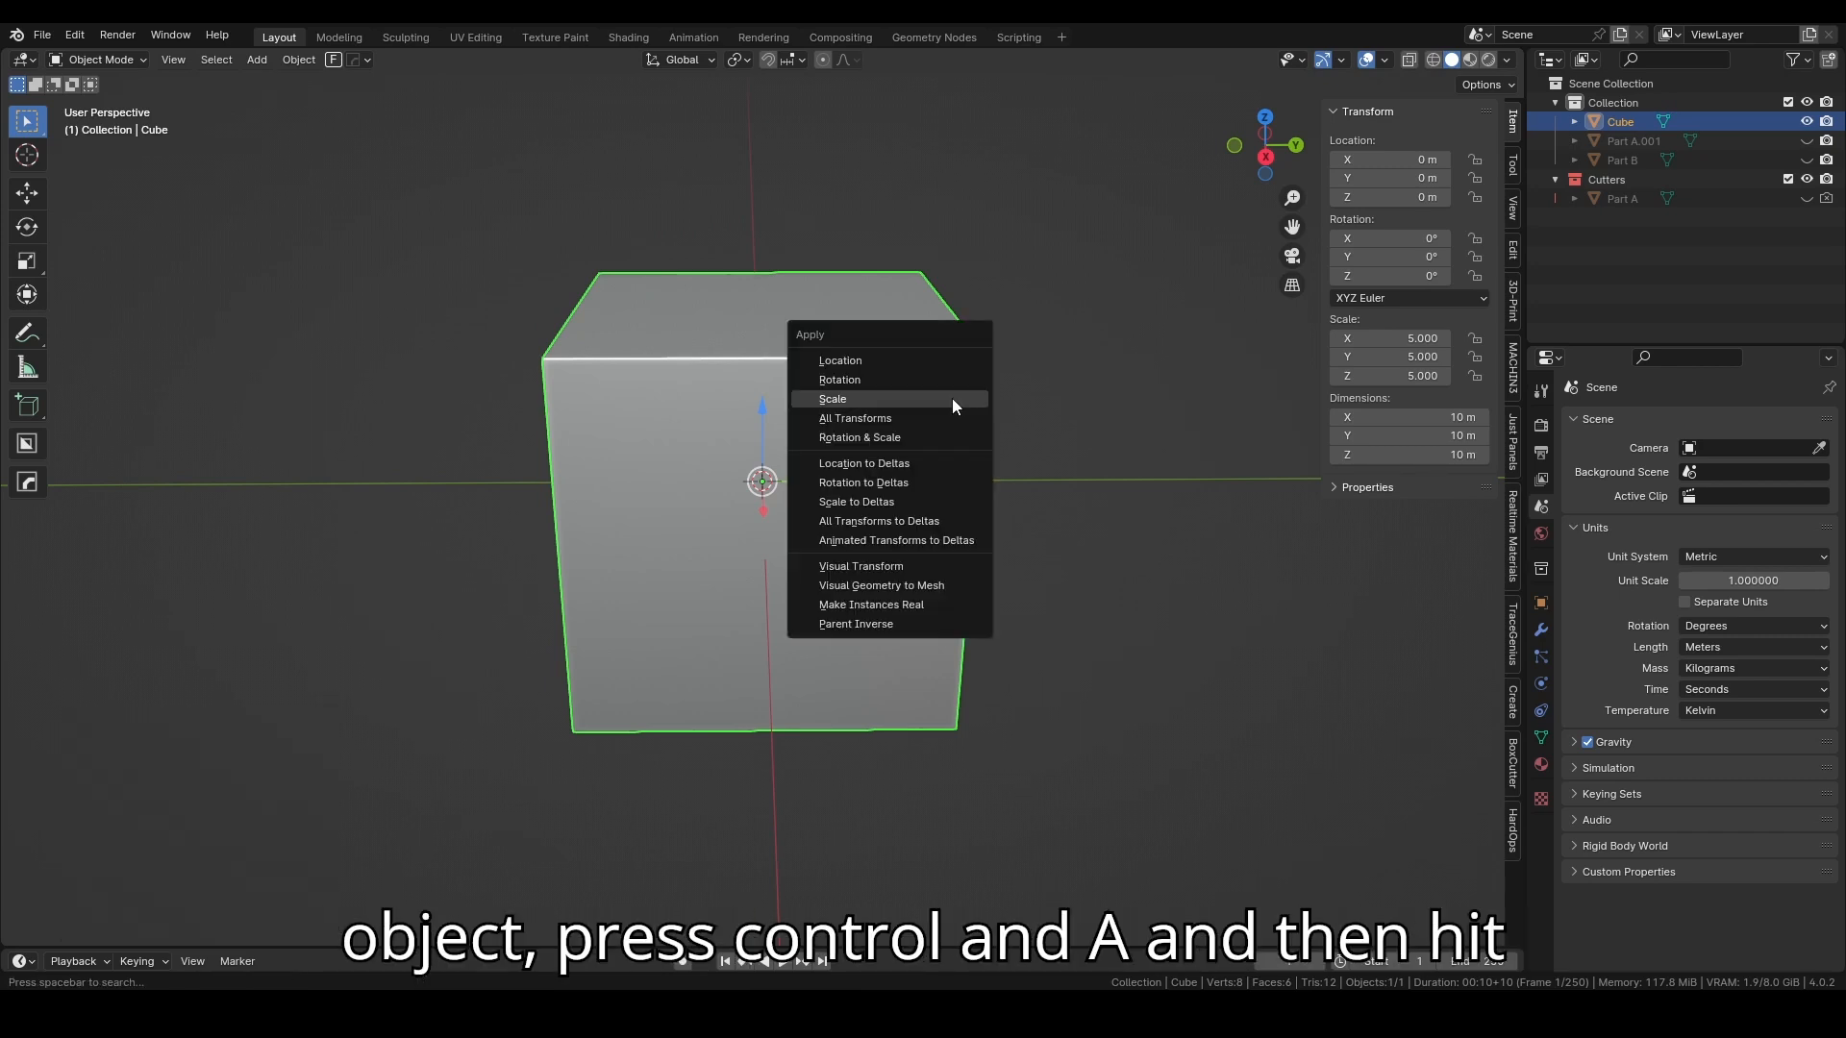
left_click(952, 398)
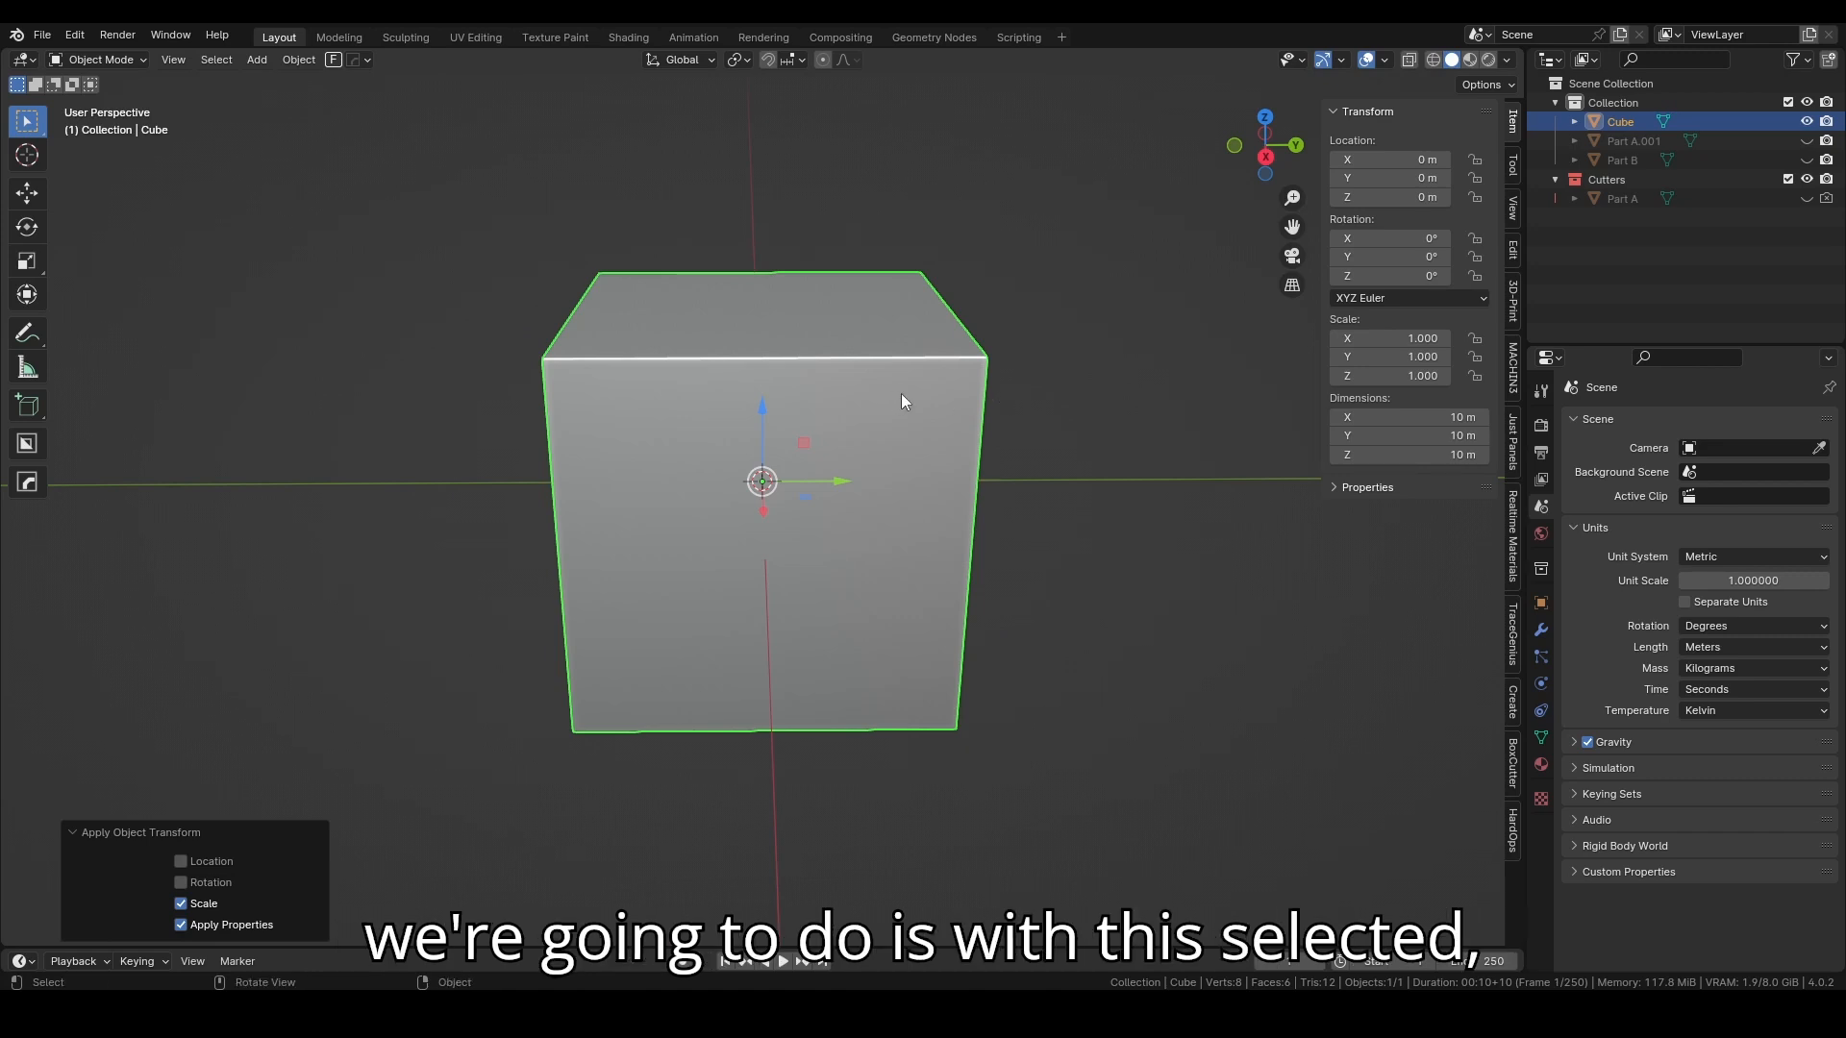
Step: Duplicate the cube and separate the two along Y, moving the copy about 8.37 m and the original about -7.67 m
key("shift+d")
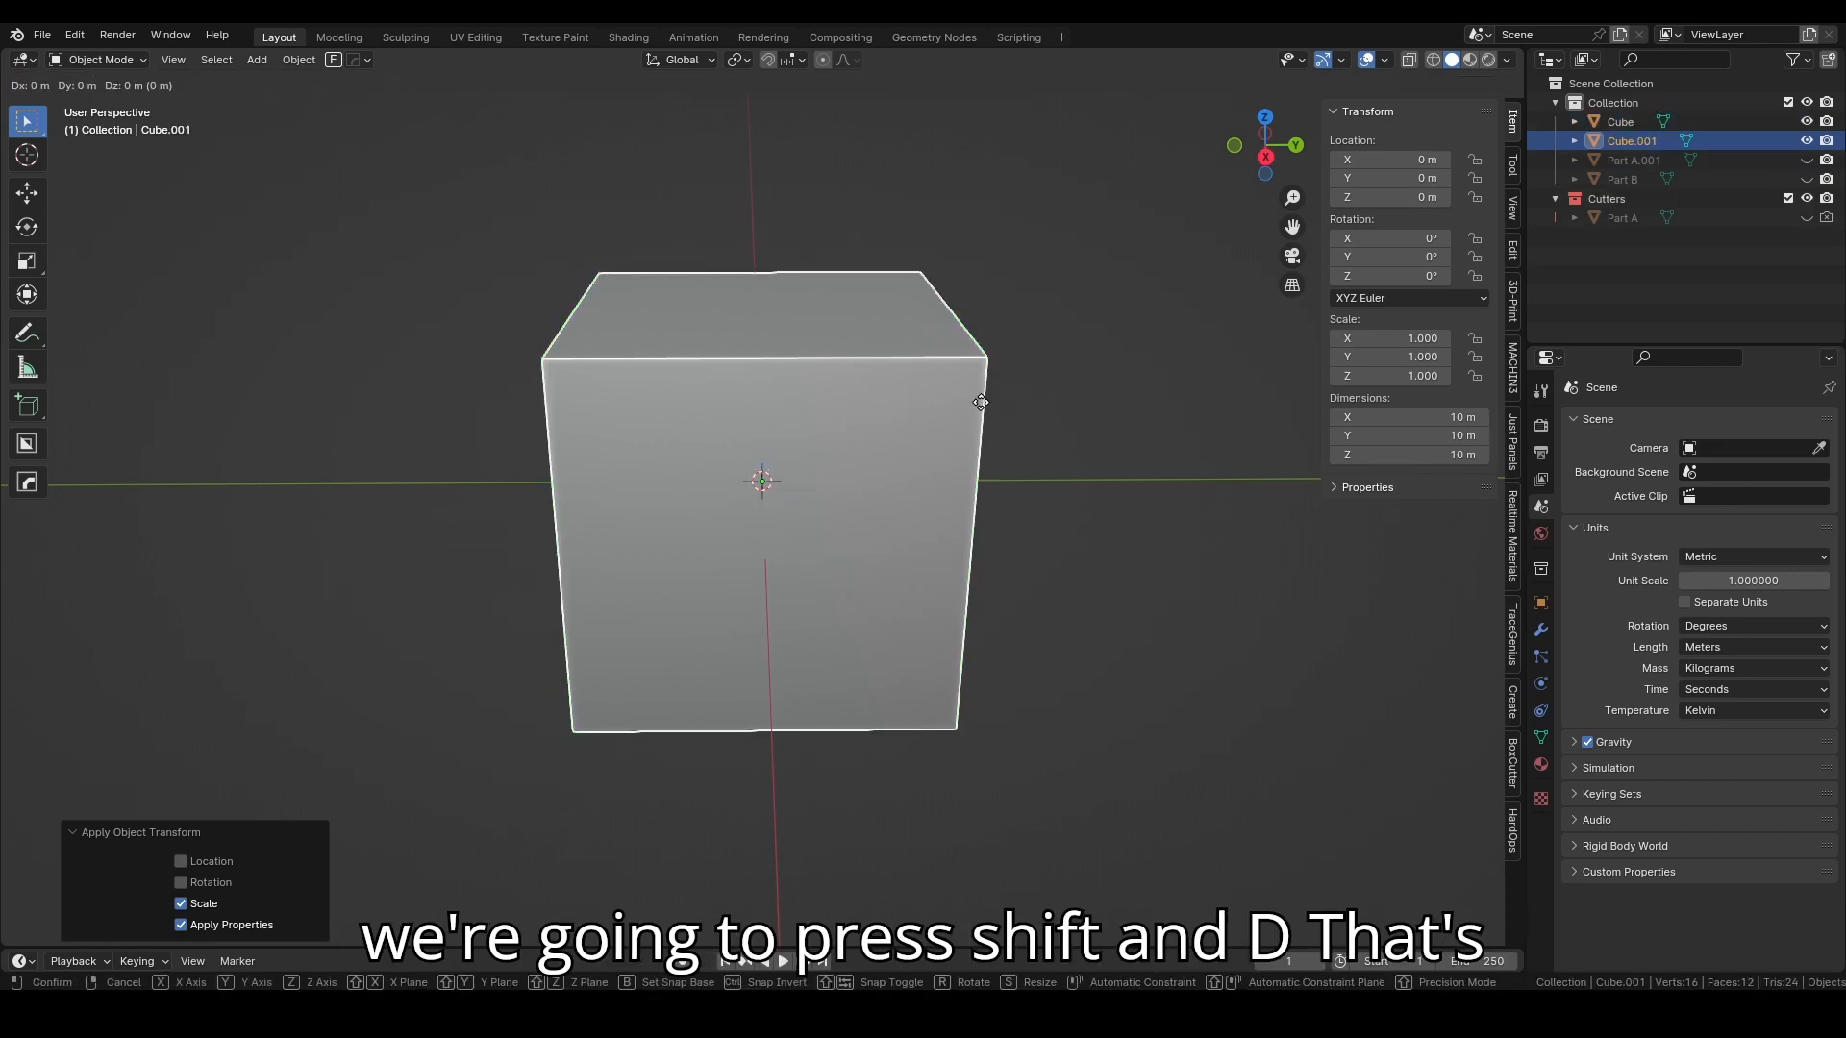
right_click(981, 409)
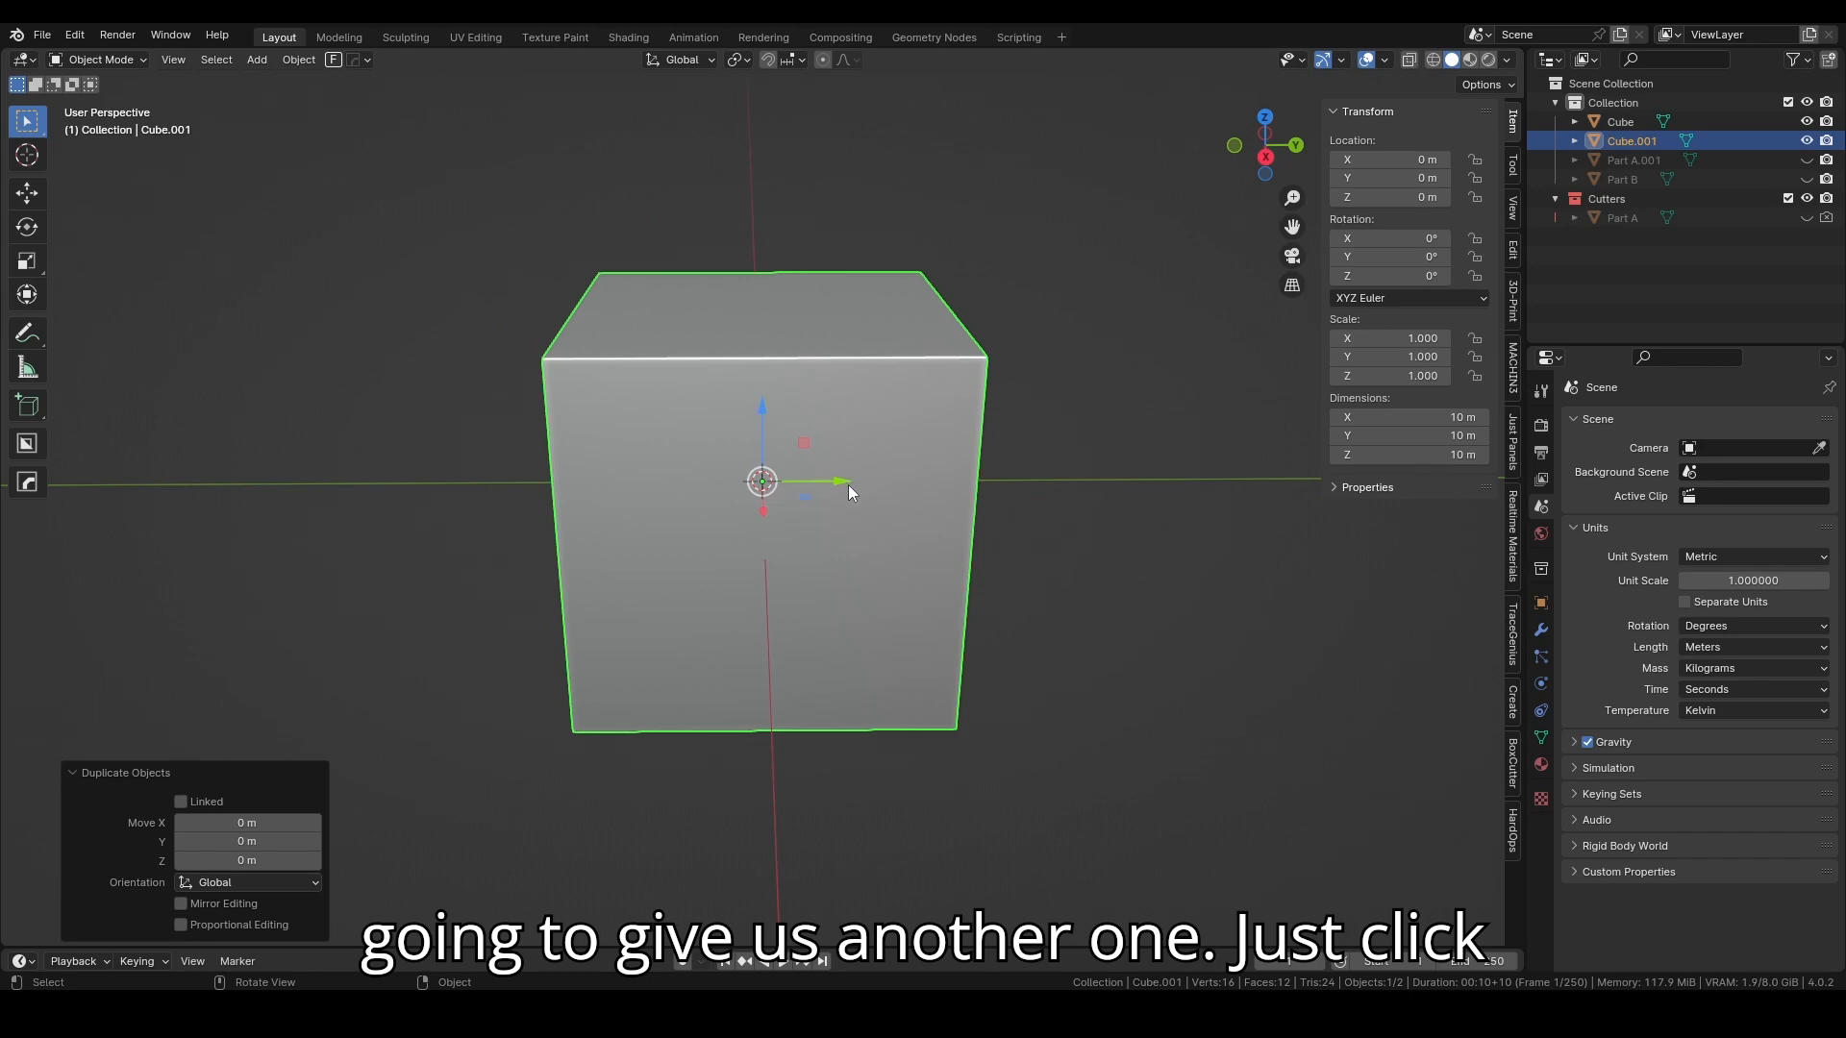
type("gy10")
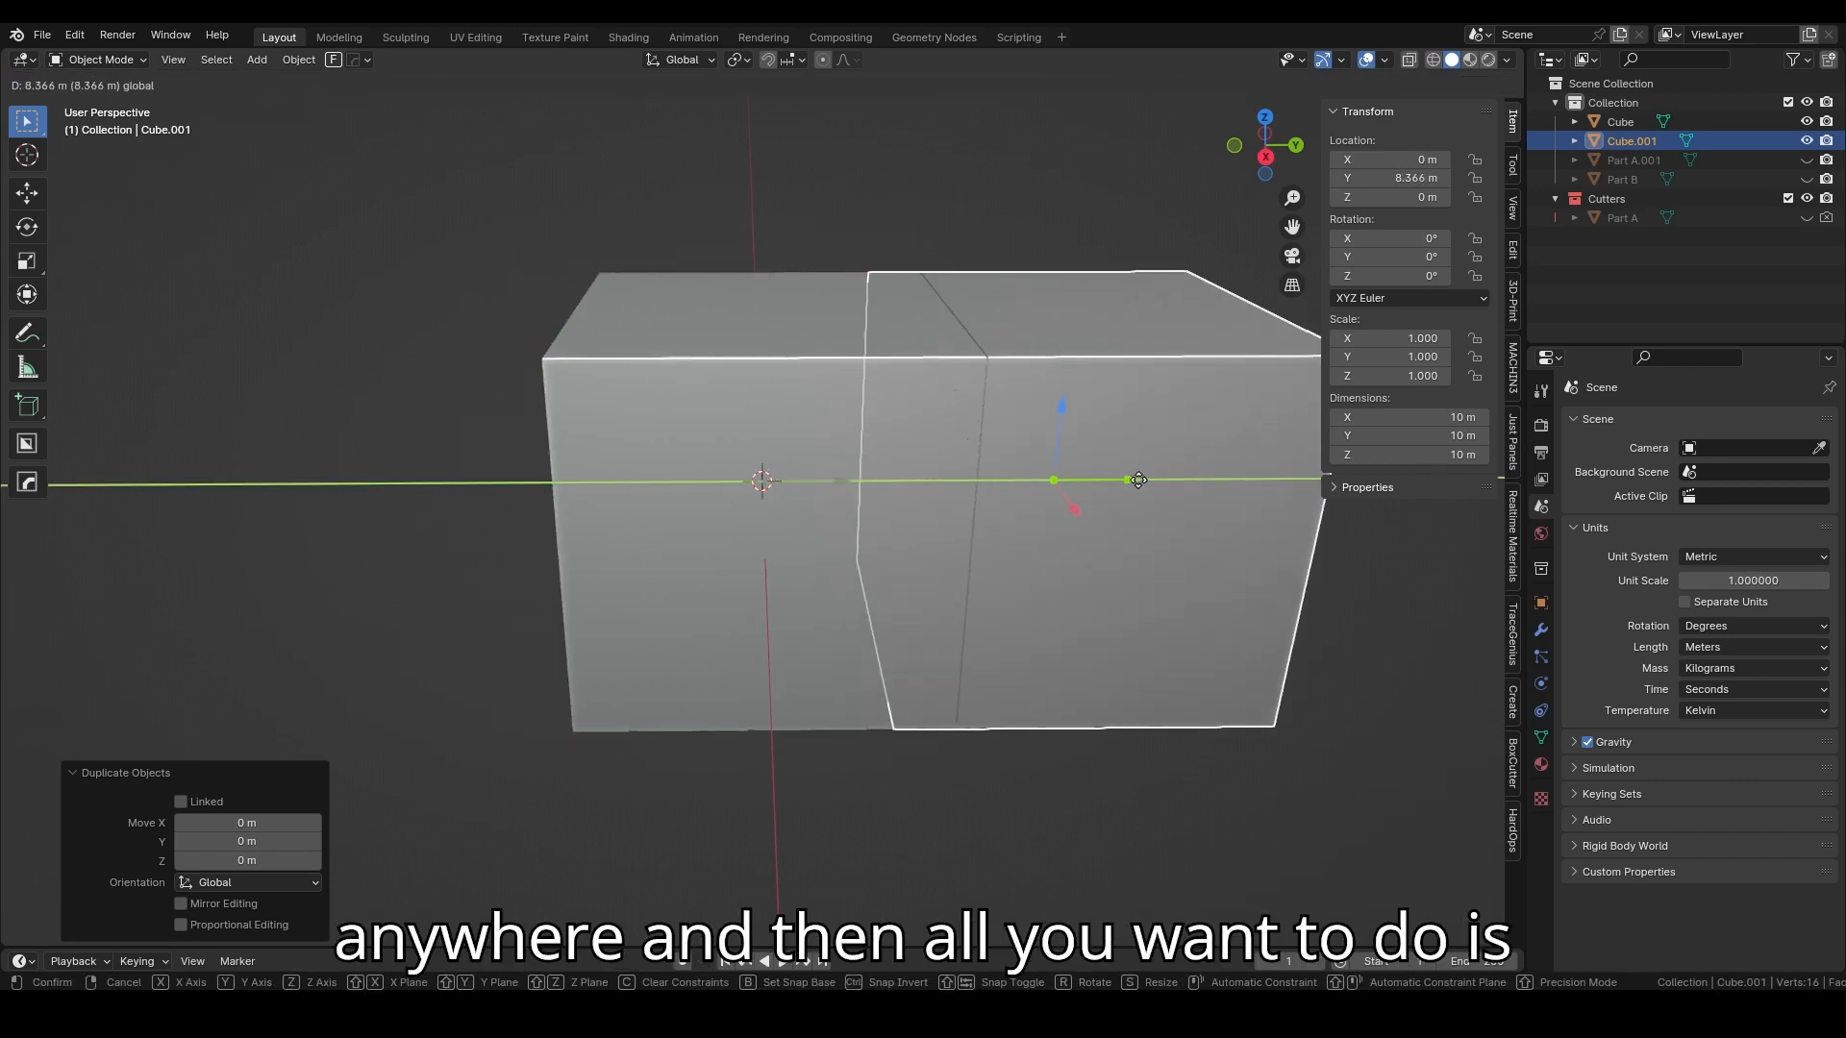
key("Return")
left_click(834, 486)
left_click_drag(844, 483, 756, 480)
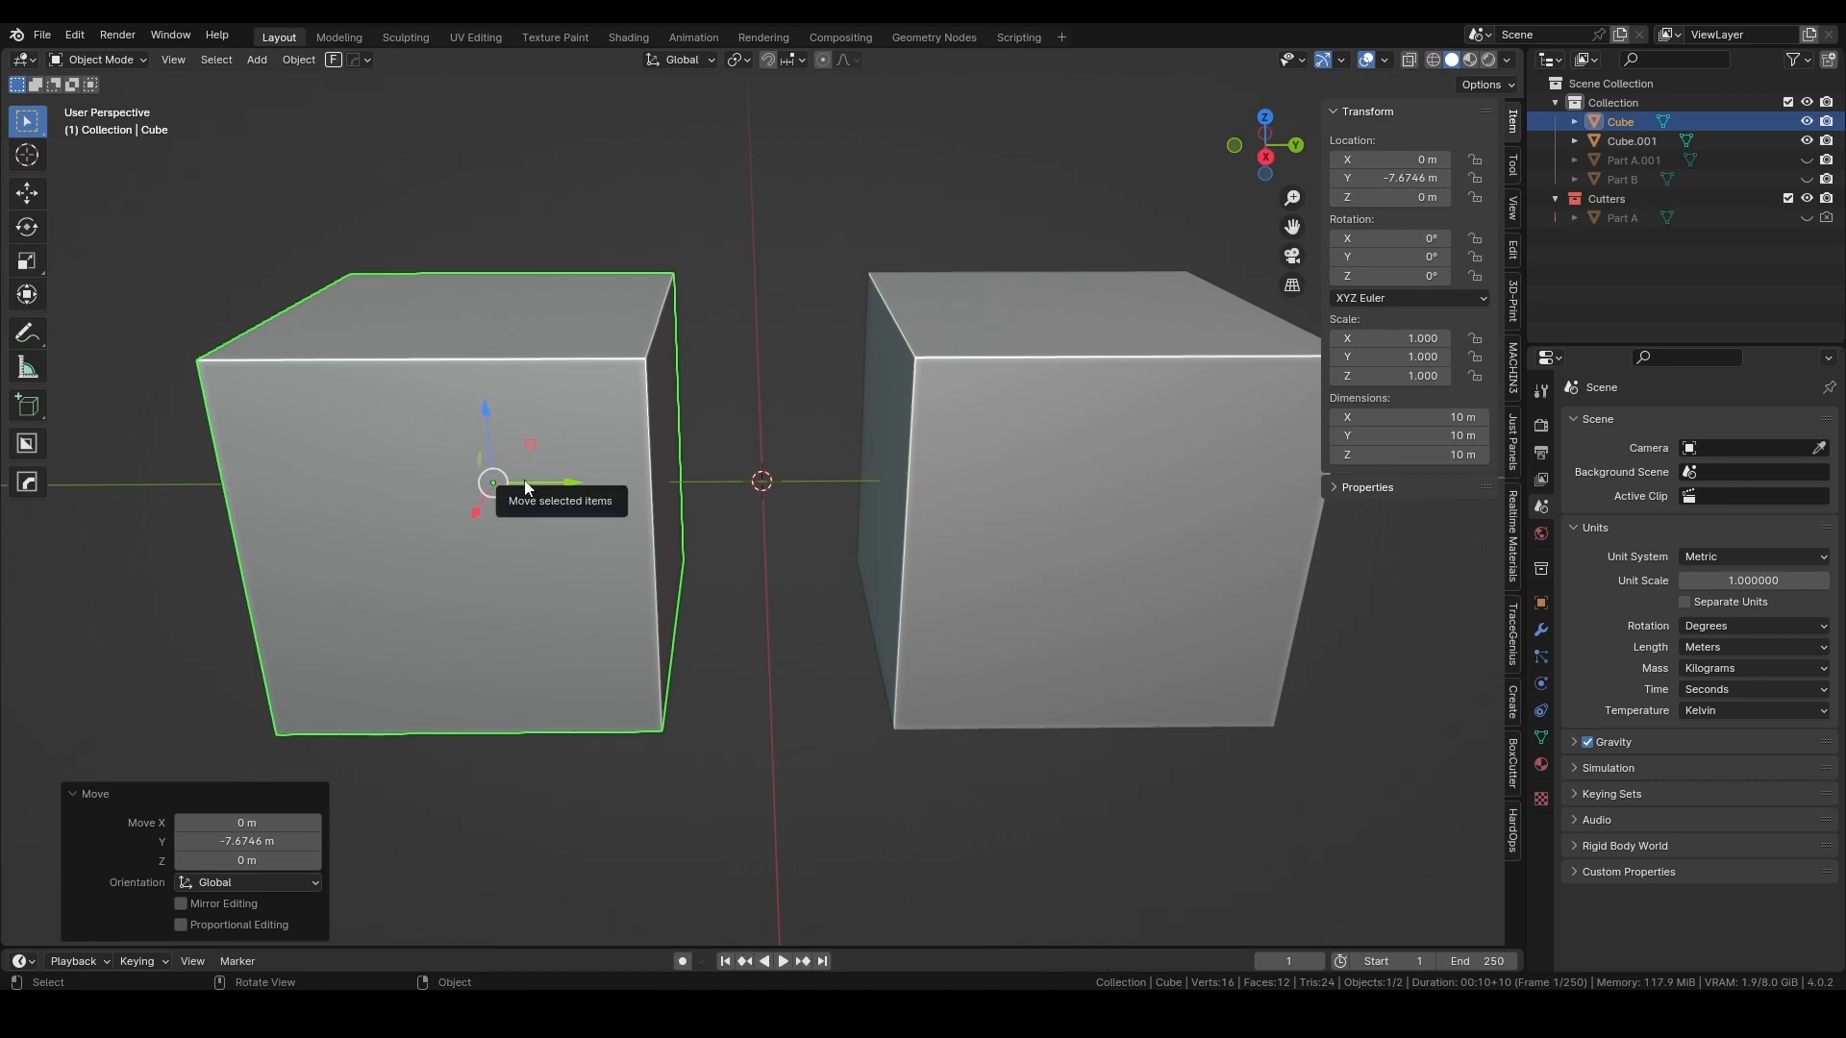
Step: Switch to the Move tool for the original cube and return to the Select Box tool, undoing the deselection
left_click(951, 465)
left_click(629, 451)
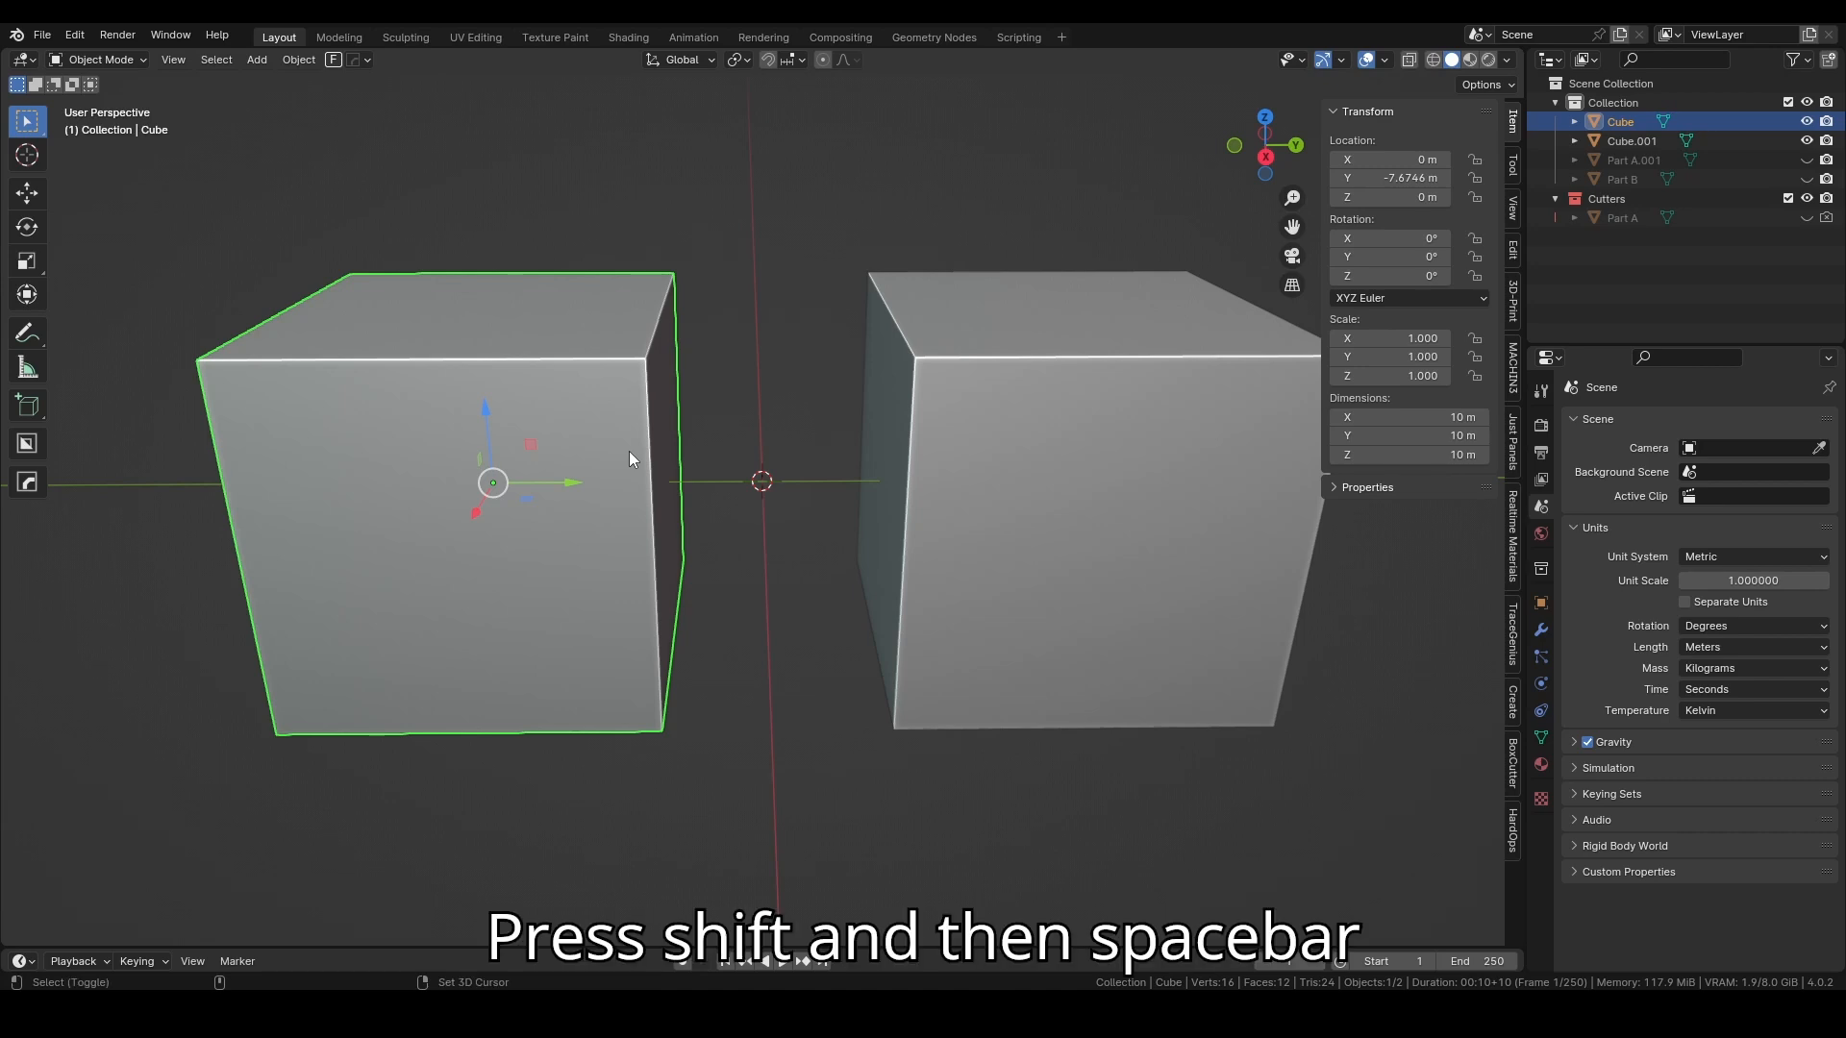
key("shift+space")
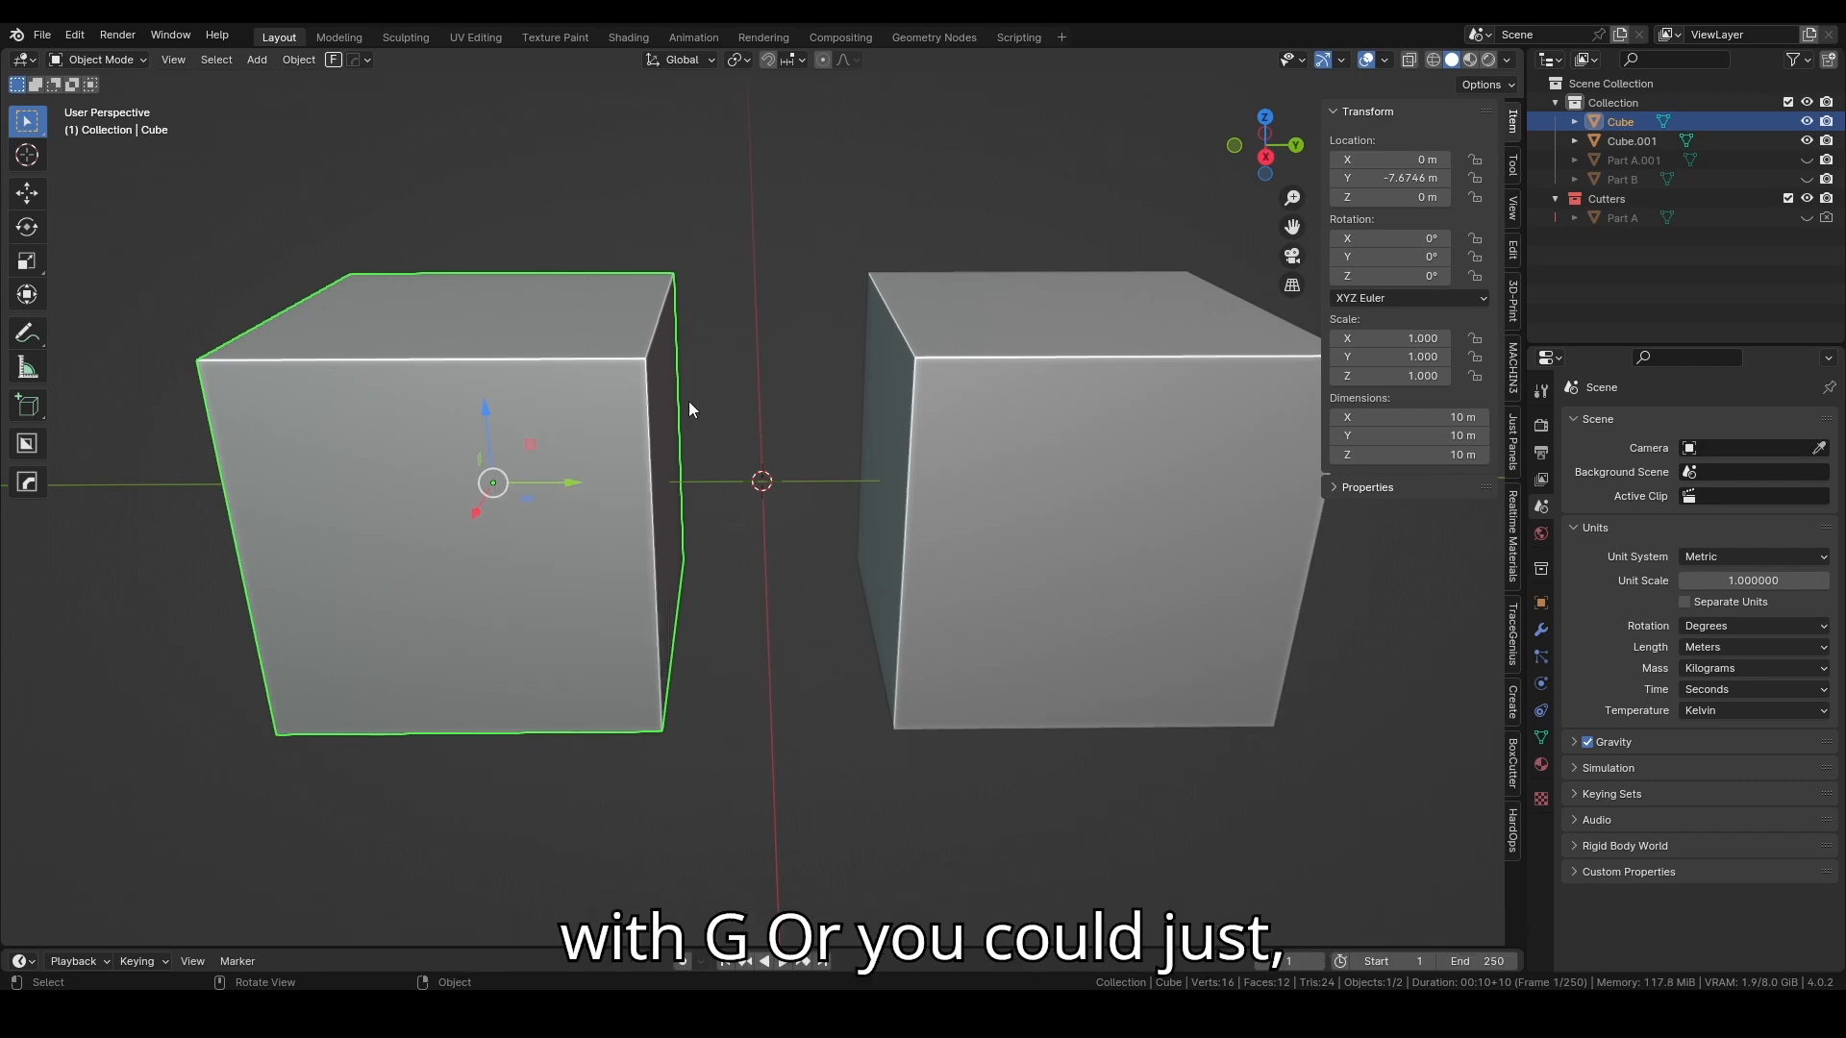
left_click(19, 200)
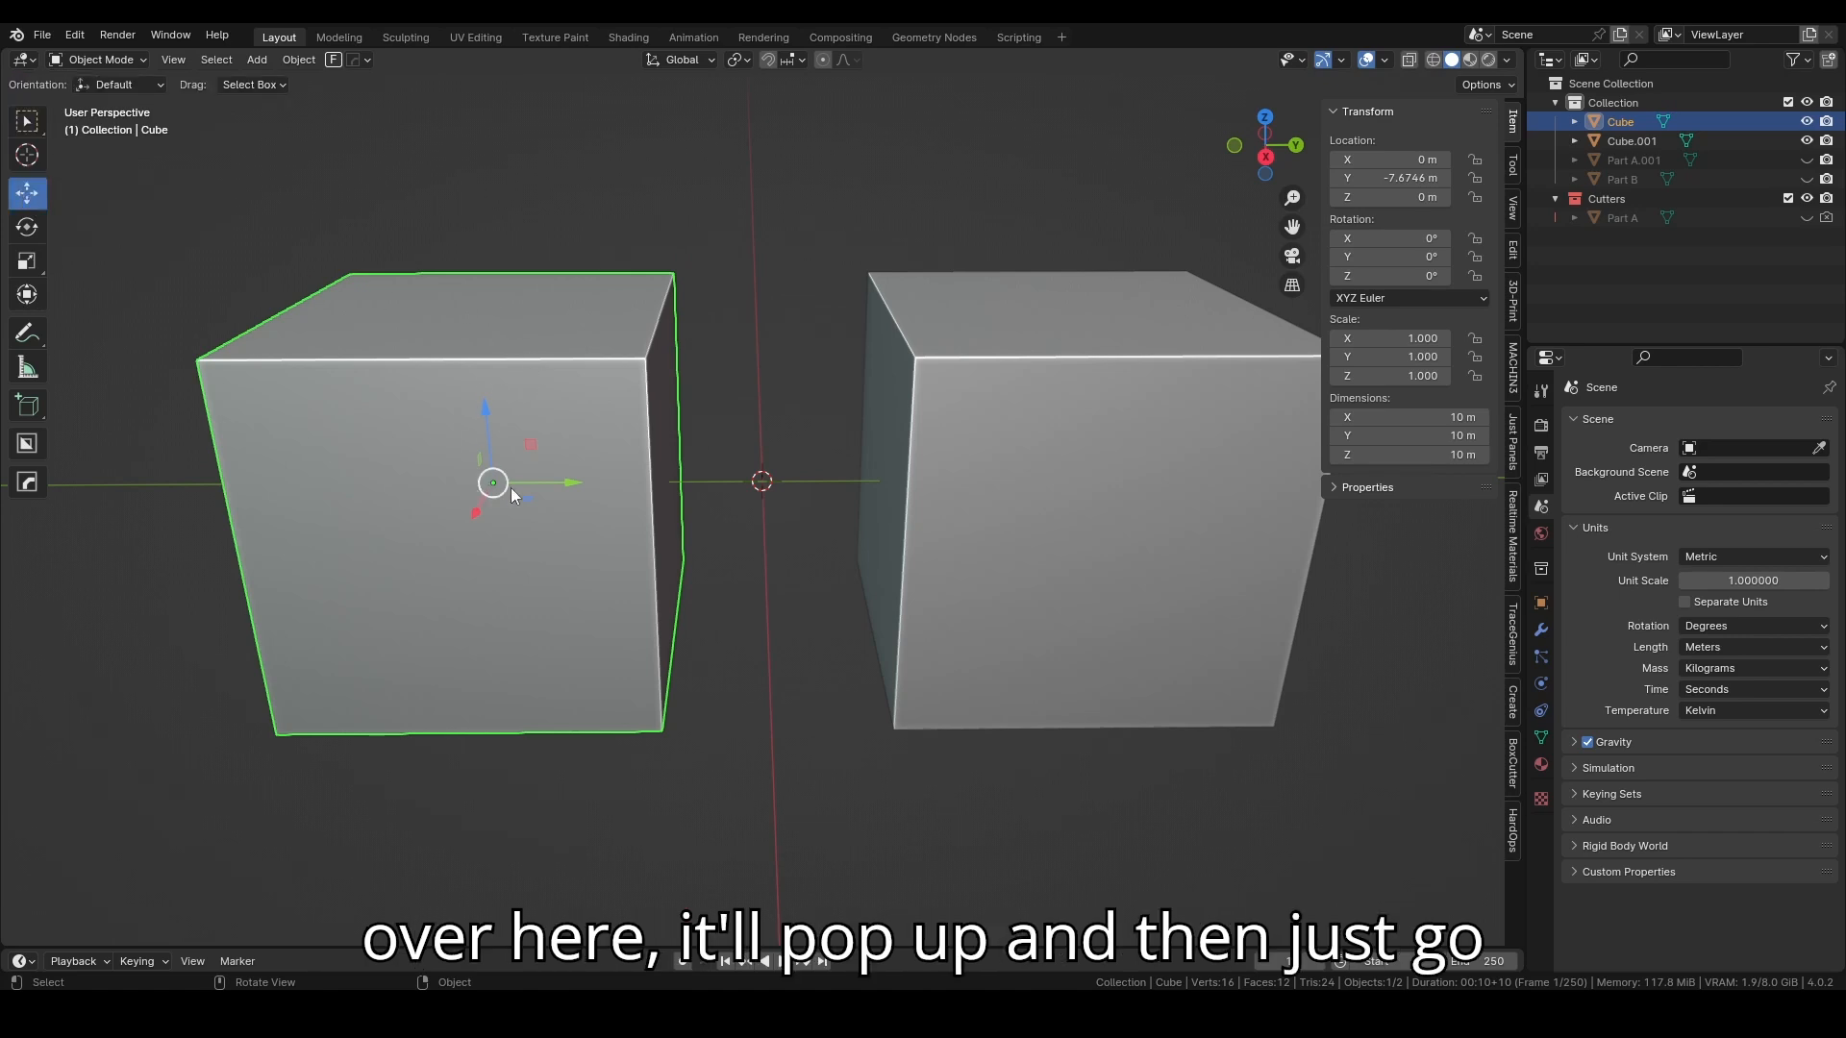
left_click(833, 285)
left_click(27, 120)
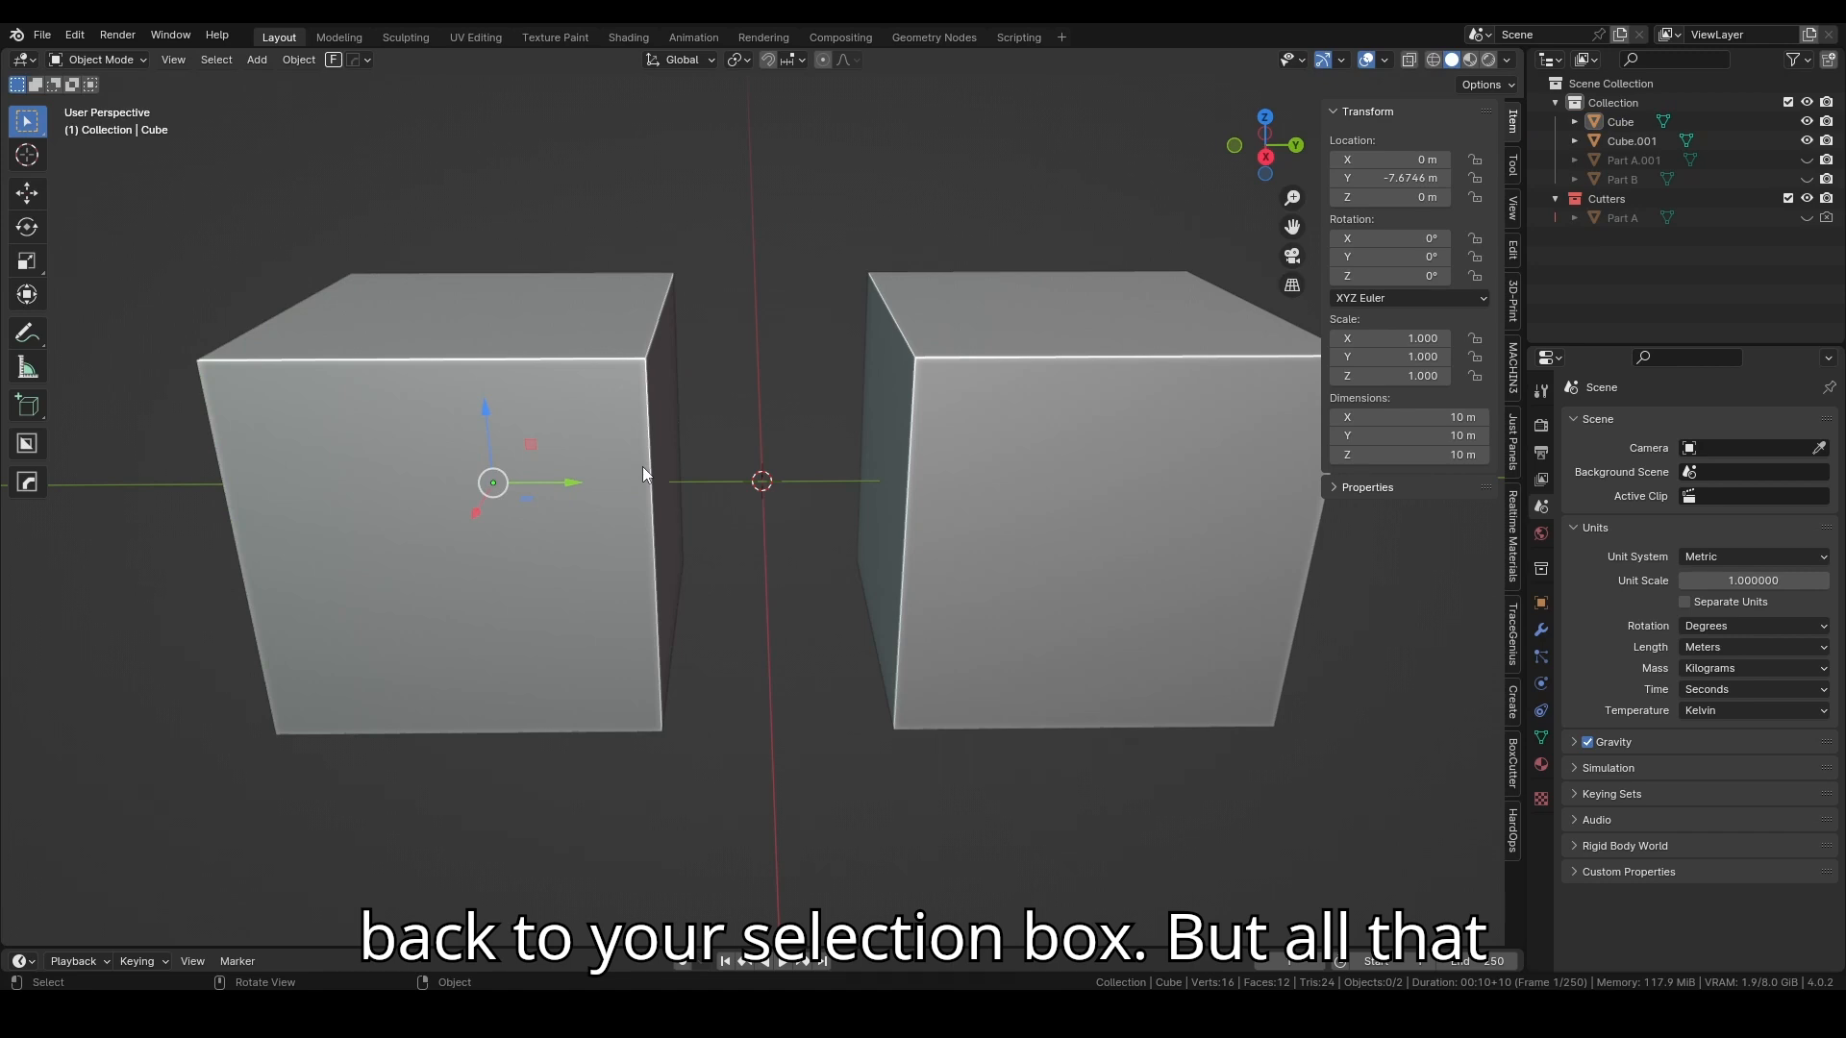
key("z")
key("ctrl+z")
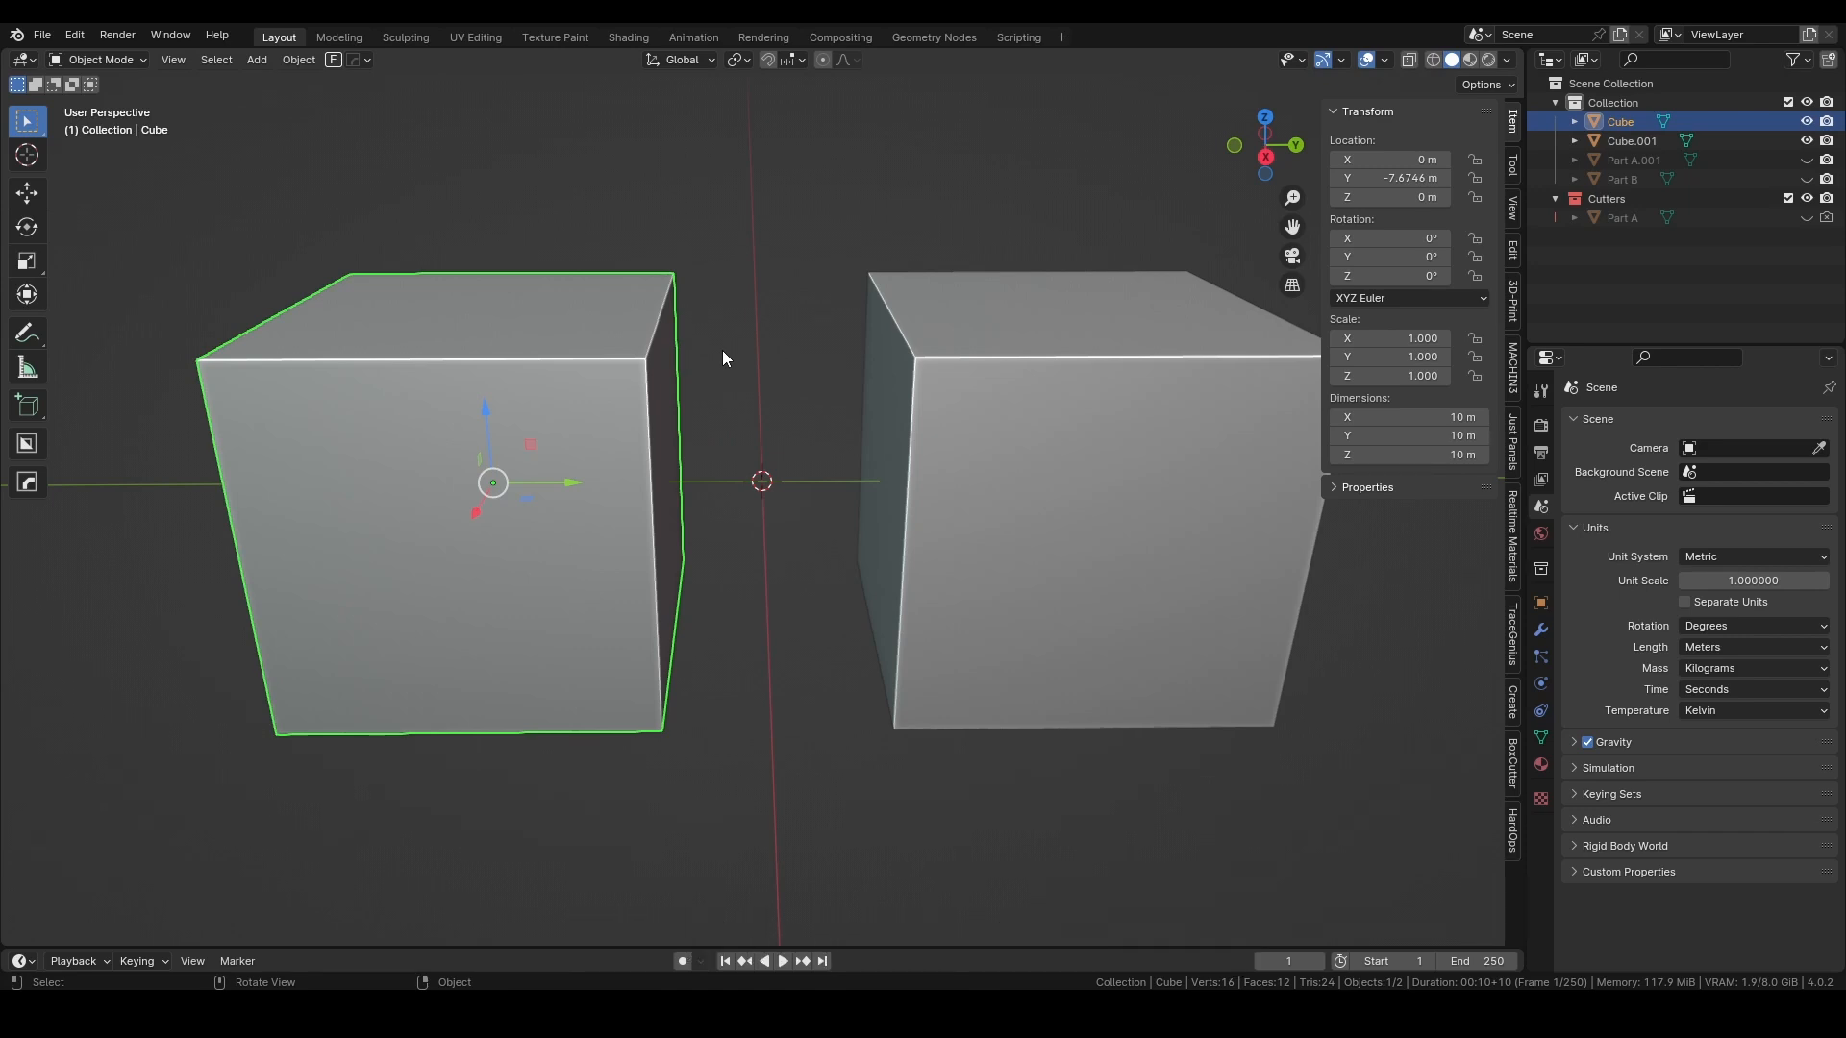
Step: Enter Edit Mode on the original cube with vertex selection
key("Tab")
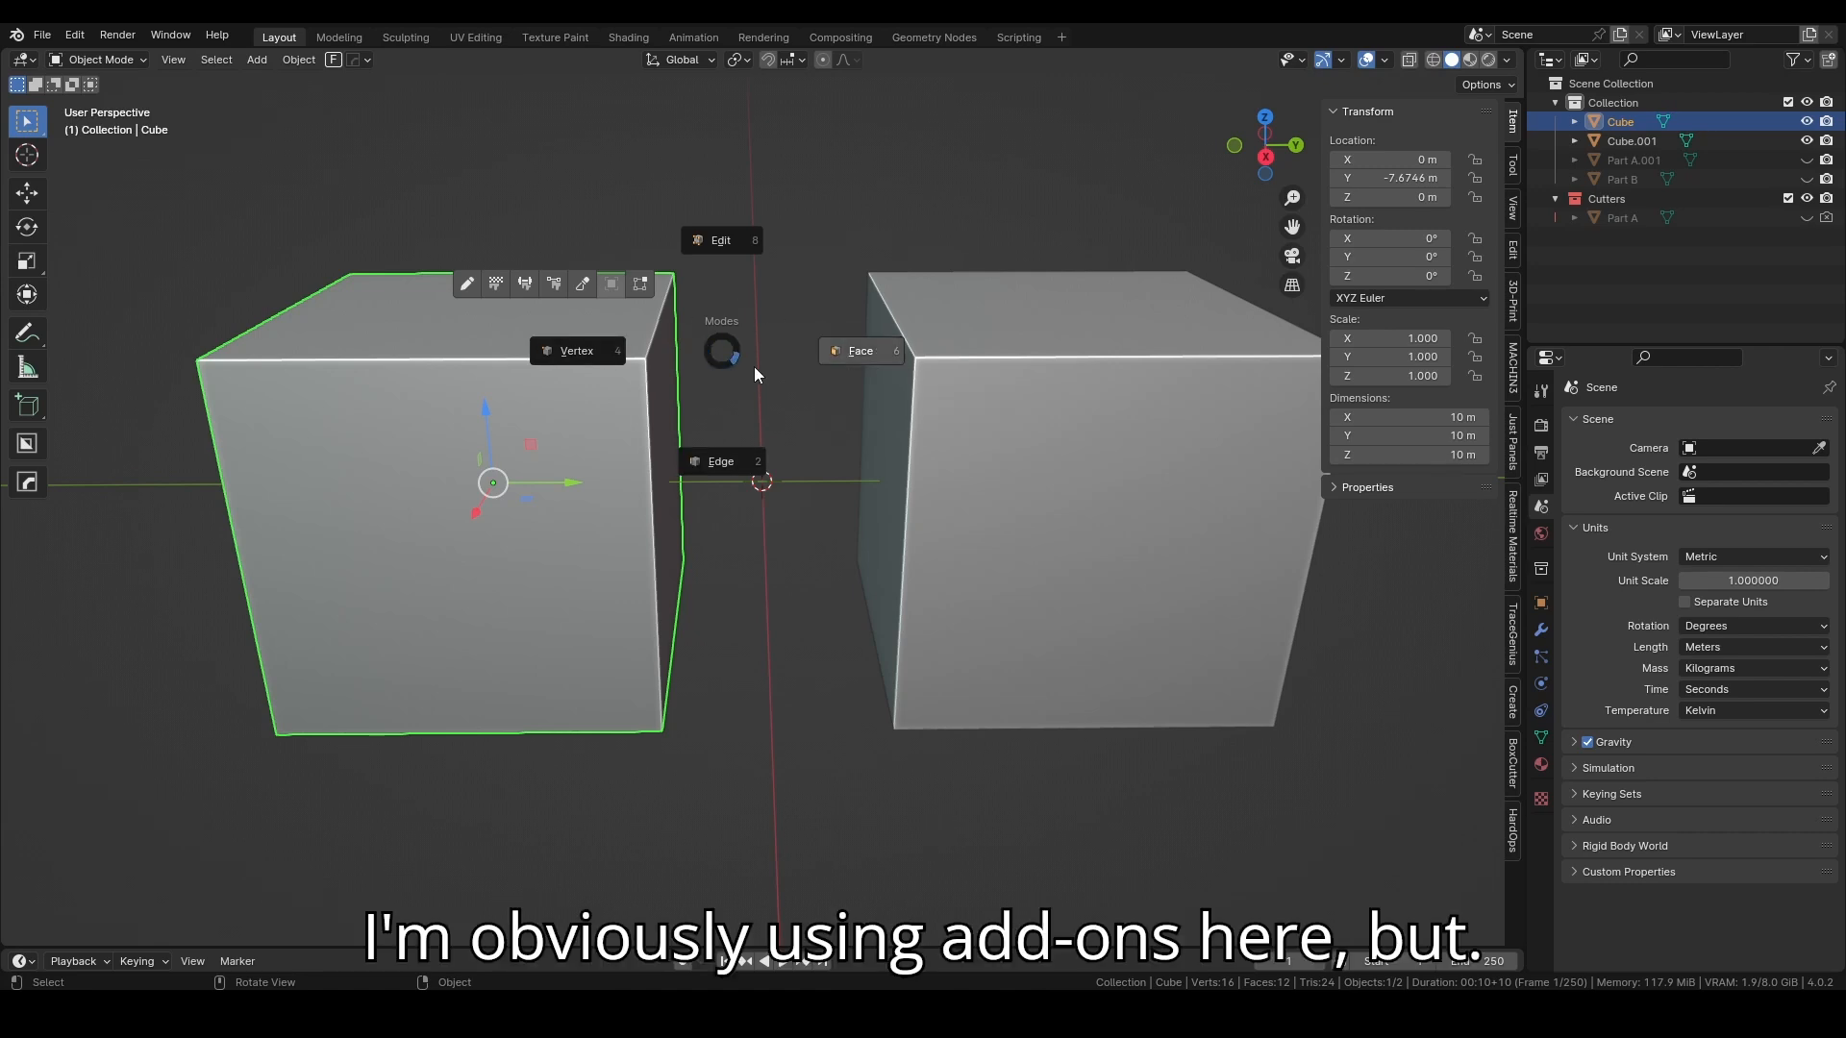
left_click(300, 278)
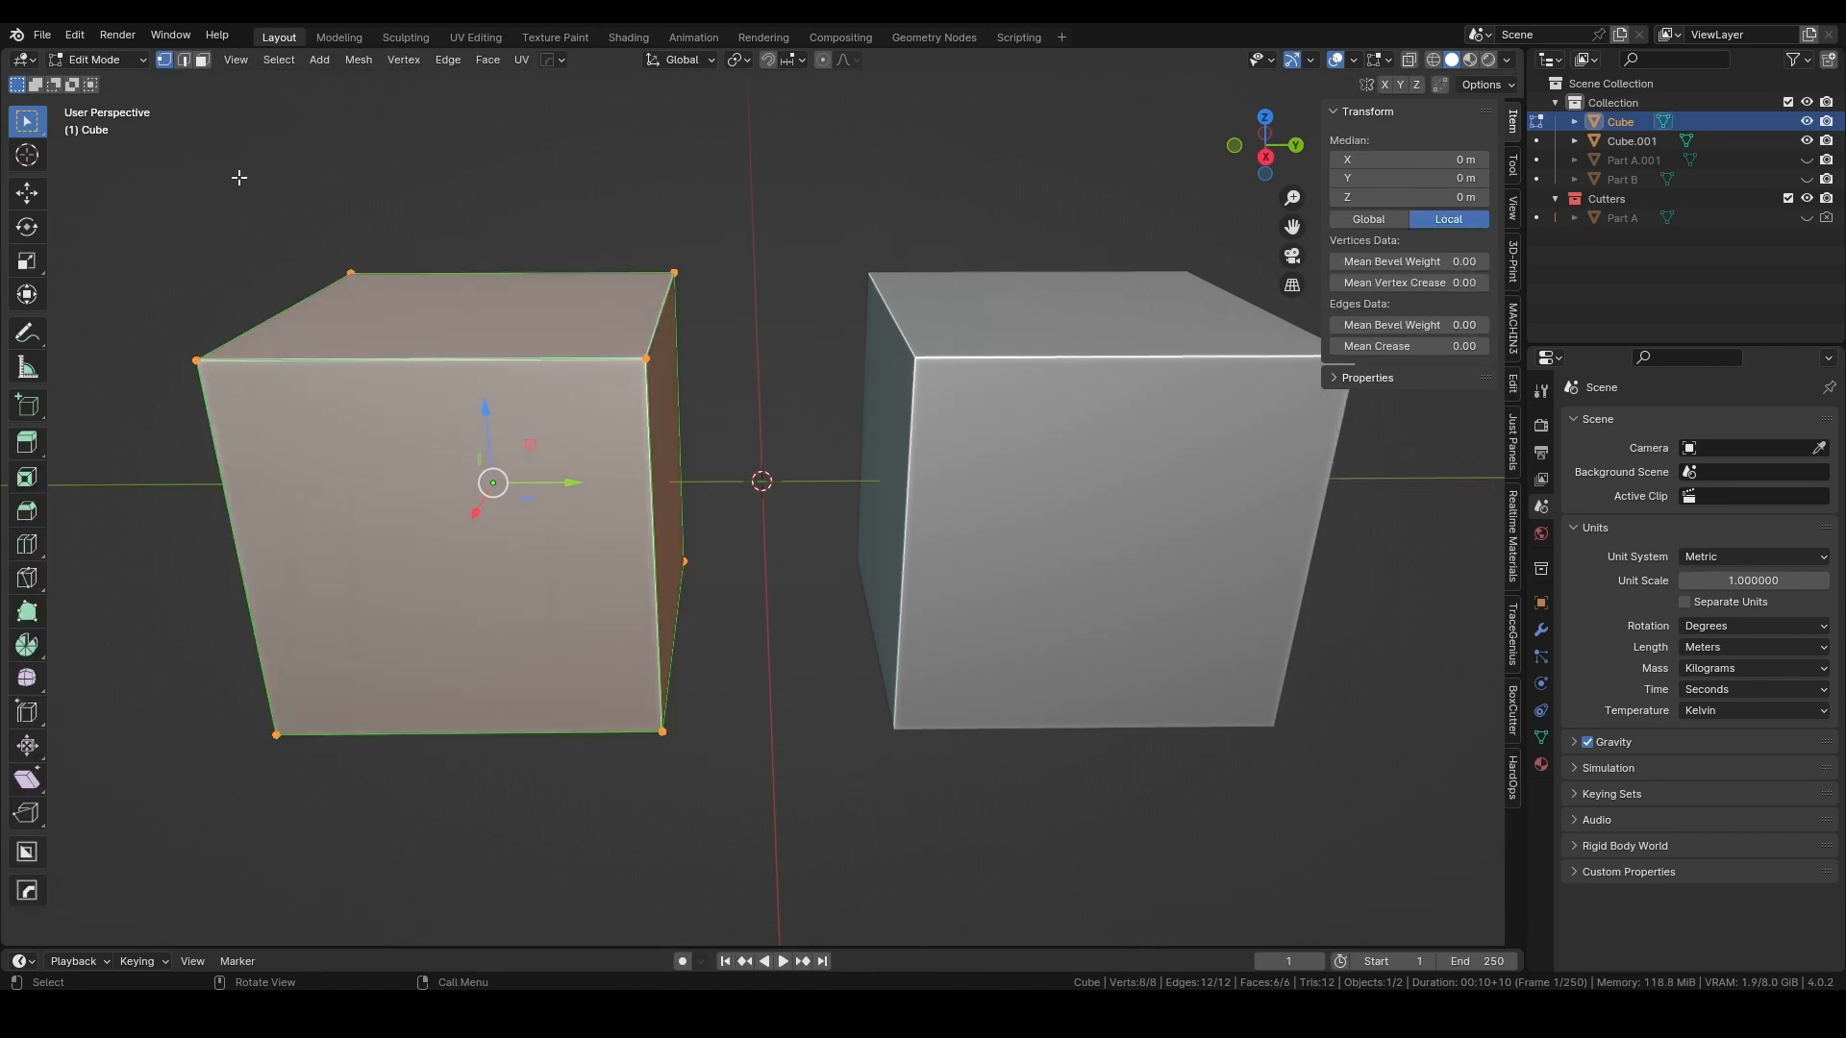
Step: Inset the original cube's face that looks toward the second cube with a thickness of 0.5063 m, using face selection
middle_click_drag(563, 239, 510, 234)
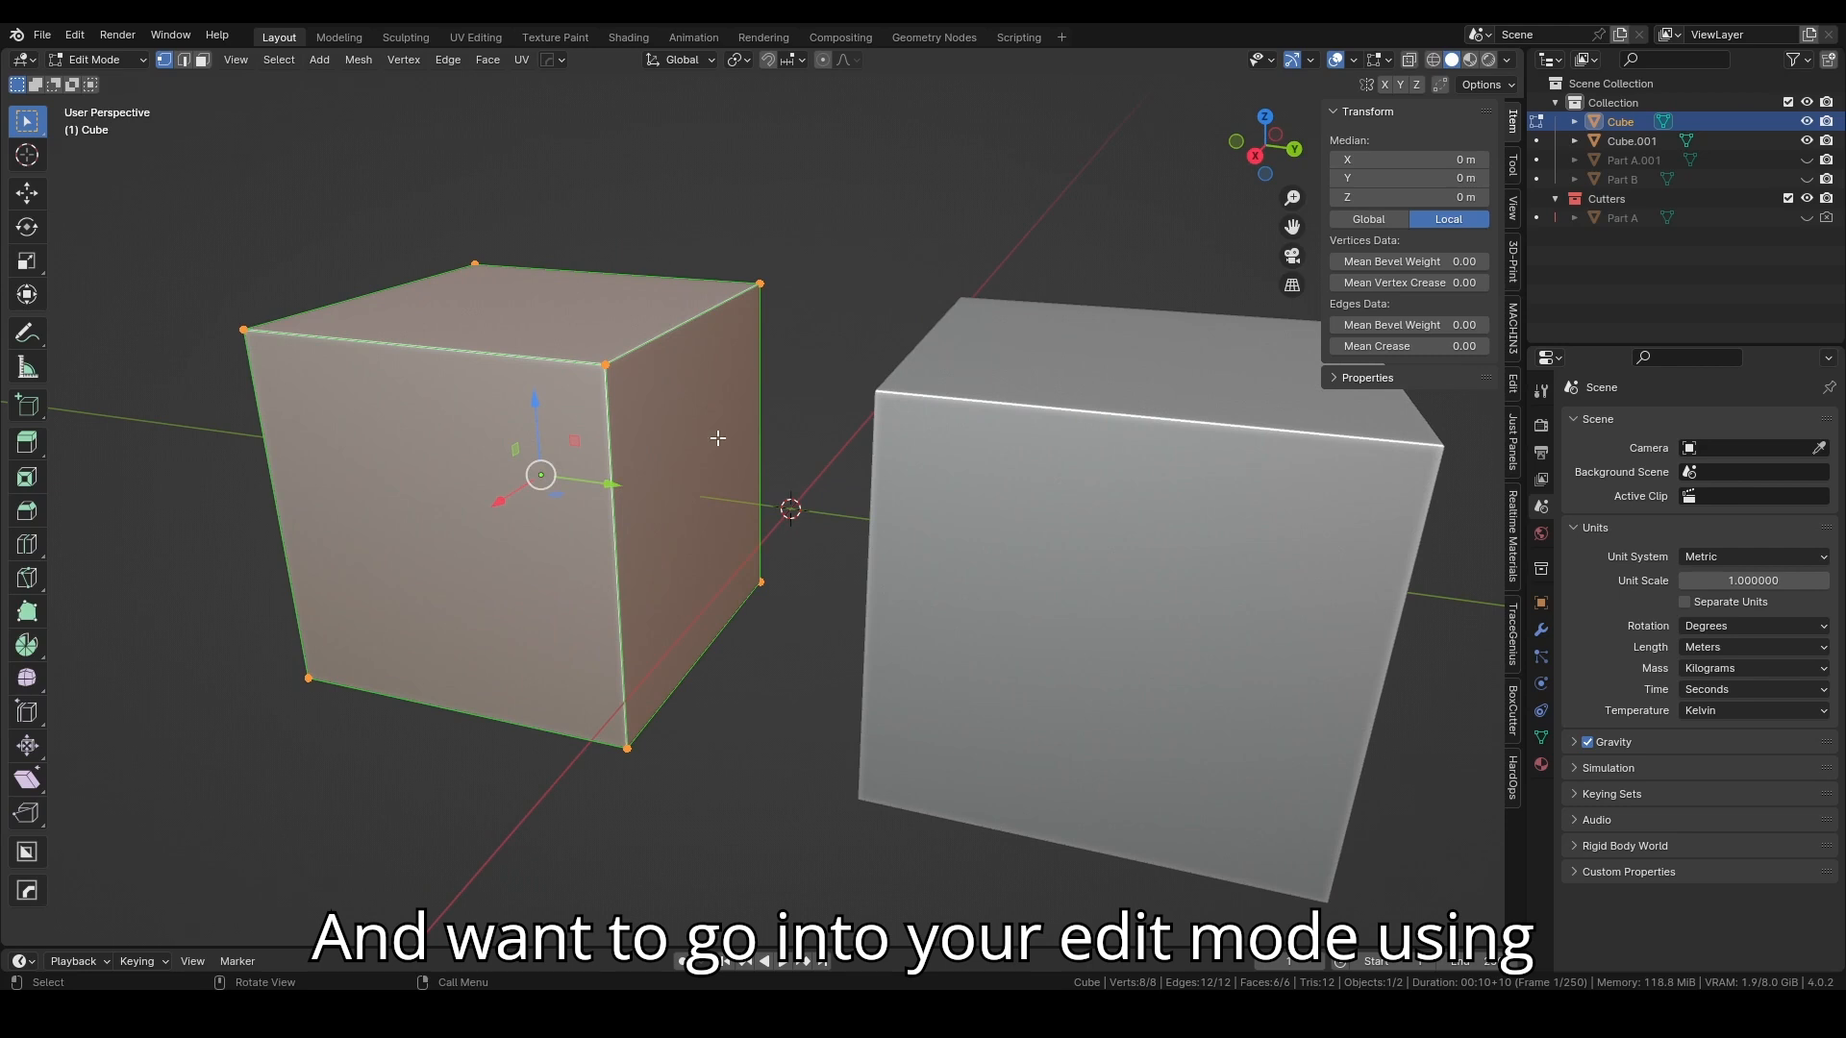
key("3")
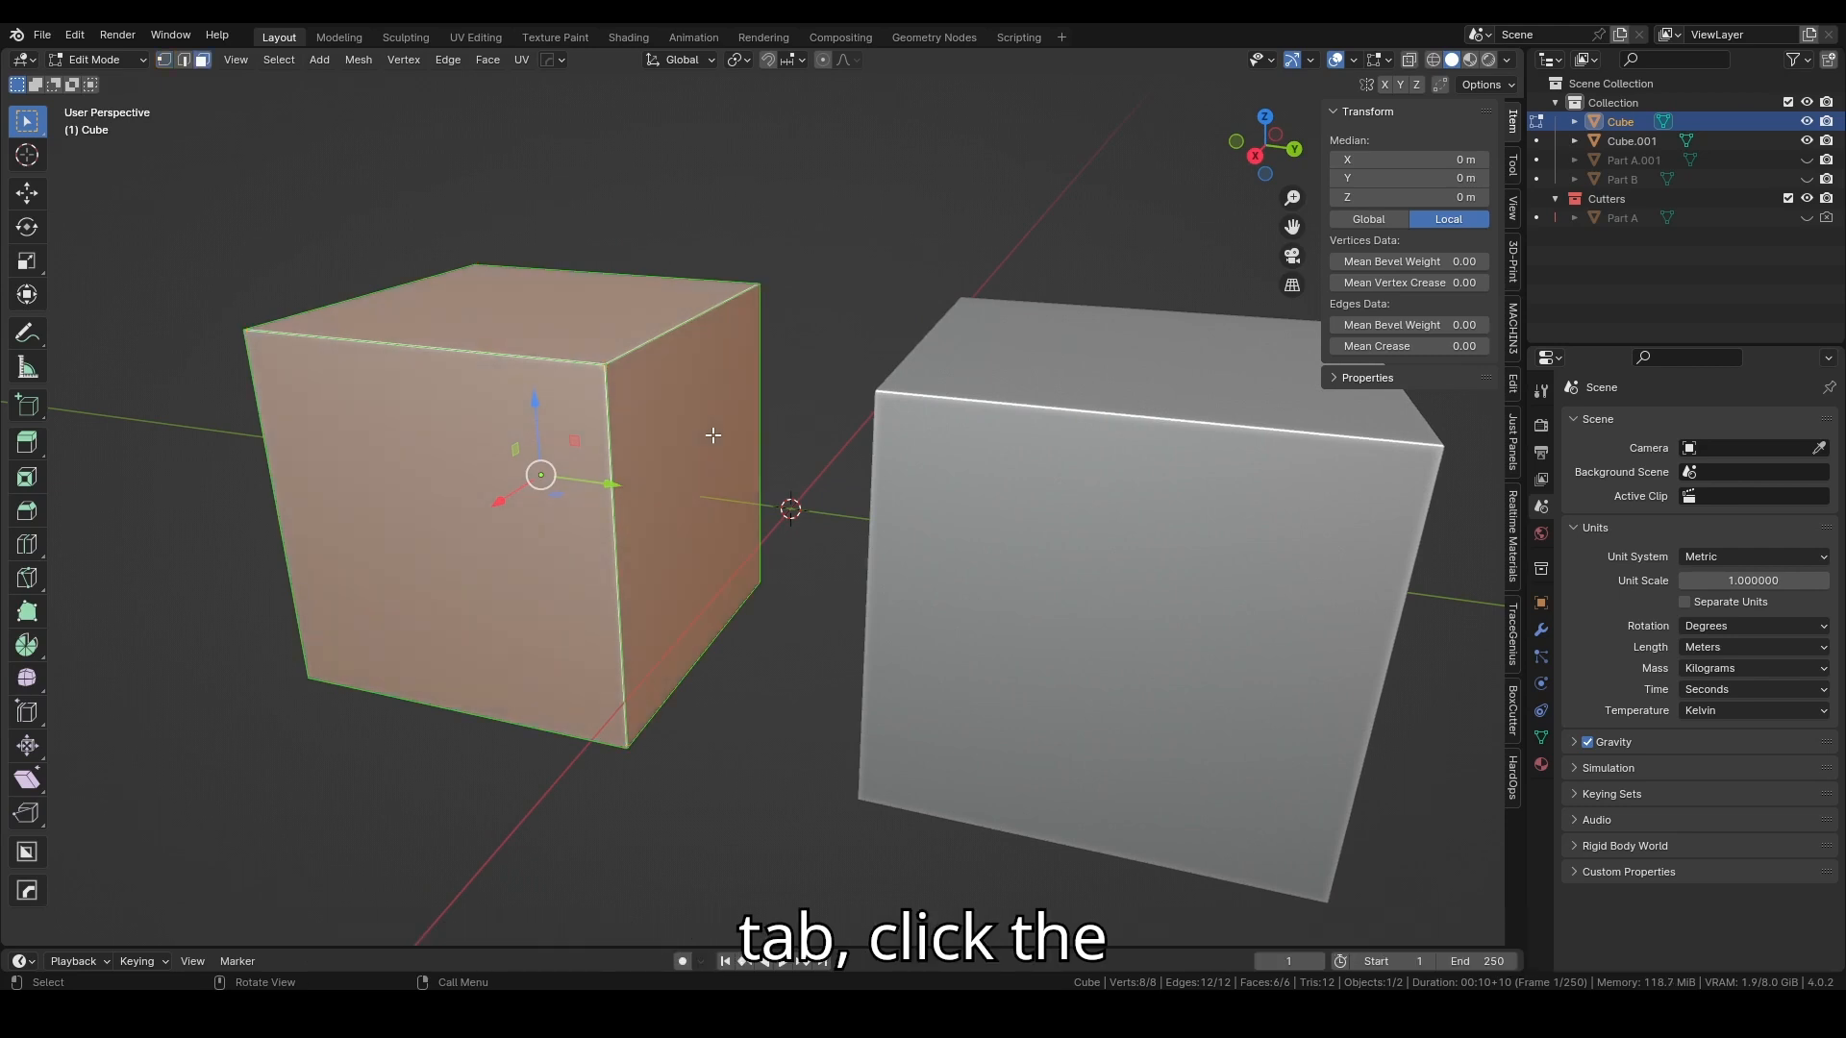
left_click(711, 432)
scroll(849, 403, "up", 1)
middle_click_drag(850, 403, 854, 403)
key("i")
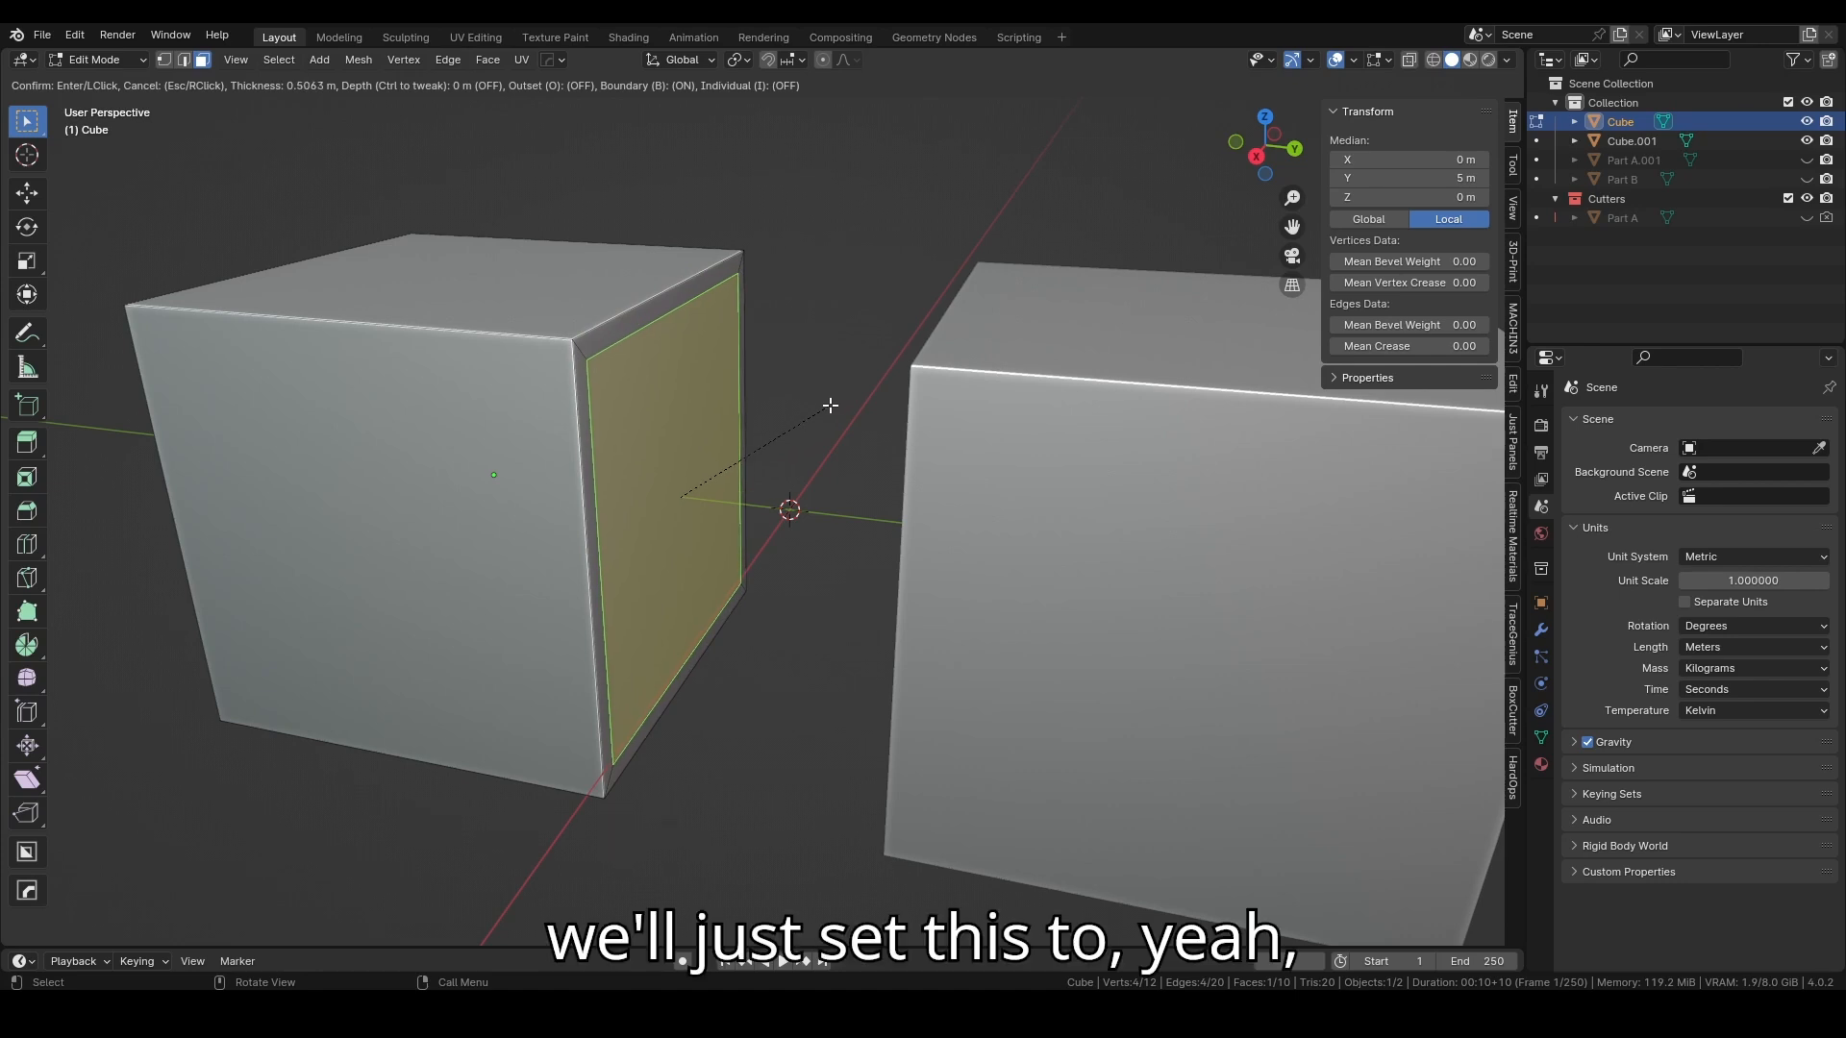
left_click(831, 406)
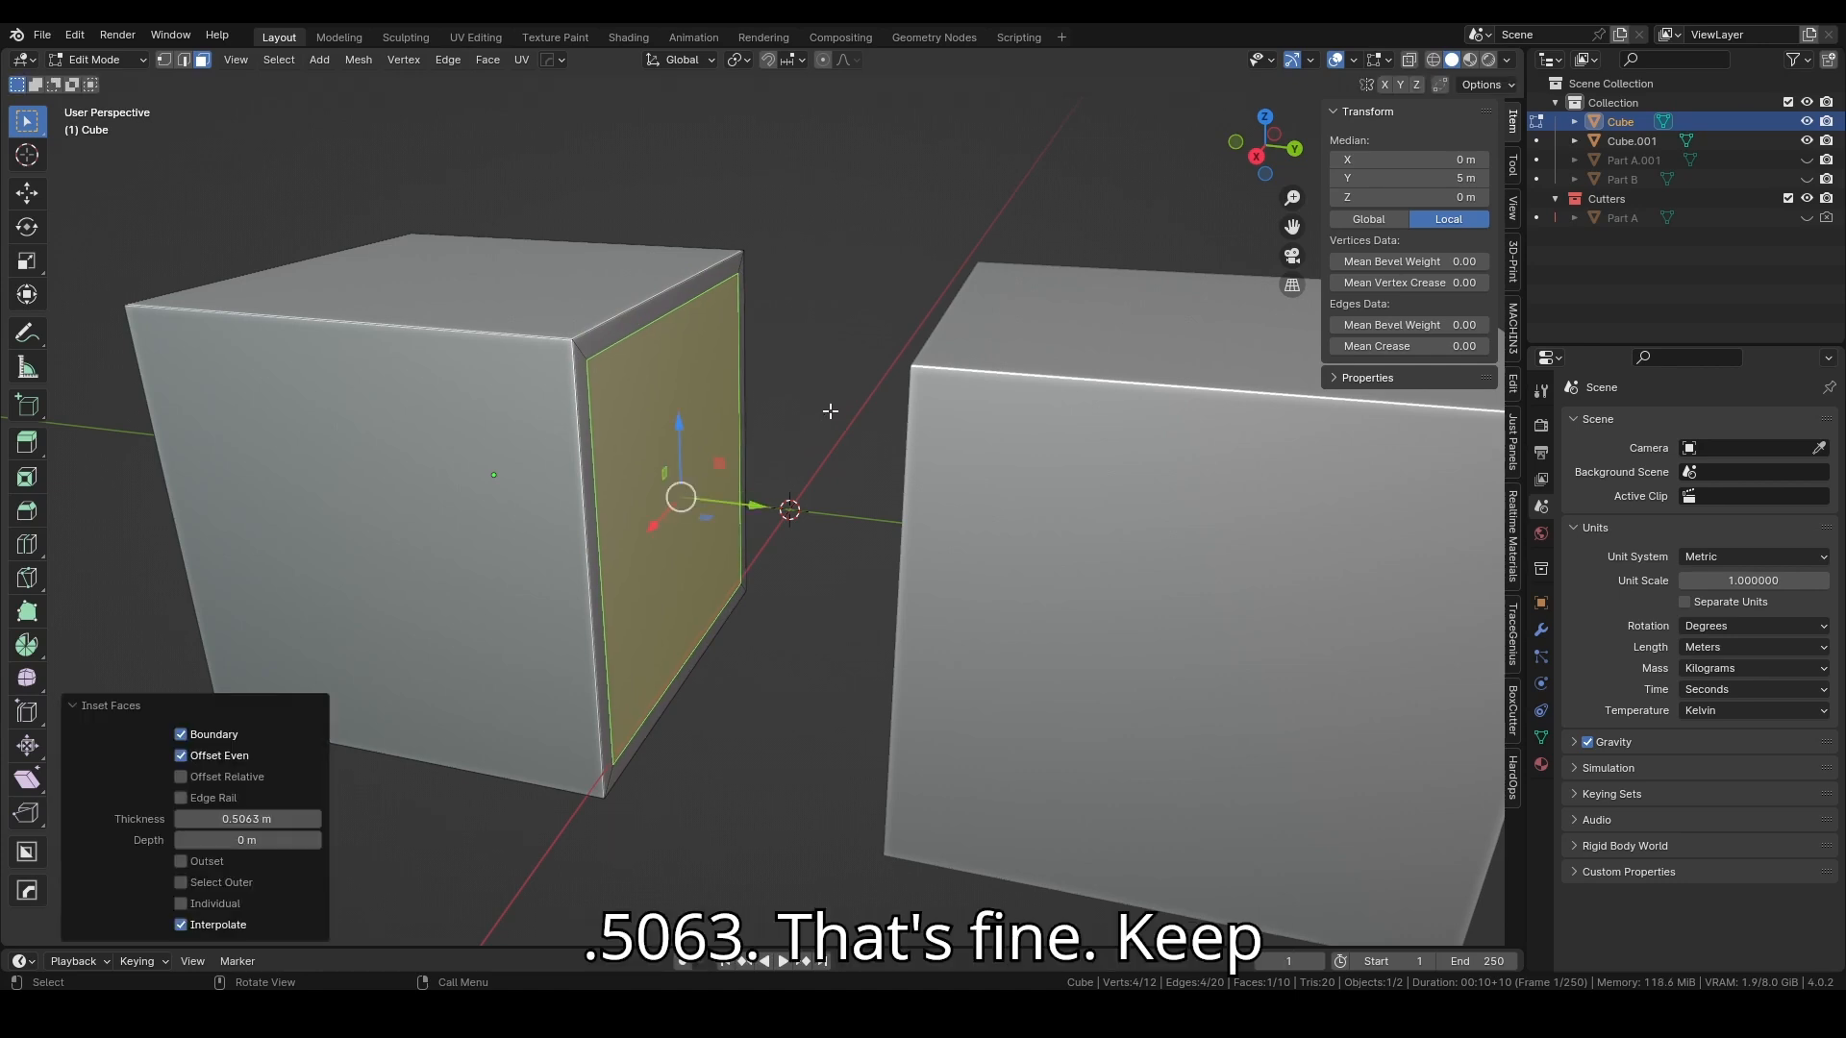
Step: Edit the second cube and inset its face that looks toward the original cube with a thickness of 0.4048 m
middle_click_drag(831, 406, 885, 389)
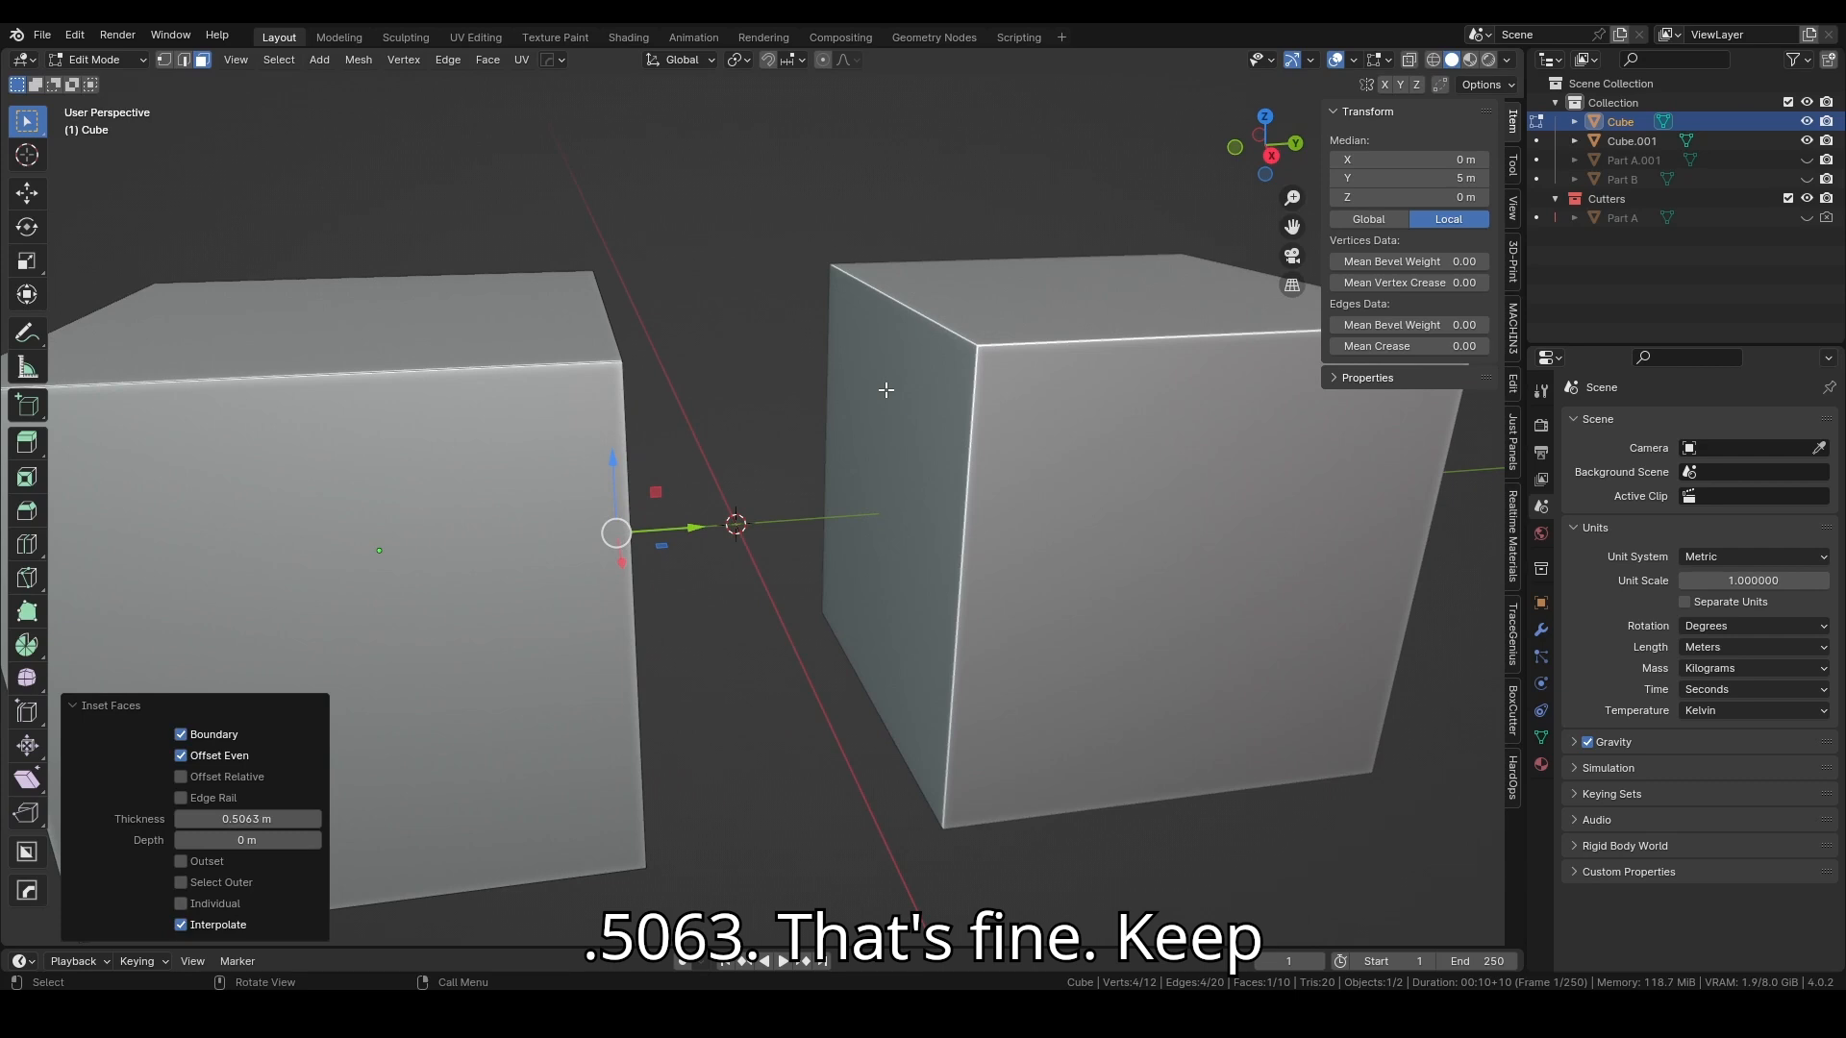
key("Tab")
left_click(884, 309)
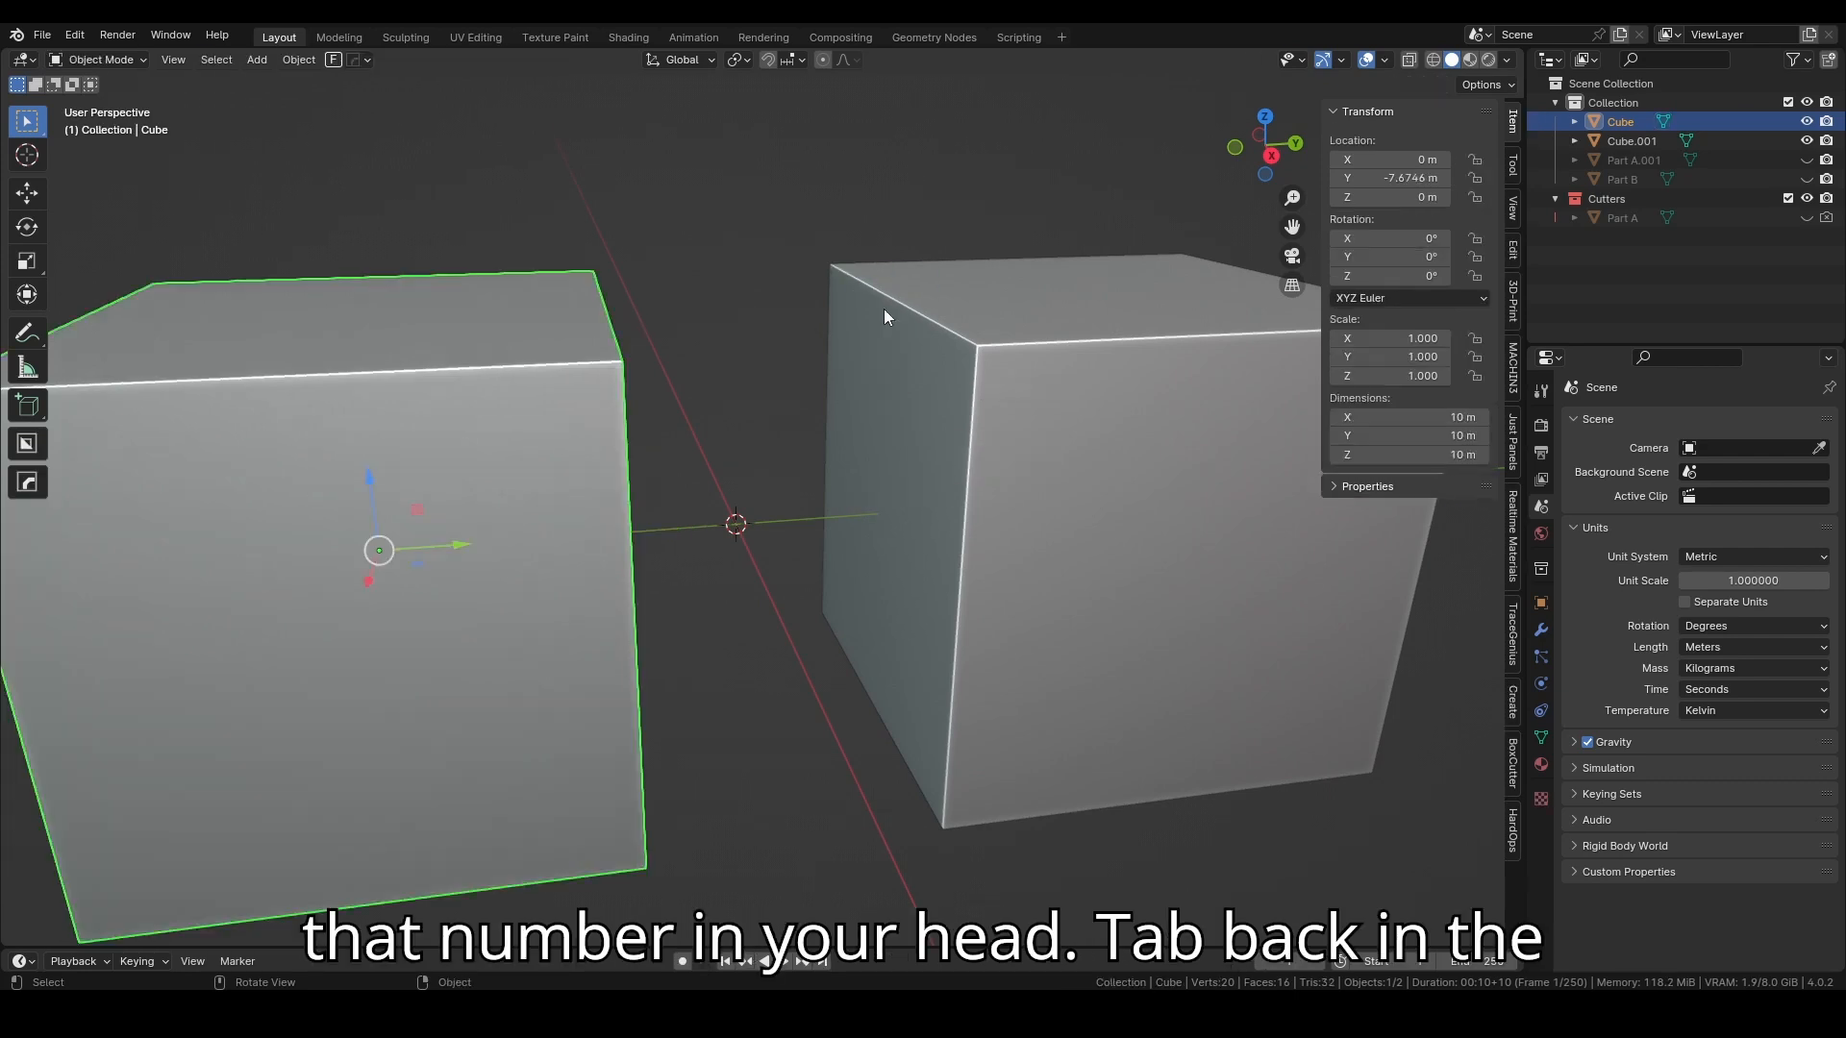
left_click(1002, 432)
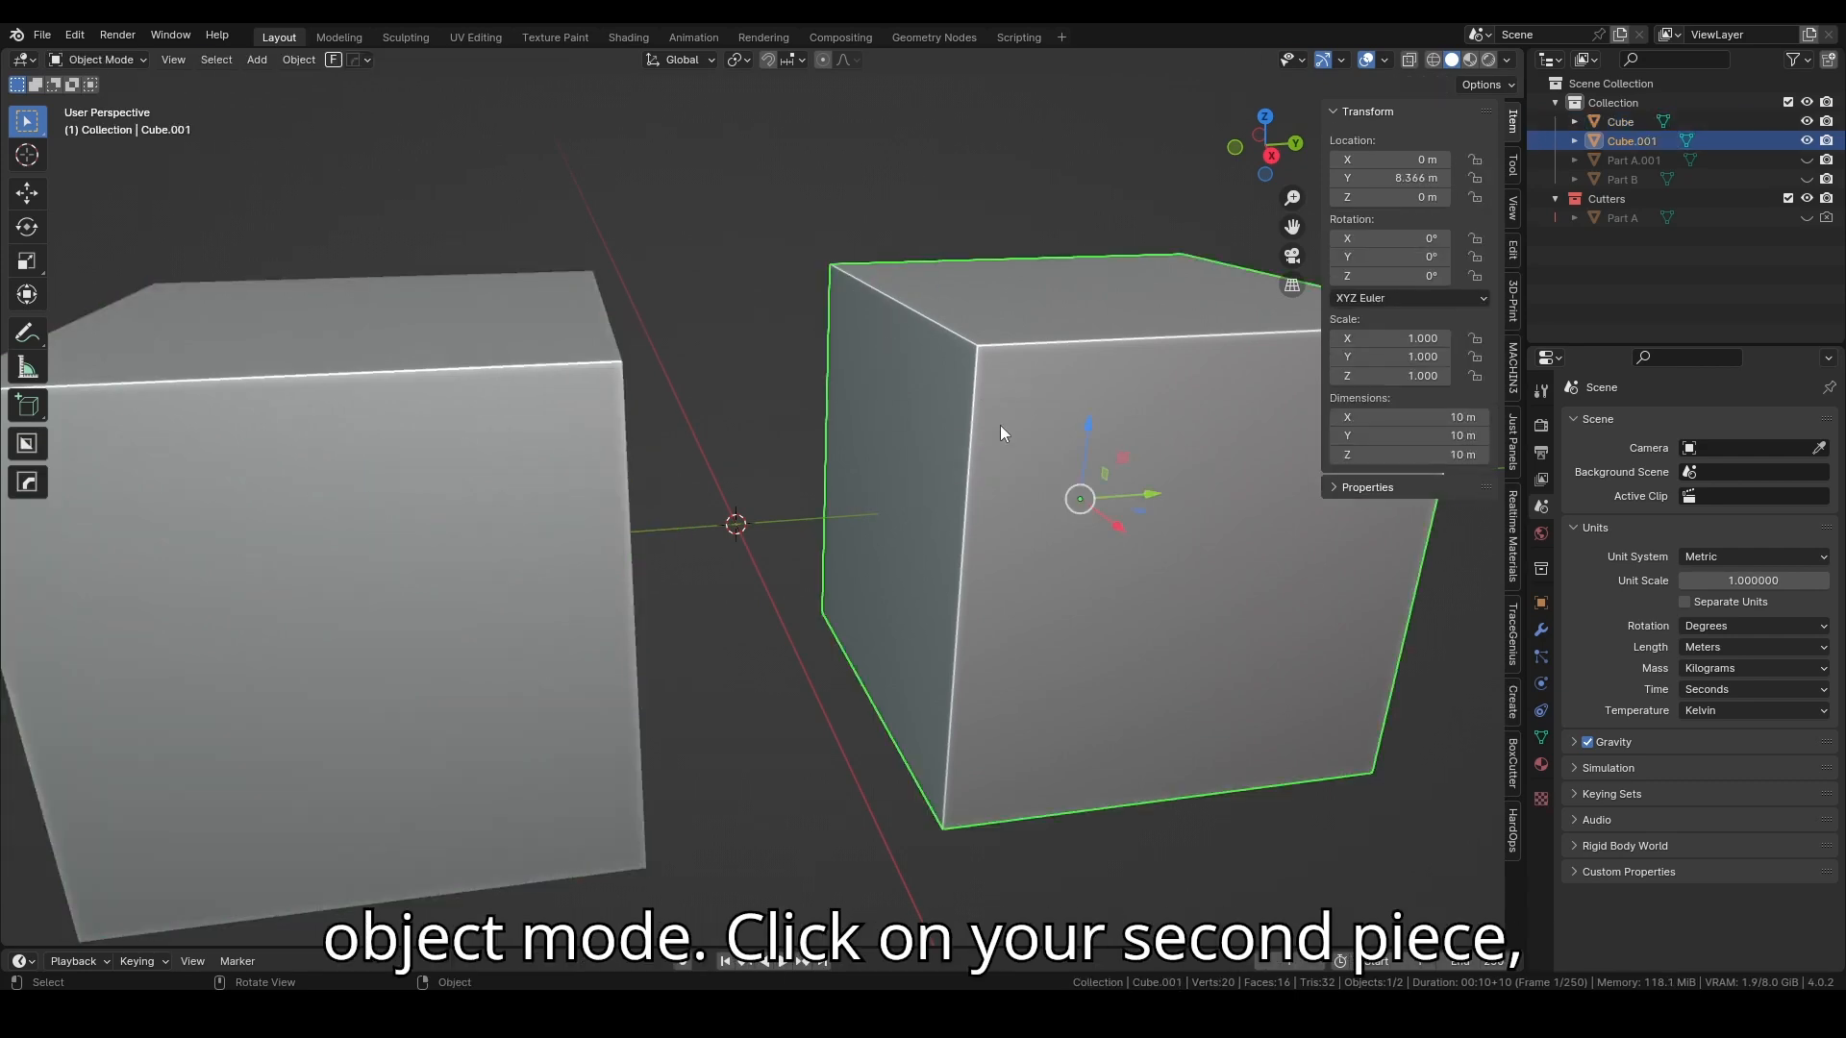
key("Tab")
left_click(942, 433)
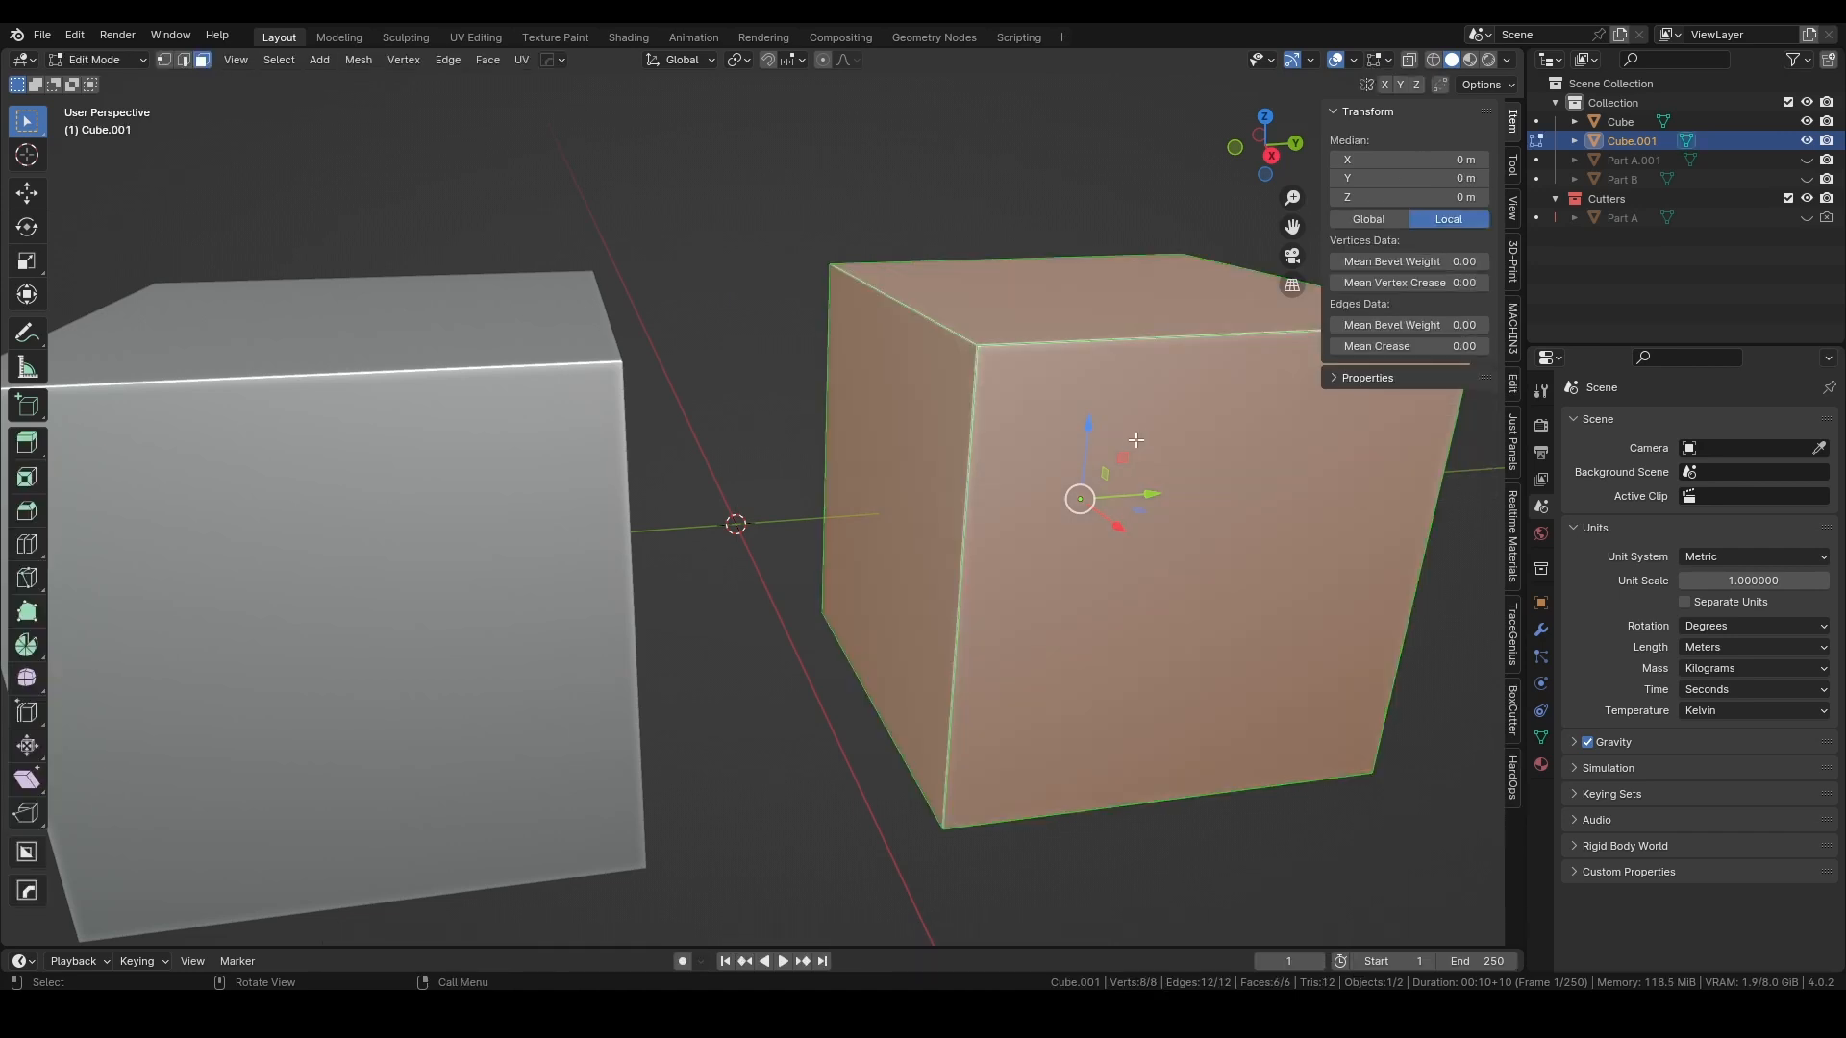
left_click(942, 432)
key("i")
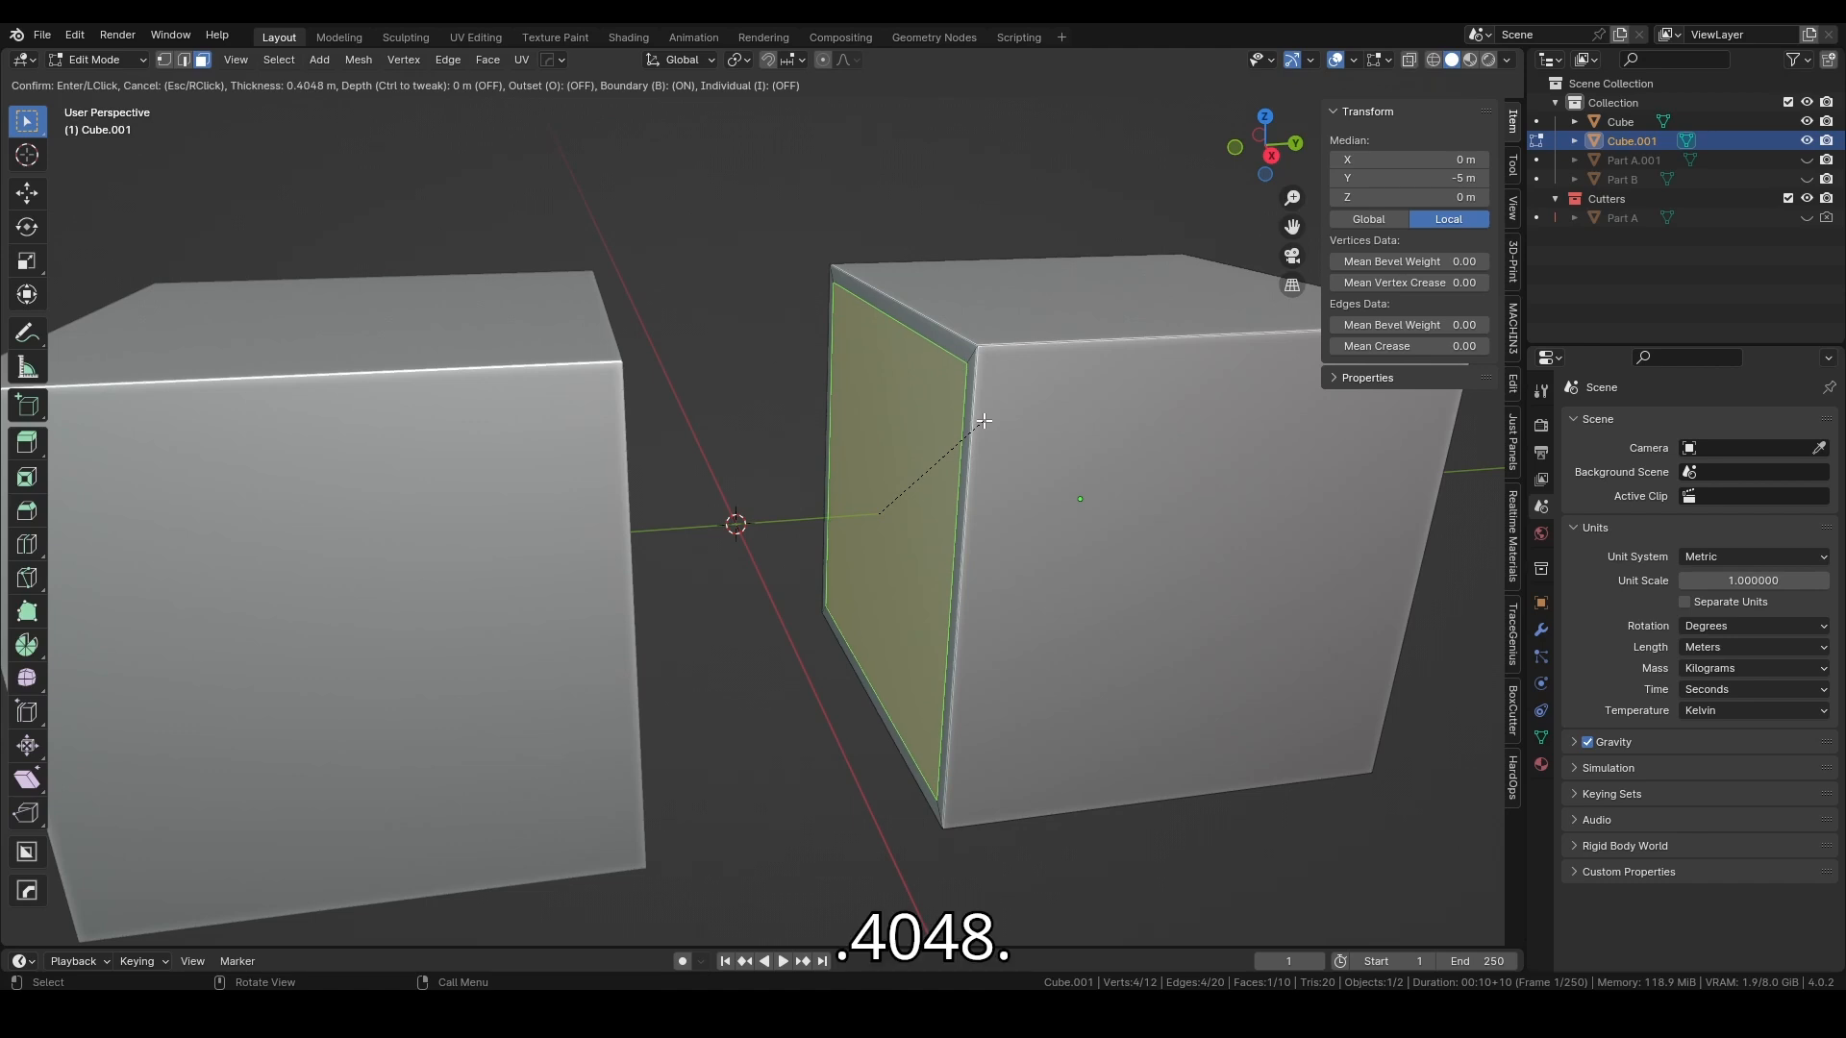
left_click(983, 420)
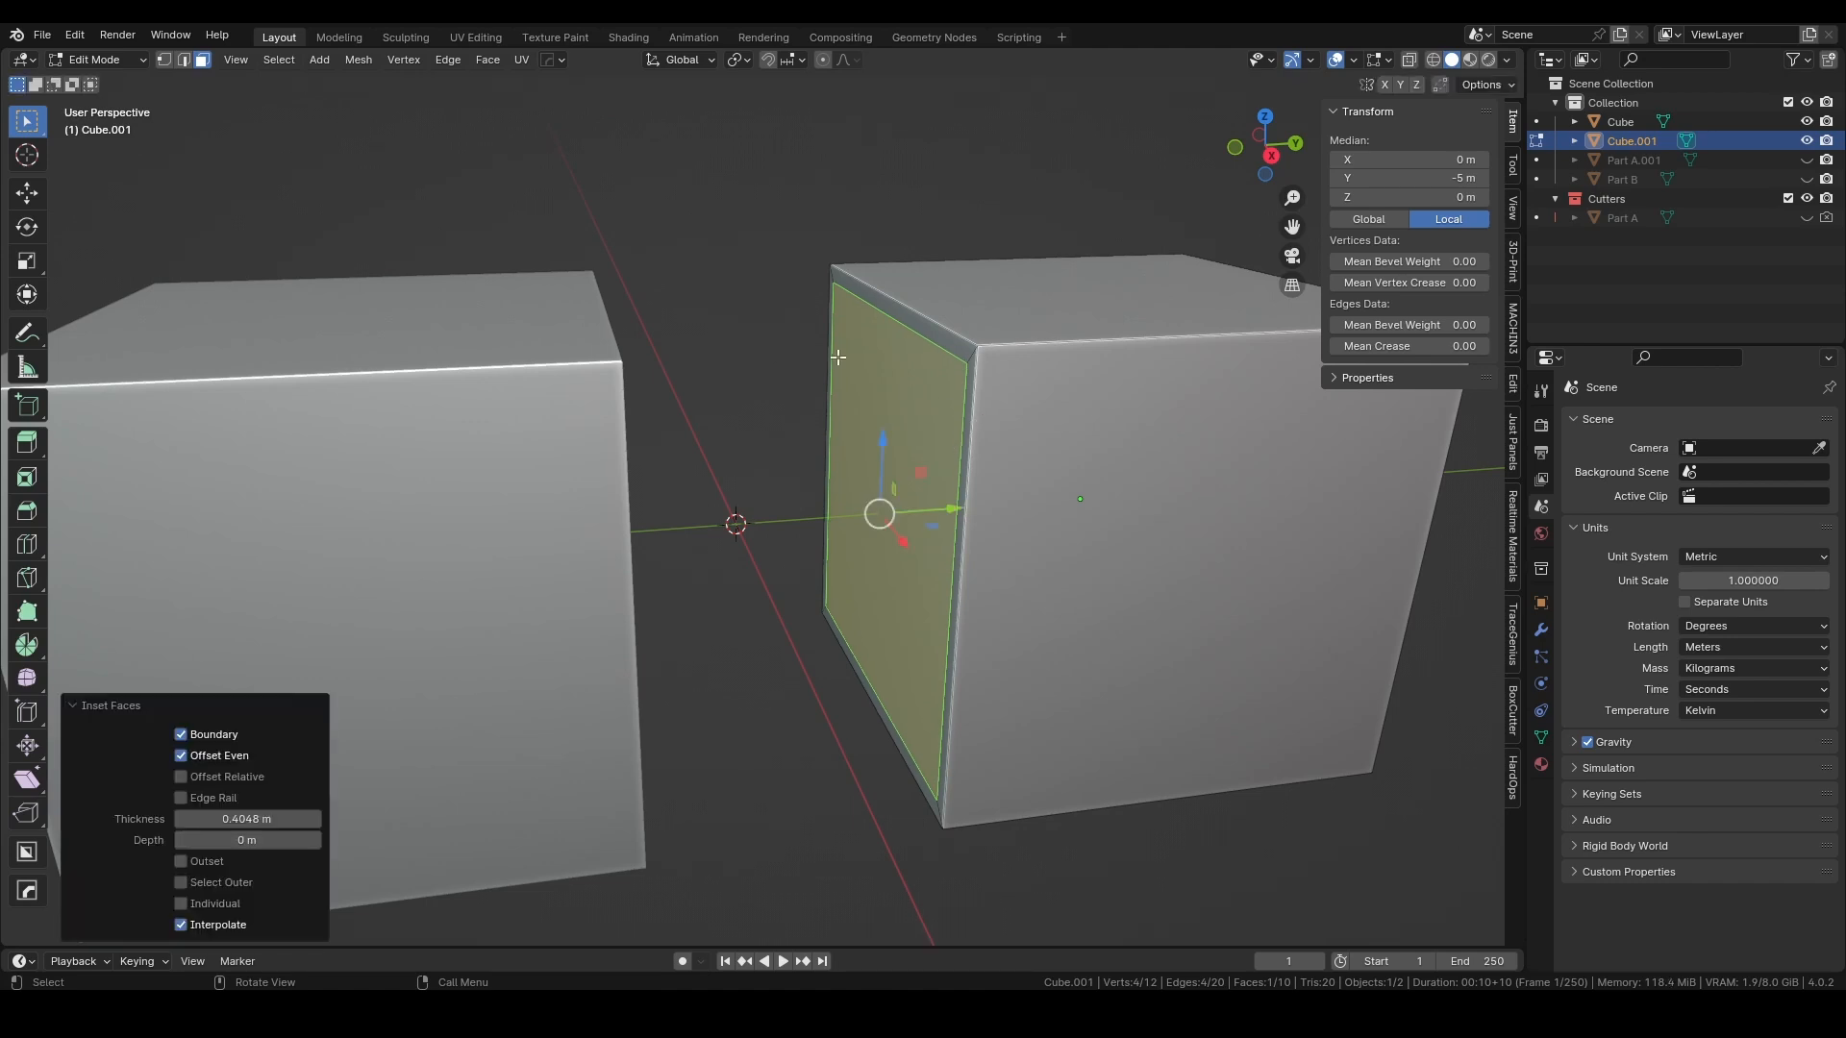
Step: Deselect the second cube's inset face and return to Object Mode
left_click(787, 346)
mouse_move(787, 346)
middle_mouse_down()
mouse_move(737, 344)
mouse_move(758, 341)
middle_mouse_up()
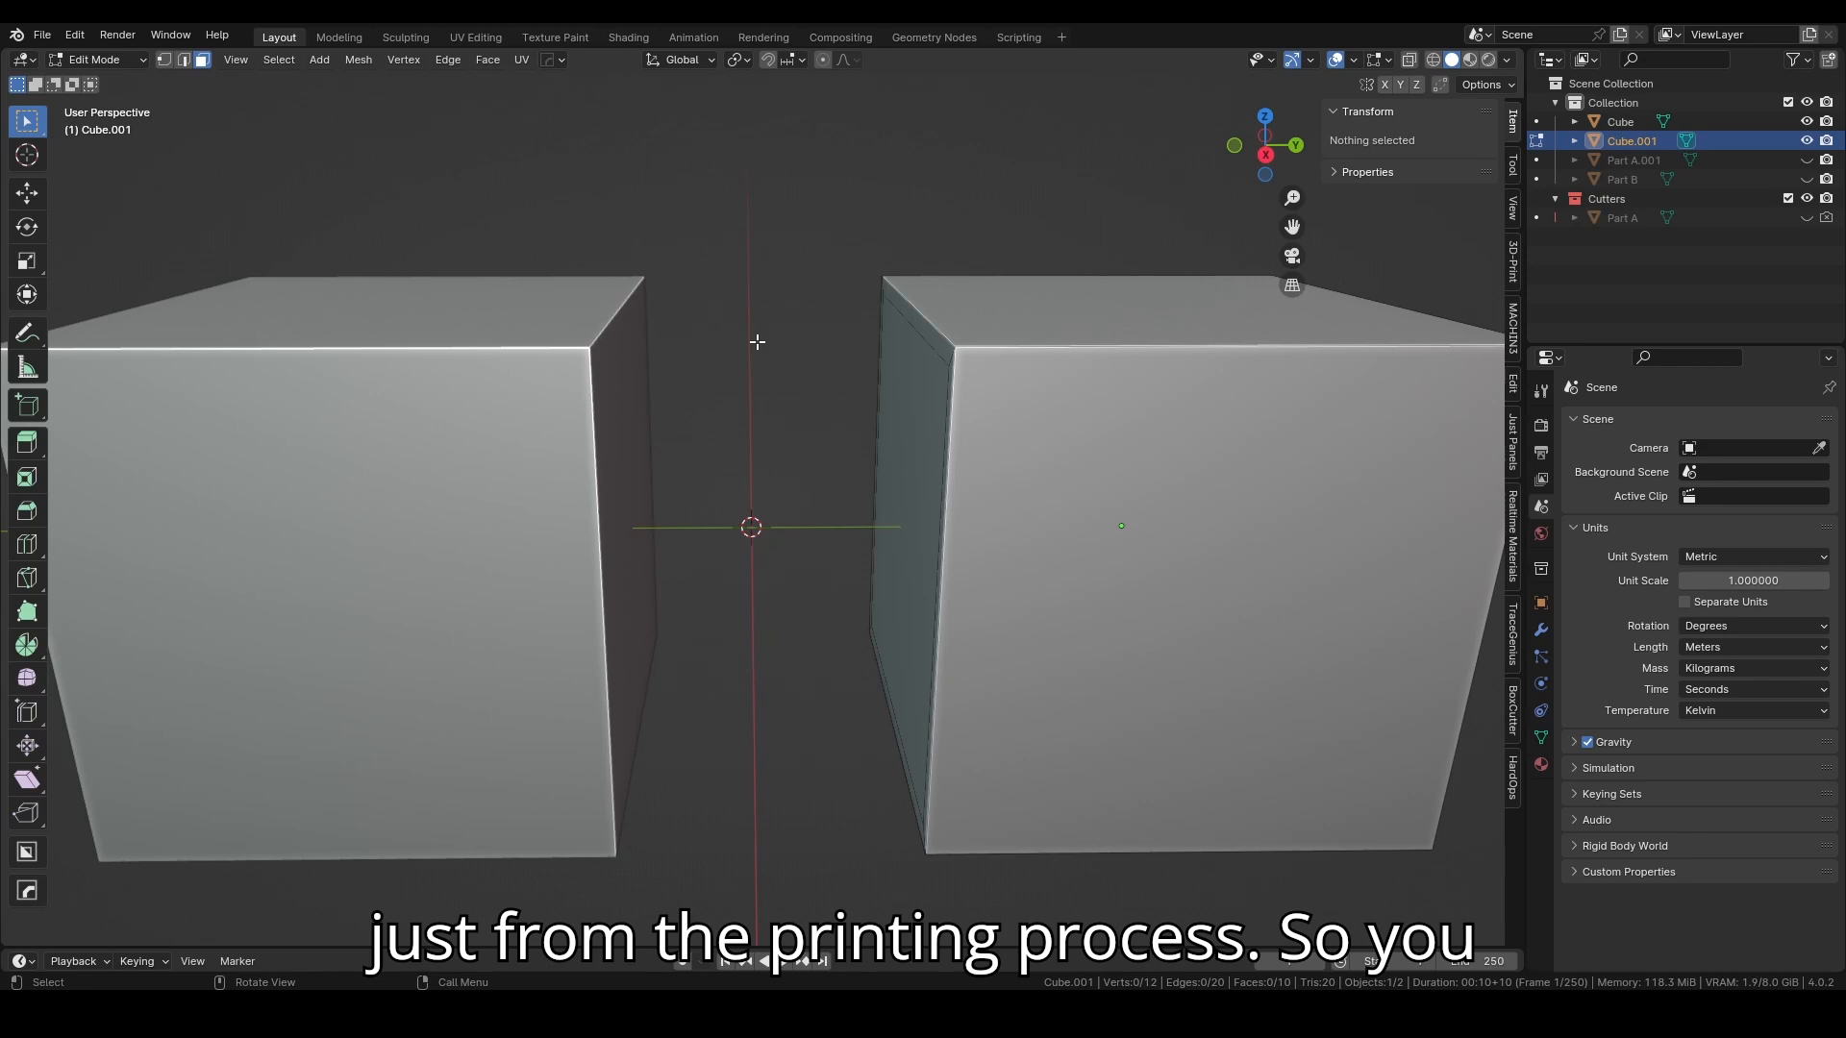
key("ctrl+Tab")
left_click(775, 232)
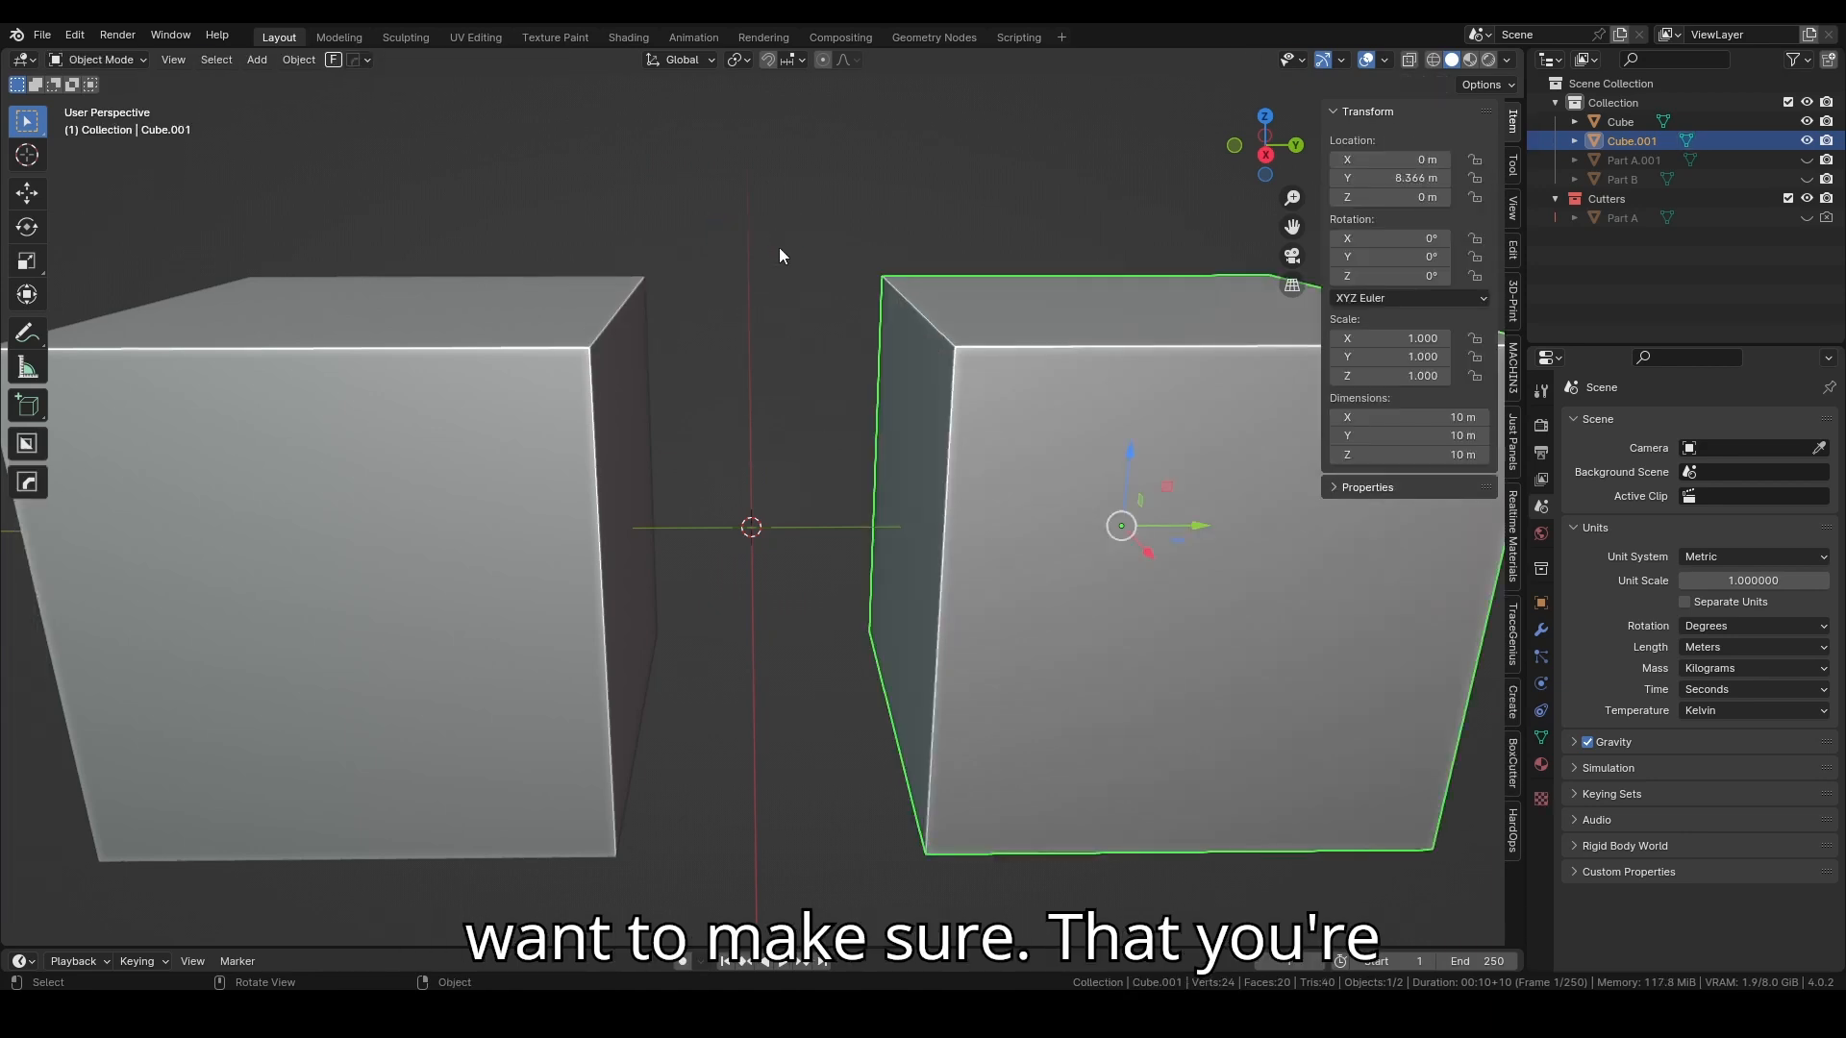
Step: Rename the original cube as Part 1
middle_click_drag(847, 332, 823, 338)
mouse_move(700, 392)
middle_mouse_down()
mouse_move(844, 388)
mouse_move(584, 394)
middle_mouse_up()
left_click(583, 395)
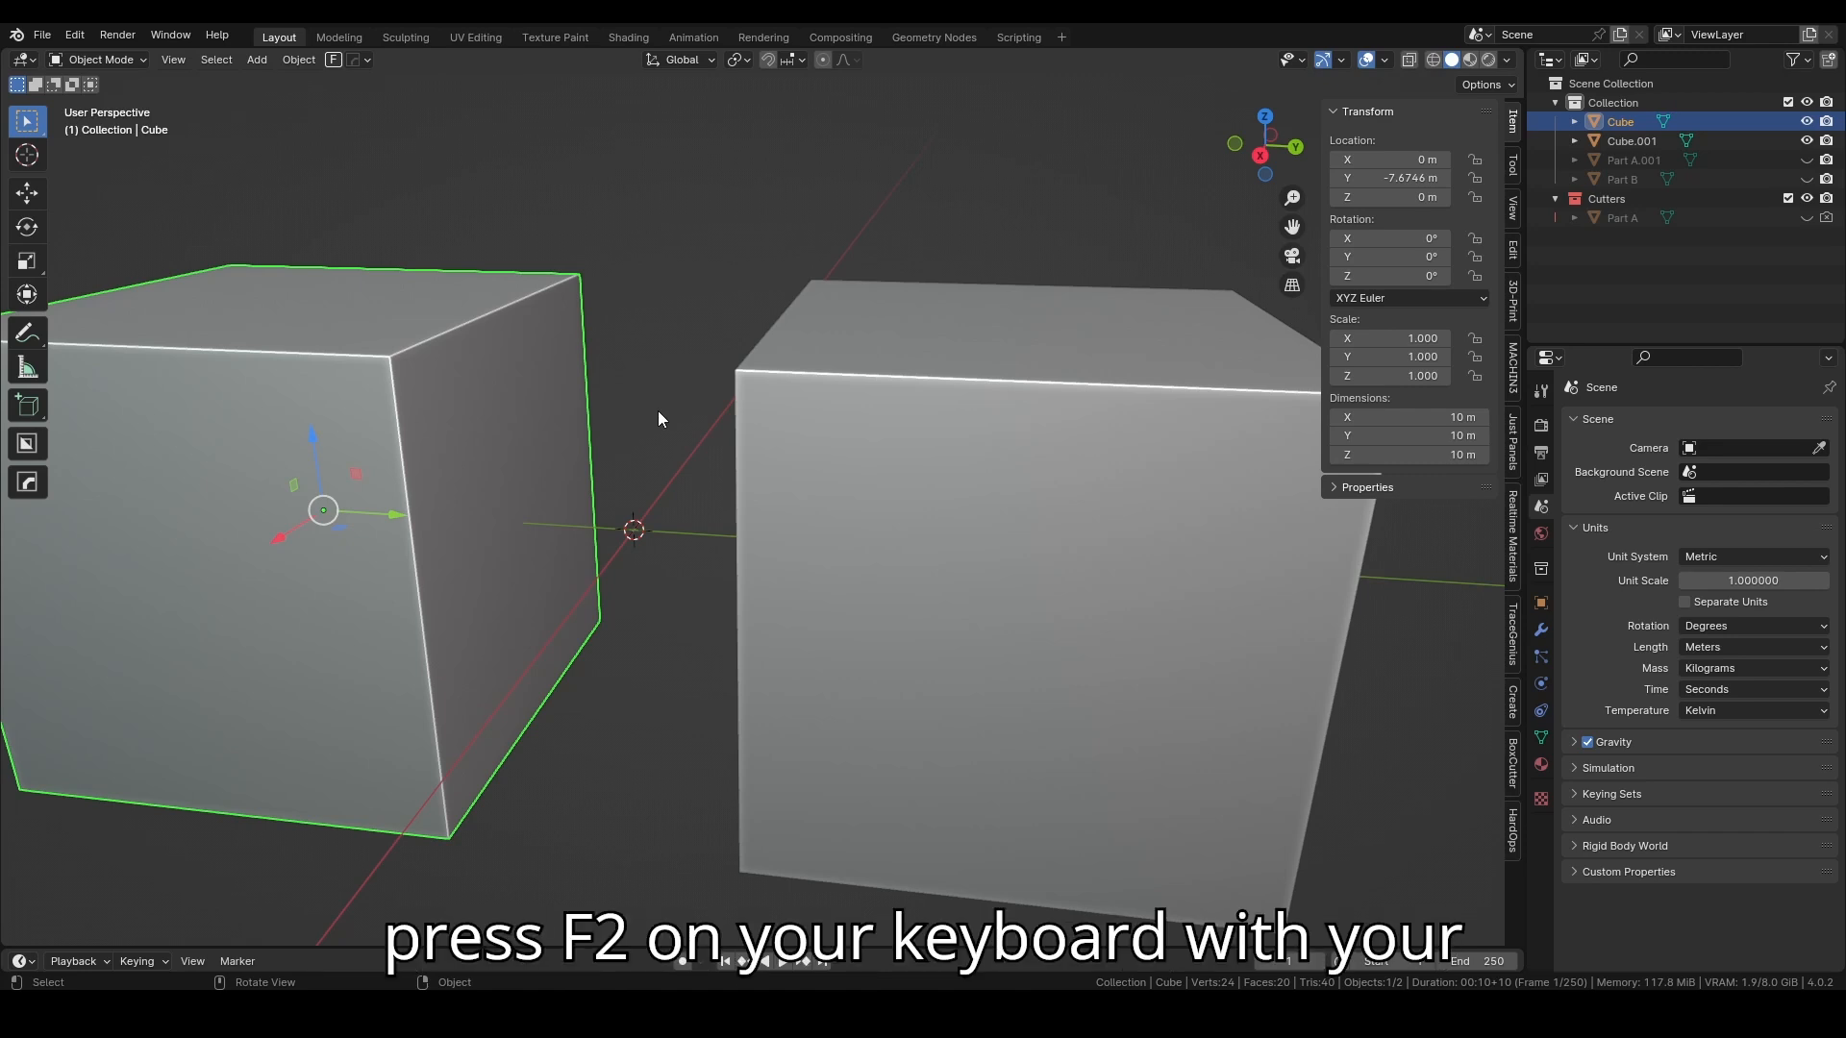
key("F2")
type("Part ")
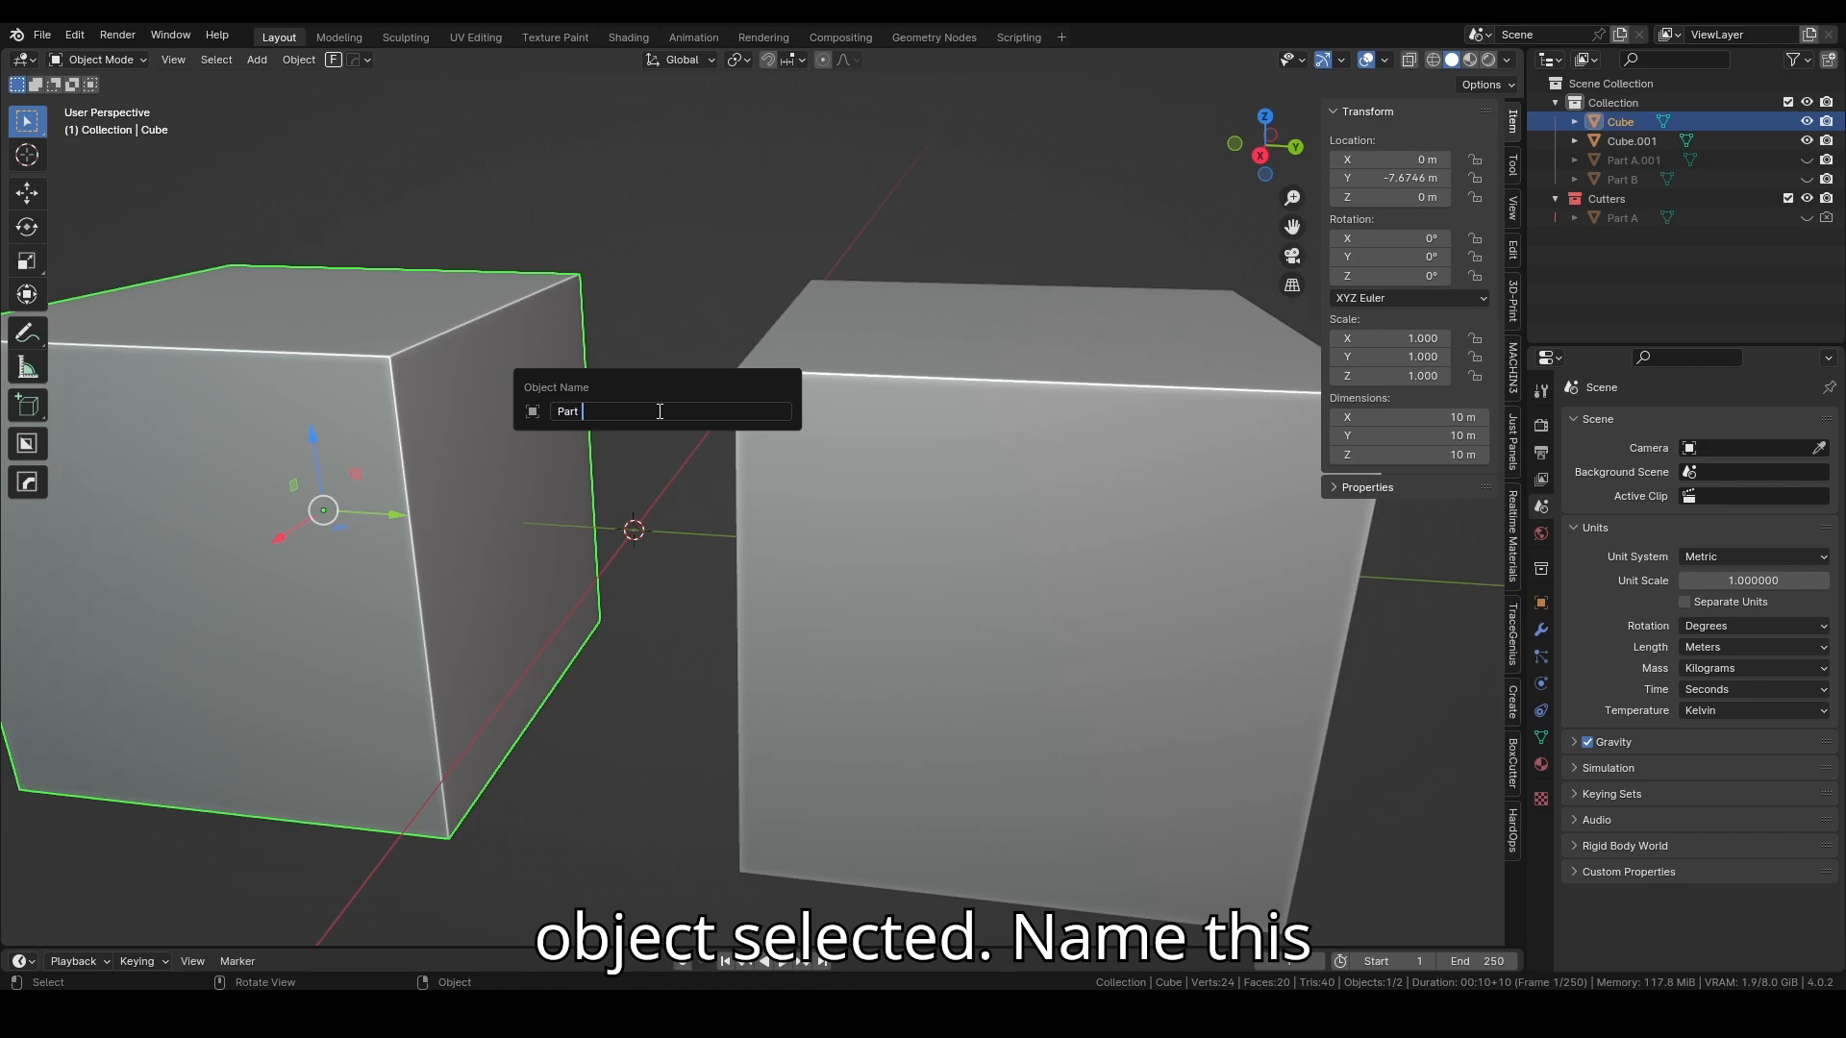
type("1")
key("Return")
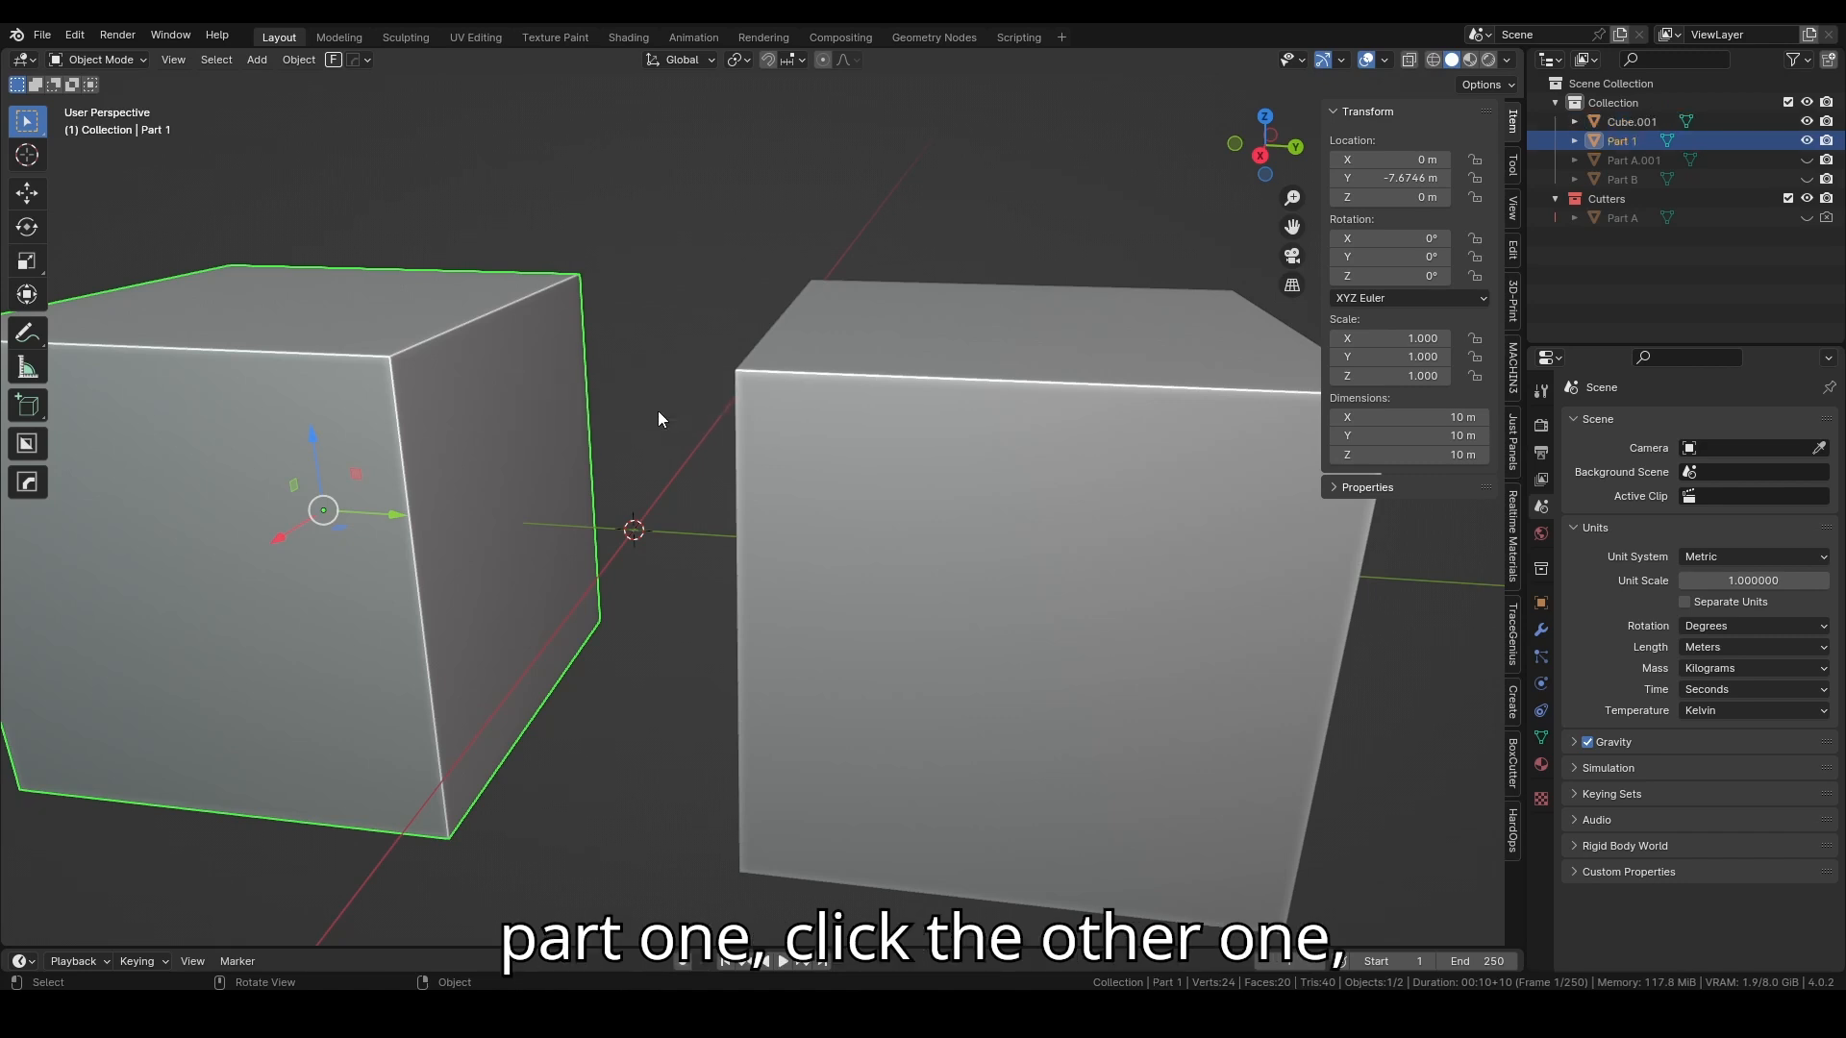
Step: Rename the second cube as Part 2
left_click(917, 470)
key("F2")
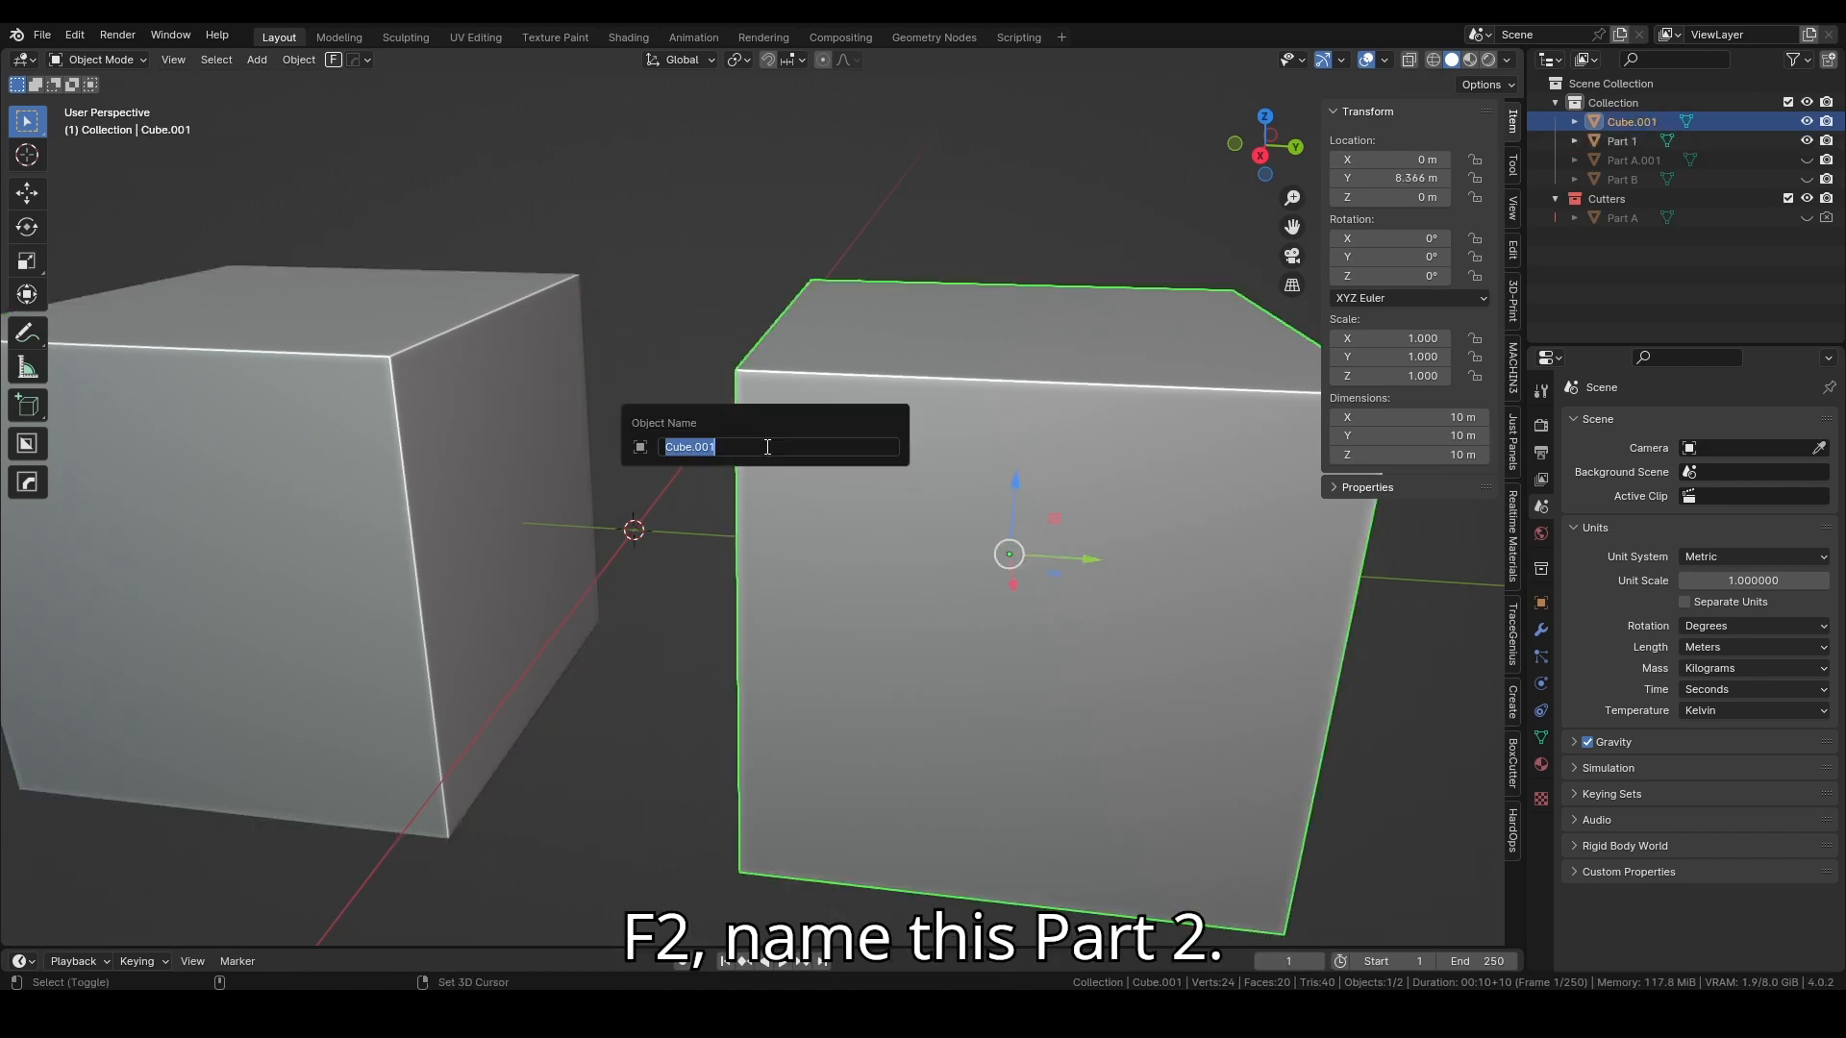
type("Part 2")
key("Return")
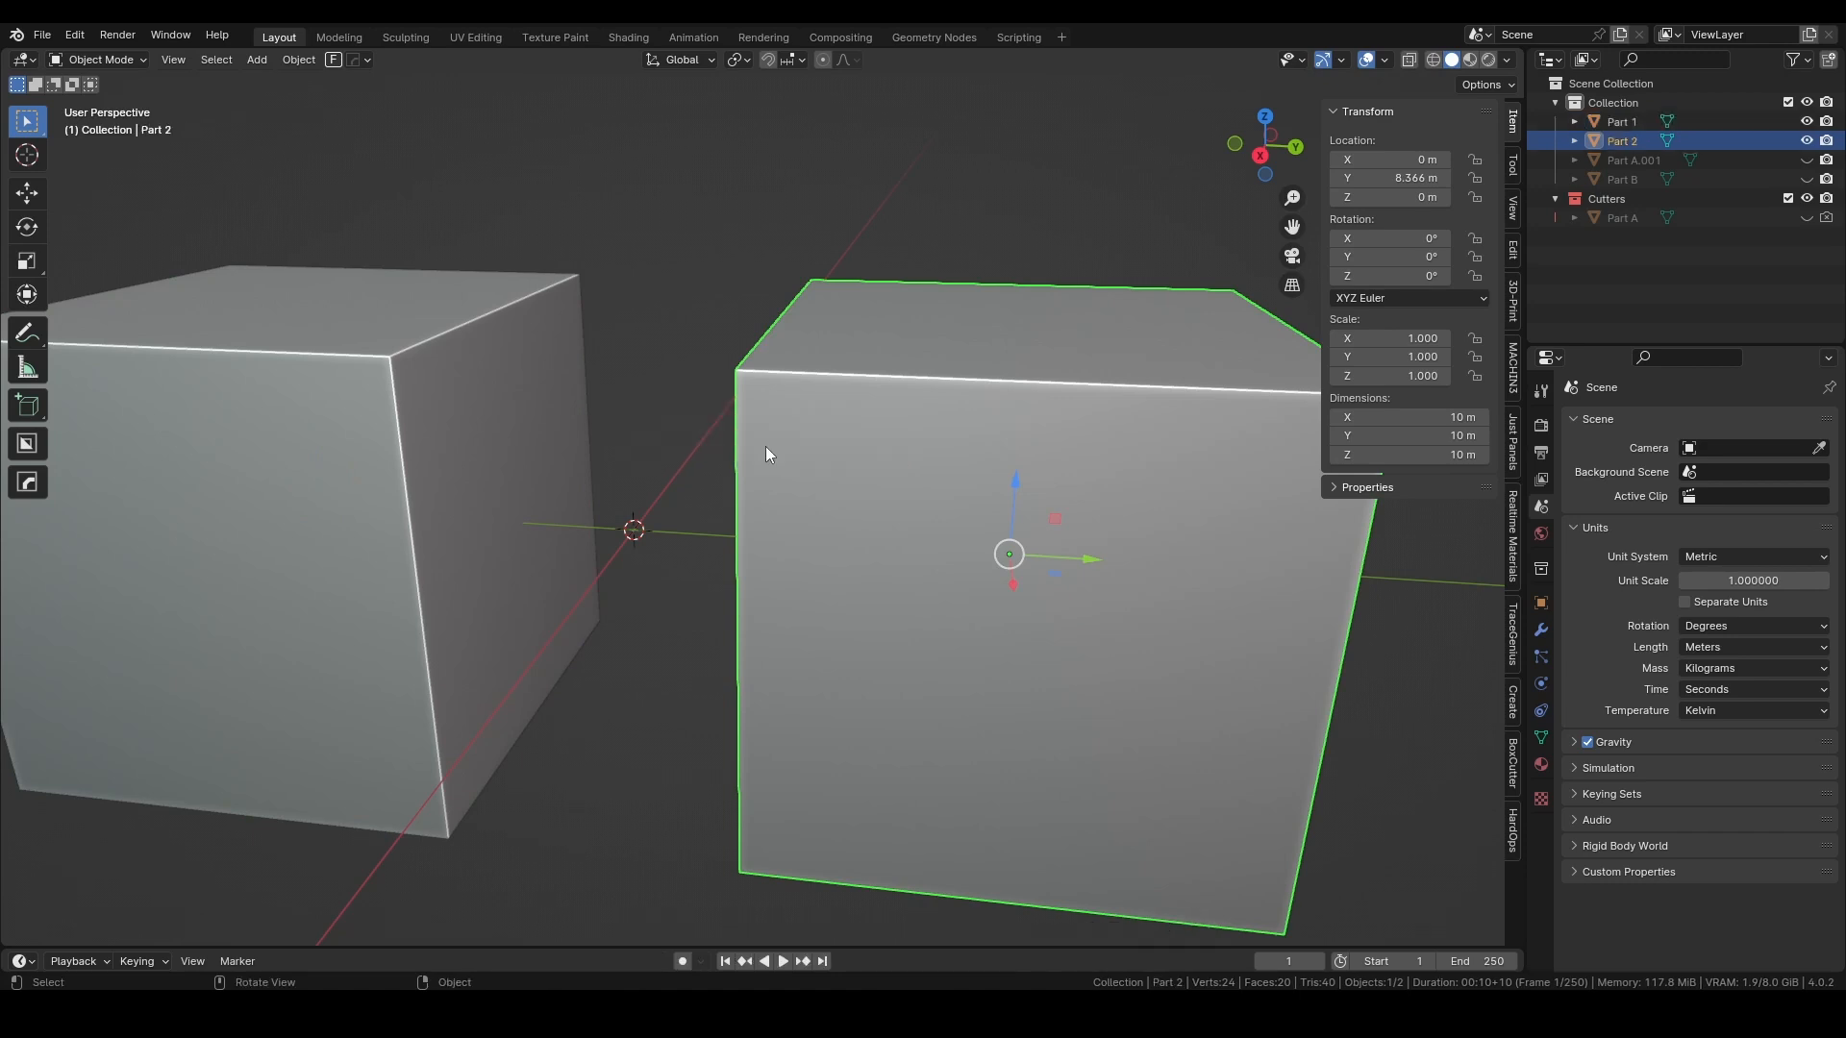
Step: Select Part 1 and enter Edit Mode with its inset face selected
left_click(650, 442)
middle_click_drag(648, 441, 545, 432)
key("Tab")
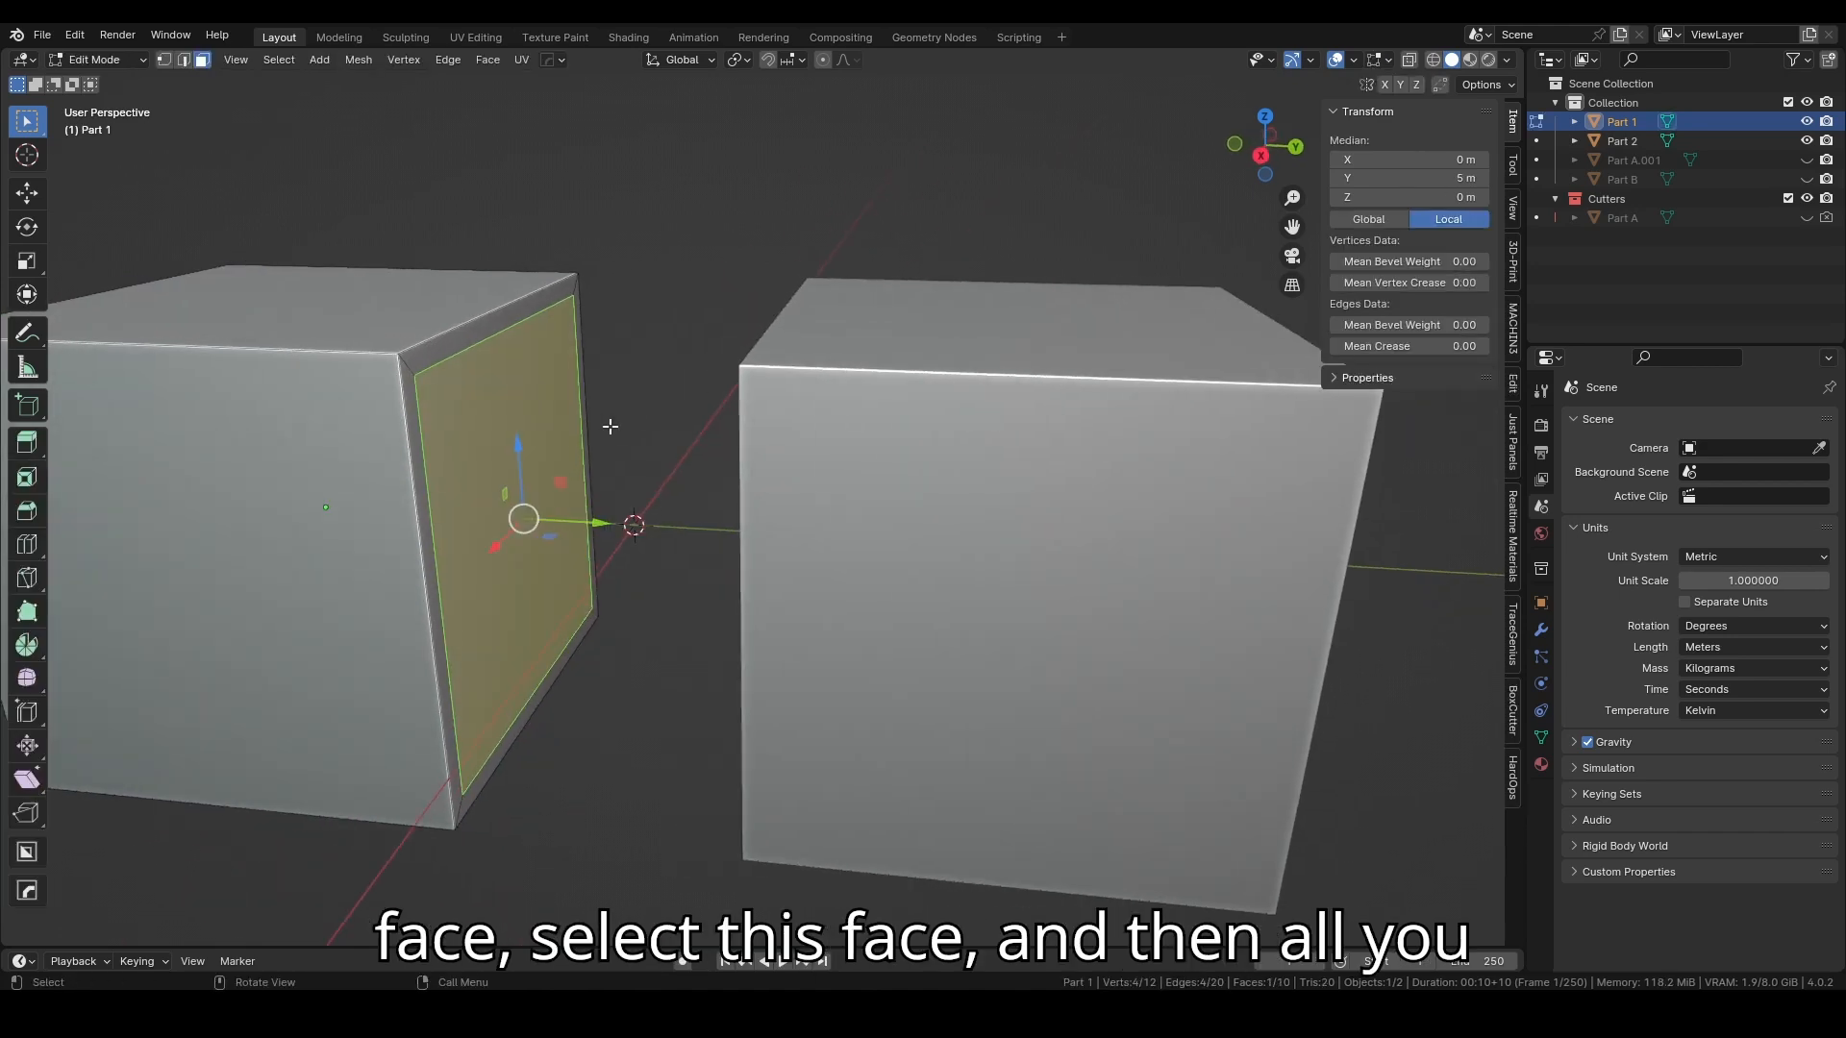
Step: Try a first extrusion of Part 1's inset face toward Part 2, ending in face selection with that face selected
key("e")
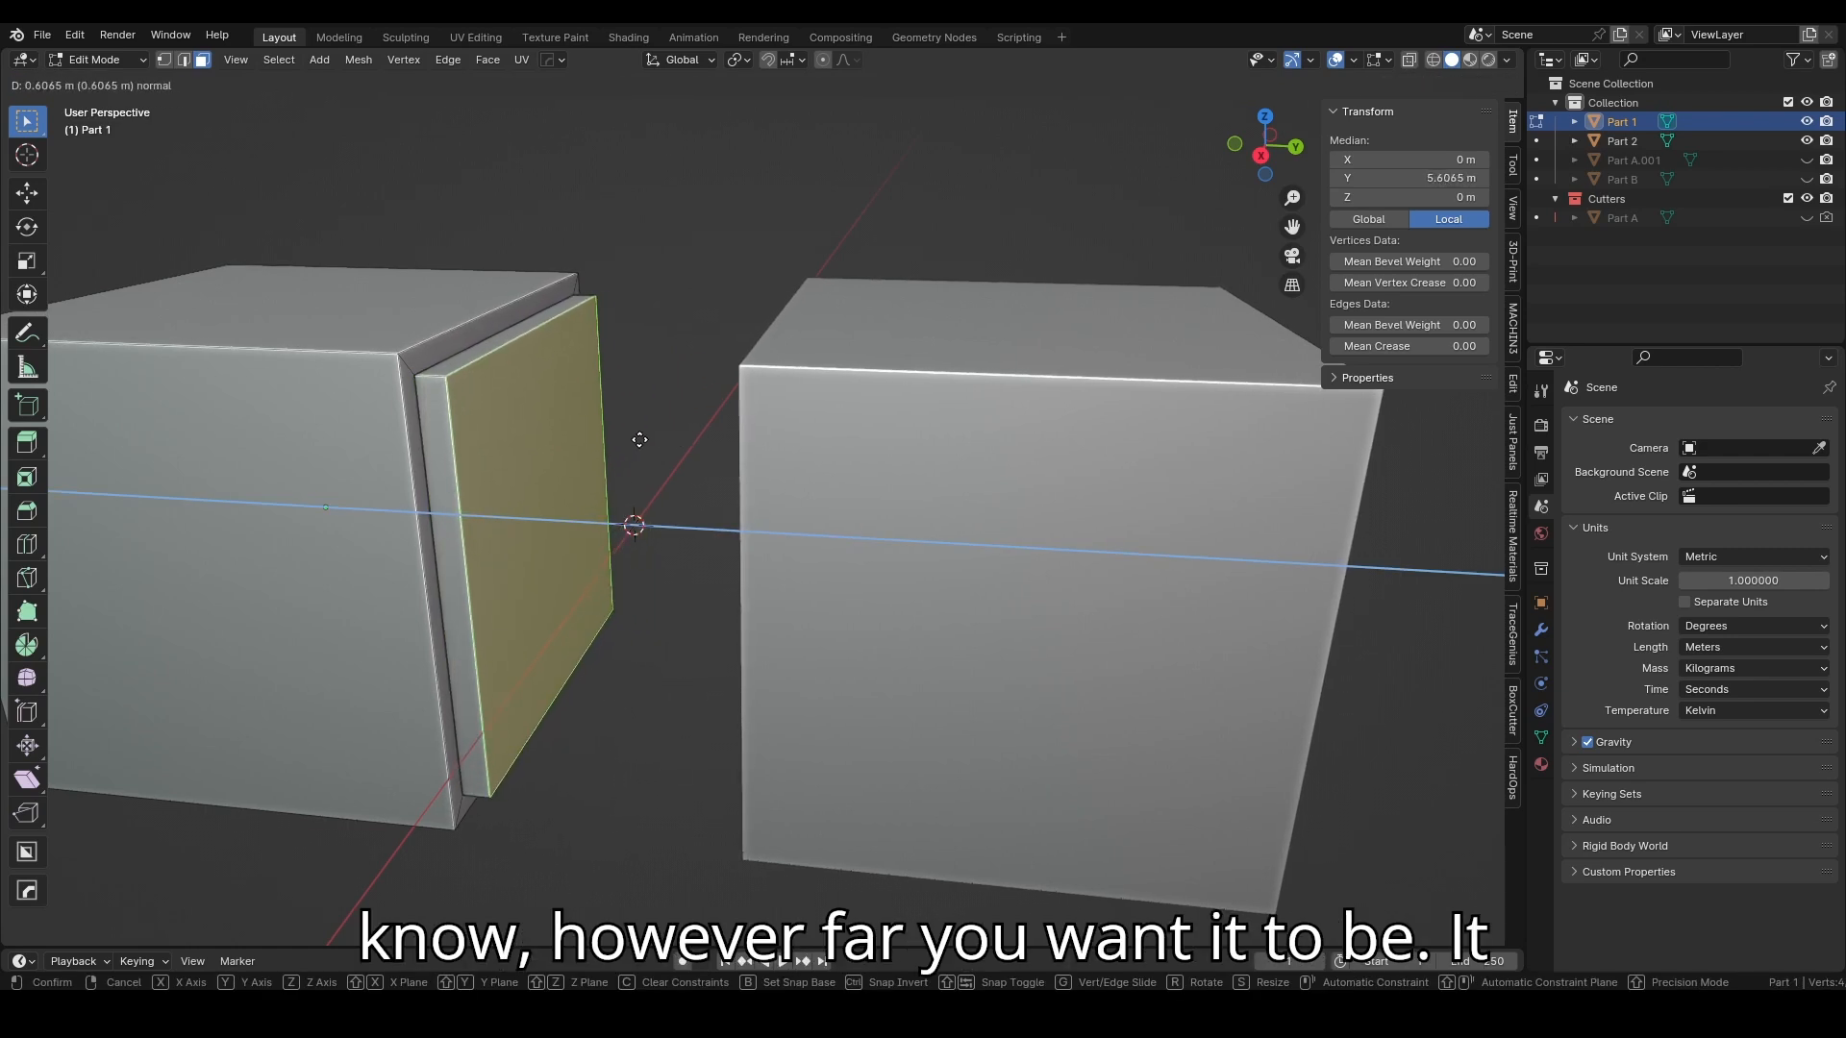
left_click(677, 444)
middle_click_drag(676, 444, 693, 431)
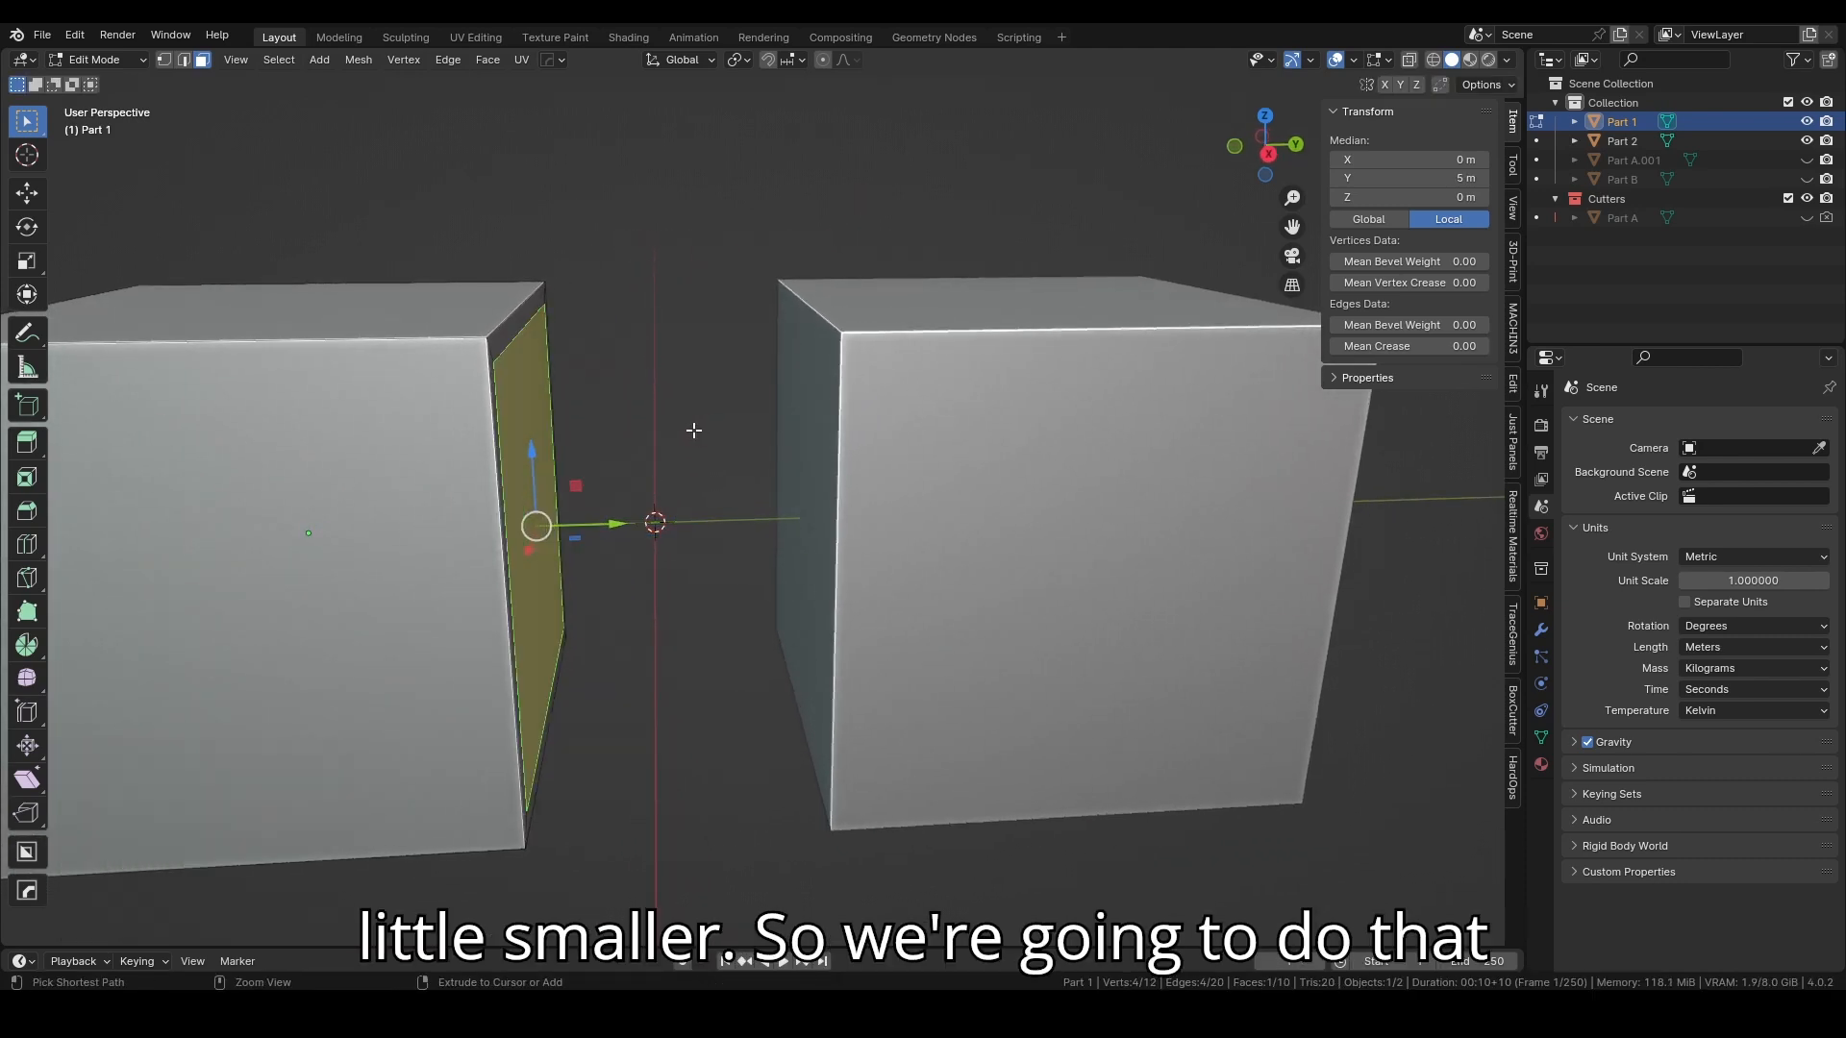
key("Tab")
key("ctrl+Tab")
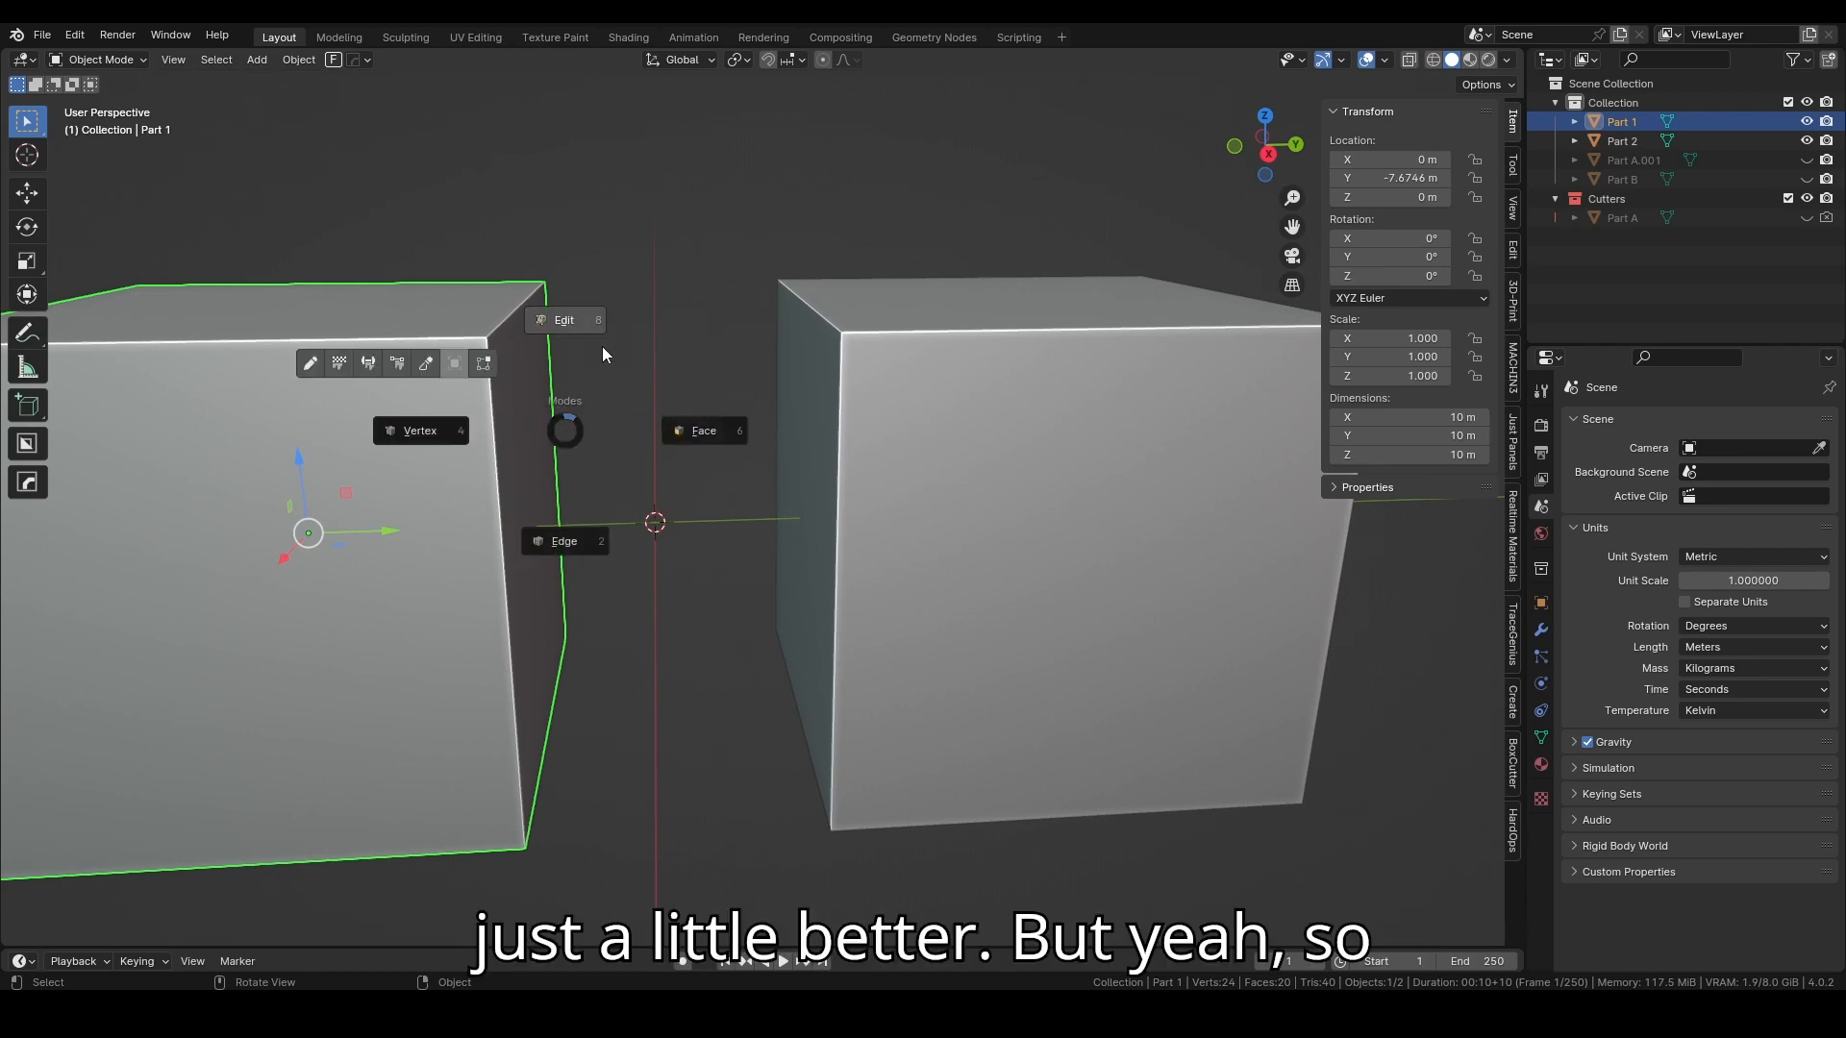
left_click(708, 423)
Step: Extrude Part 1's inset face 2.4164 m outward toward Part 2 to form the key
middle_click_drag(708, 421, 659, 423)
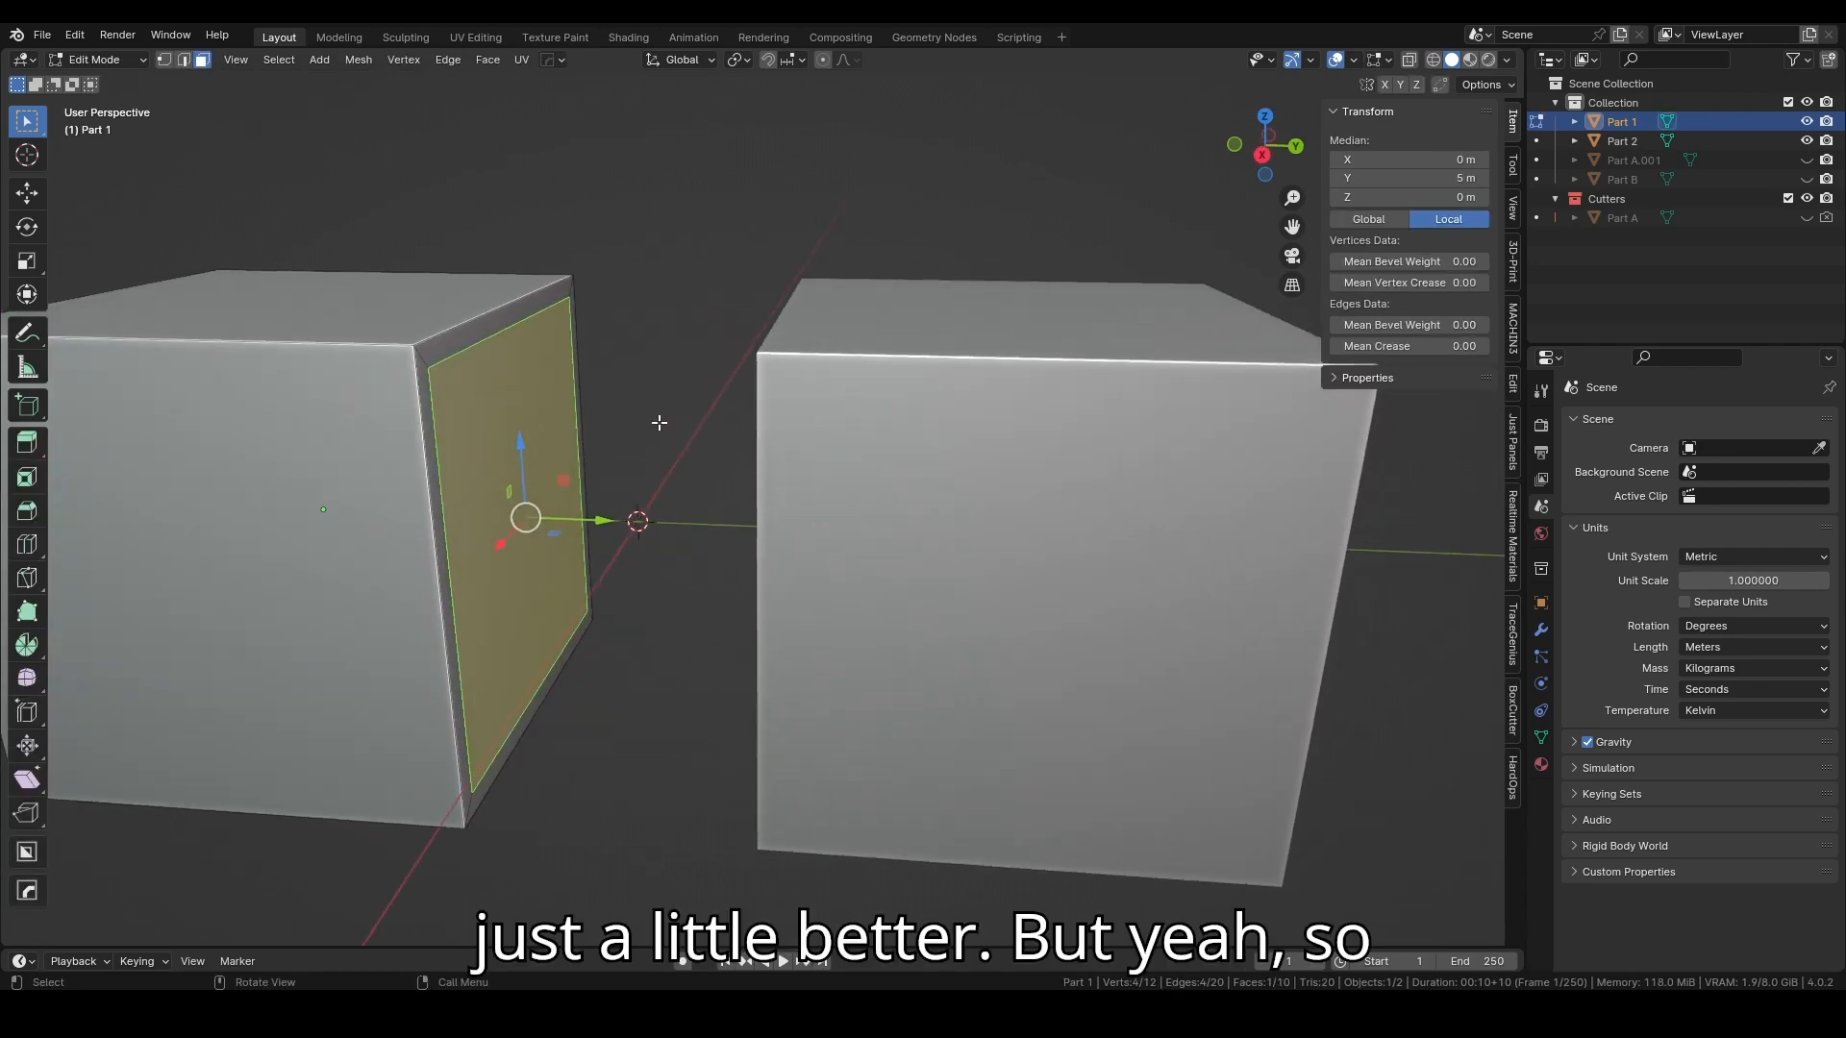
key("e")
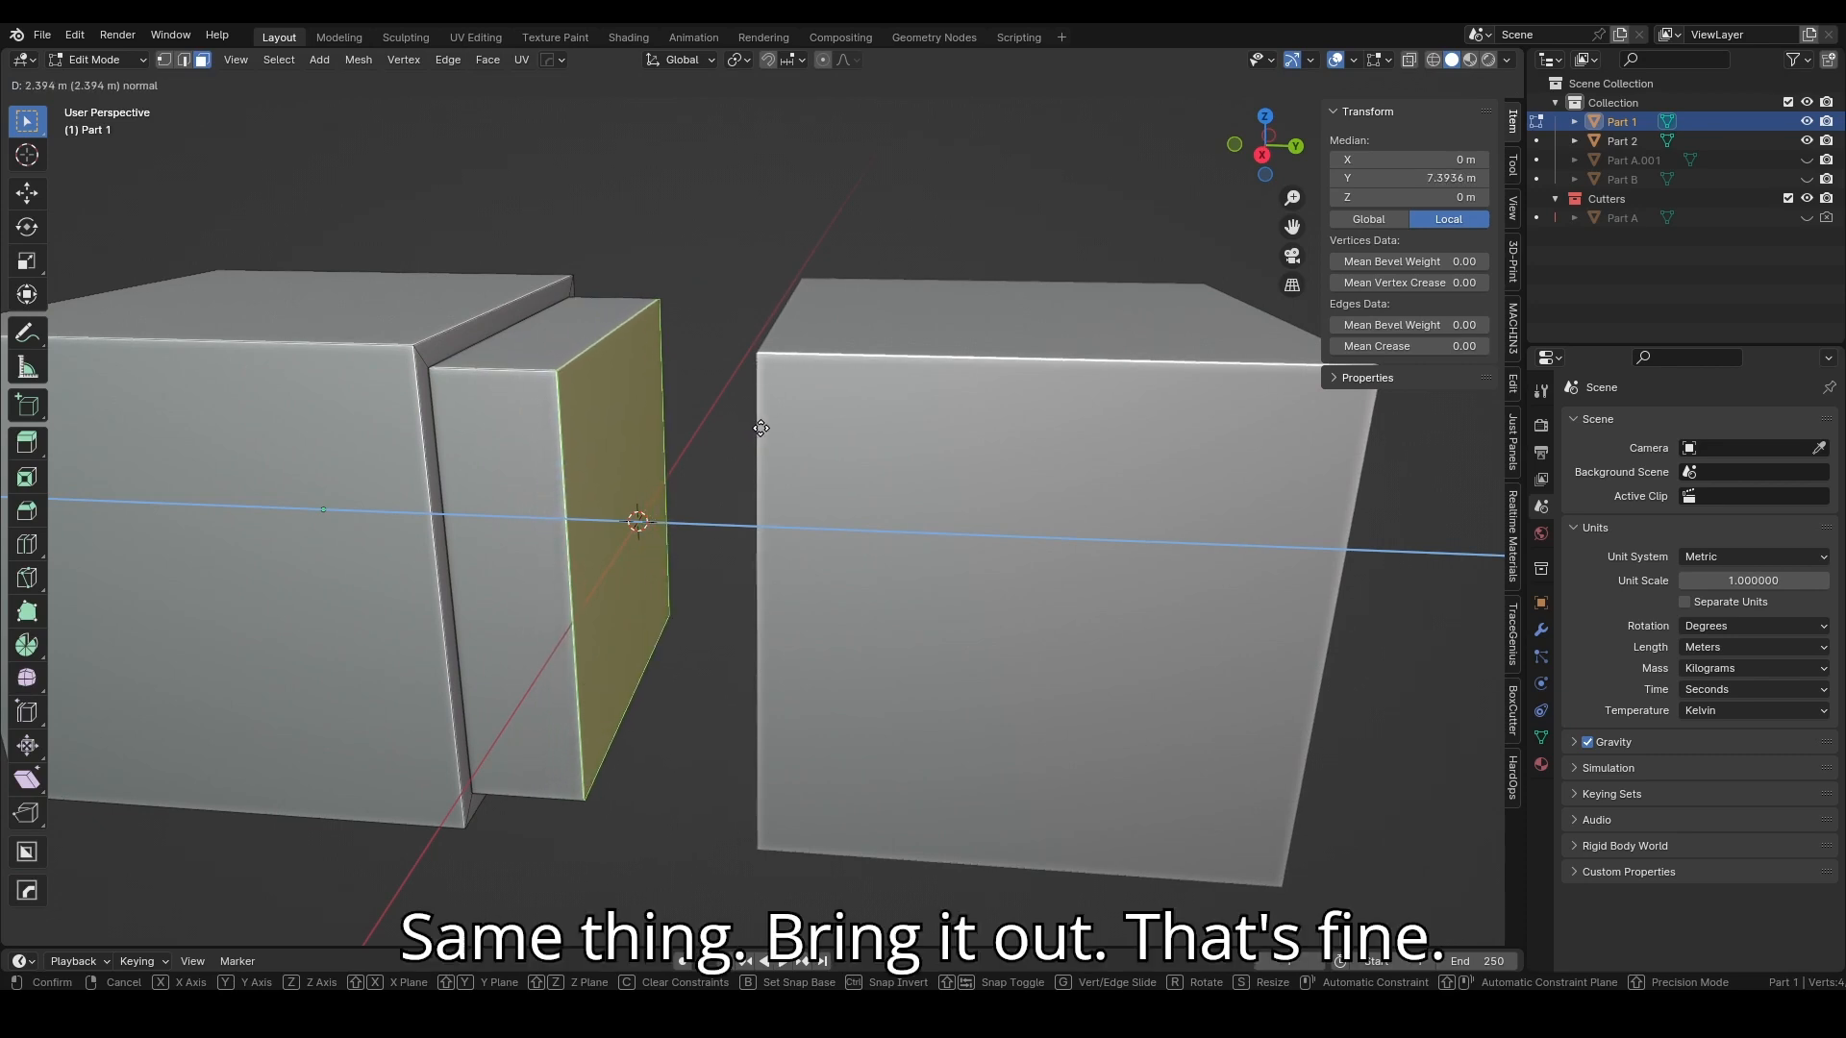
left_click(761, 428)
middle_click_drag(654, 421, 665, 416)
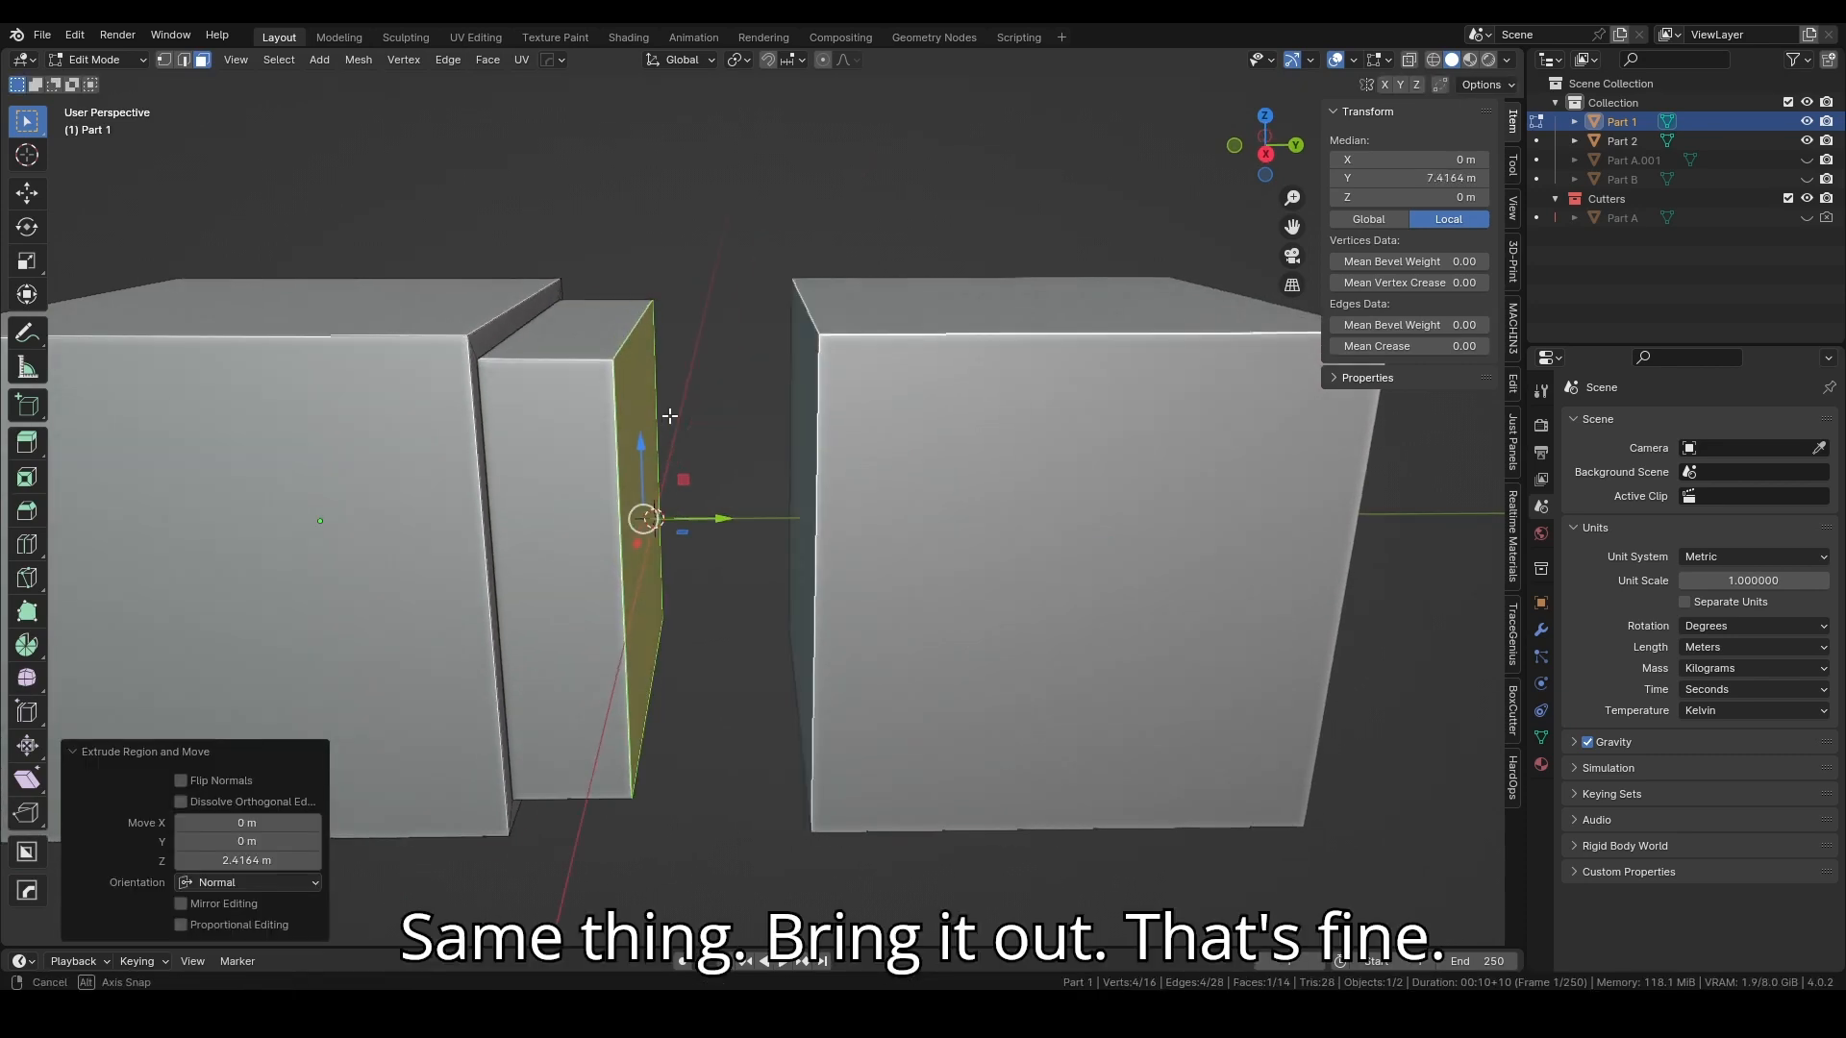
Step: Bevel the outer edges of Part 1's extruded key with a 0.887 m width and 6 segments
key("ctrl+b")
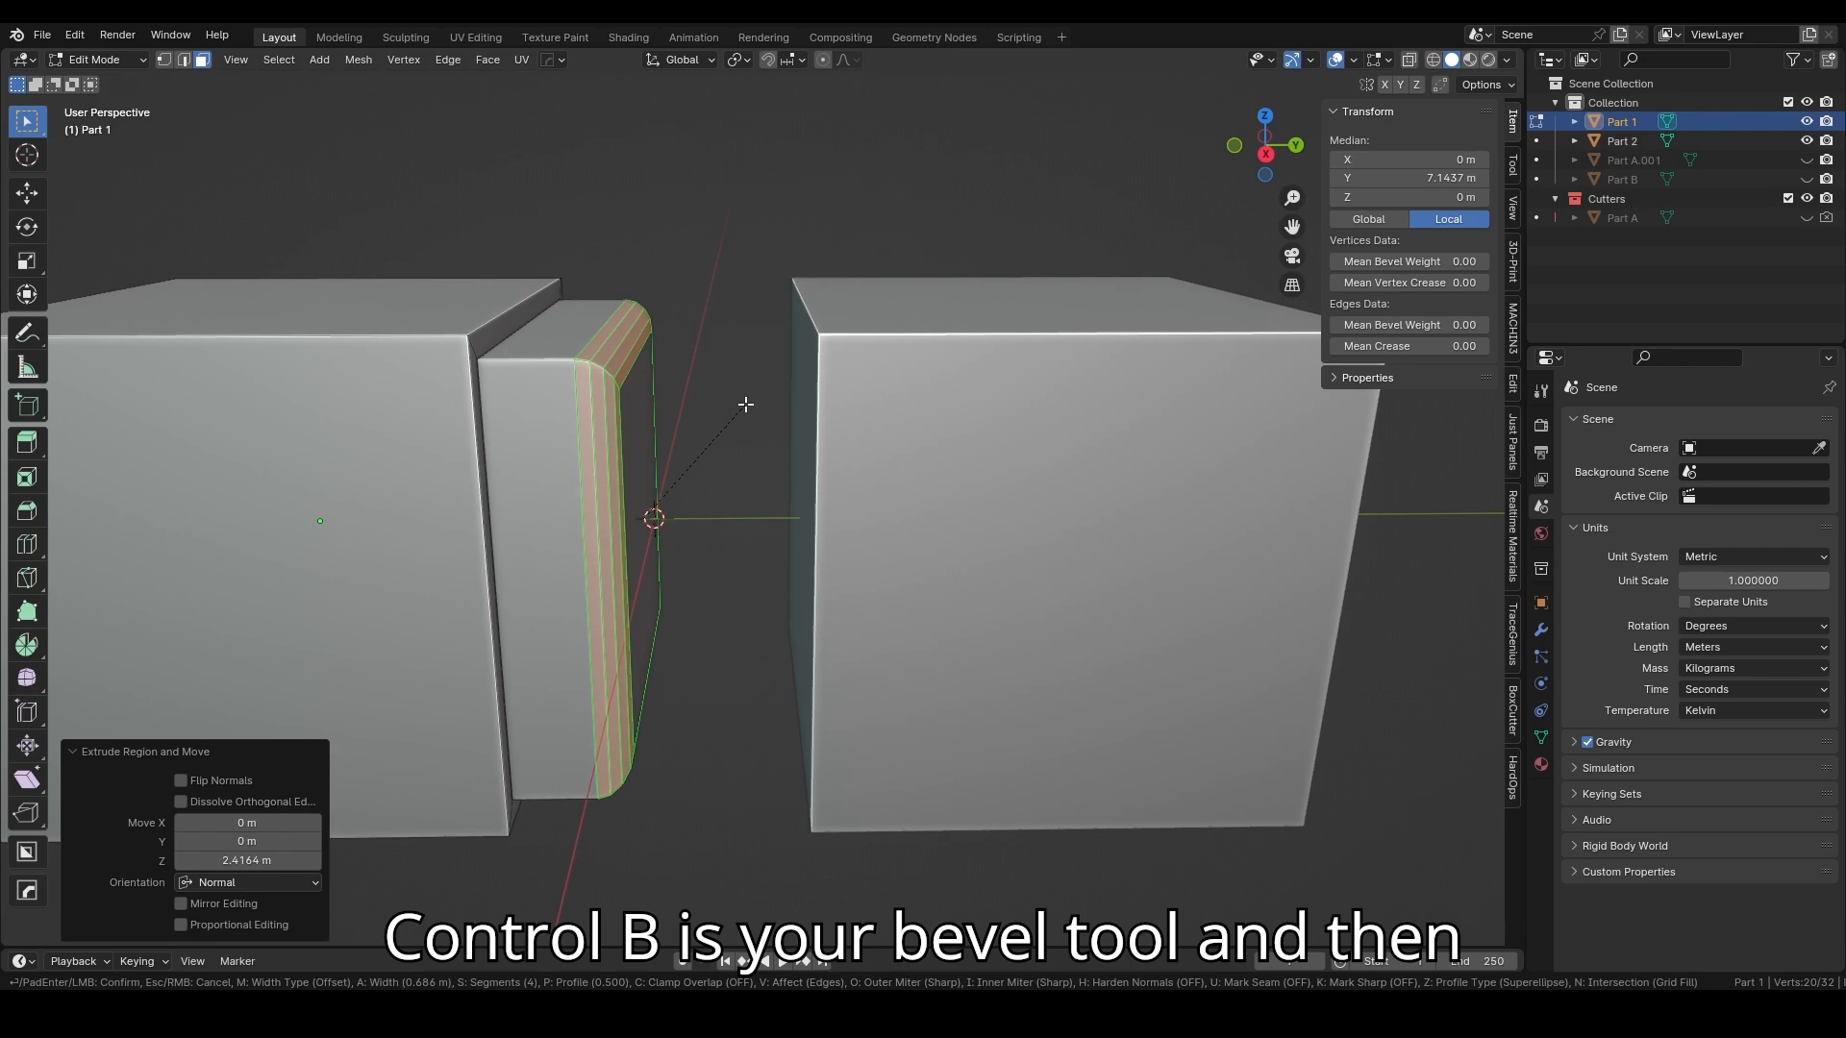
scroll(749, 404, "down", 3)
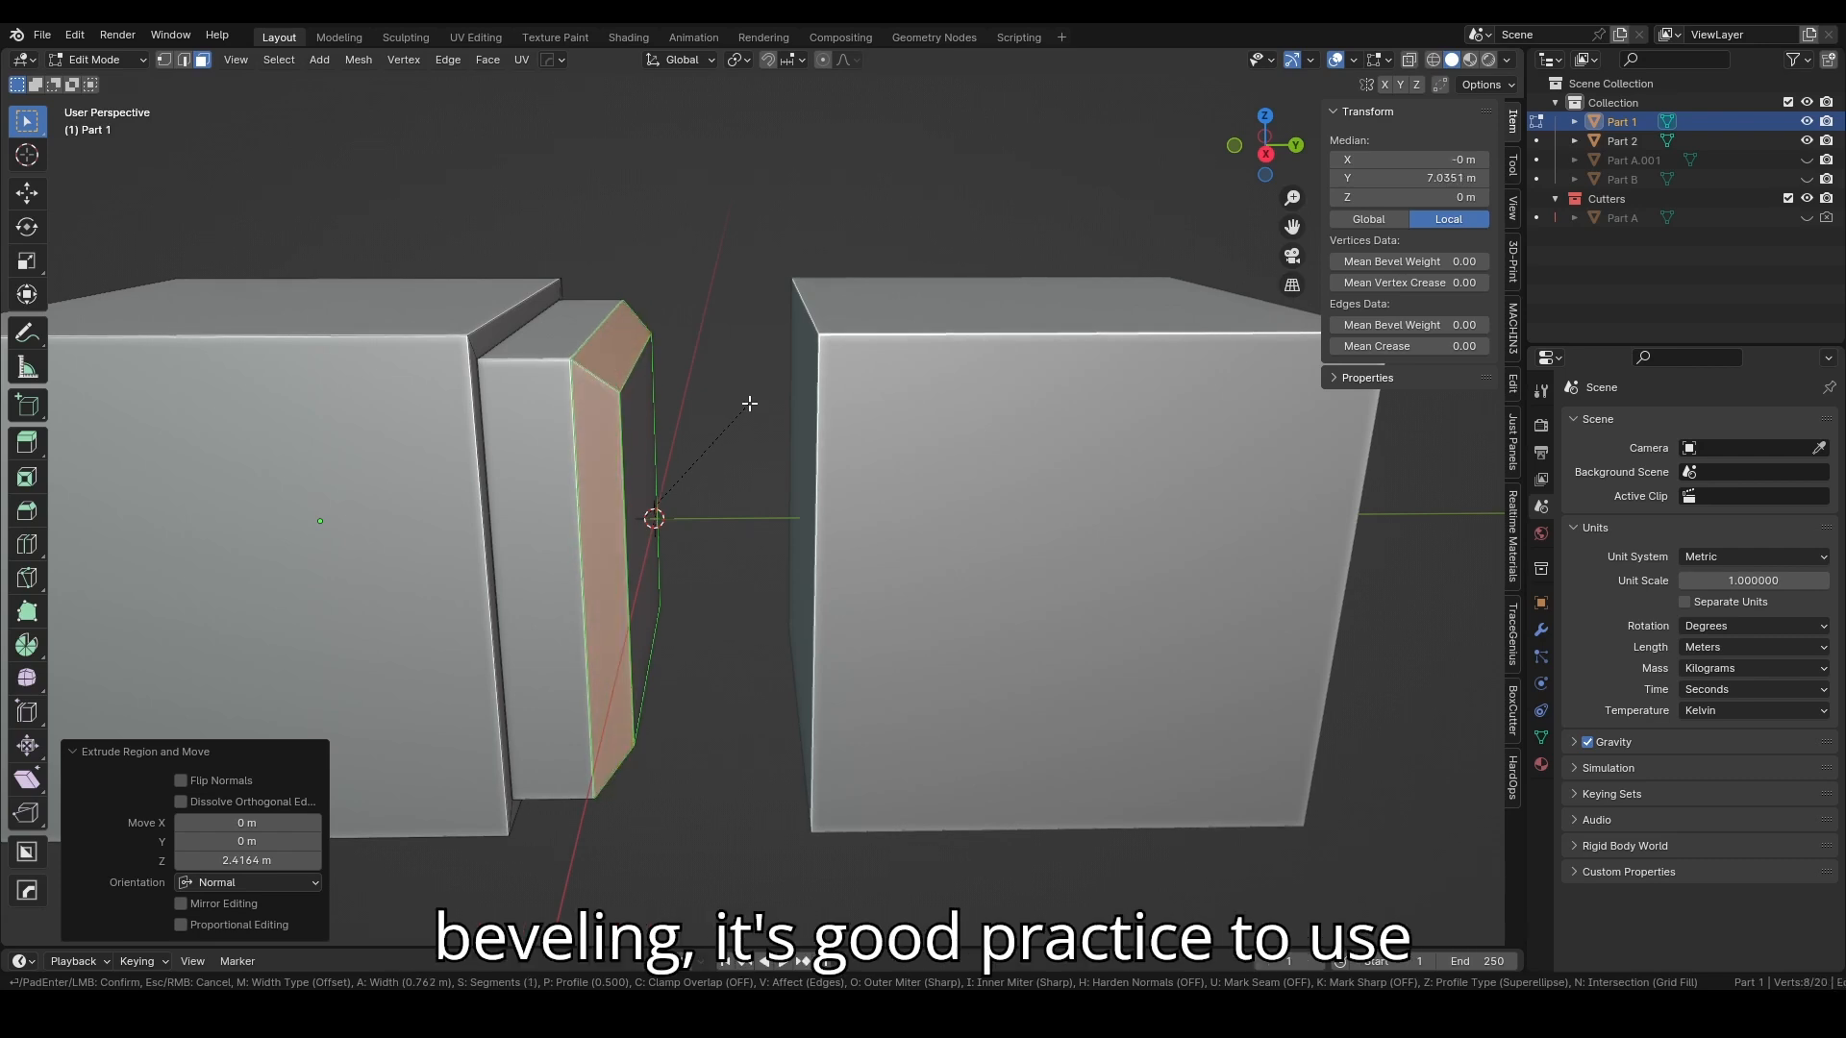
scroll(749, 403, "up", 3)
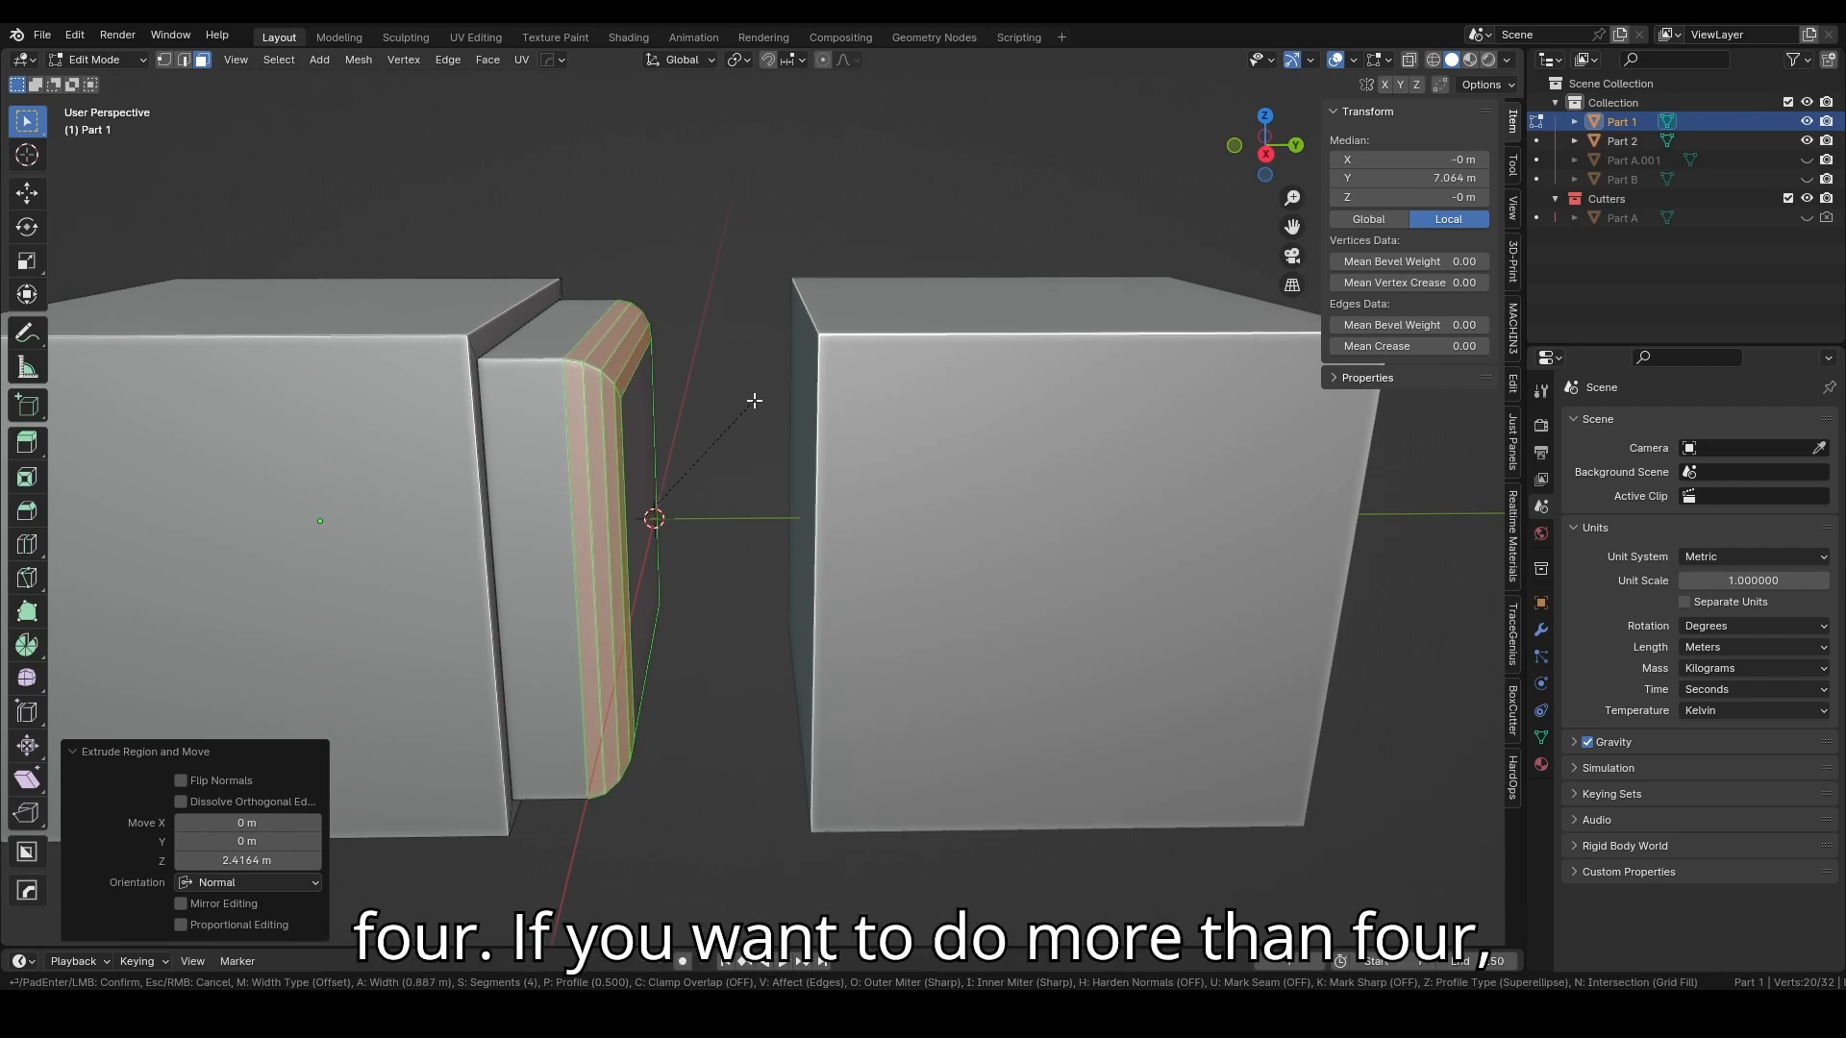
scroll(754, 401, "up", 2)
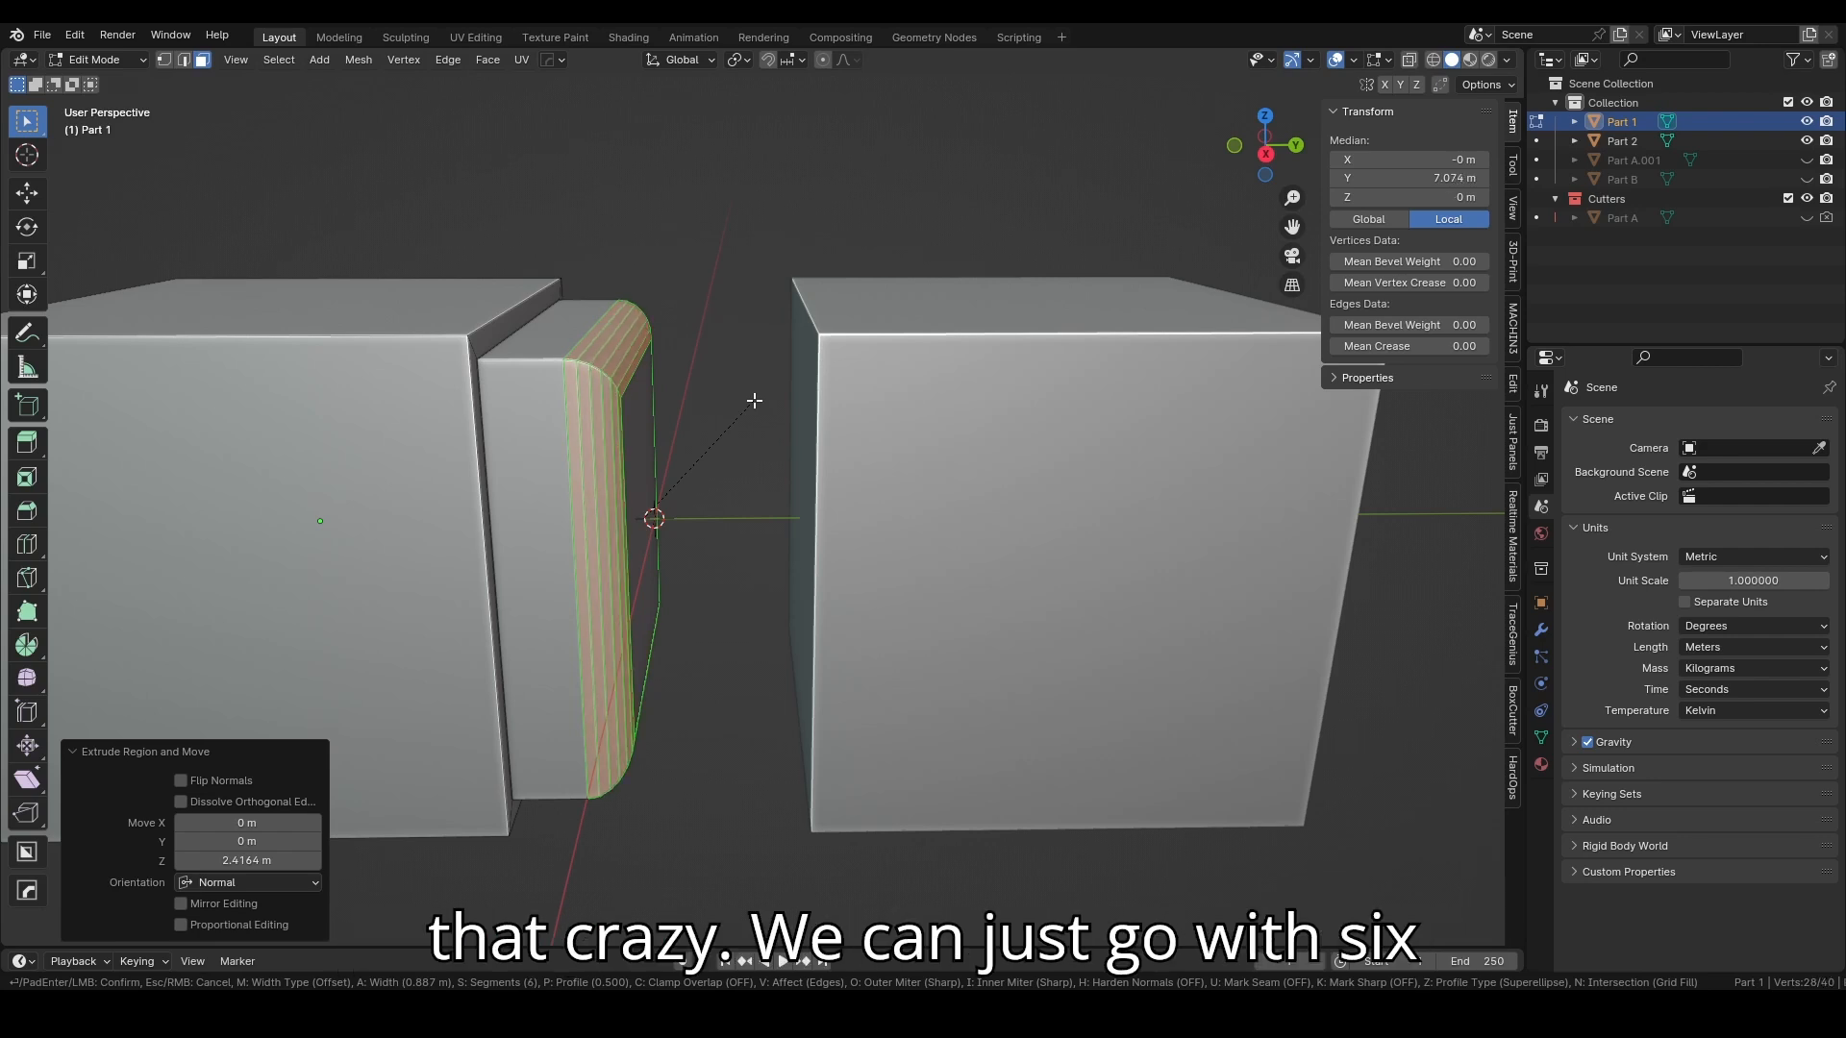
left_click(753, 400)
middle_click_drag(753, 399, 740, 408)
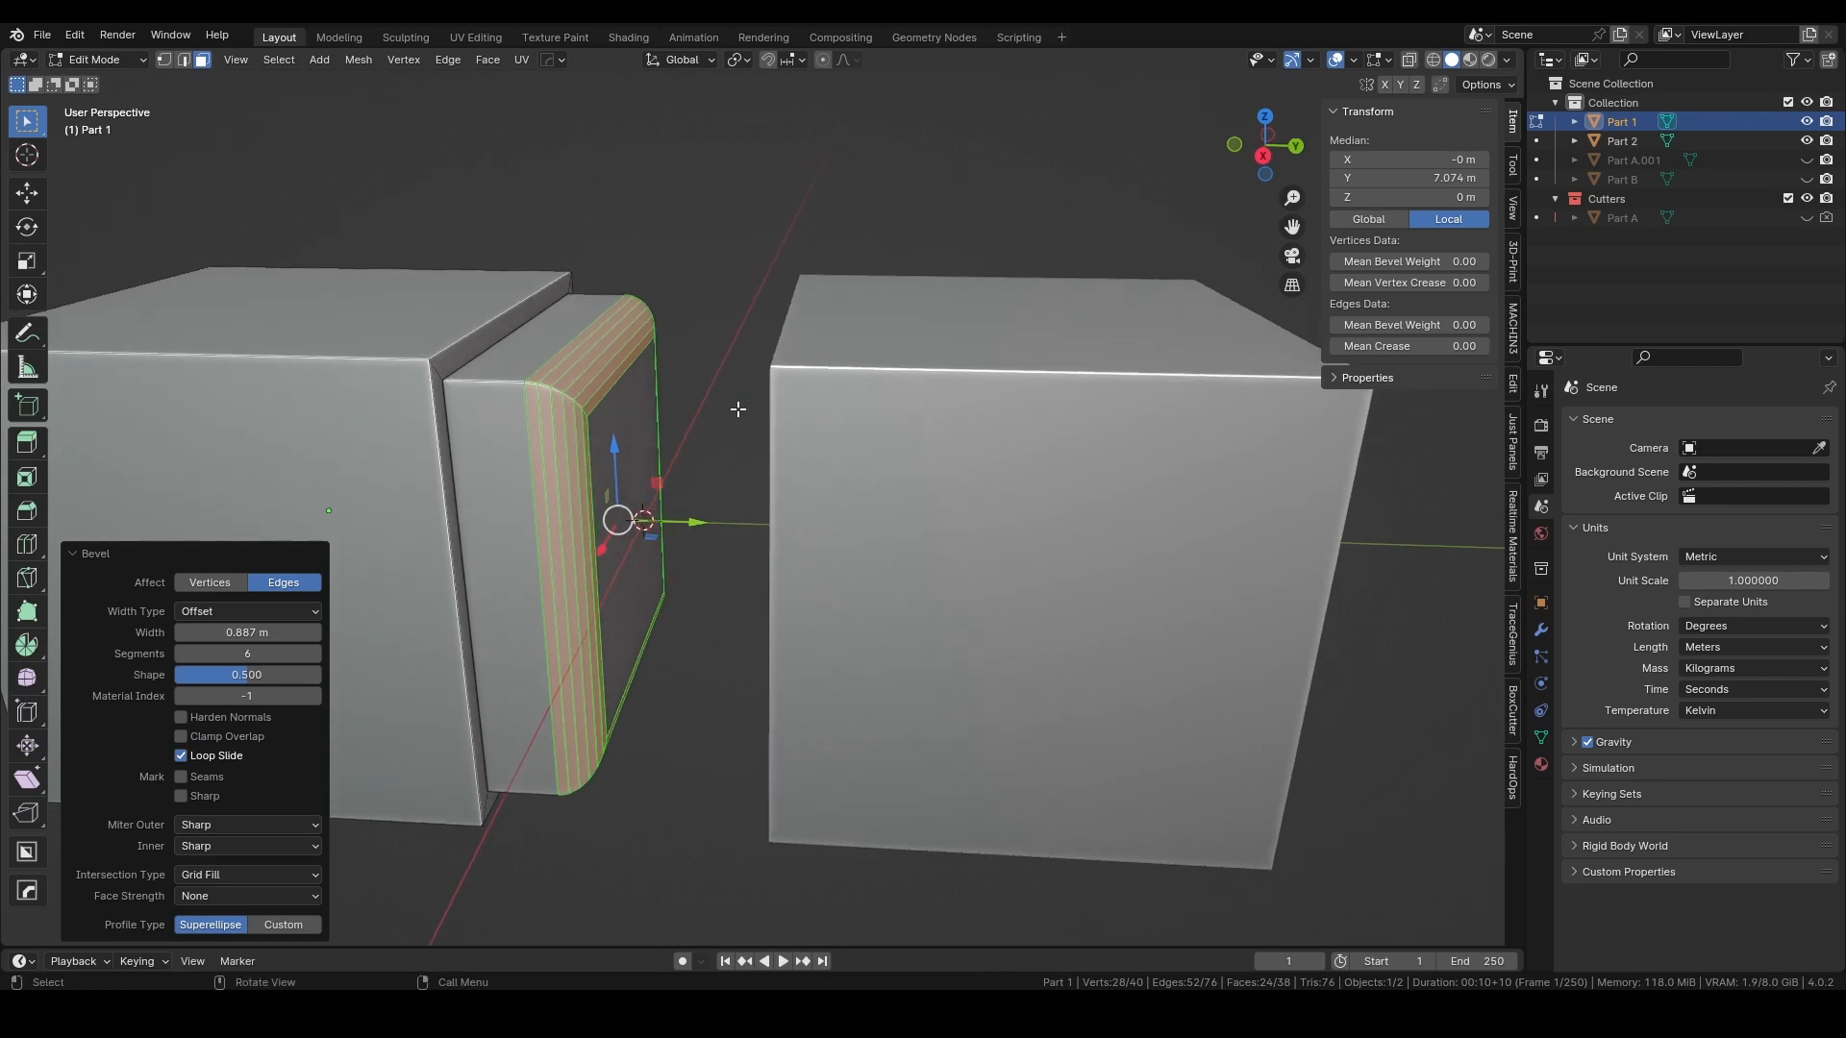
Step: Return to Object Mode, look over Part 1's beveled key from both sides and select Part 2
key("ctrl+Tab")
left_click(736, 313)
middle_click_drag(736, 313, 754, 366)
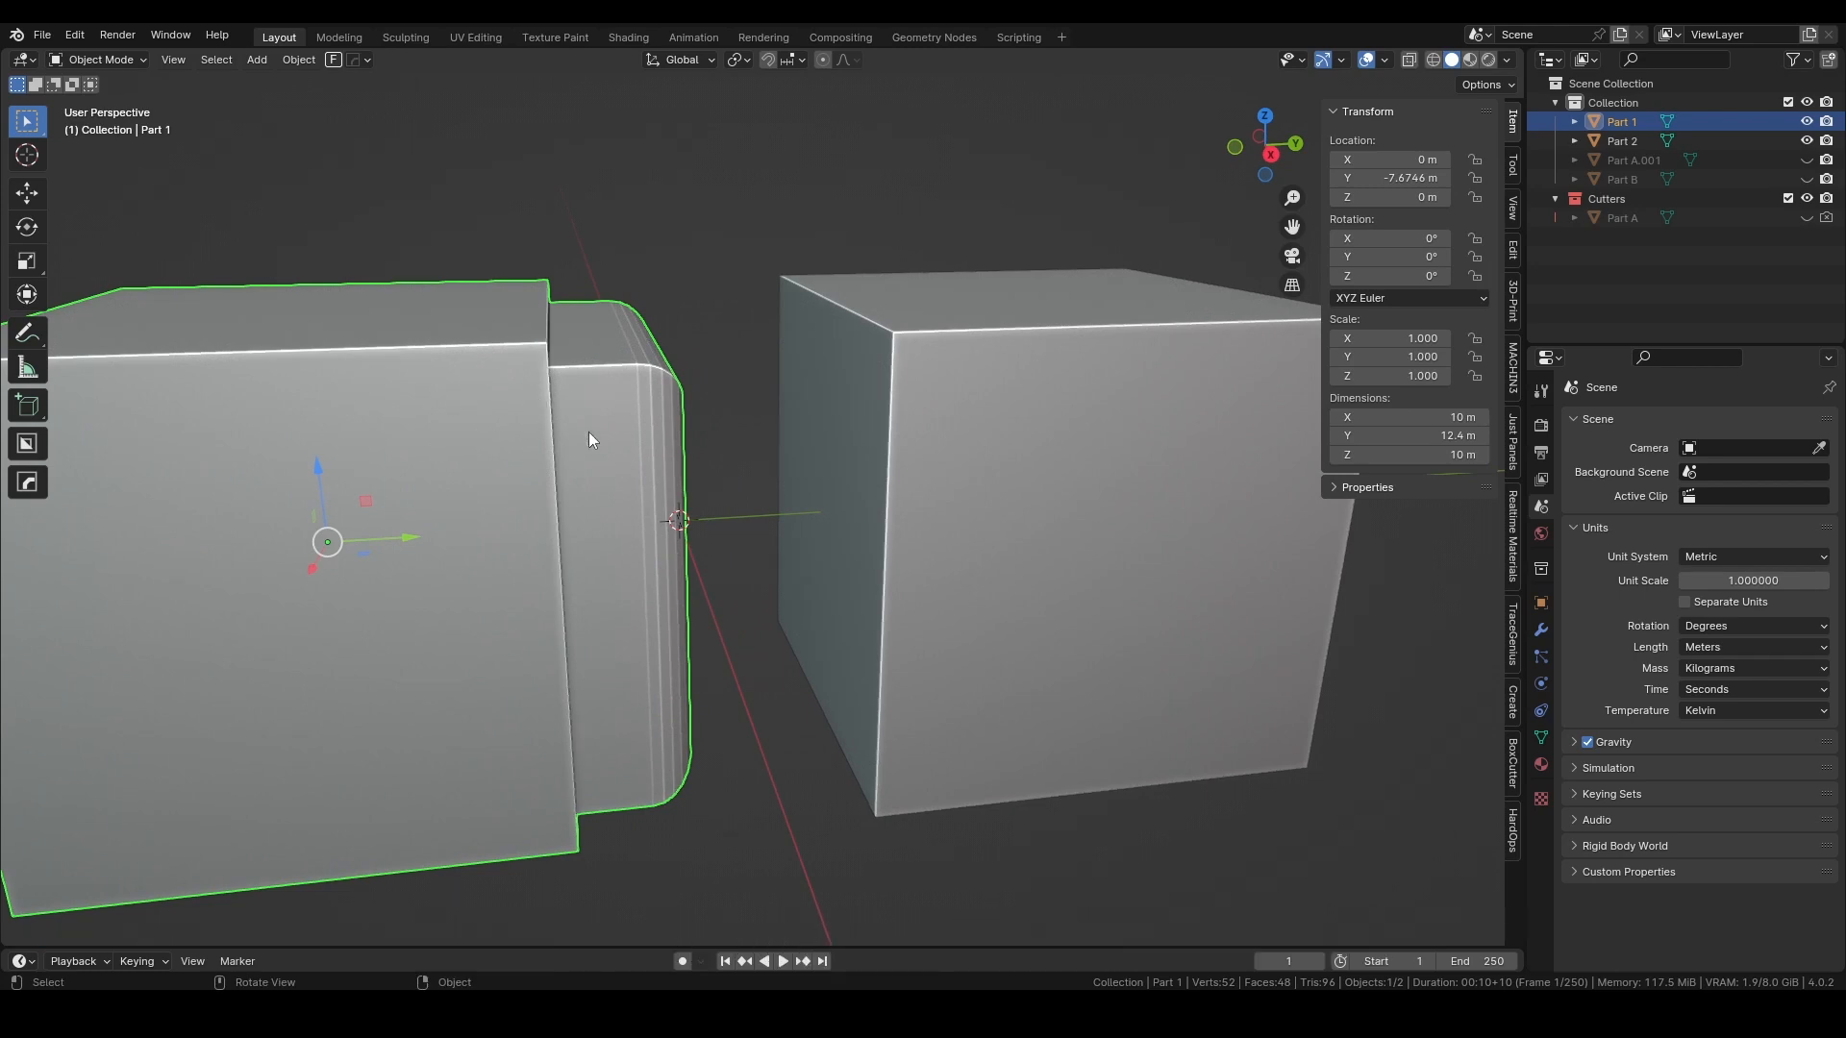
middle_click_drag(553, 430, 706, 424)
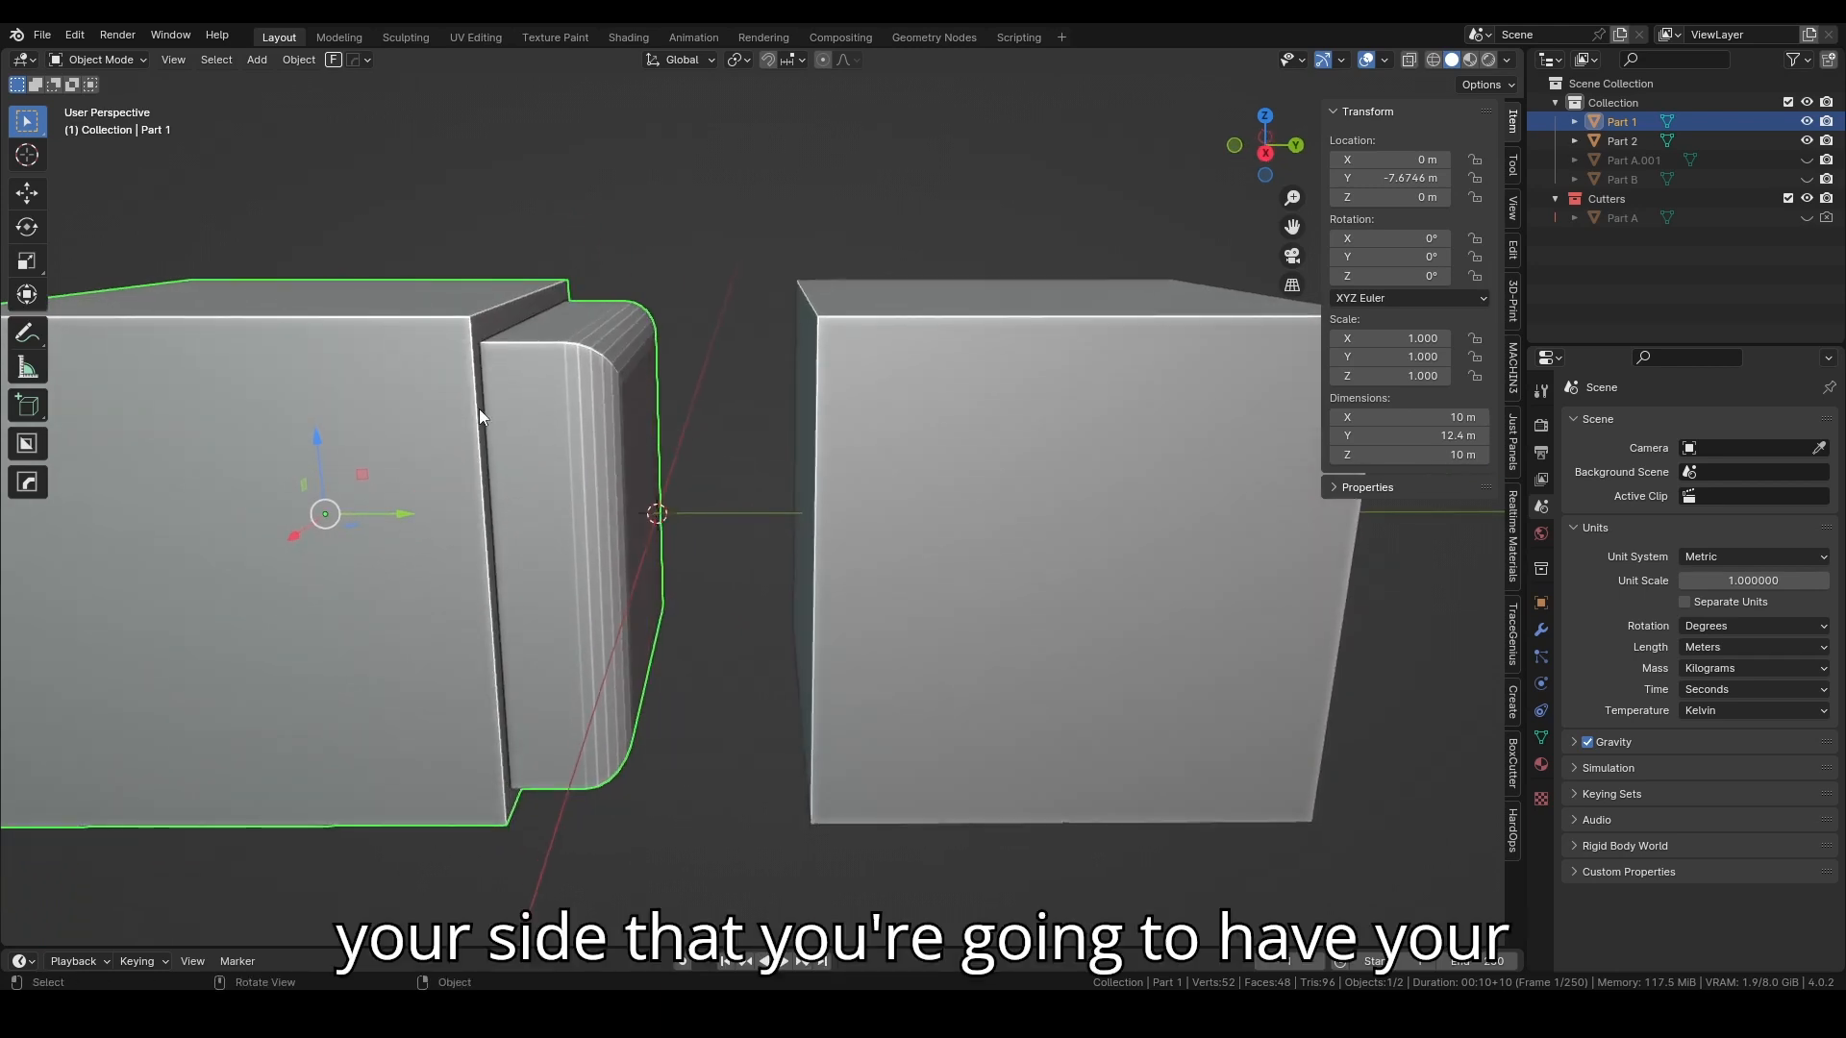
left_click(927, 437)
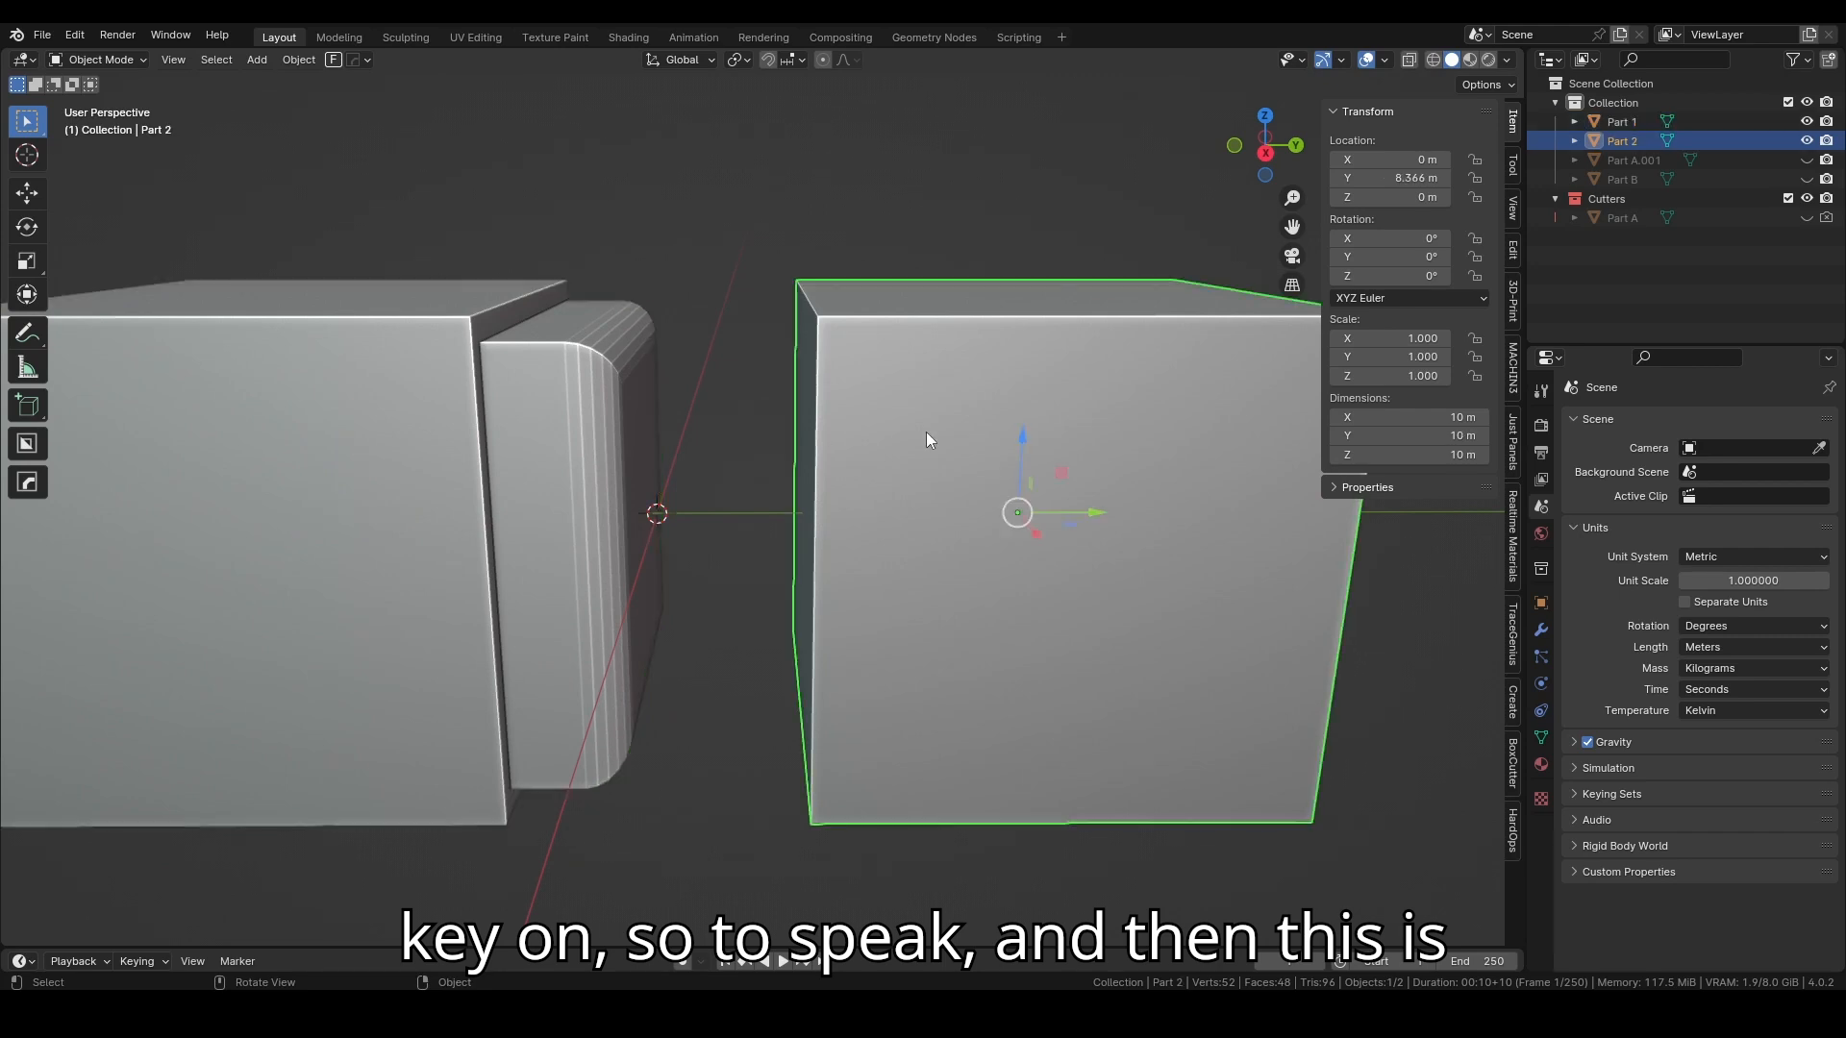
middle_click_drag(846, 409, 775, 396)
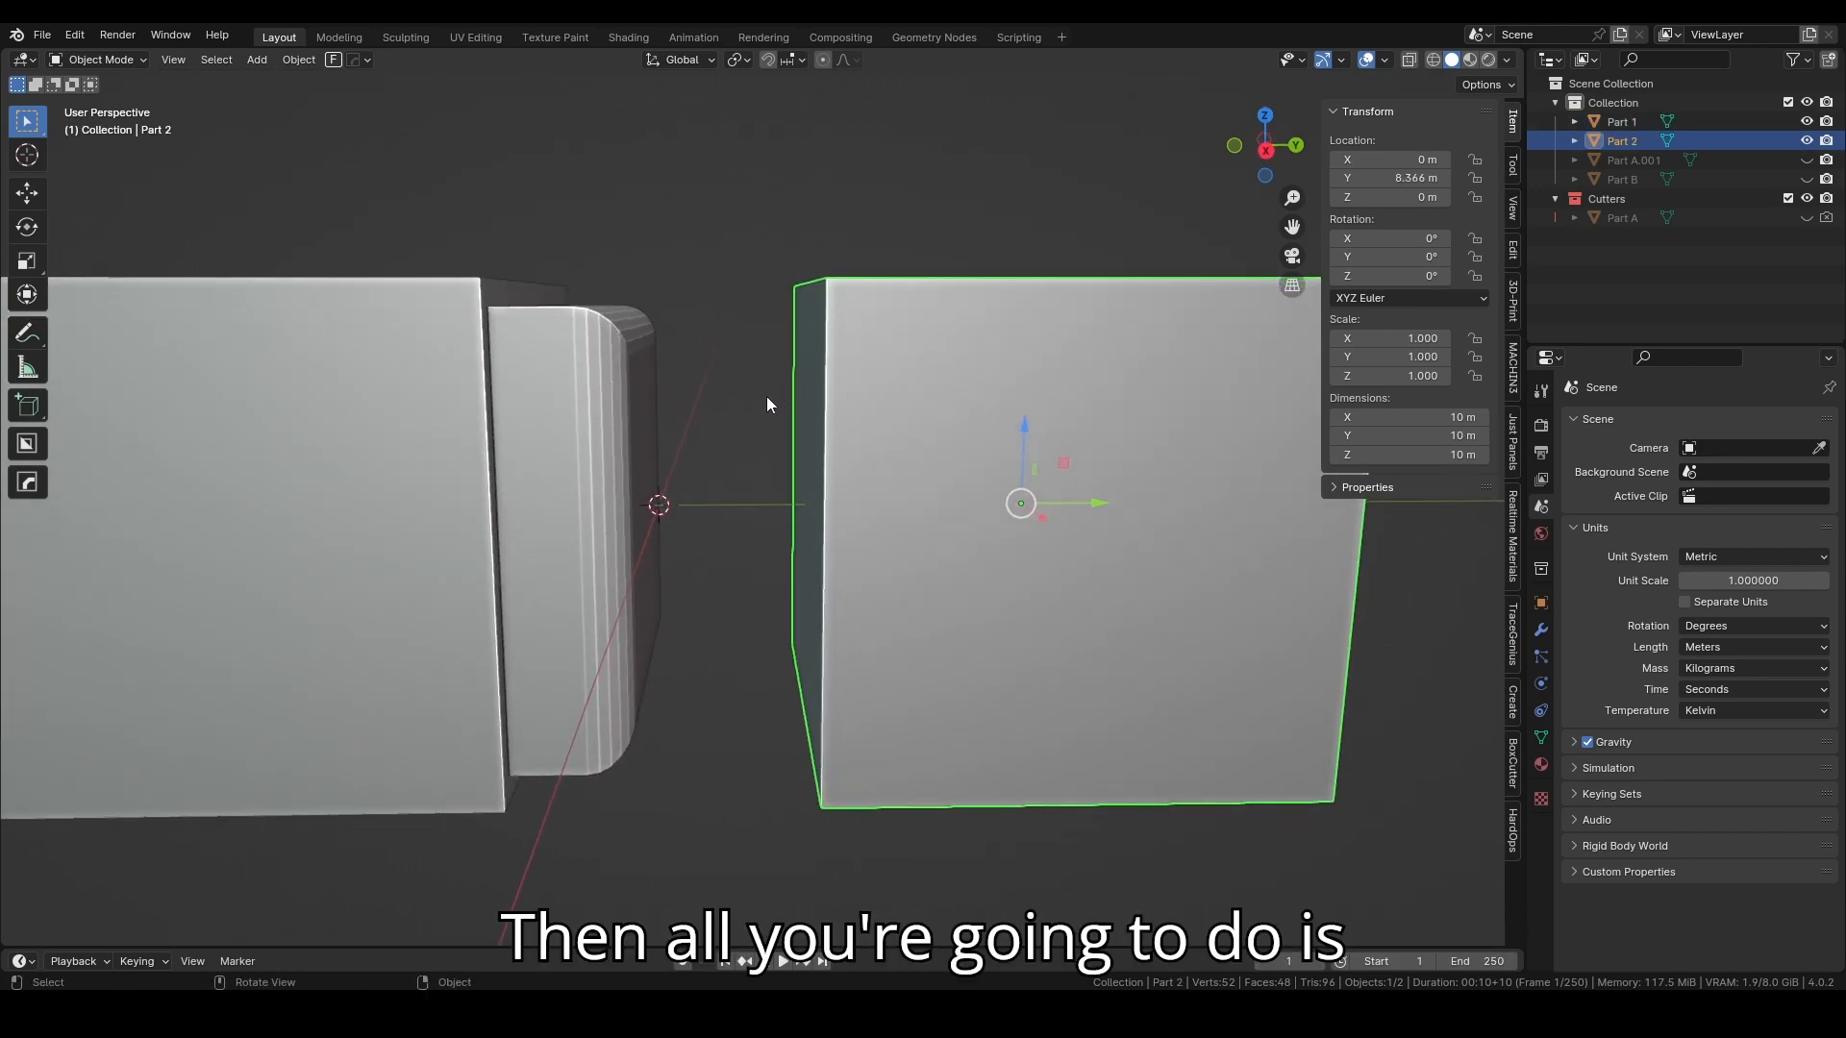
Step: Duplicate Part 1, move the copy along negative Y away from Part 2, and select the original Part 1 again
left_click(502, 425)
scroll(663, 405, "down", 6)
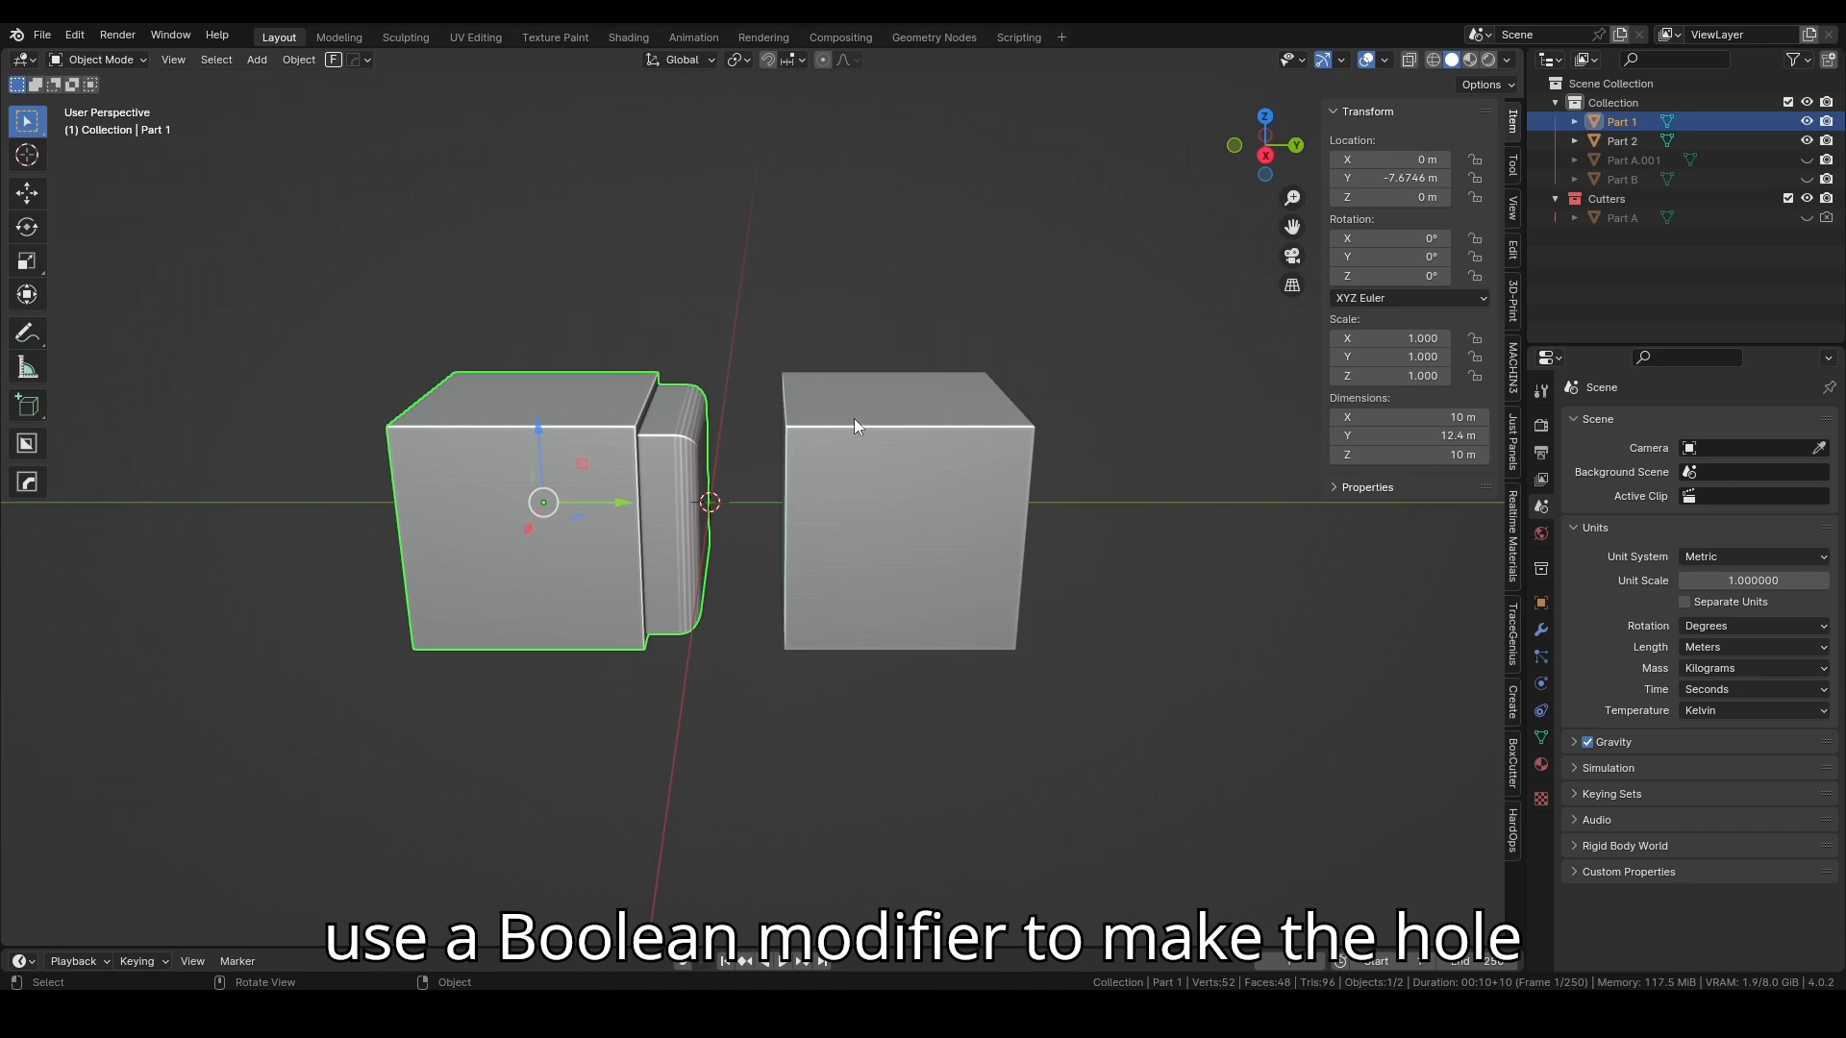
key("shift+d")
right_click(711, 437)
left_click_drag(625, 505, 276, 507)
scroll(701, 429, "up", 5)
left_click(519, 431)
scroll(617, 415, "down", 2)
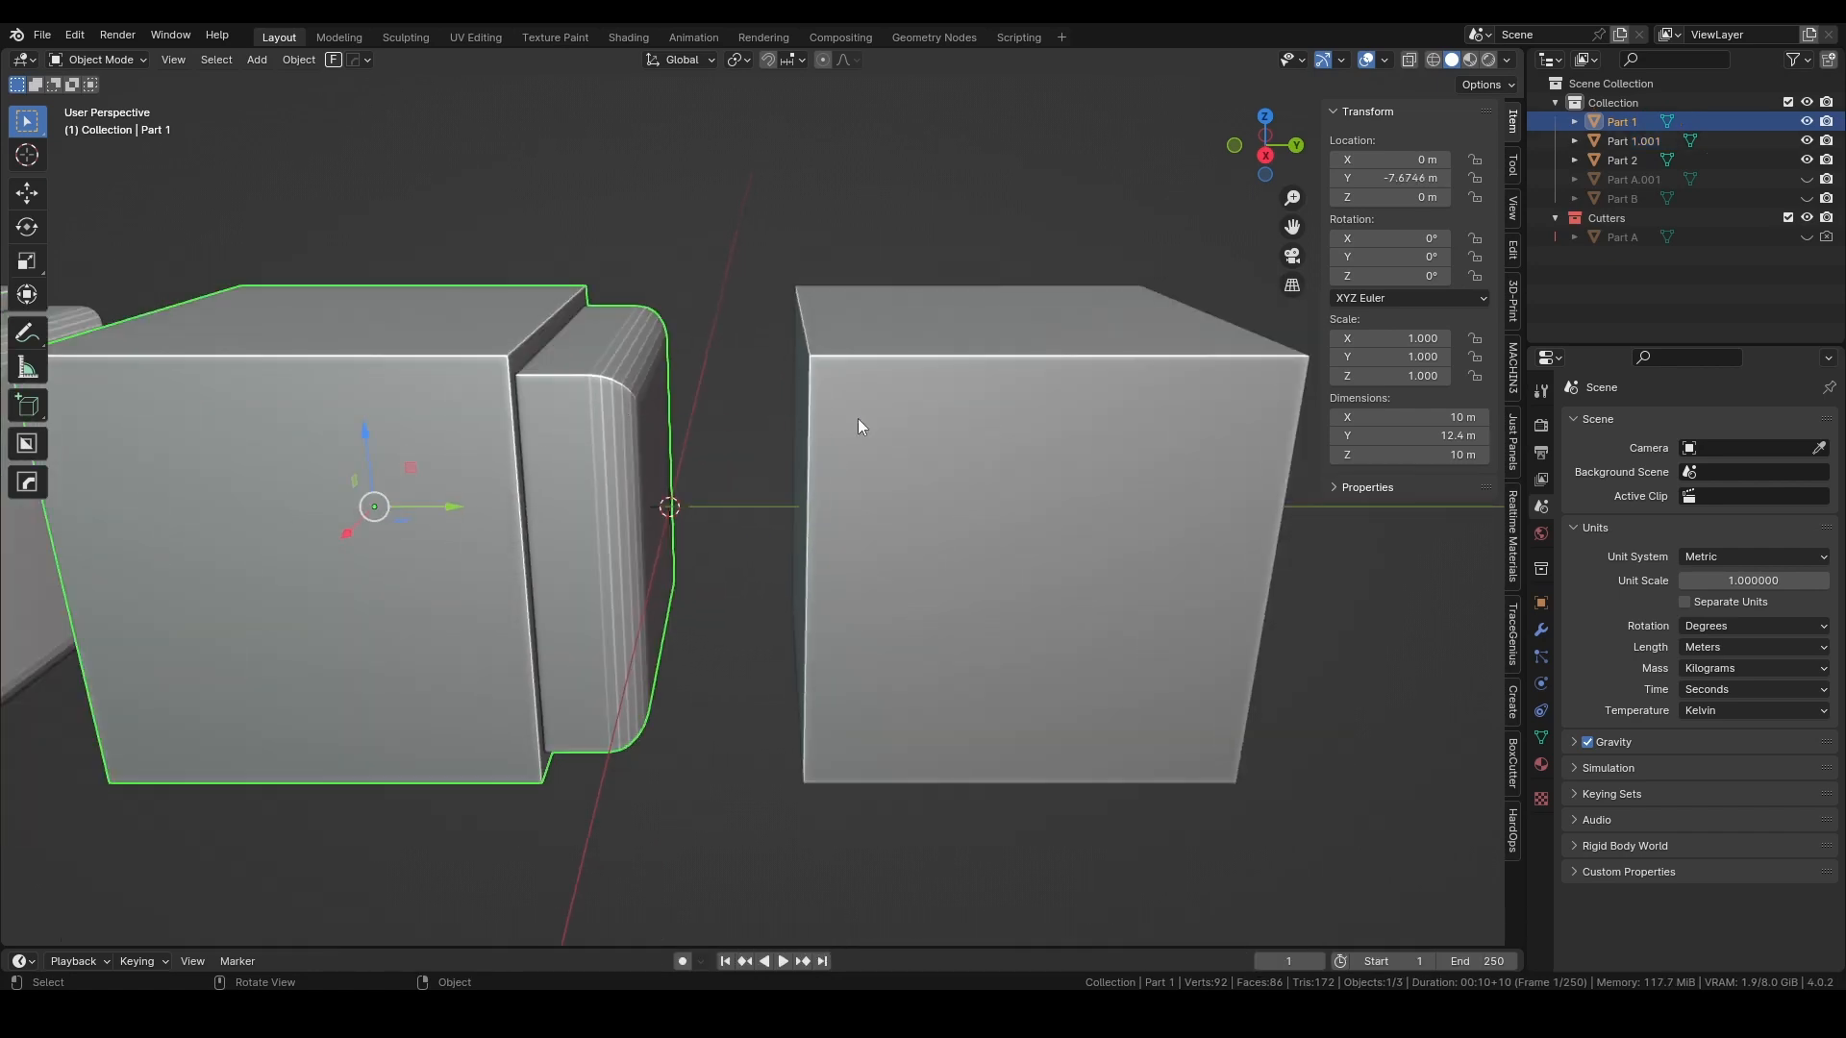
Step: Move Part 1 5.9275 m along Y so its key enters Part 2, and give Part 2 a Boolean Difference modifier targeting Part 1
left_click_drag(453, 506, 685, 501)
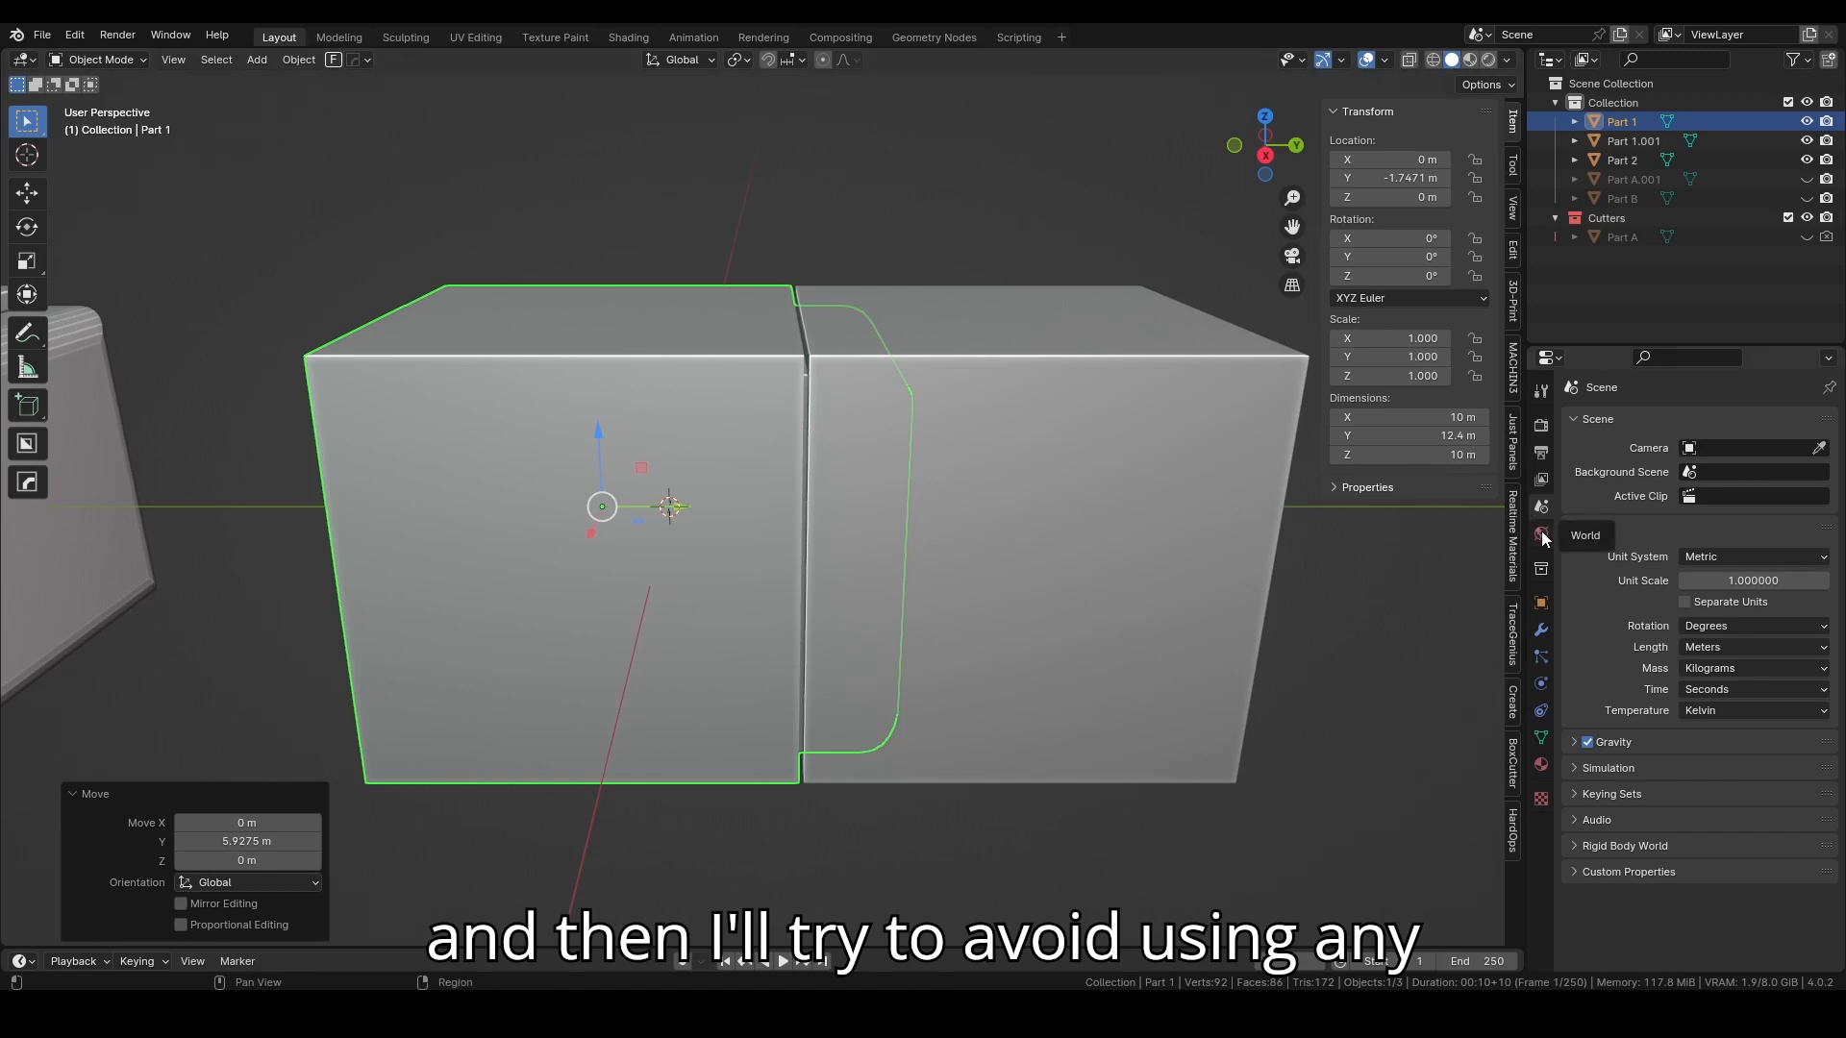
left_click(1208, 538)
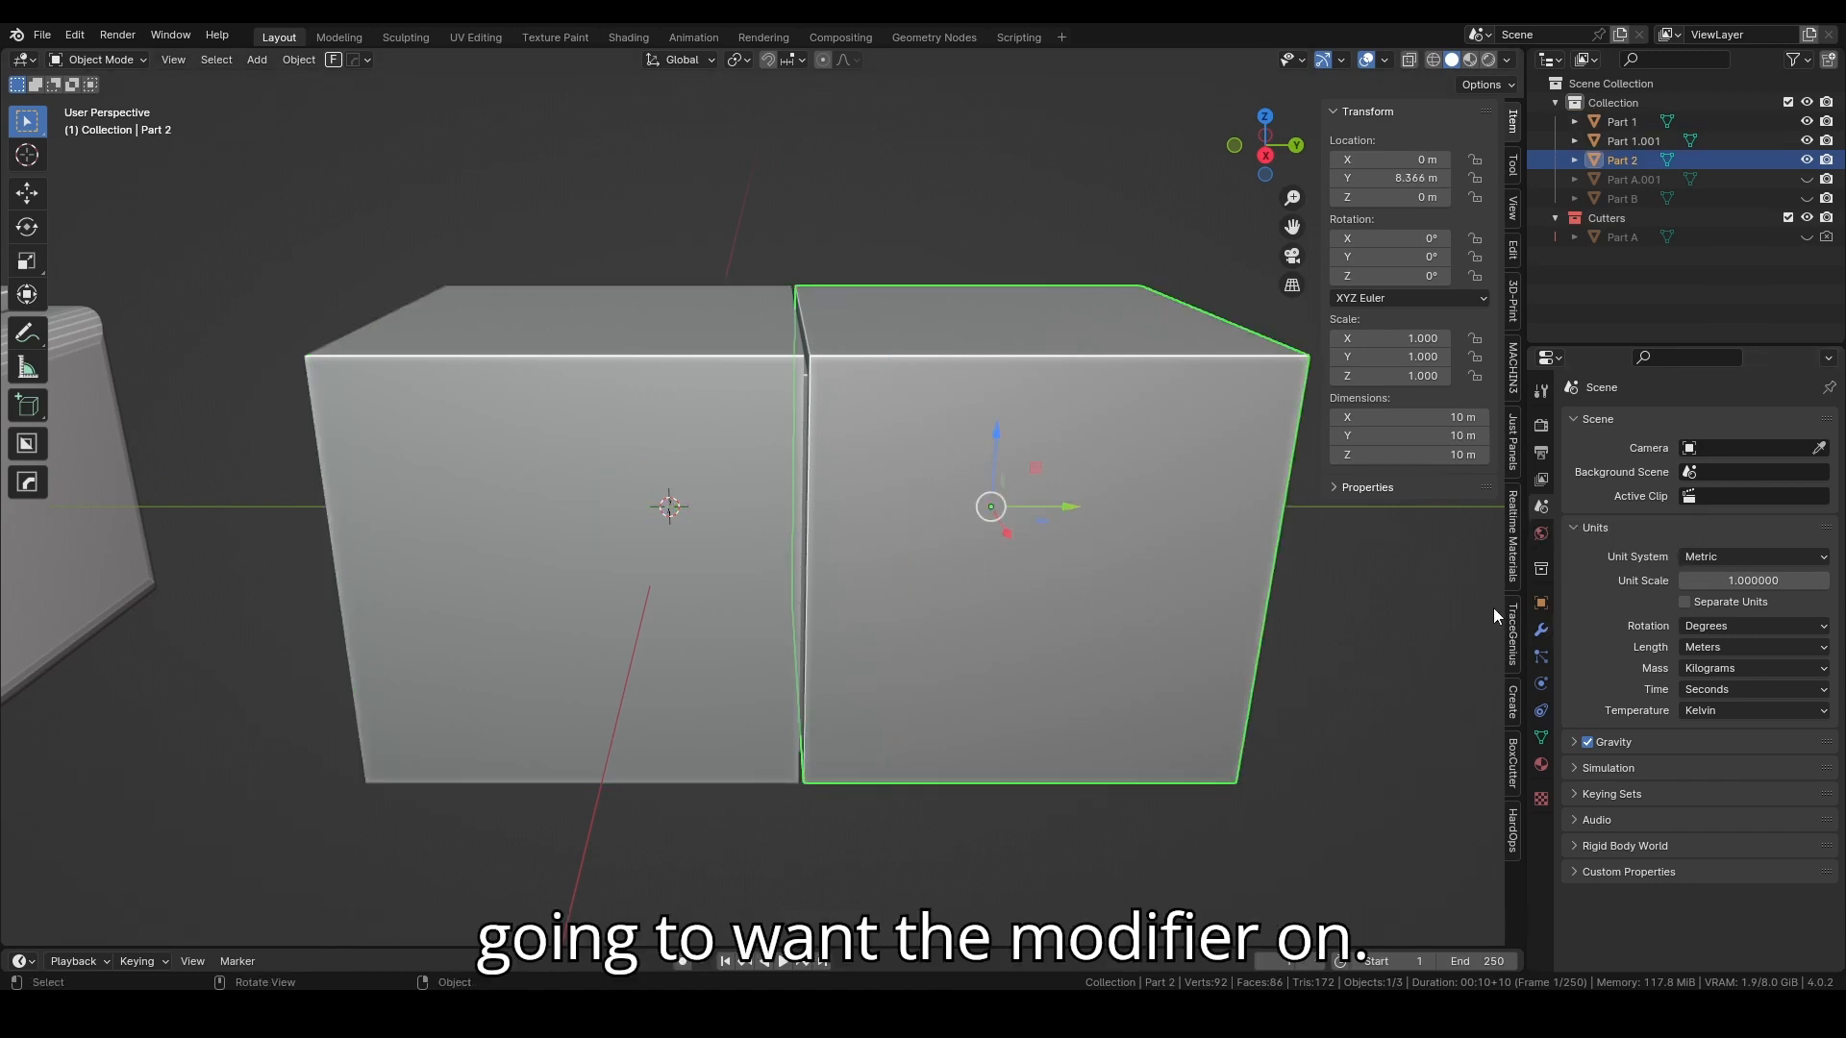
left_click(1541, 630)
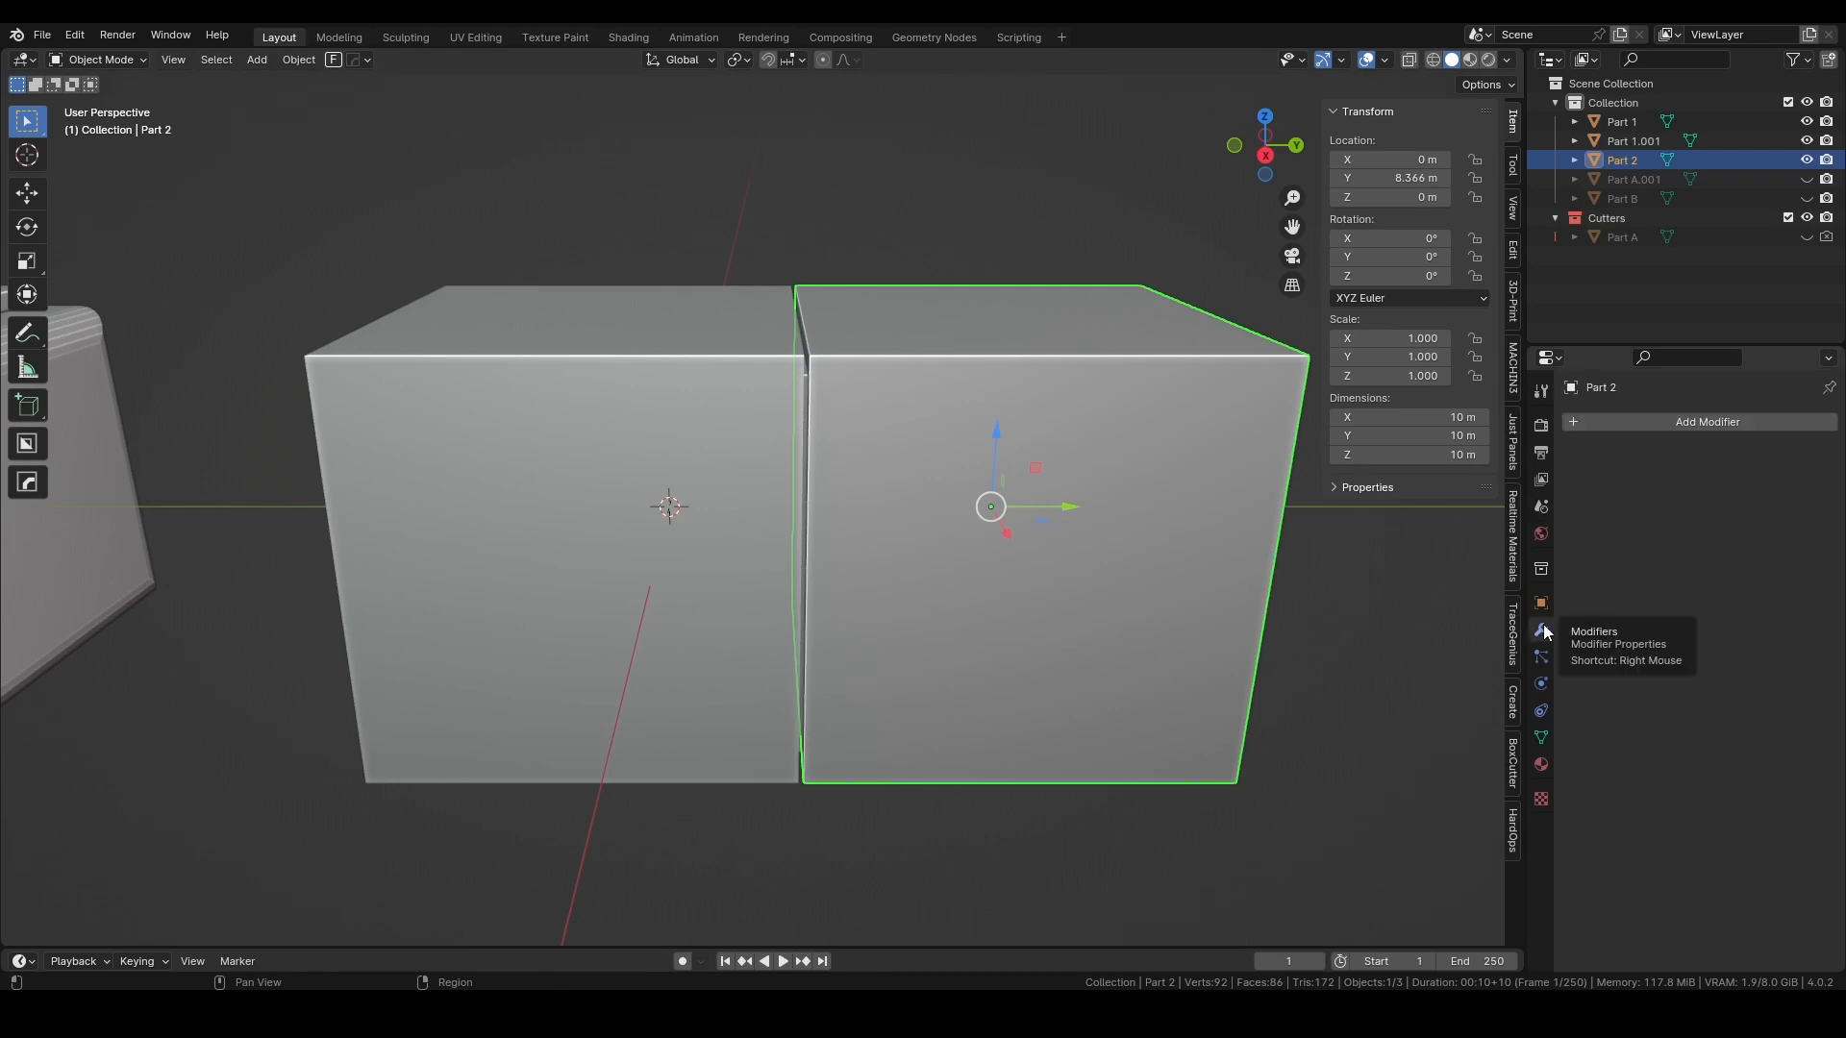
left_click(1641, 427)
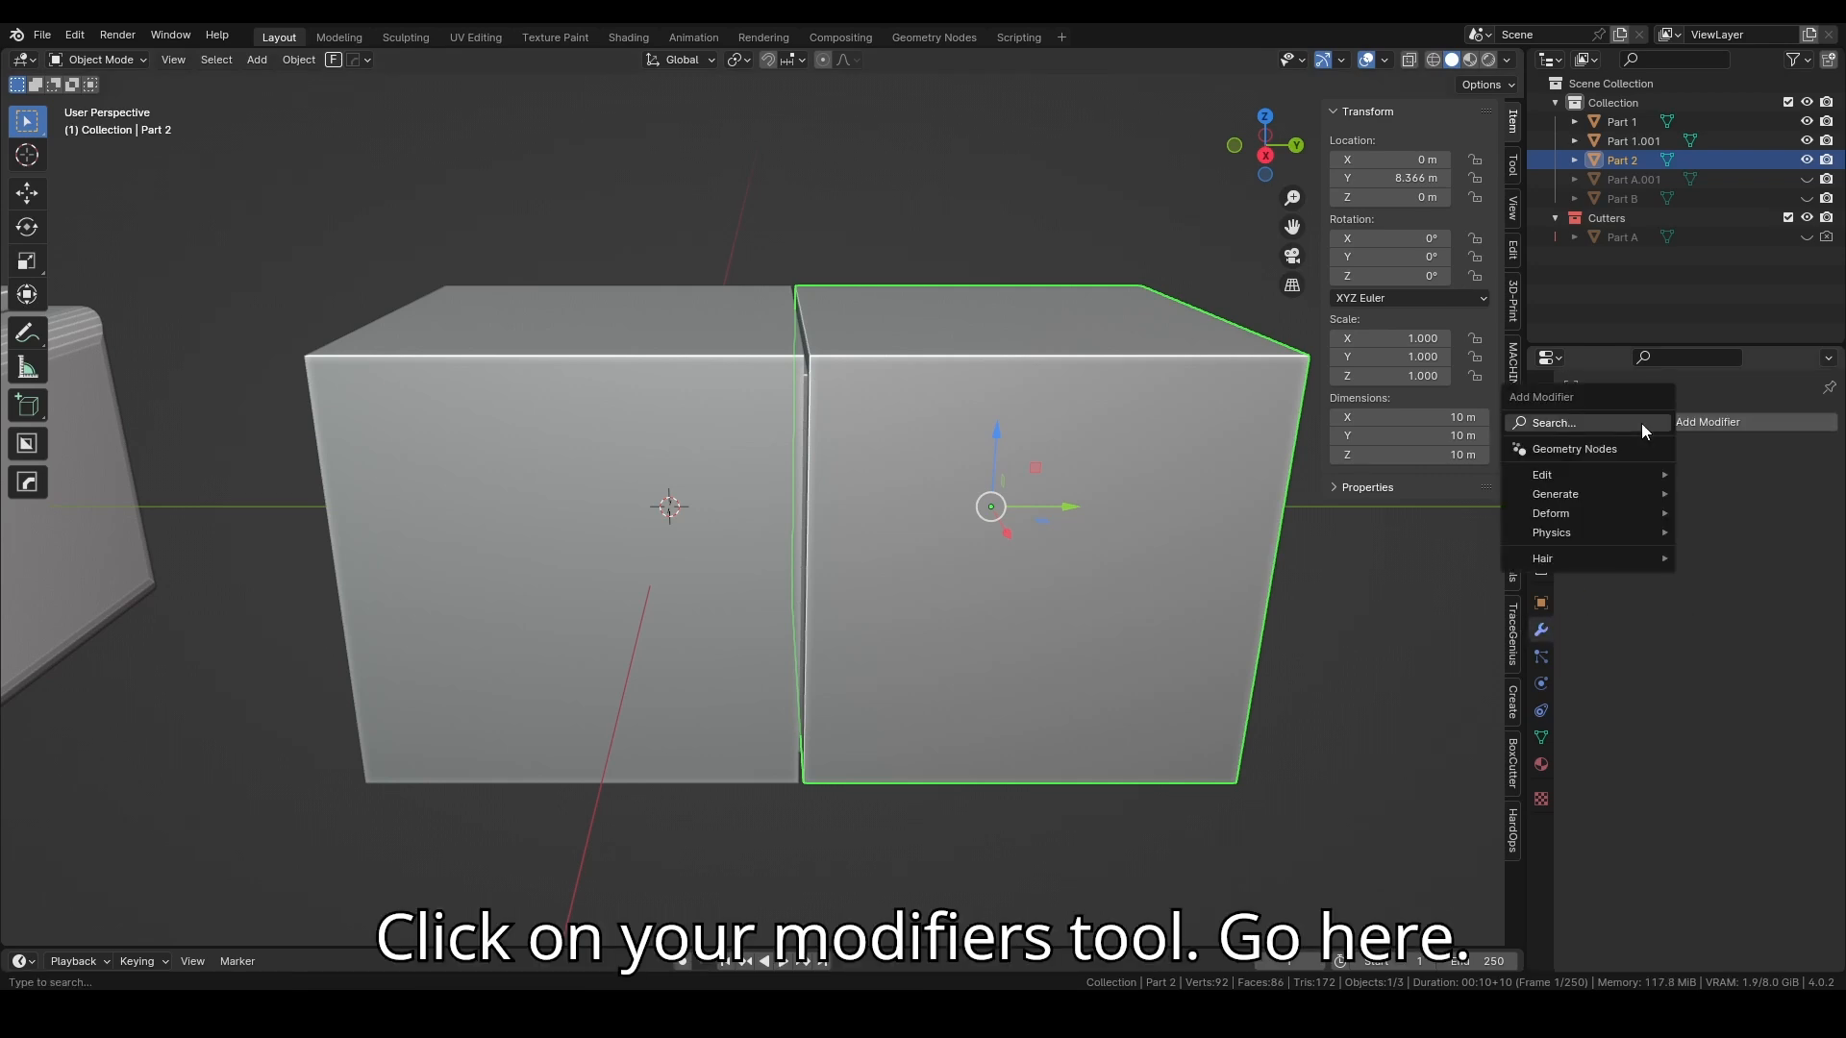
left_click(1641, 424)
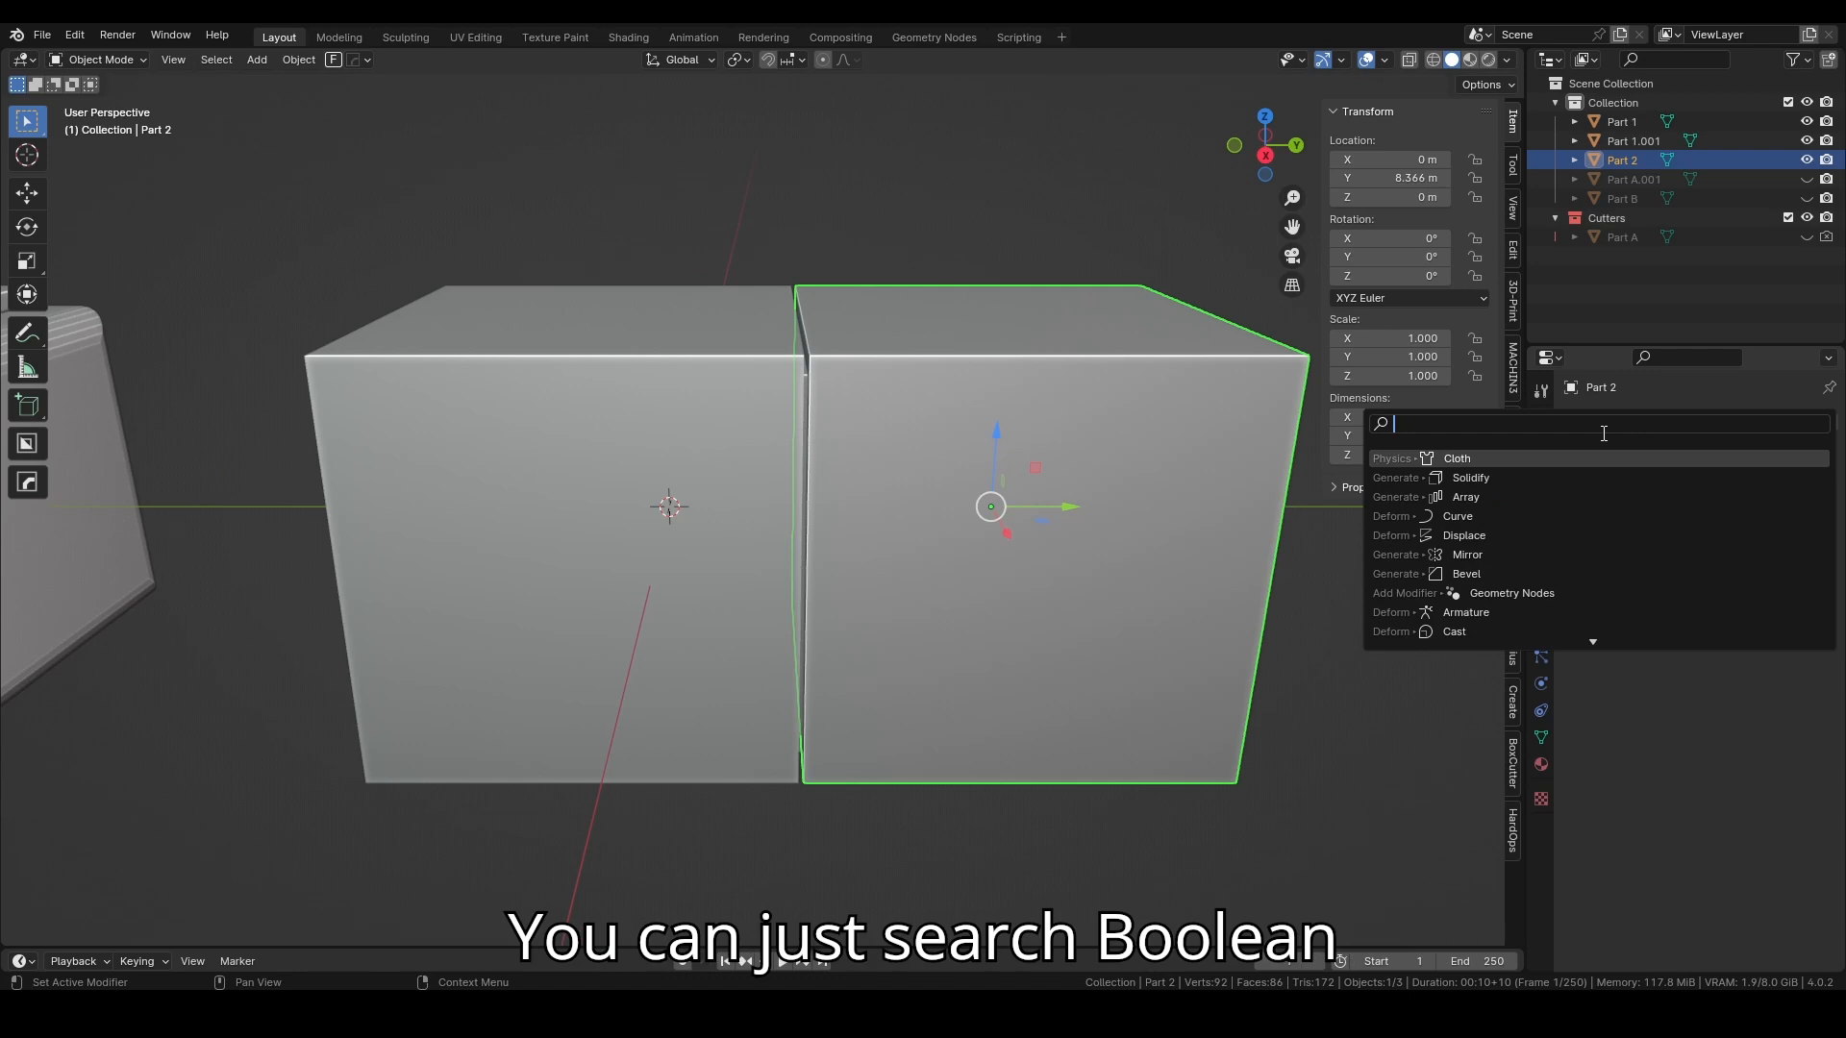
type("boolean")
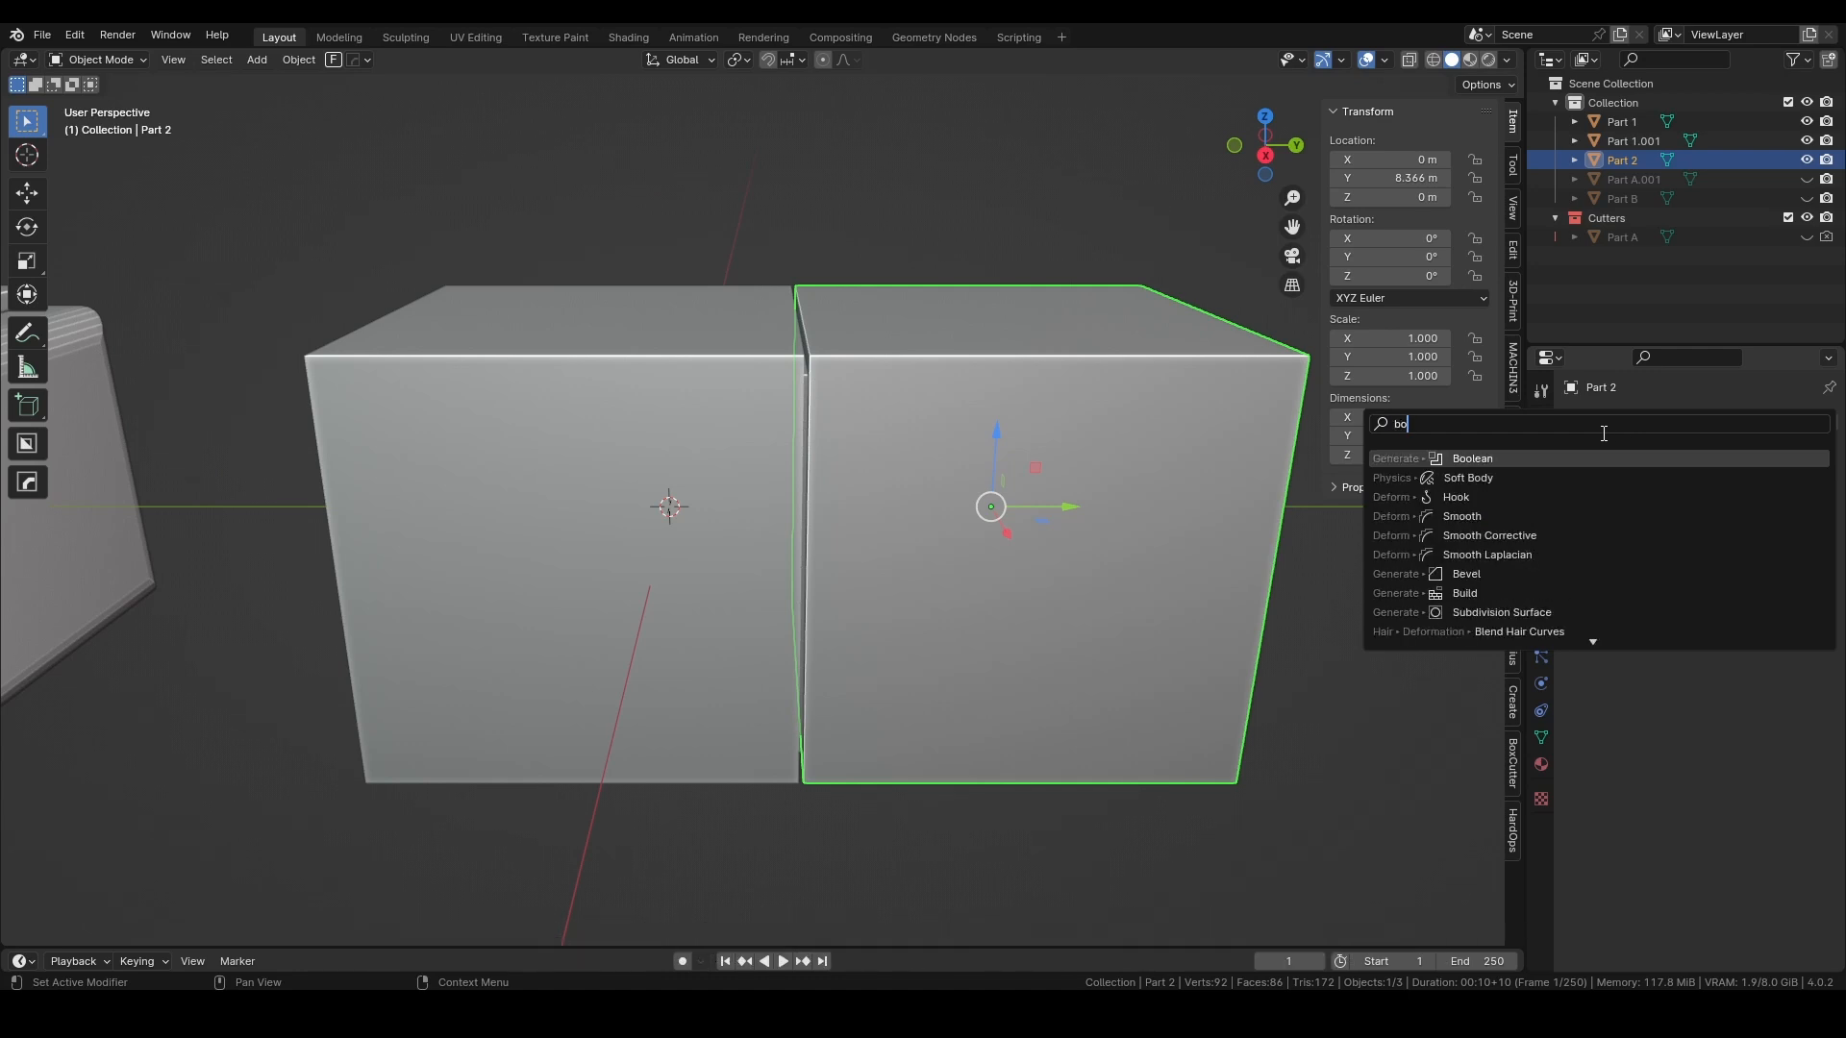
key("Return")
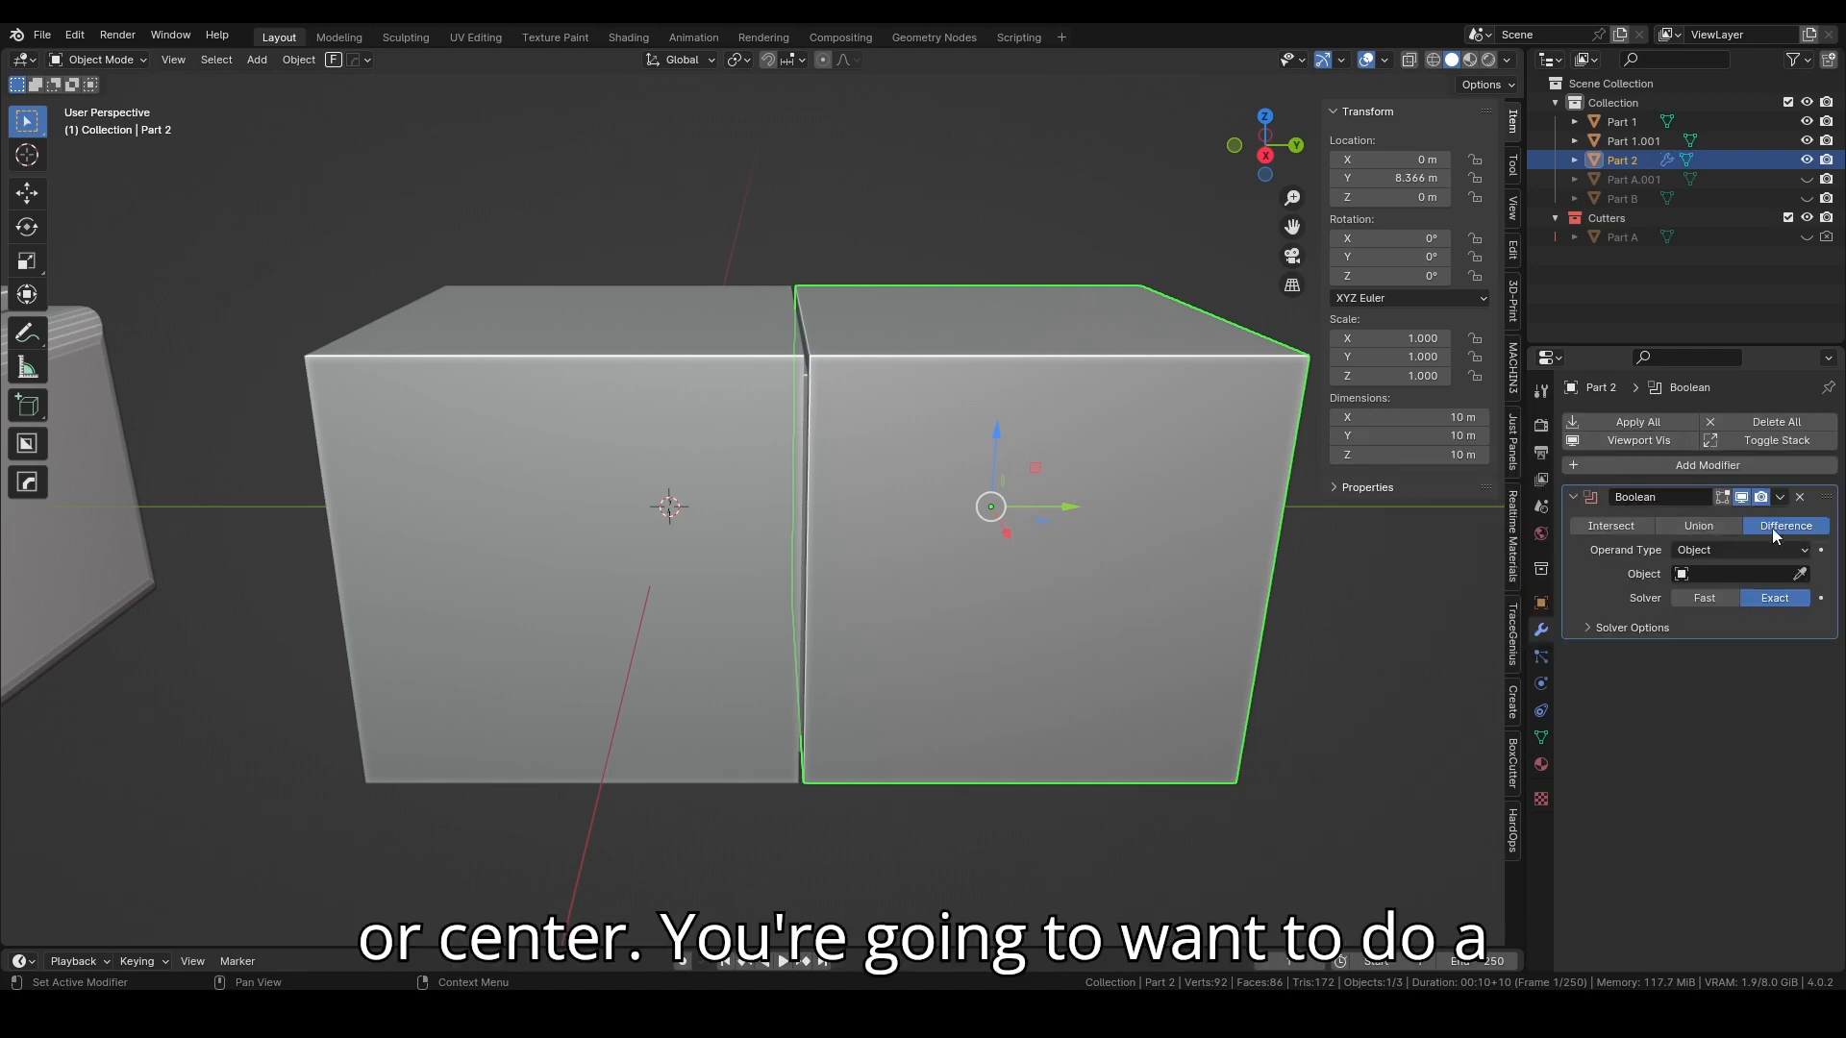
left_click(1800, 574)
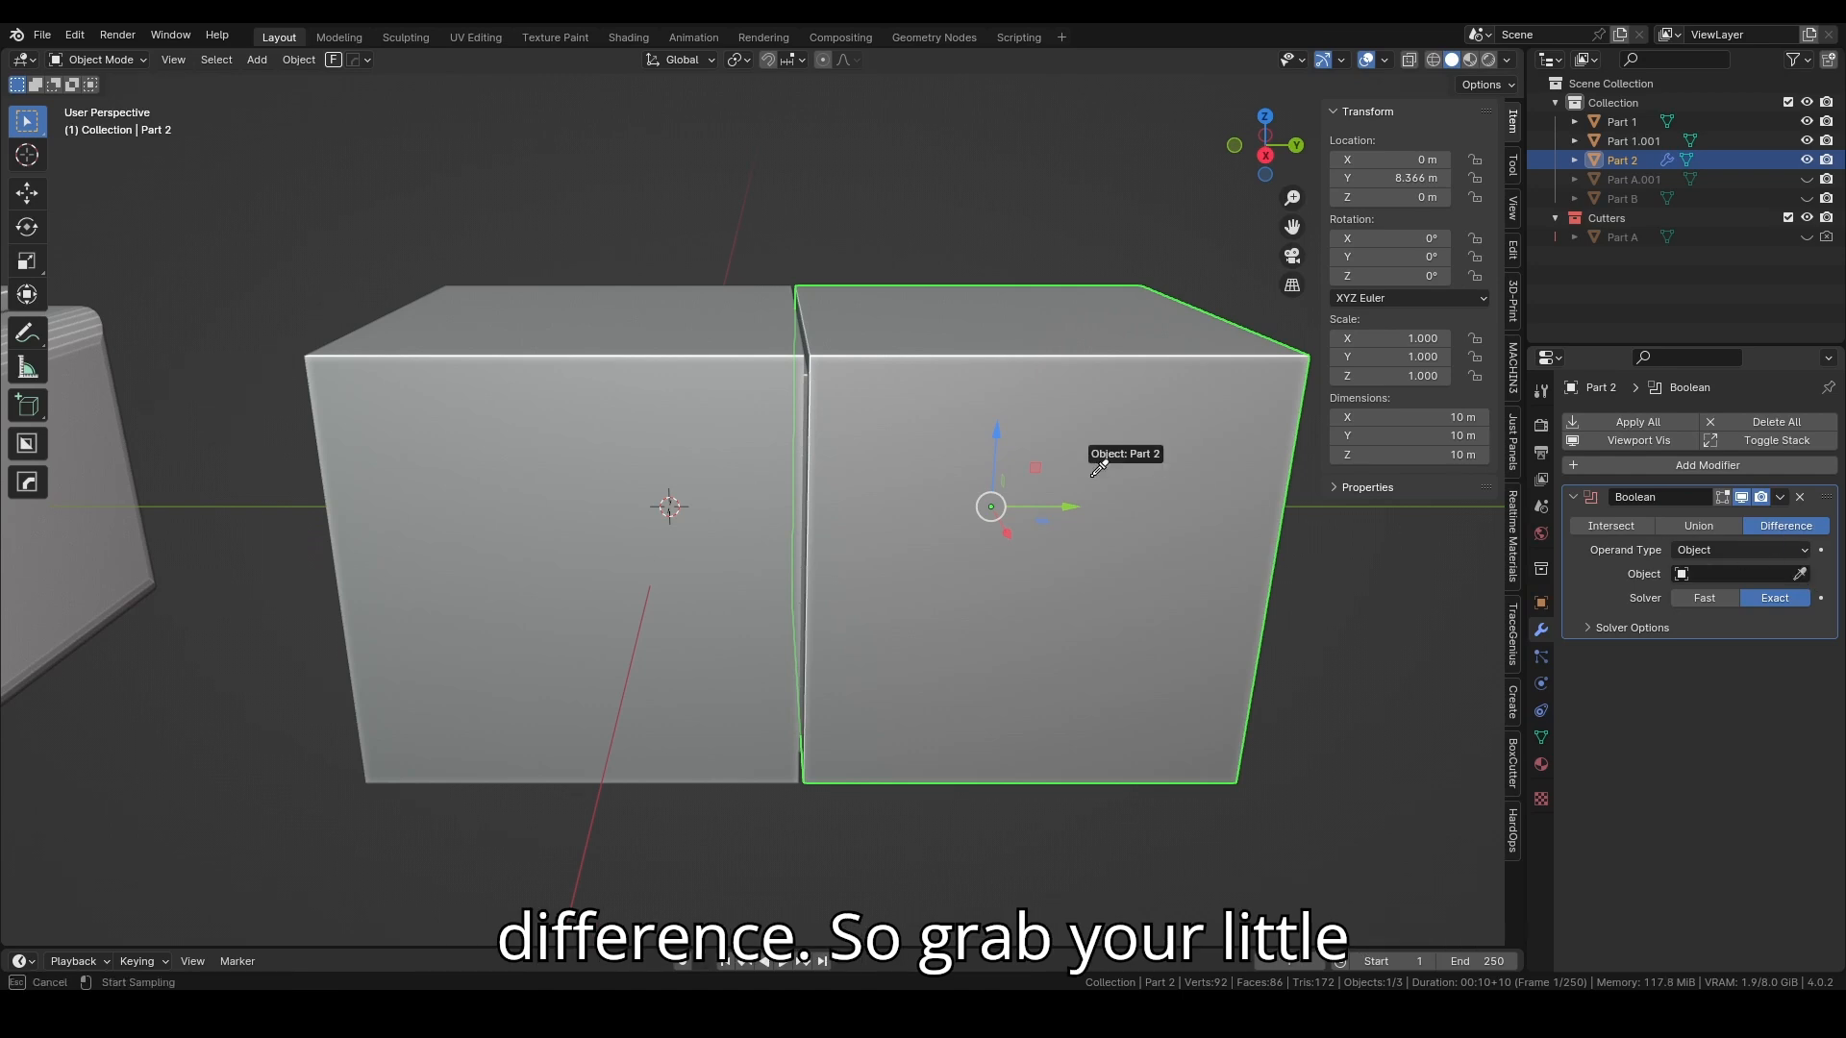
left_click(643, 420)
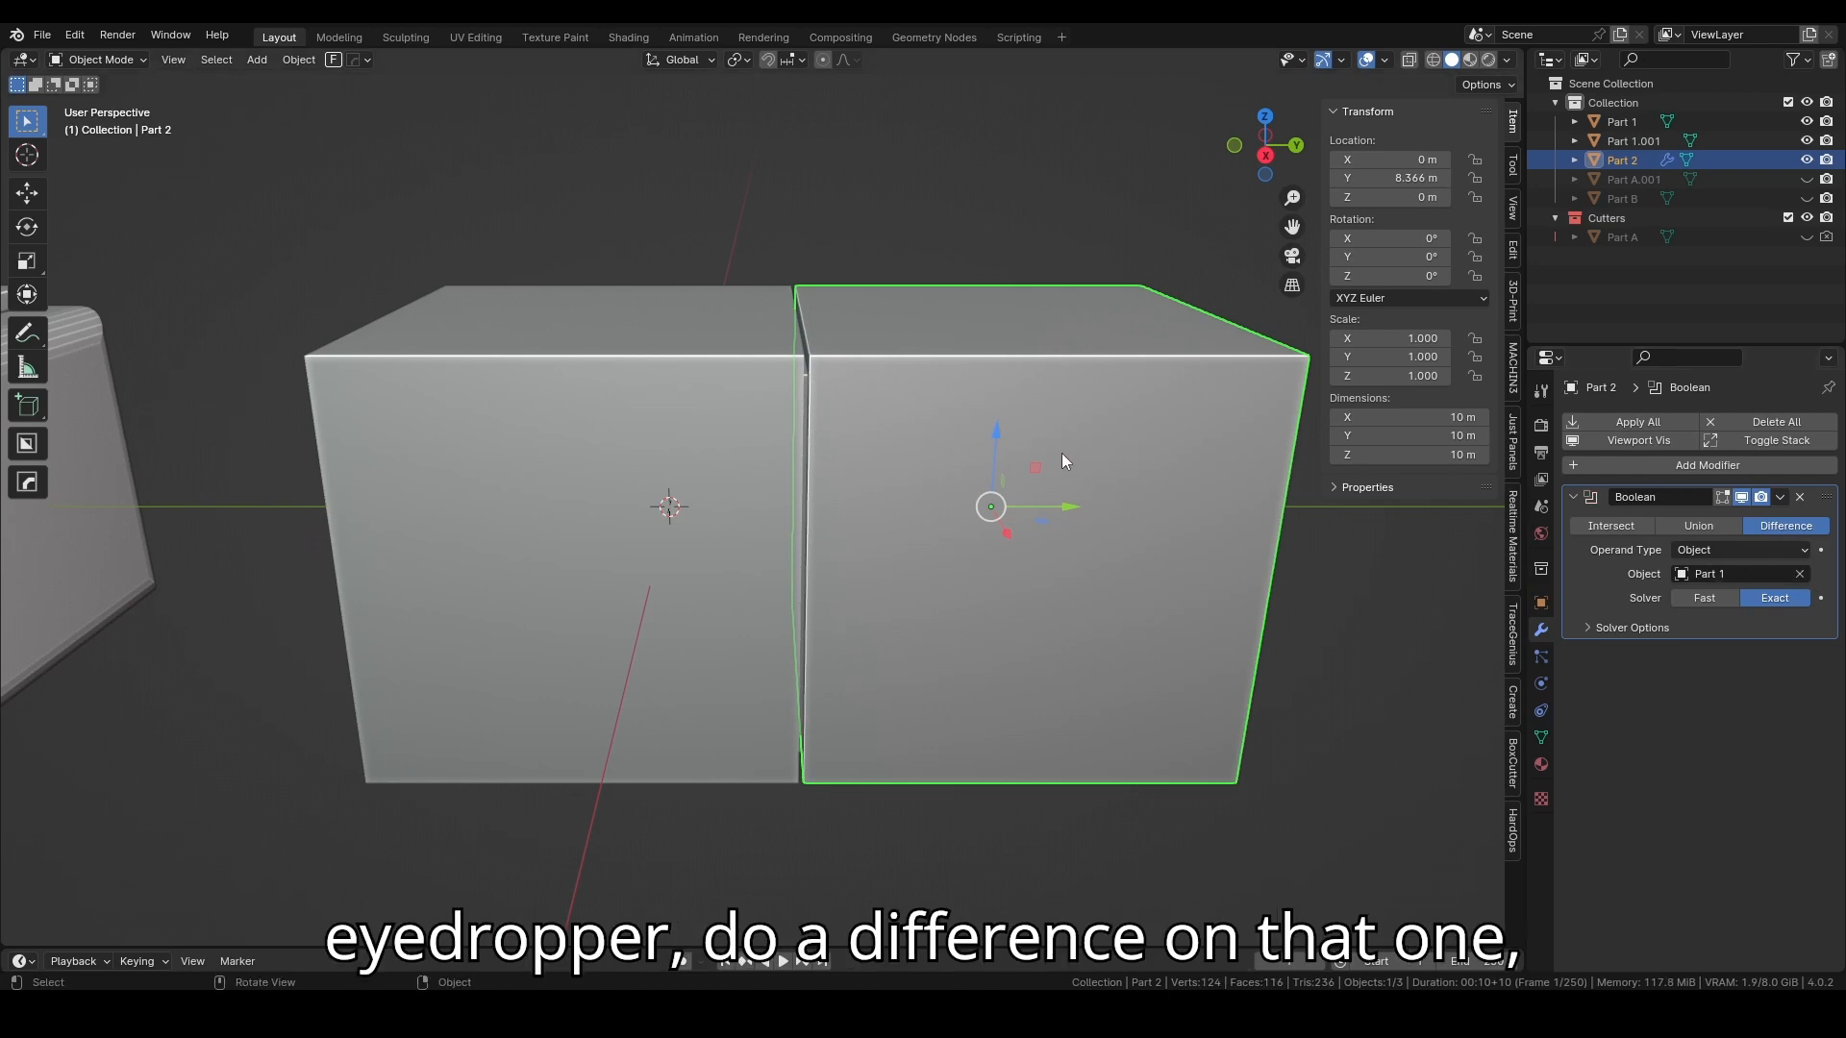
Step: Switch to wireframe display and move Part 2 0.57639 m along Y away from Part 1
scroll(1057, 450, "up", 1)
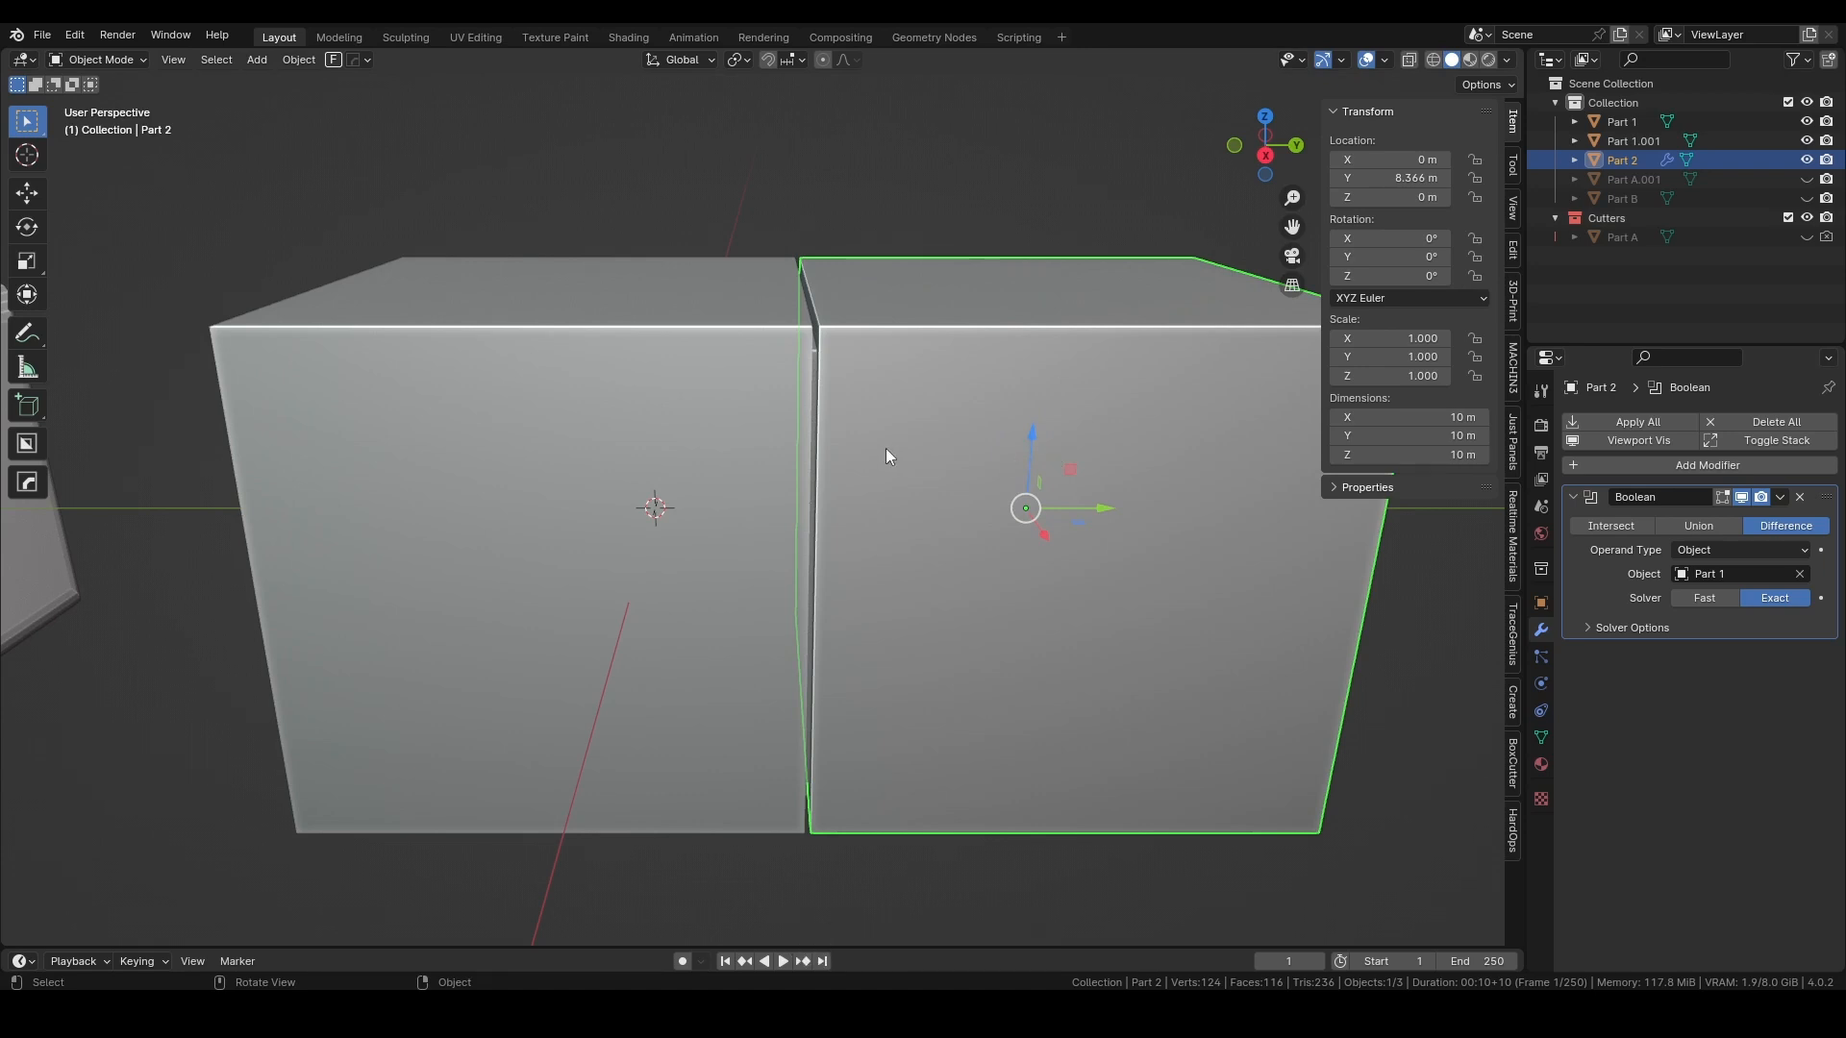
middle_click_drag(884, 447, 892, 446)
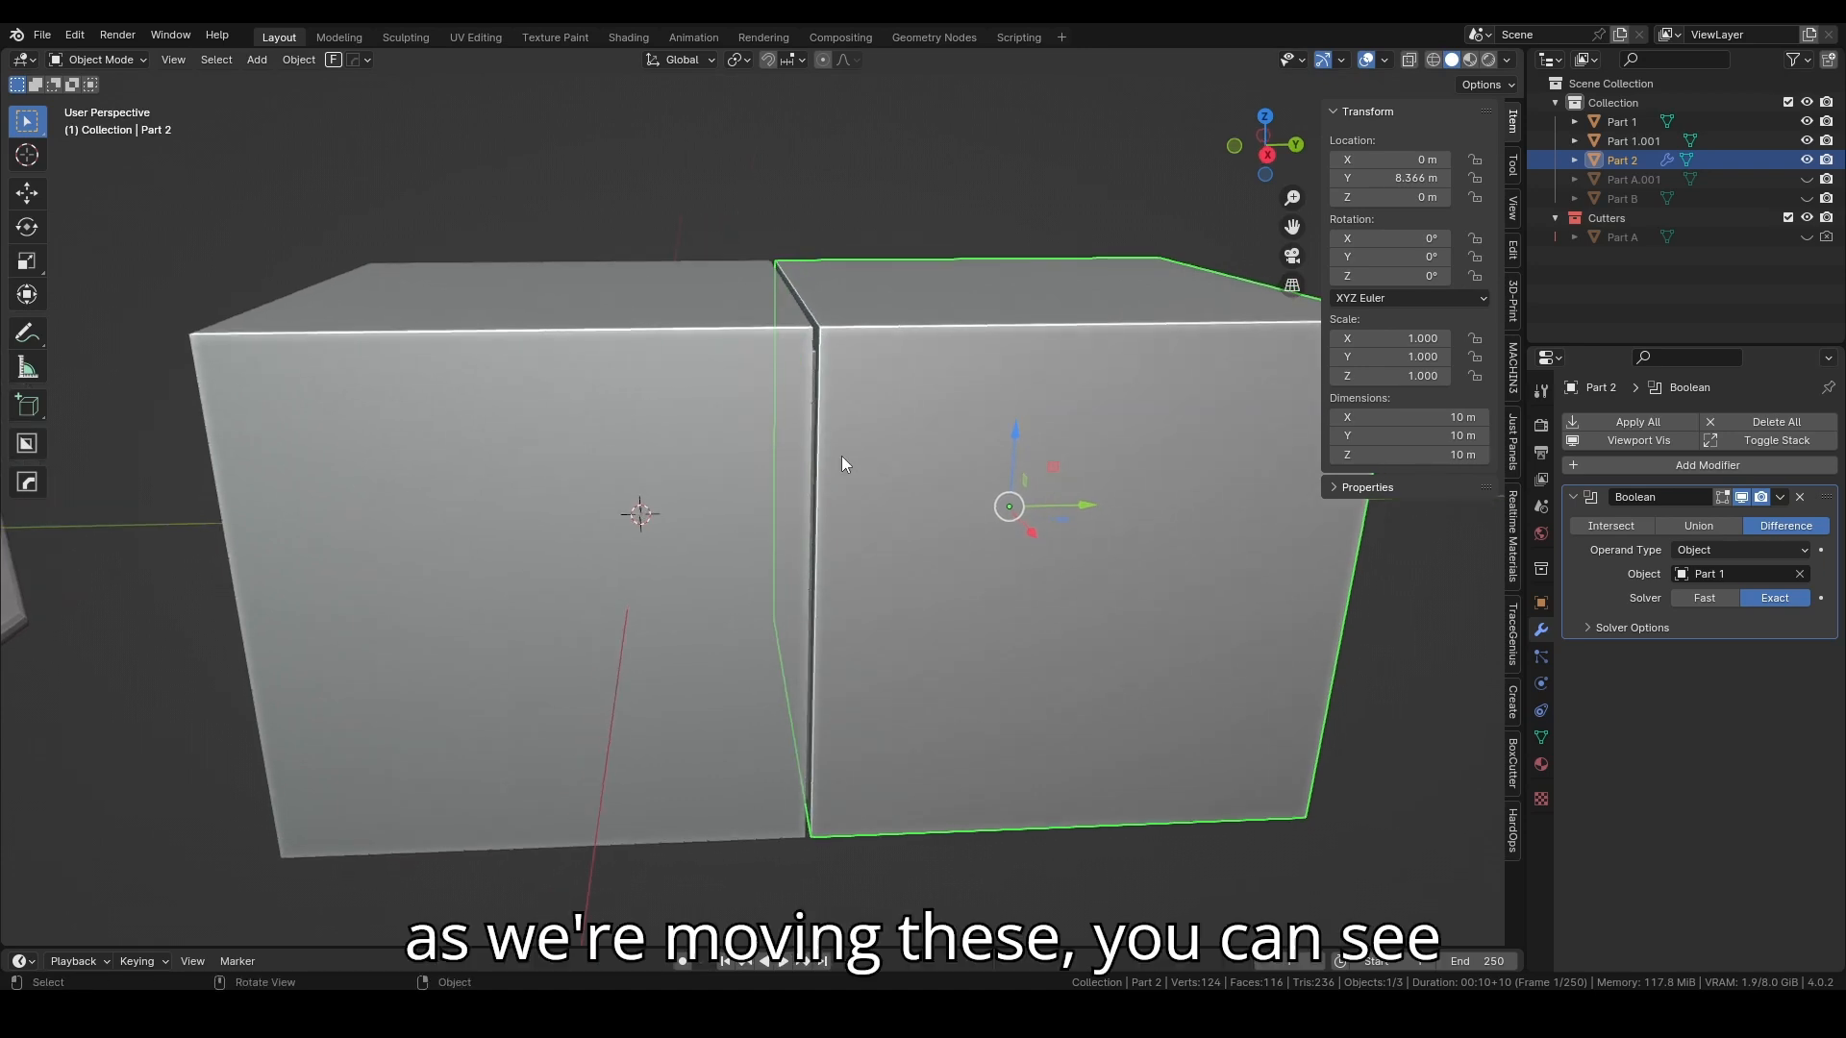
key("shift+z")
mouse_move(1078, 510)
left_mouse_down()
mouse_move(1201, 505)
mouse_move(1076, 509)
mouse_move(1187, 507)
mouse_move(1099, 510)
left_mouse_up()
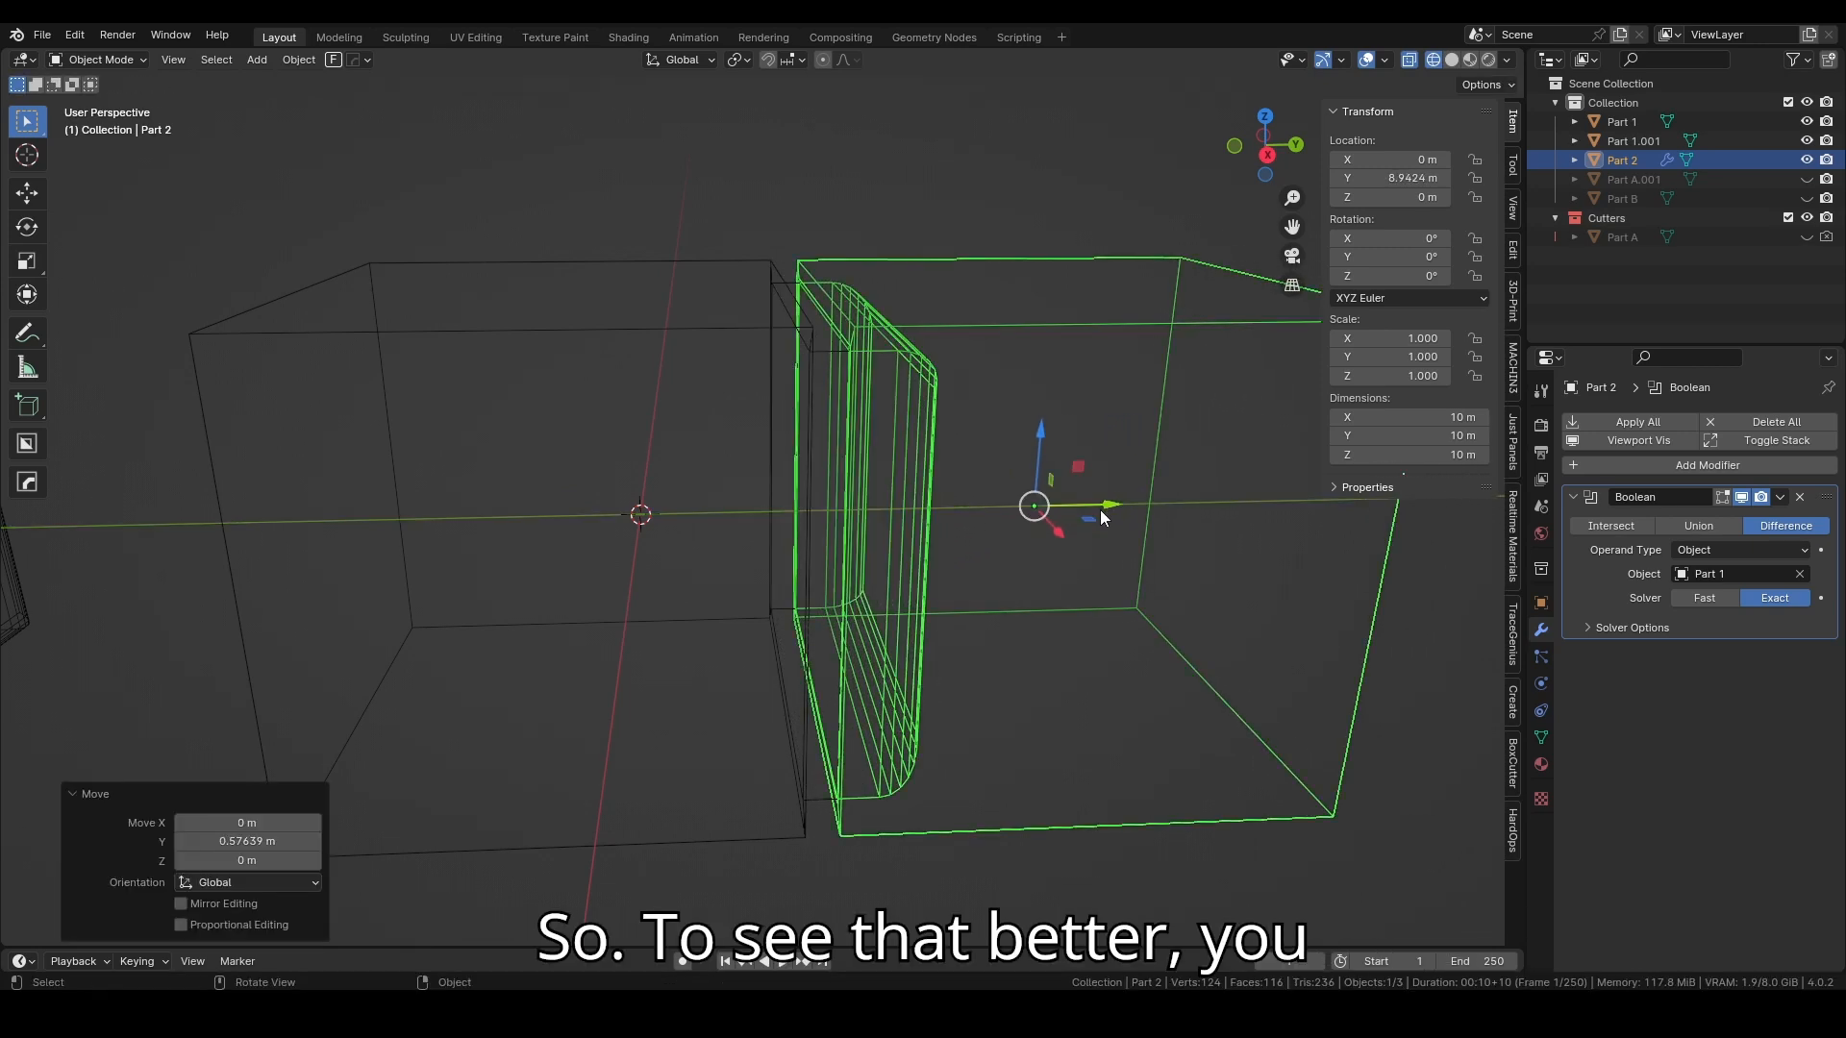
key("shift+z")
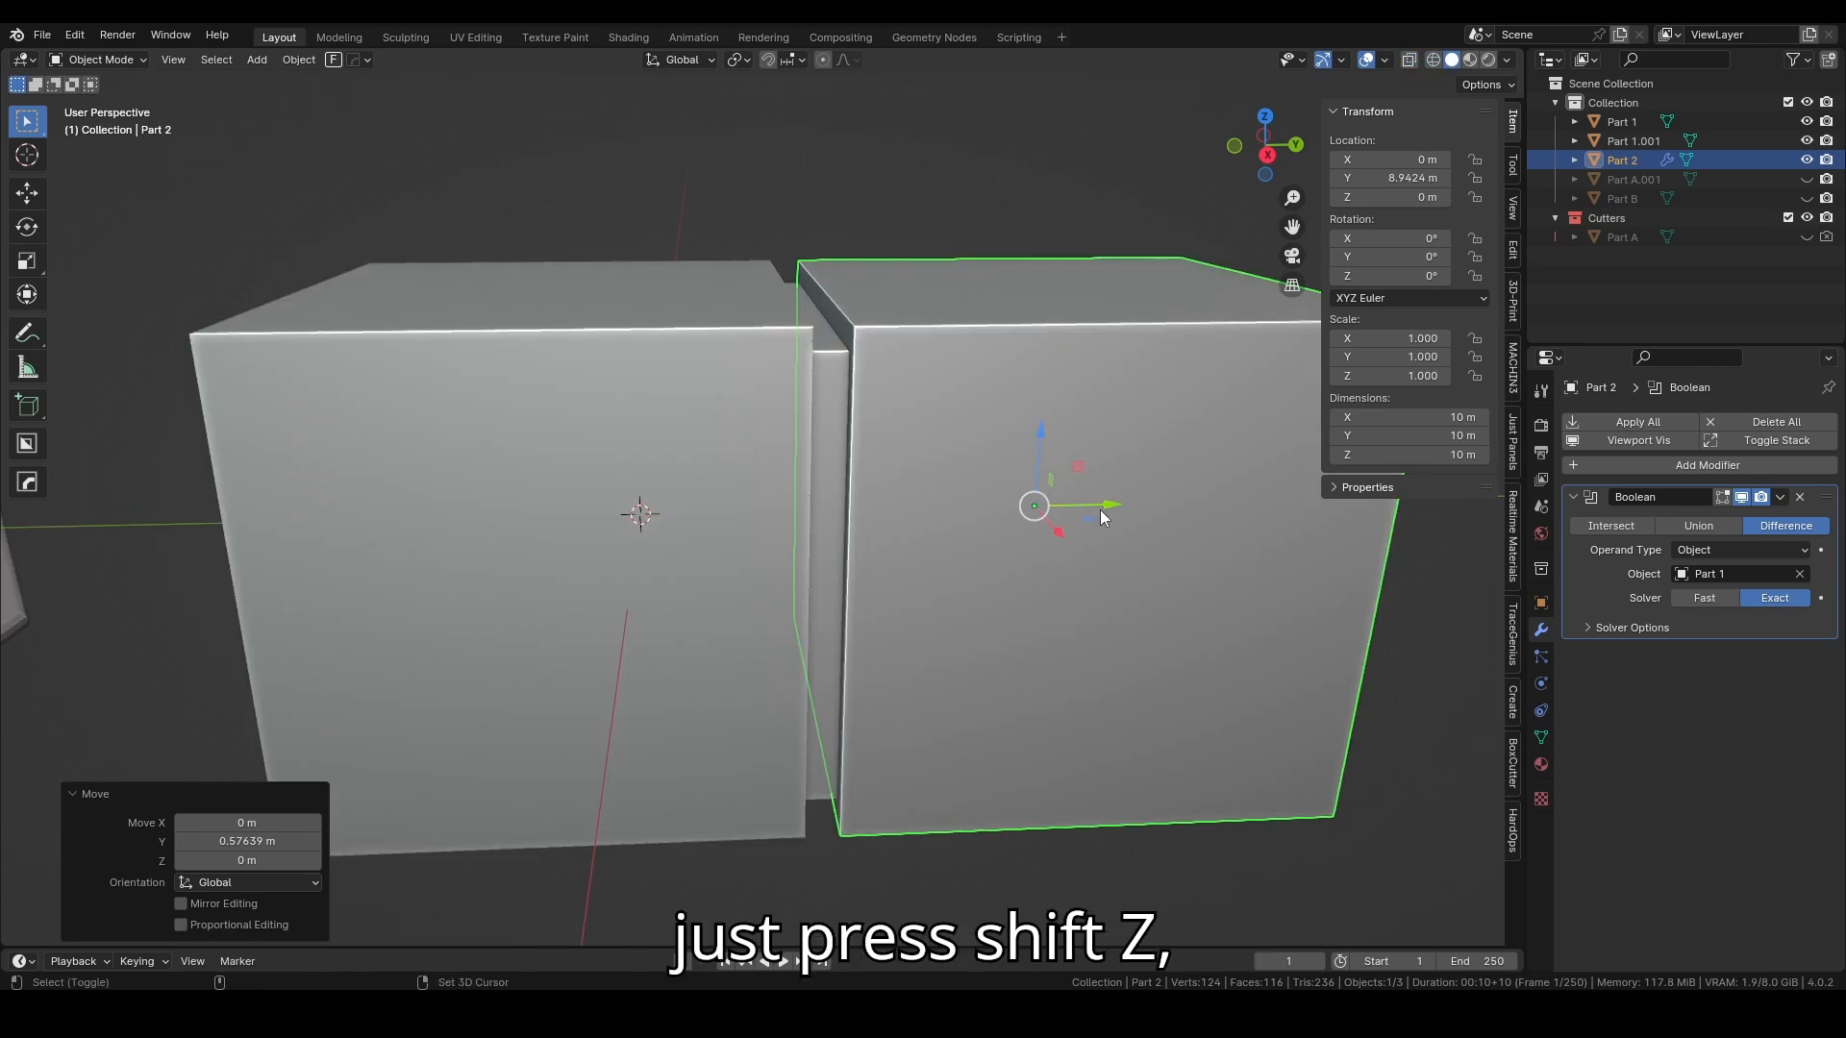
key("shift+z")
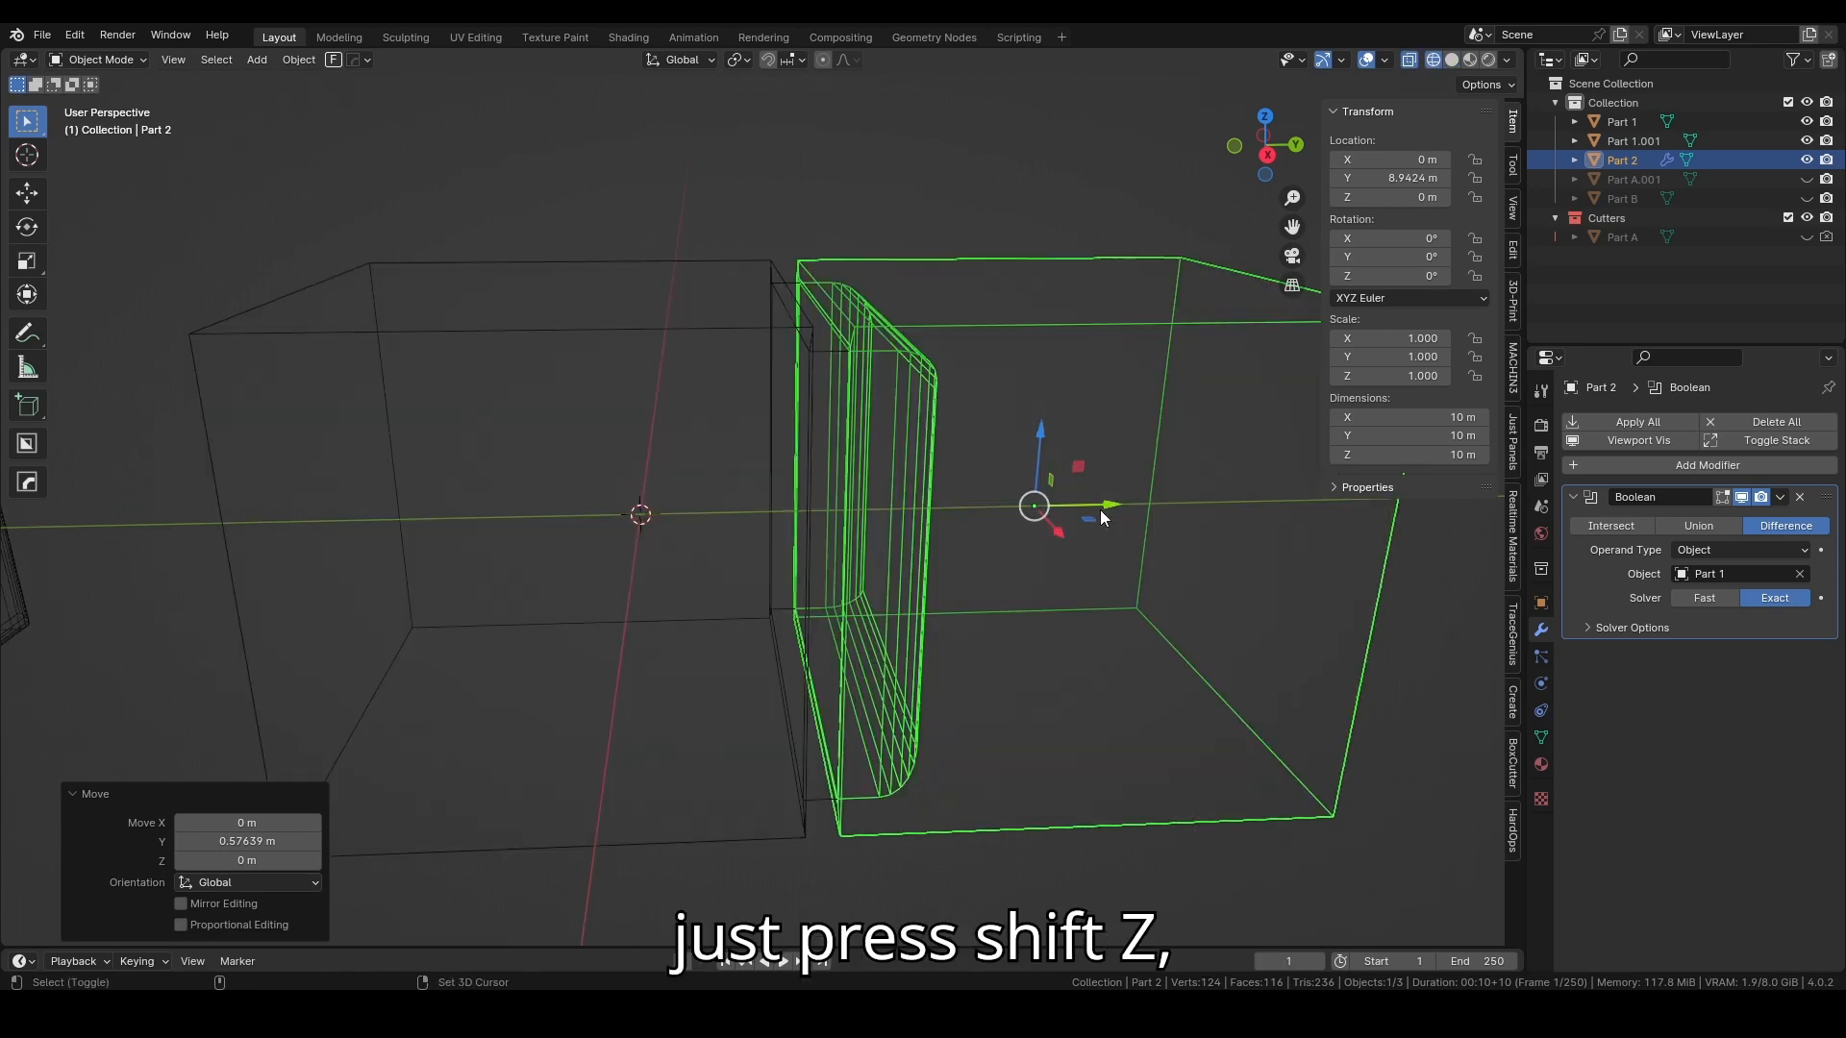
Step: In the right orthographic view, move Part 2 back toward Part 1 by 0.63443 m along negative Y
left_click(1267, 155)
scroll(1020, 404, "up", 3)
middle_click_drag(988, 574, 770, 417, "shift")
scroll(775, 424, "down", 2)
left_click_drag(1185, 555, 1136, 557)
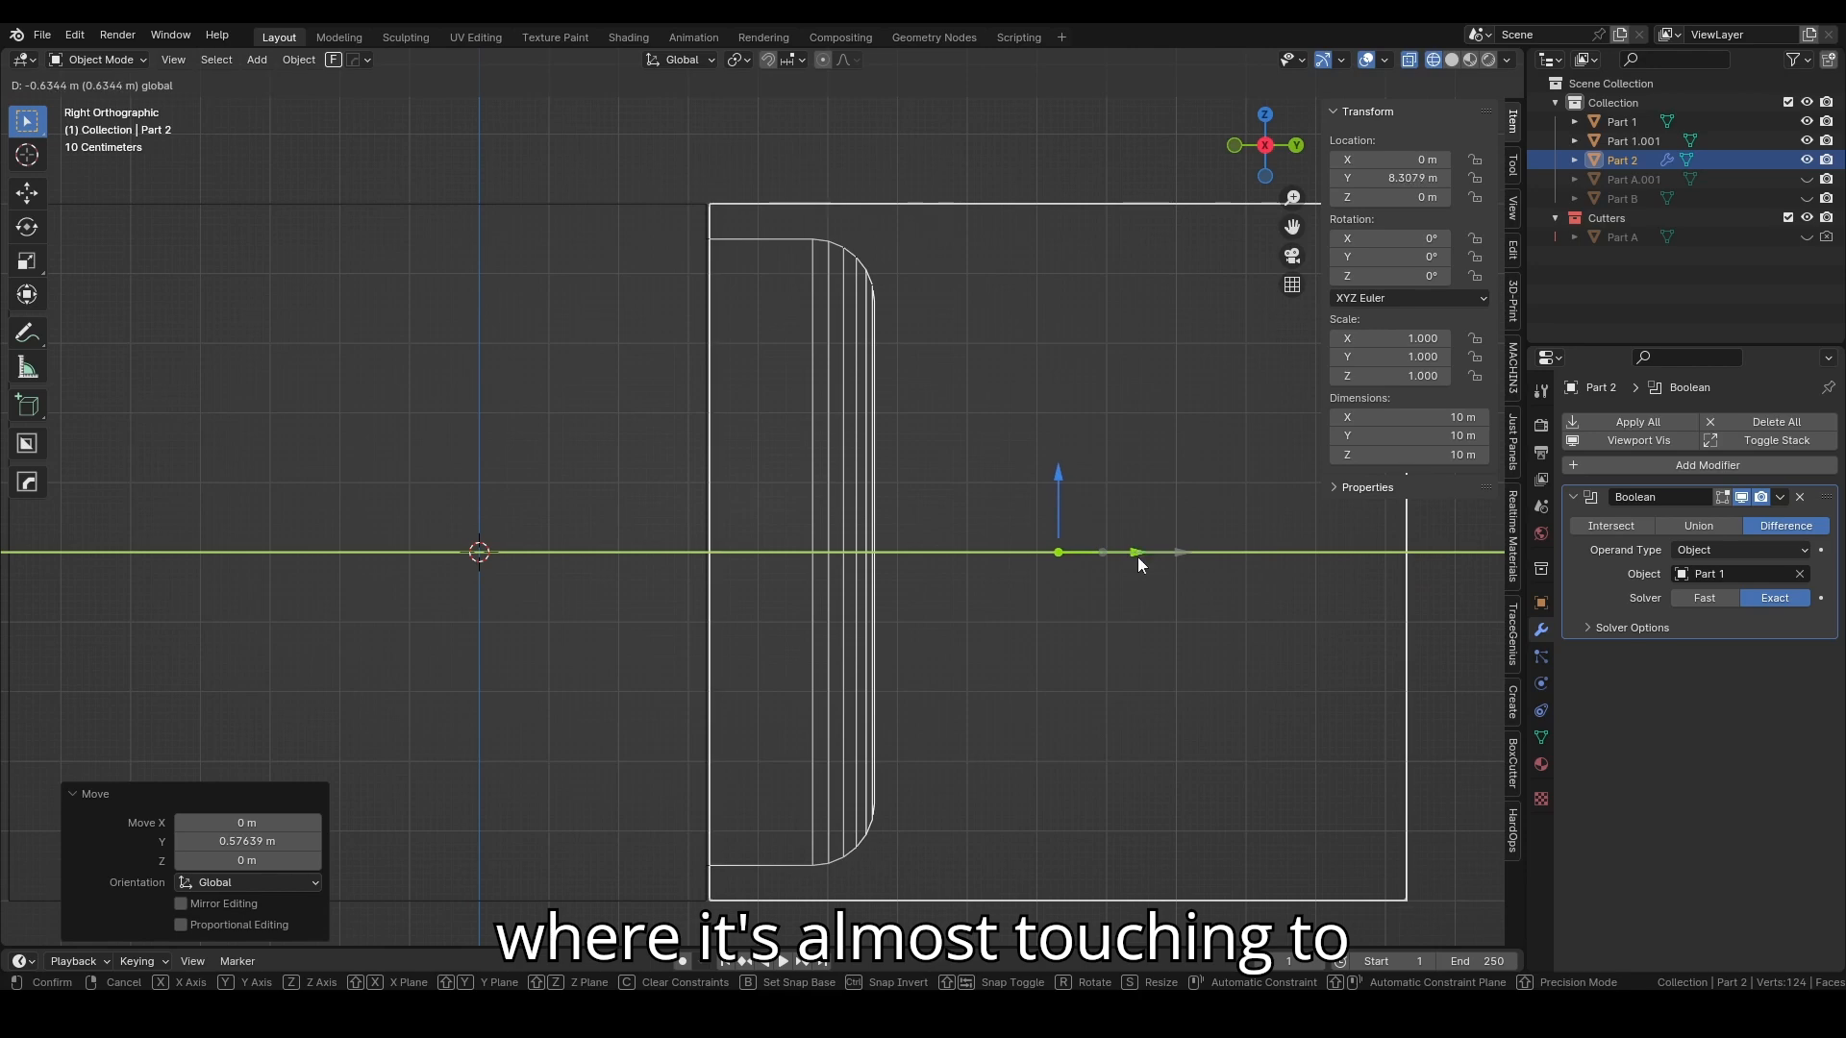
Step: Nudge Part 2 a further 0.023944 m along negative Y to close the seam with Part 1
scroll(896, 463, "up", 3)
middle_click_drag(897, 463, 925, 637, "shift")
scroll(961, 547, "up", 5, "shift")
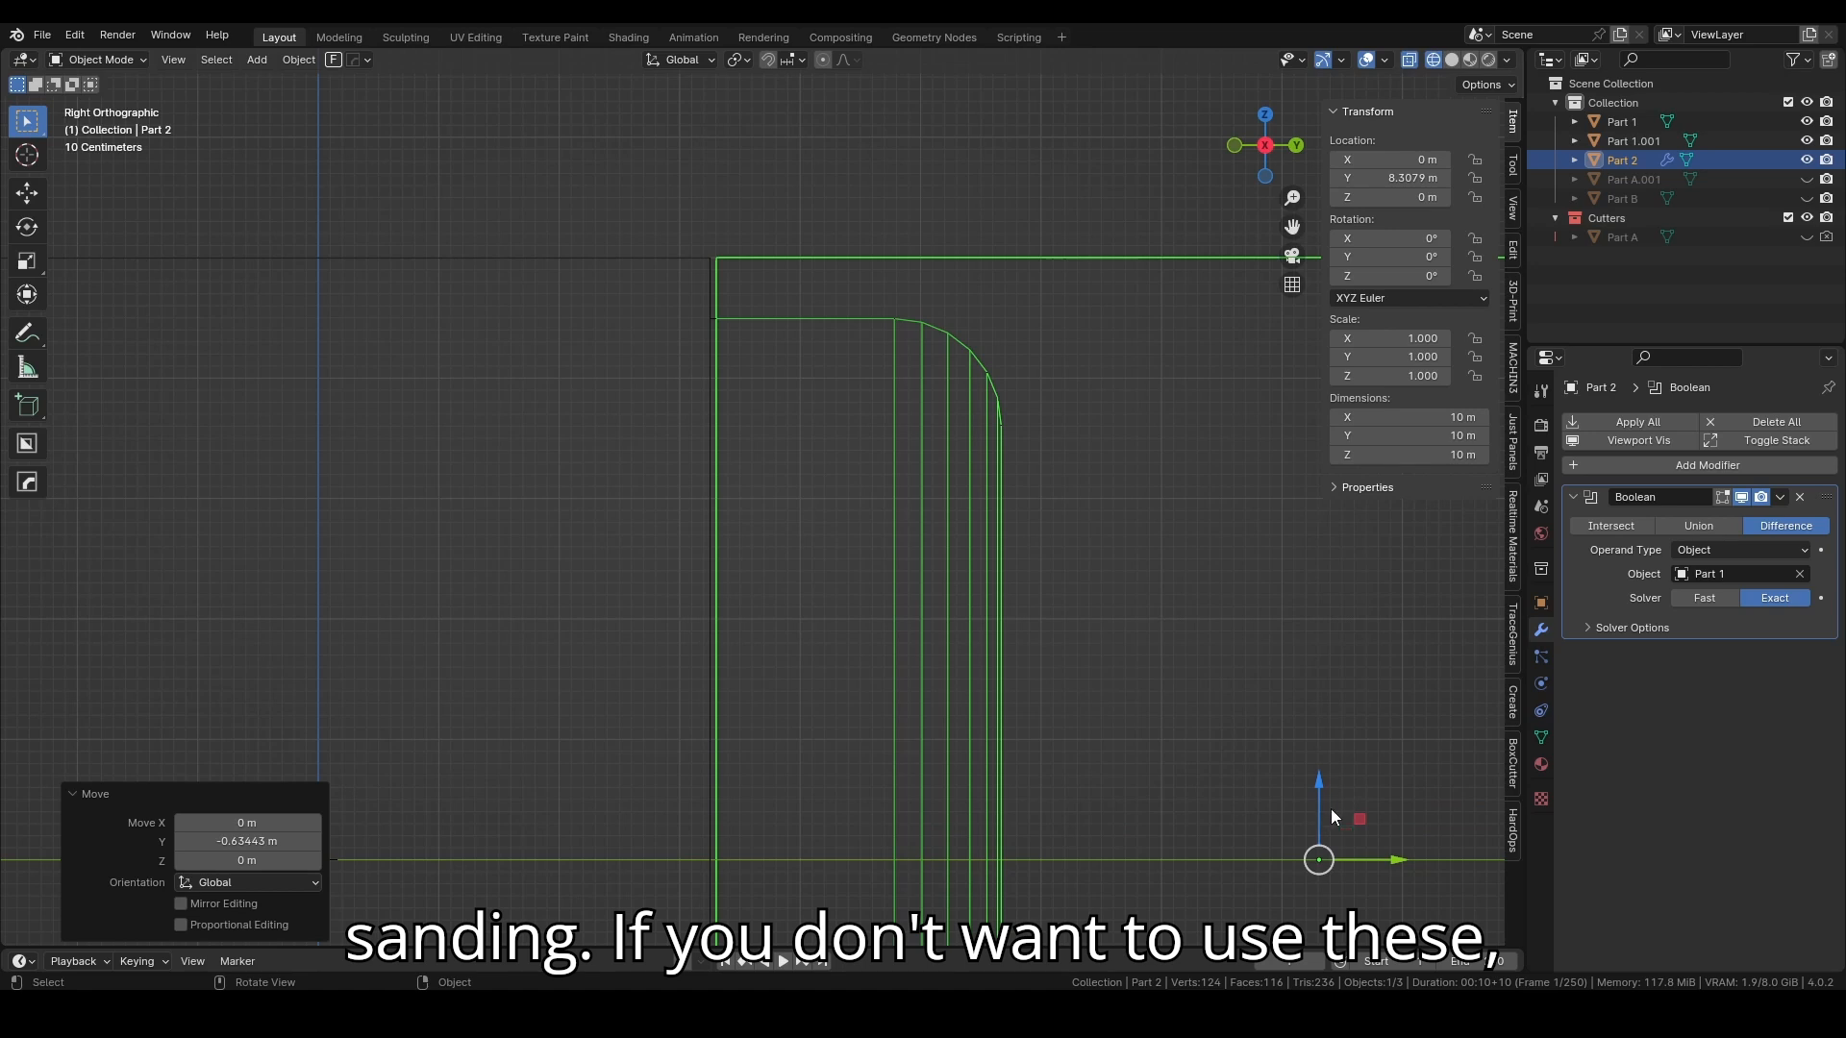
key("g")
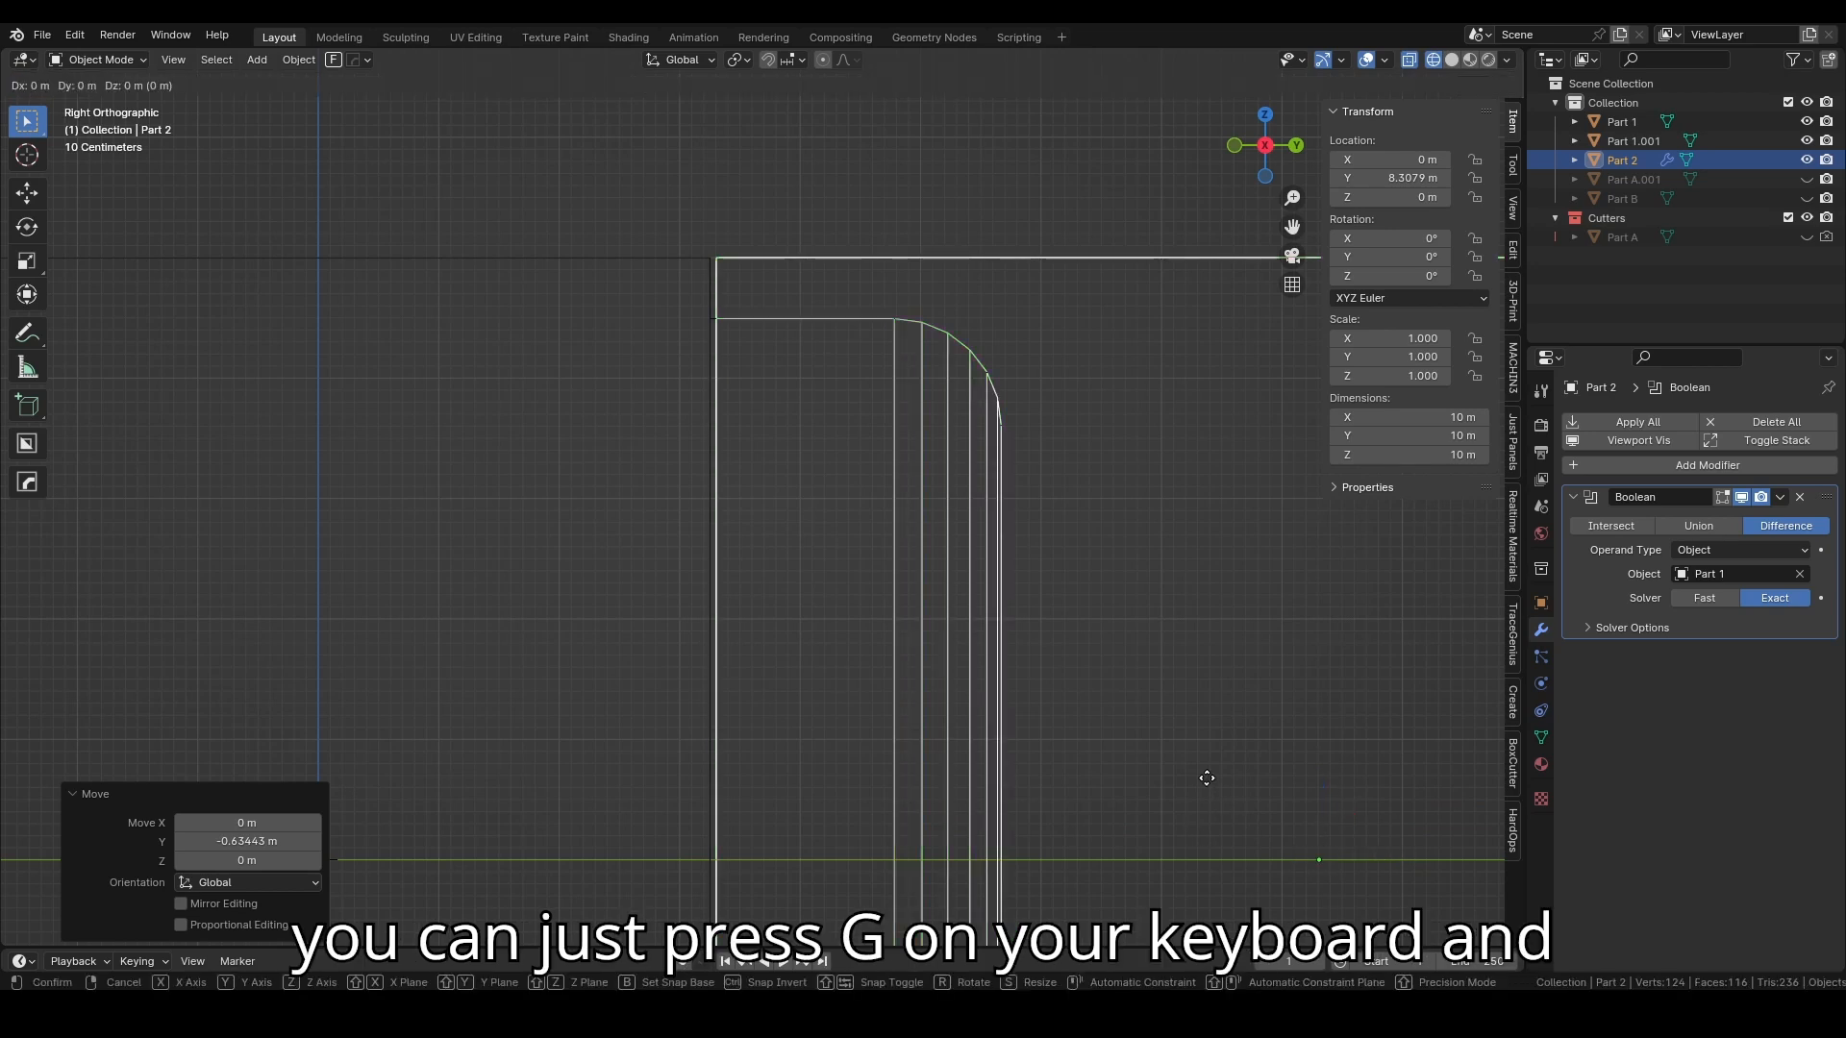
key("y")
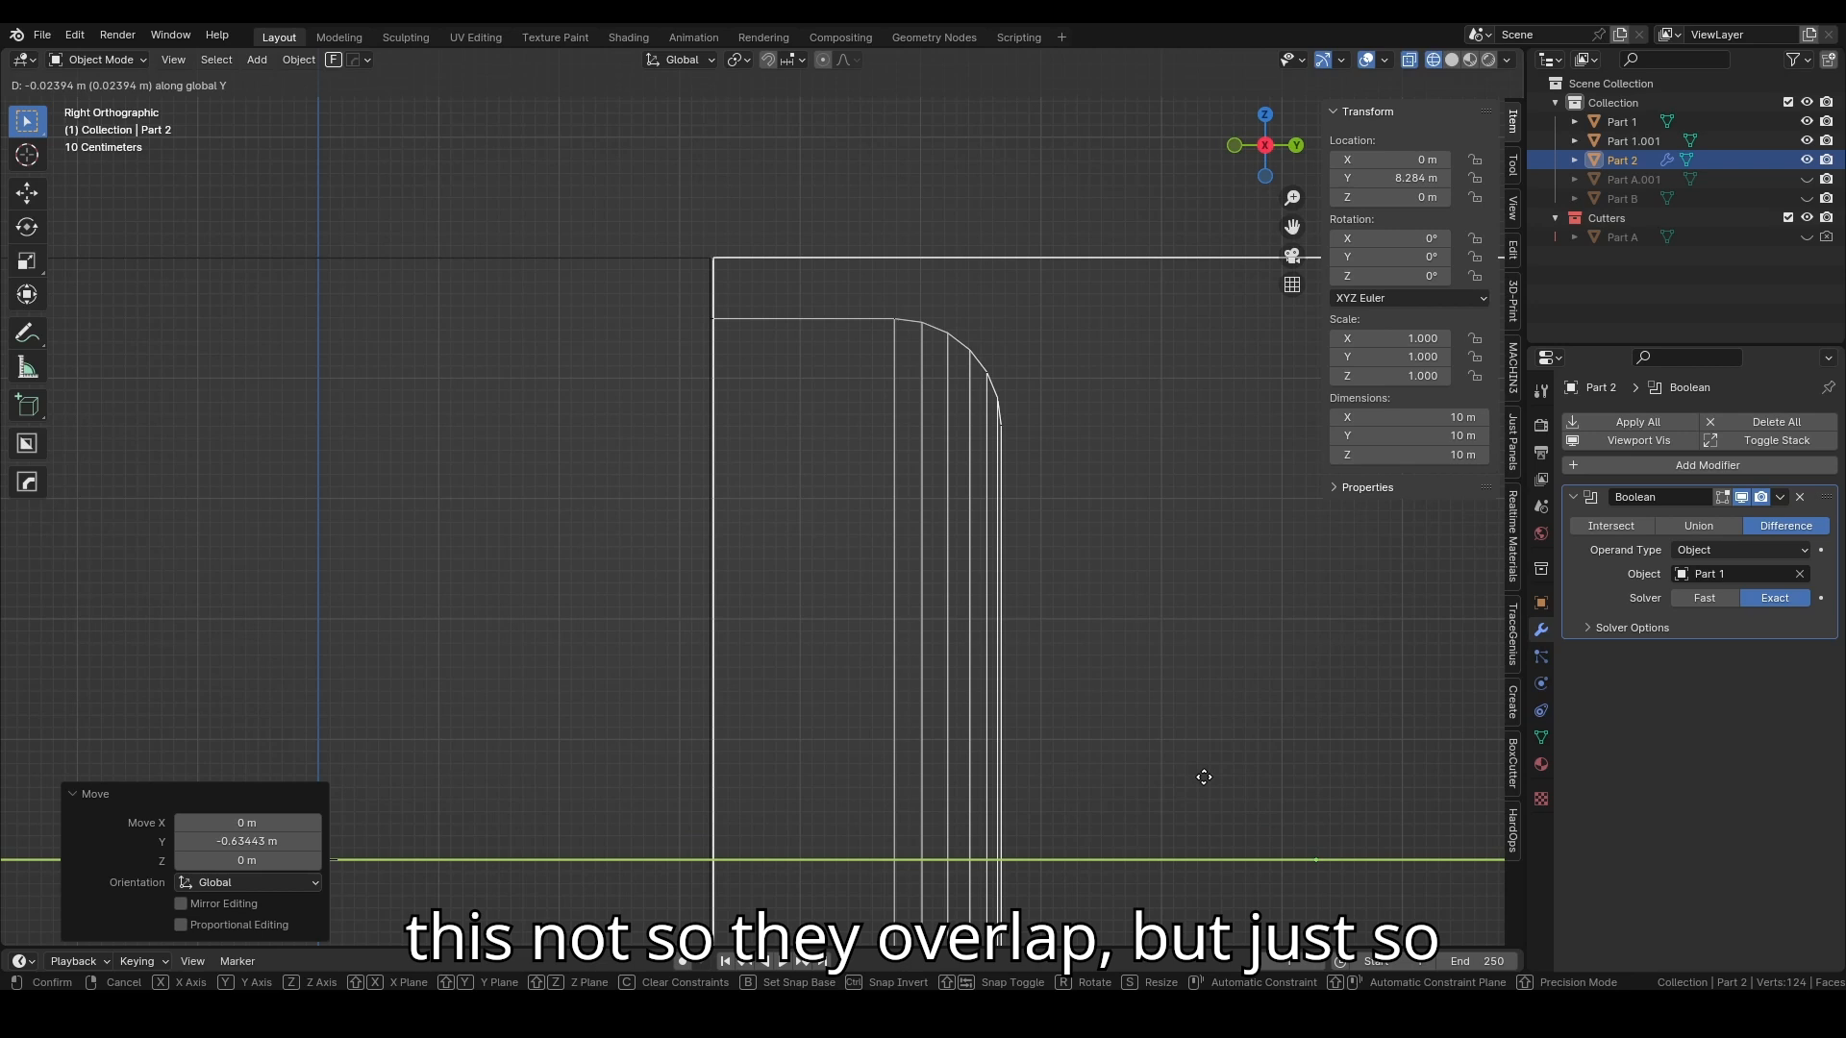
left_click(1203, 777)
Step: Return to solid shading and apply the Boolean modifier on Part 2
middle_click_drag(1105, 688, 1056, 638)
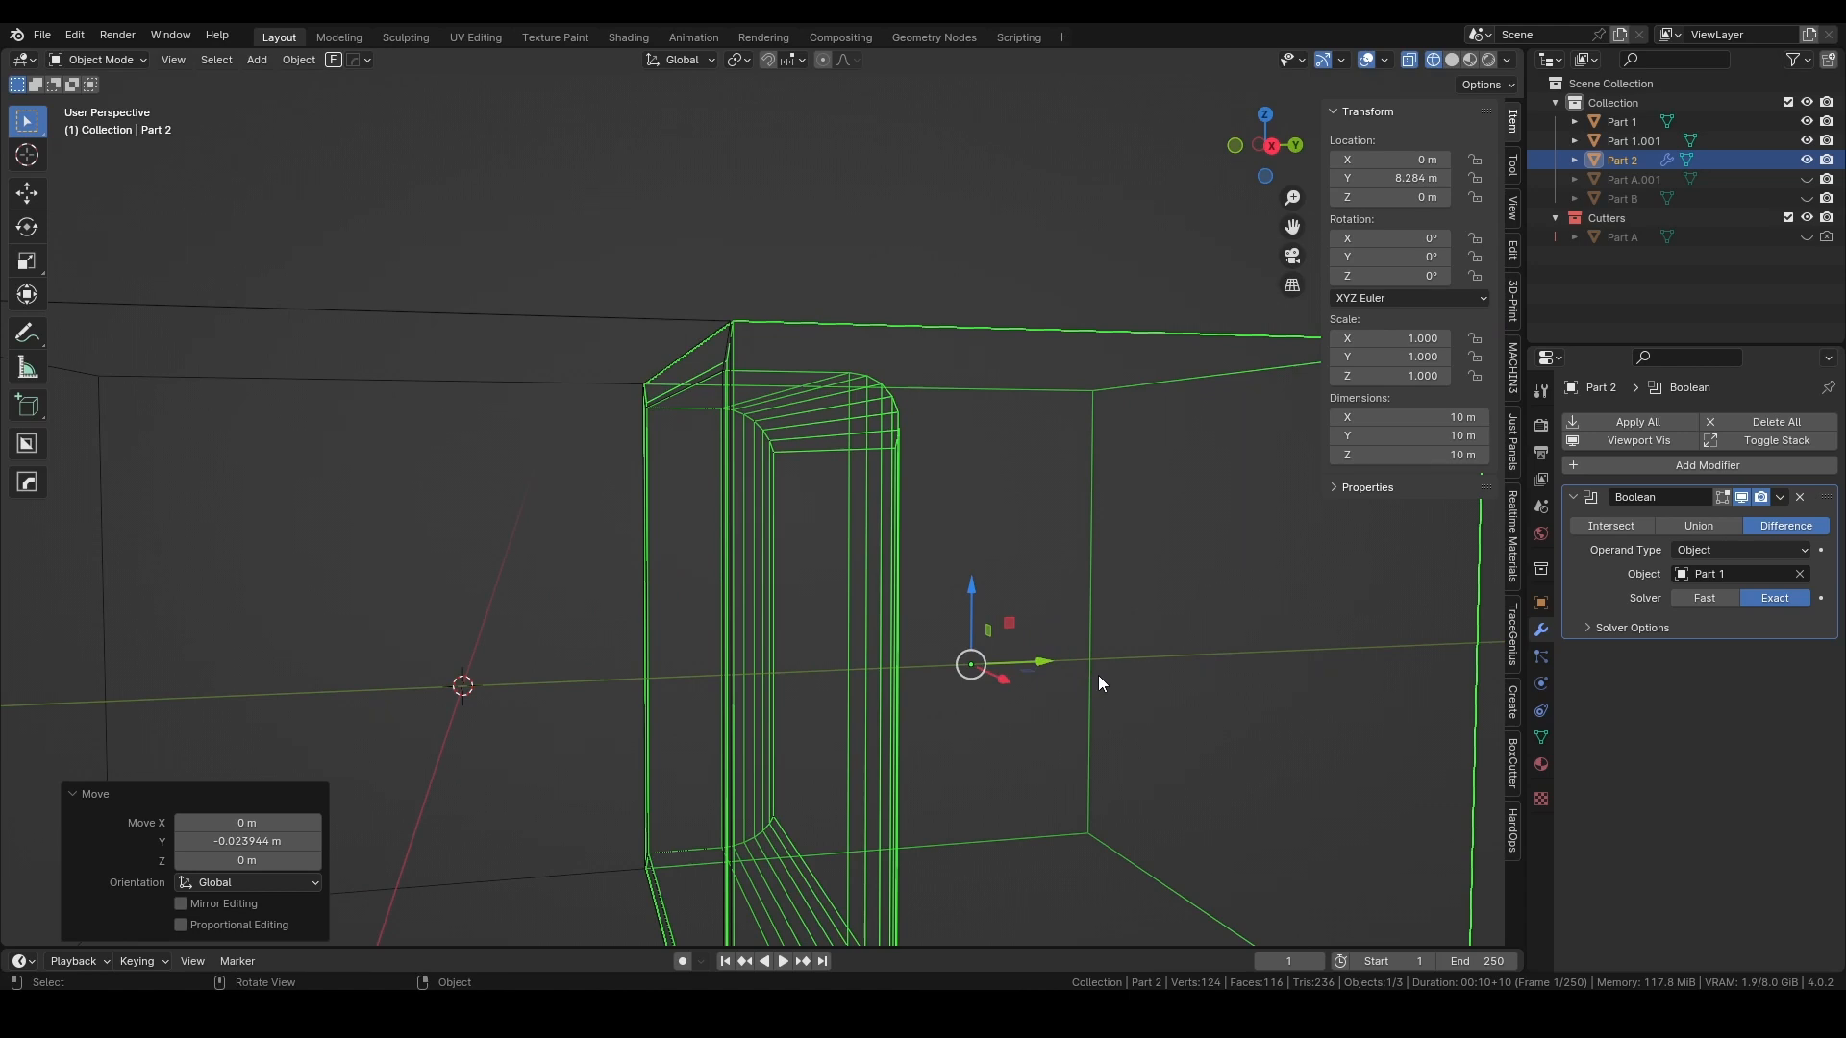
scroll(1098, 675, "down", 5)
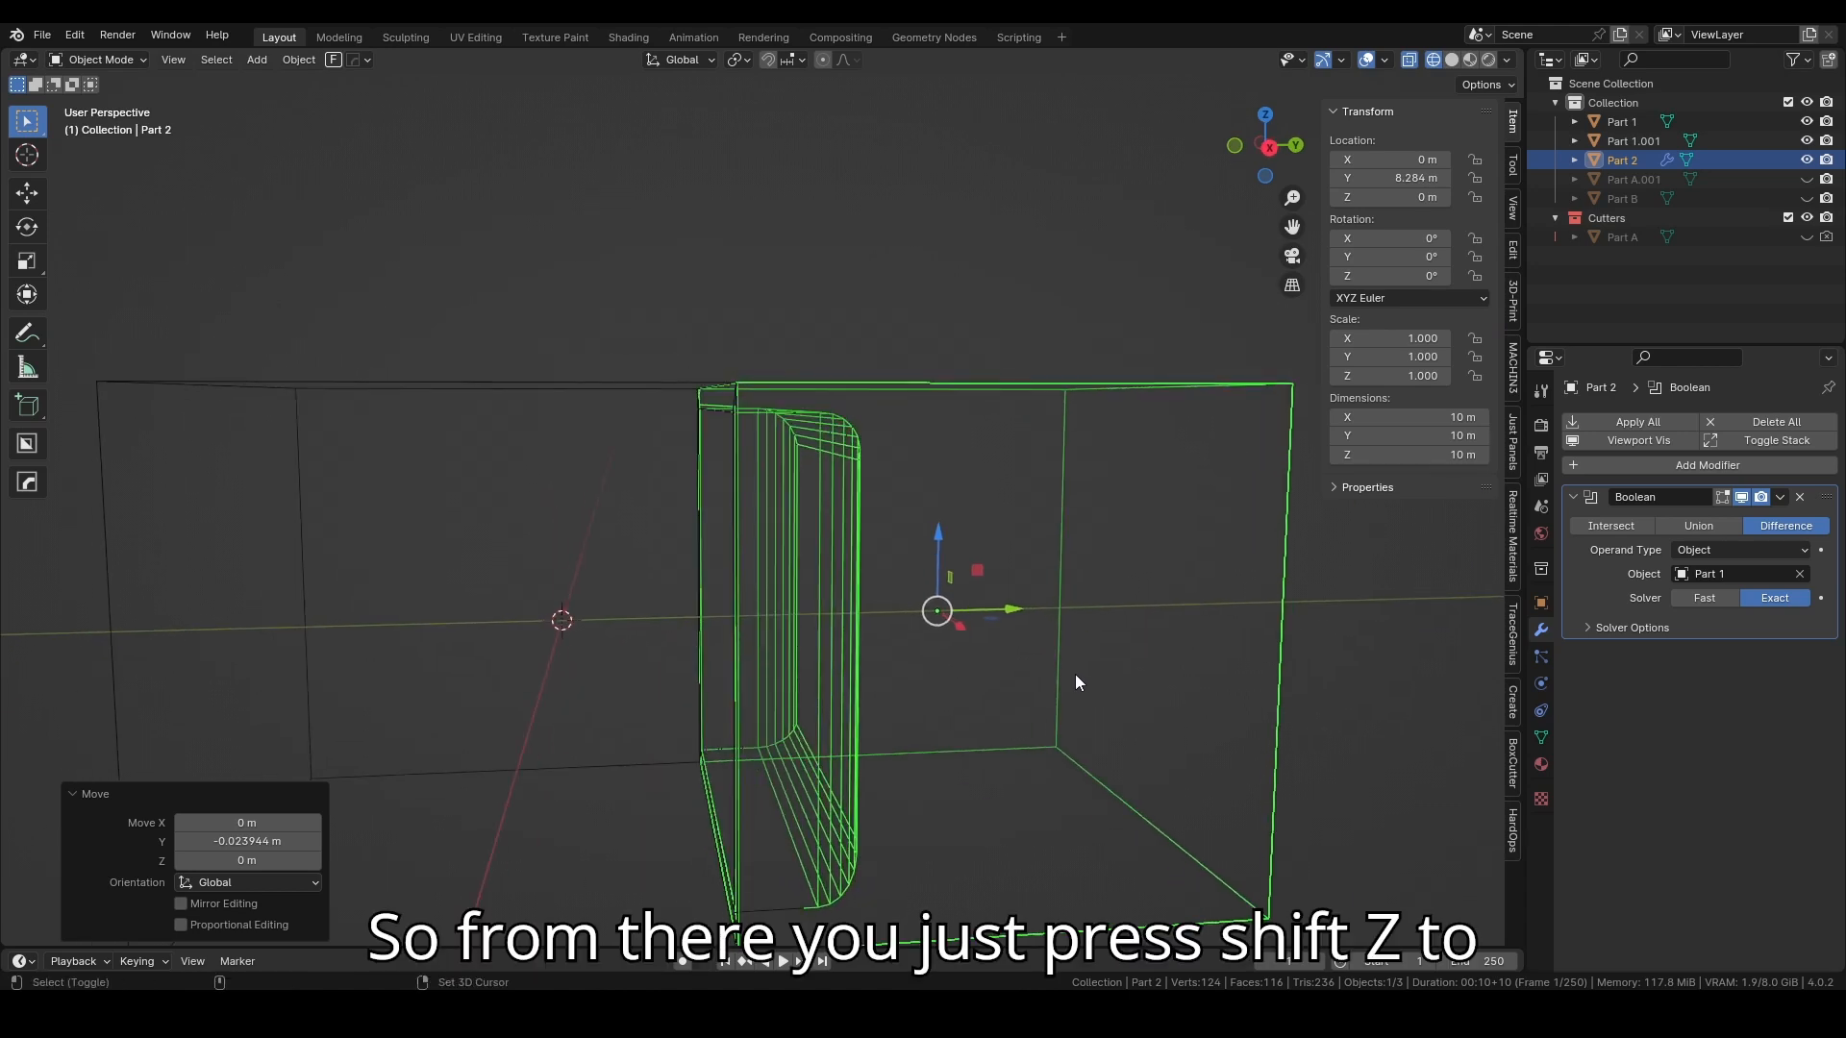
key("shift+z")
scroll(1074, 683, "down", 2)
middle_click_drag(1075, 683, 1063, 690)
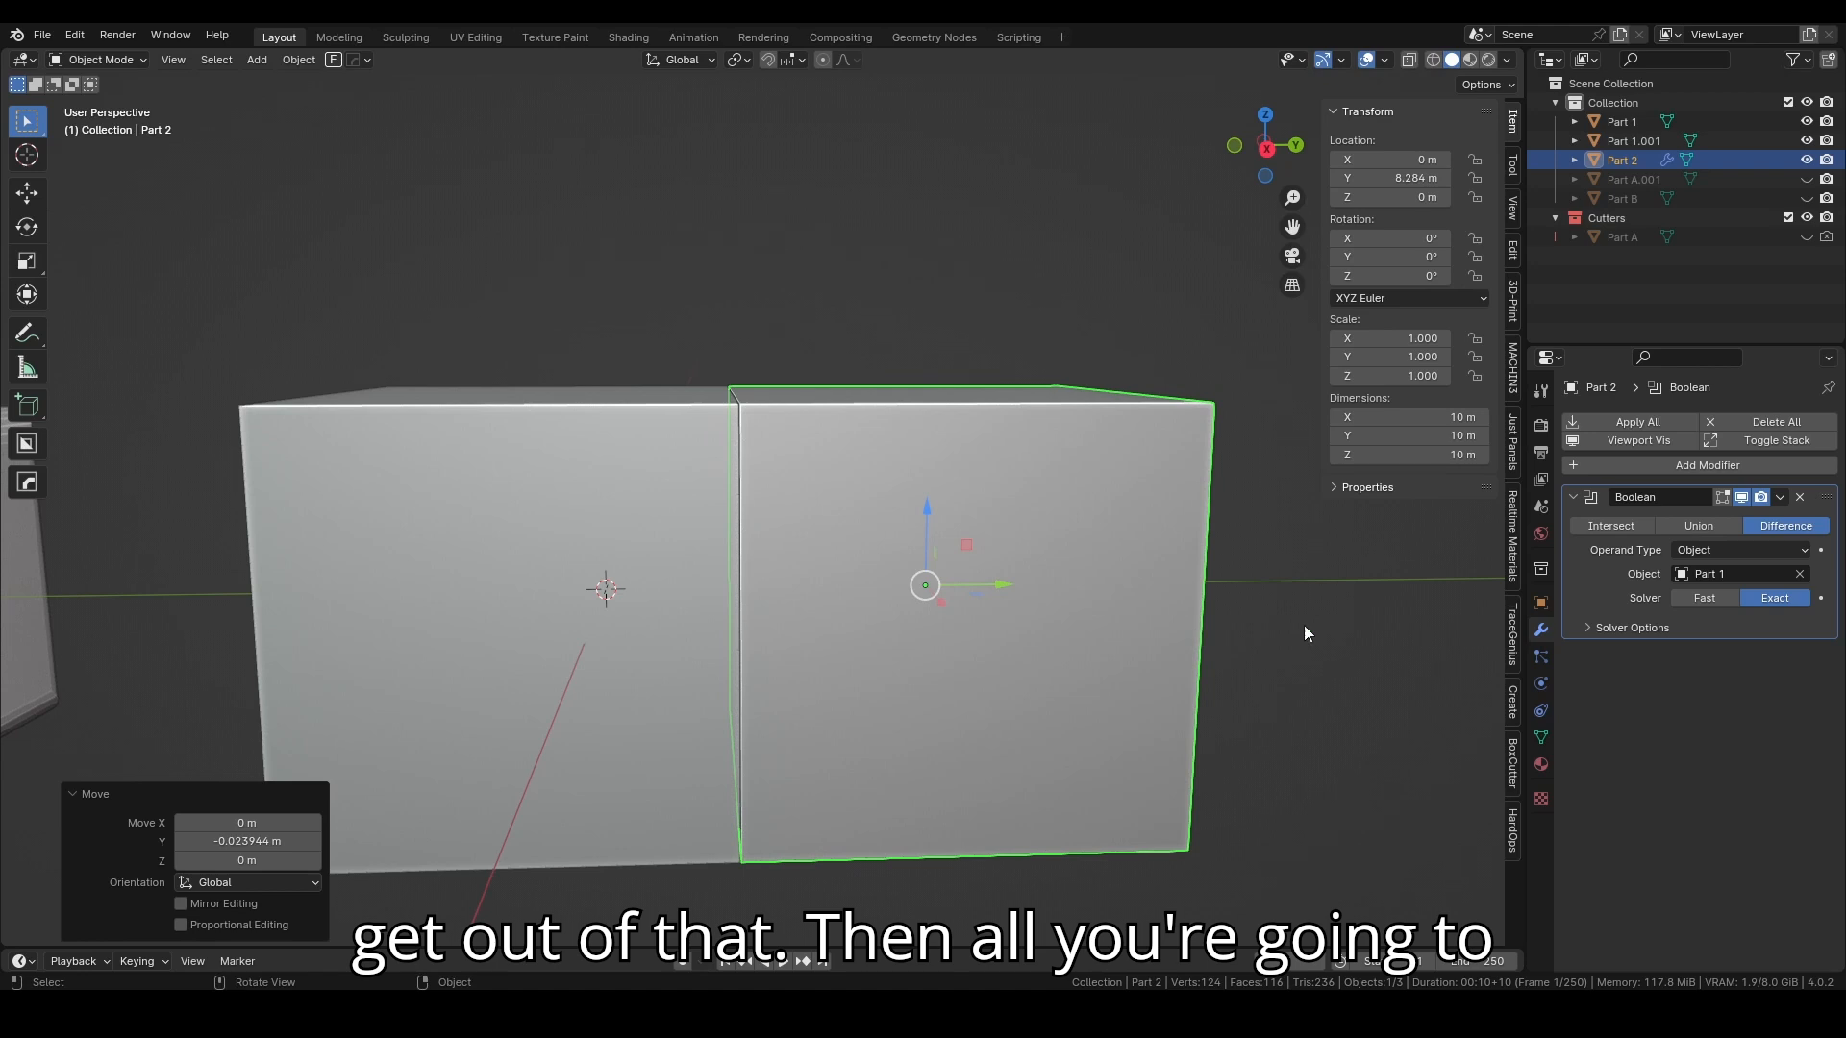
left_click(1635, 421)
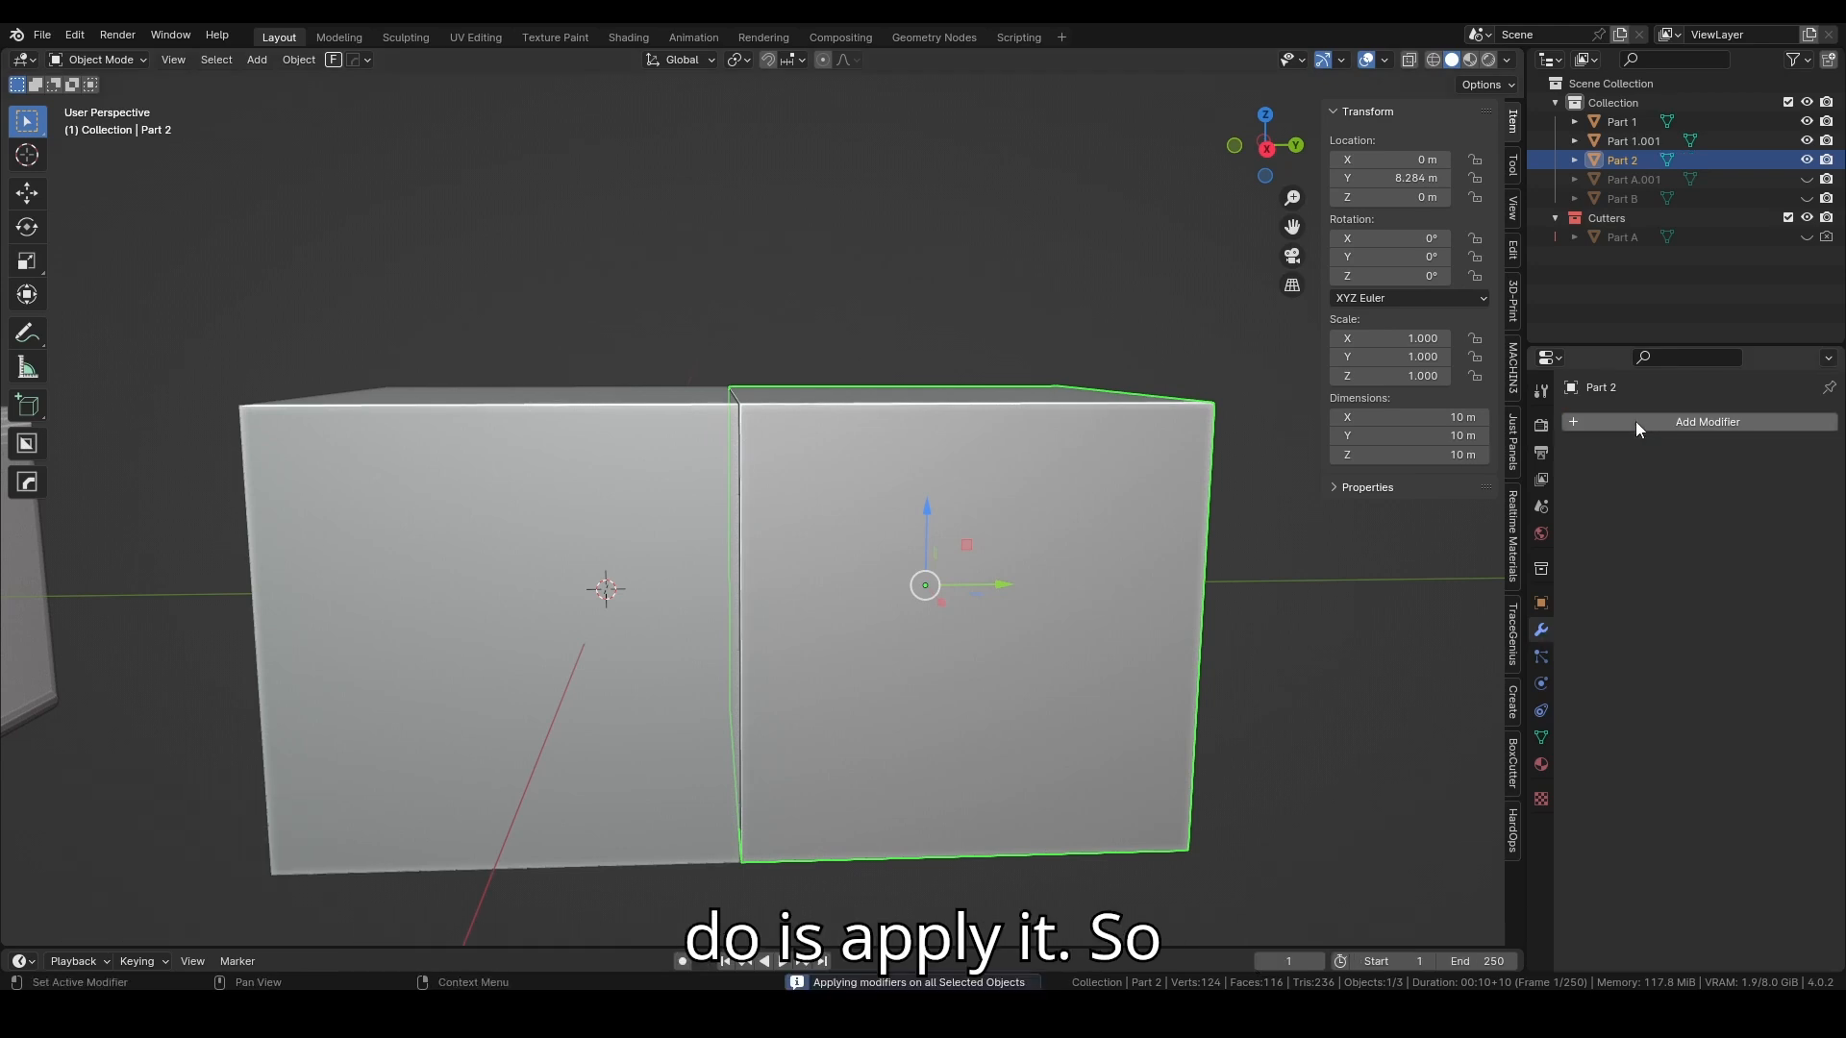
Step: Pull Part 1 out of Part 2 by moving it 4.6295 m along negative Y
left_click(725, 591)
middle_click_drag(746, 585, 800, 592)
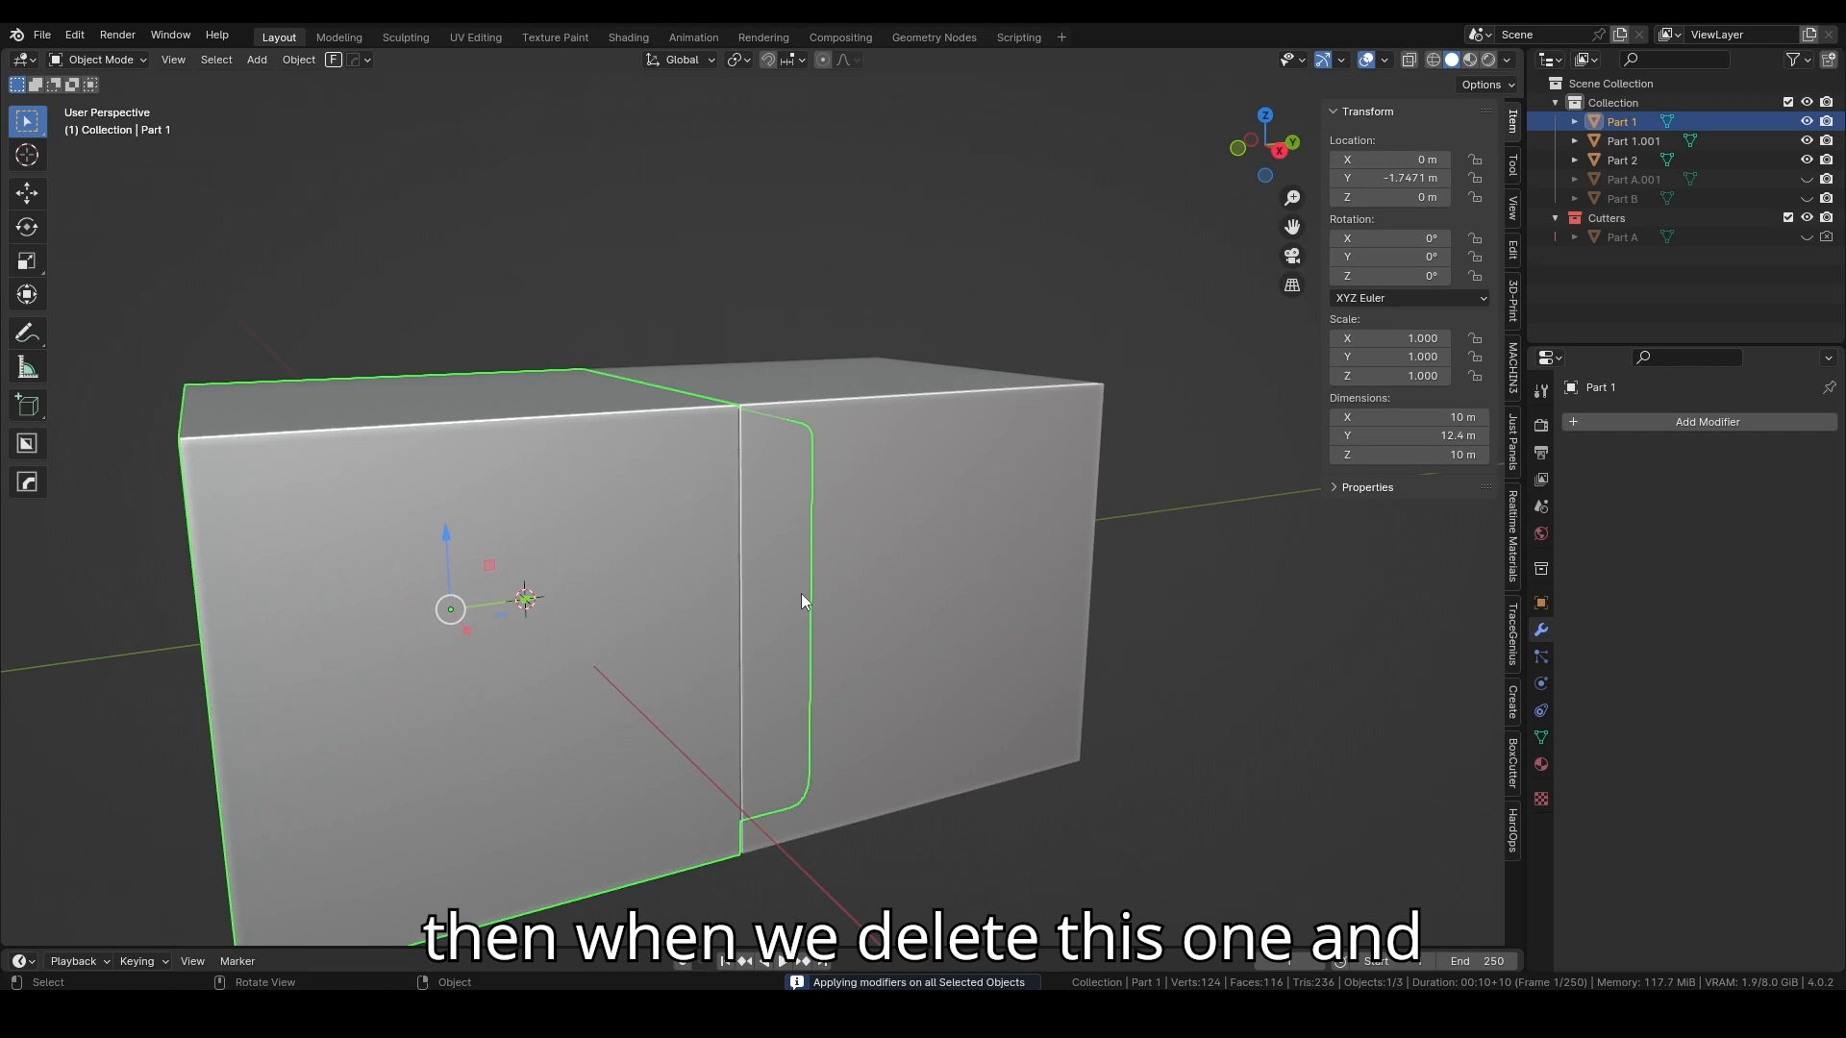
middle_click_drag(799, 592, 657, 592)
scroll(577, 581, "down", 3)
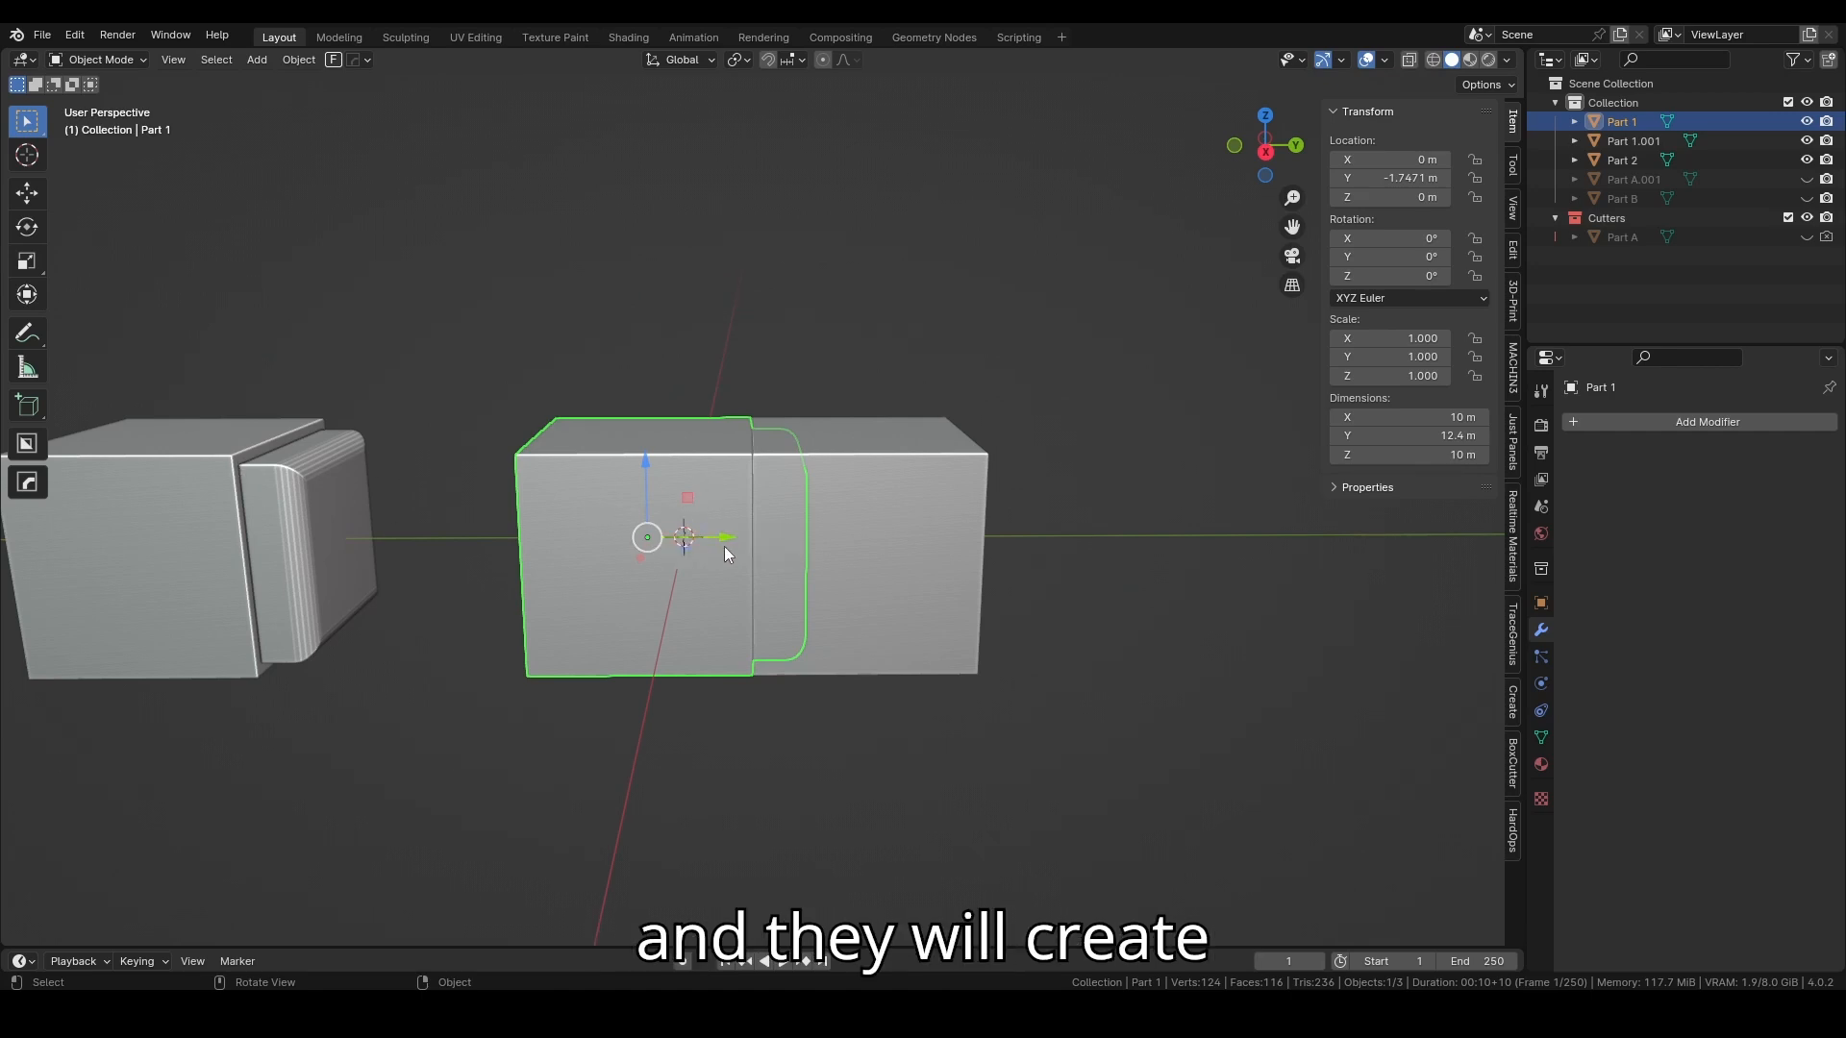
middle_click_drag(735, 557, 762, 554)
scroll(761, 554, "up", 3)
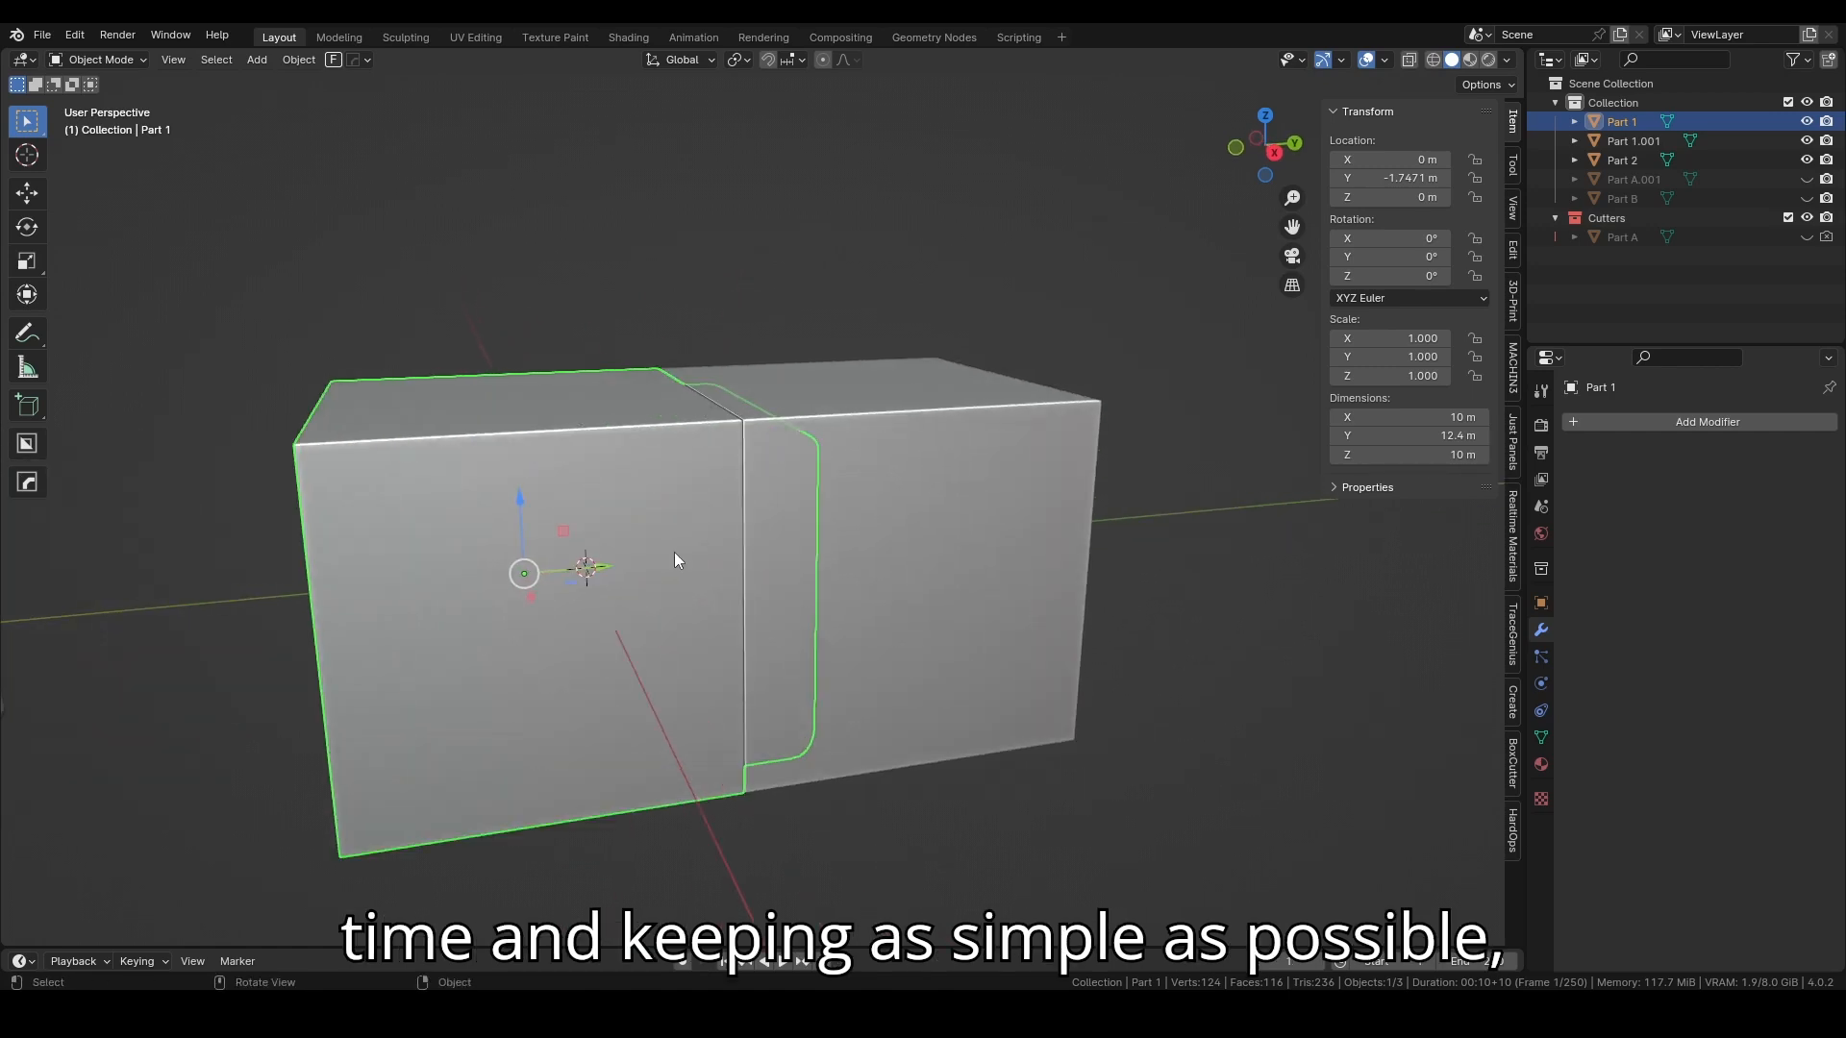
left_click_drag(596, 572, 421, 578)
middle_click_drag(454, 569, 606, 514)
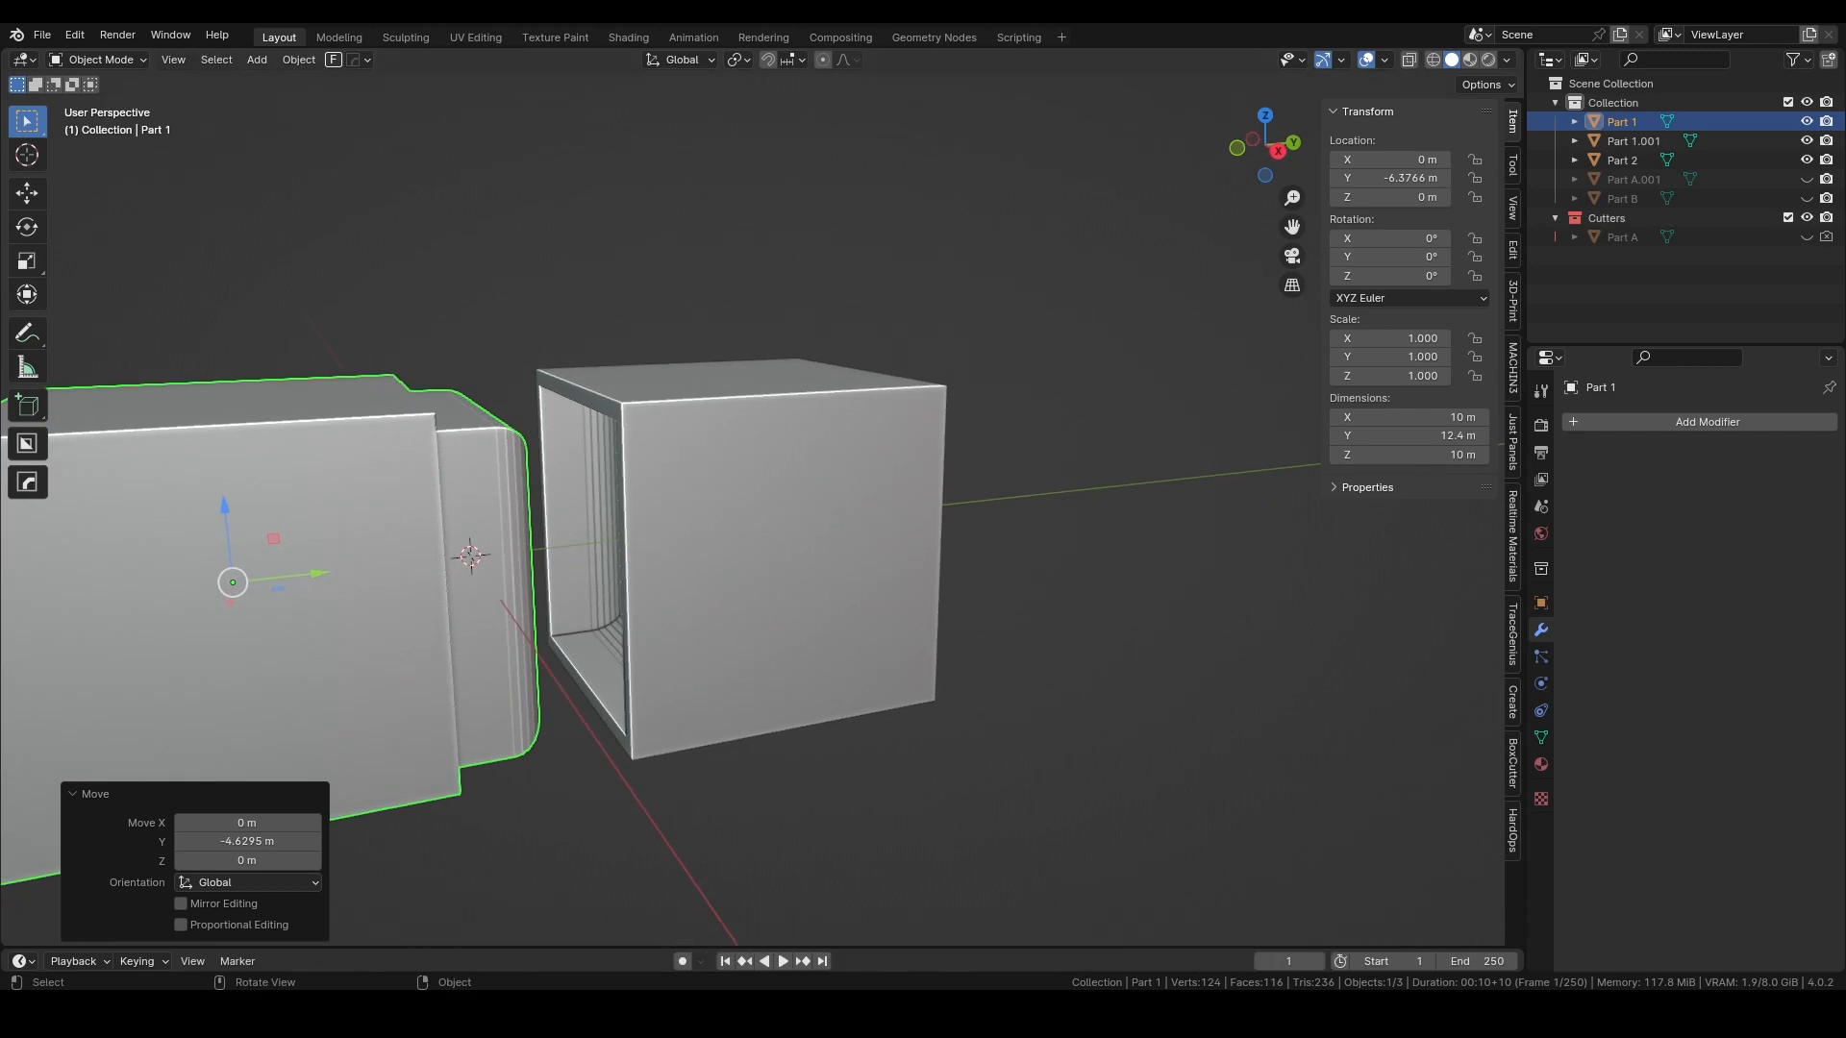
Step: Examine Part 1's beveled key and Part 2's matching socket from several angles
middle_click_drag(377, 473, 700, 465)
middle_click_drag(478, 577, 640, 578)
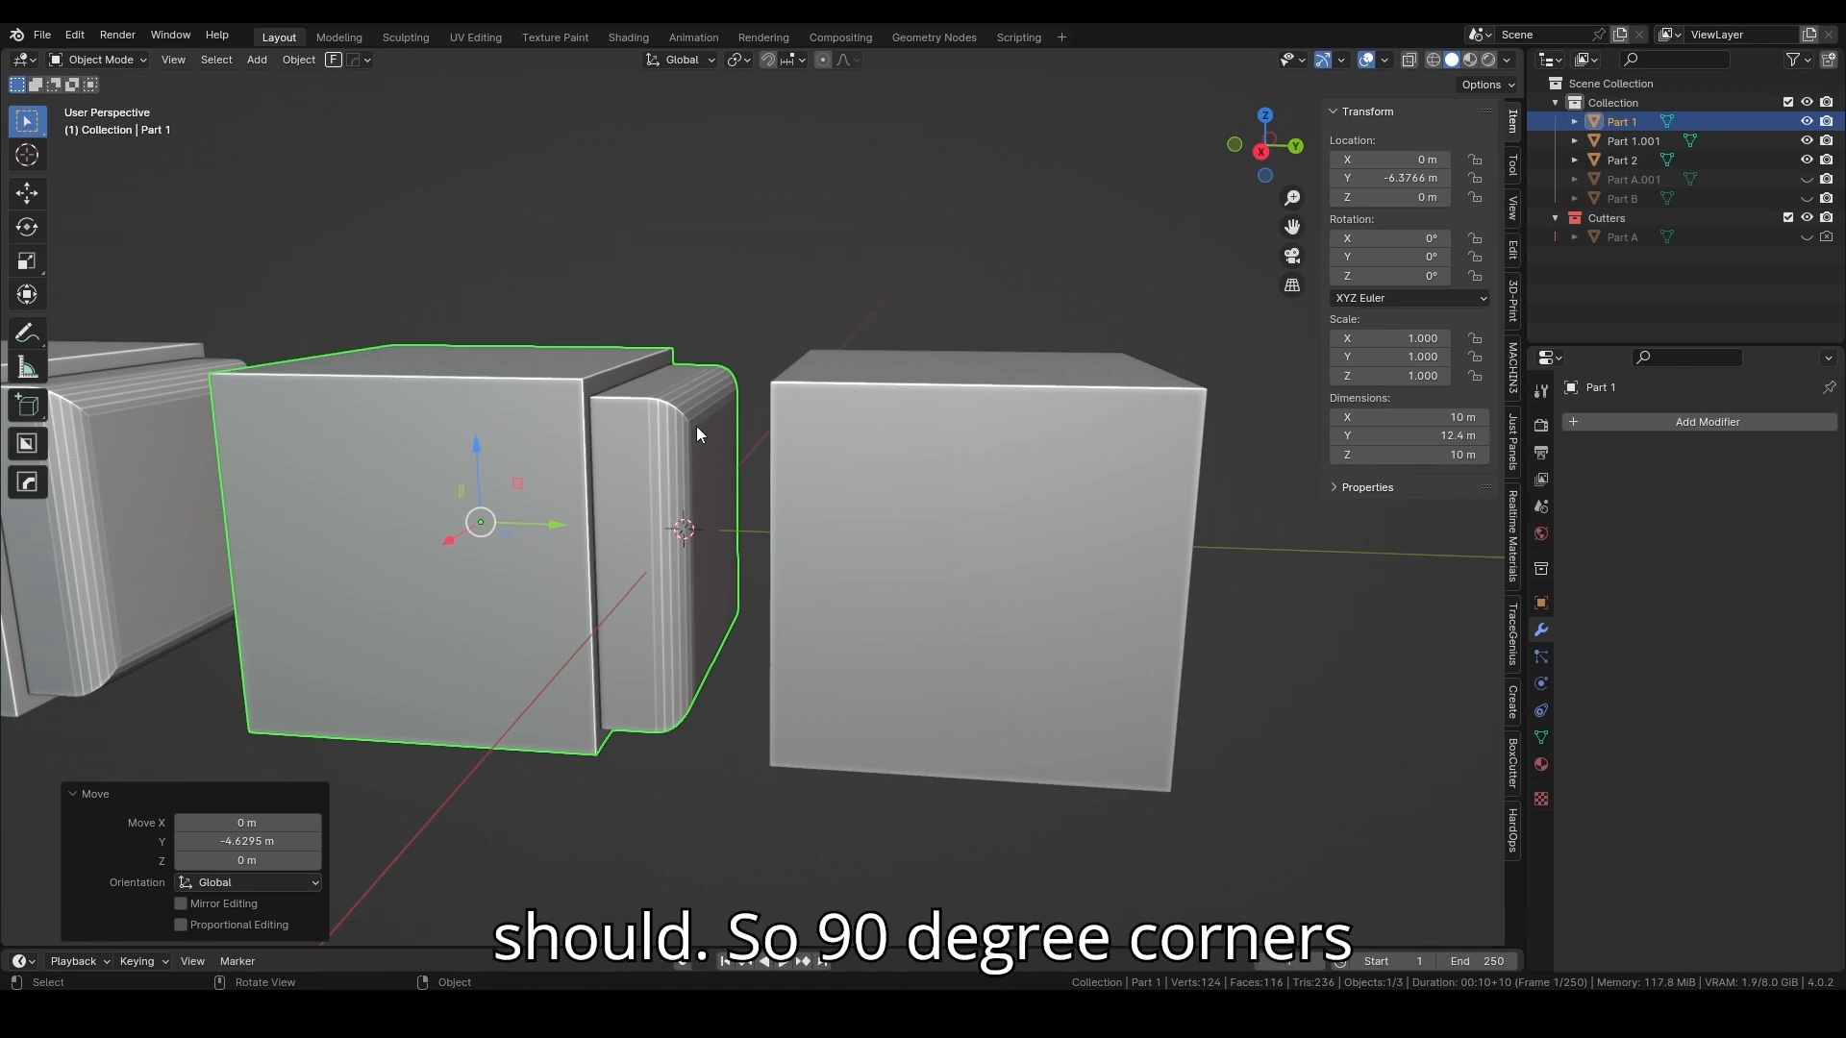
scroll(696, 425, "up", 3)
middle_click_drag(687, 427, 738, 430)
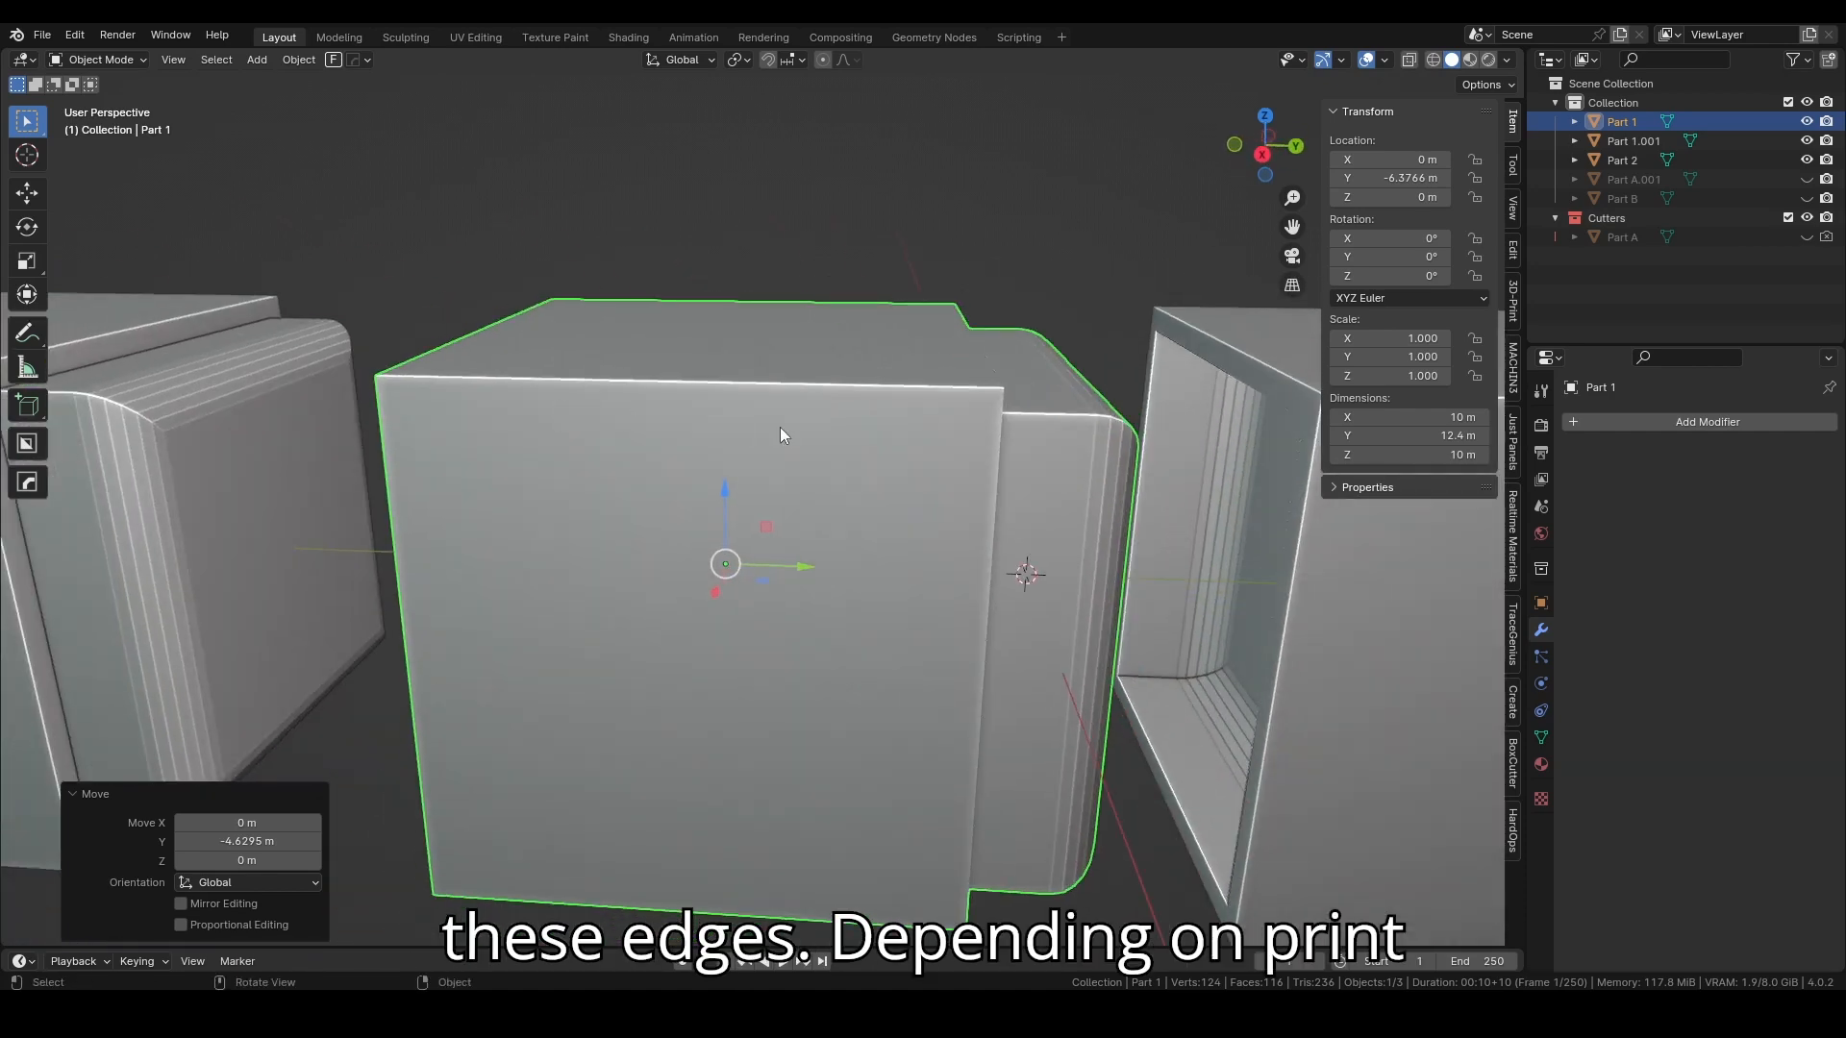
middle_click_drag(783, 527, 640, 482, "shift")
middle_click_drag(882, 481, 729, 531)
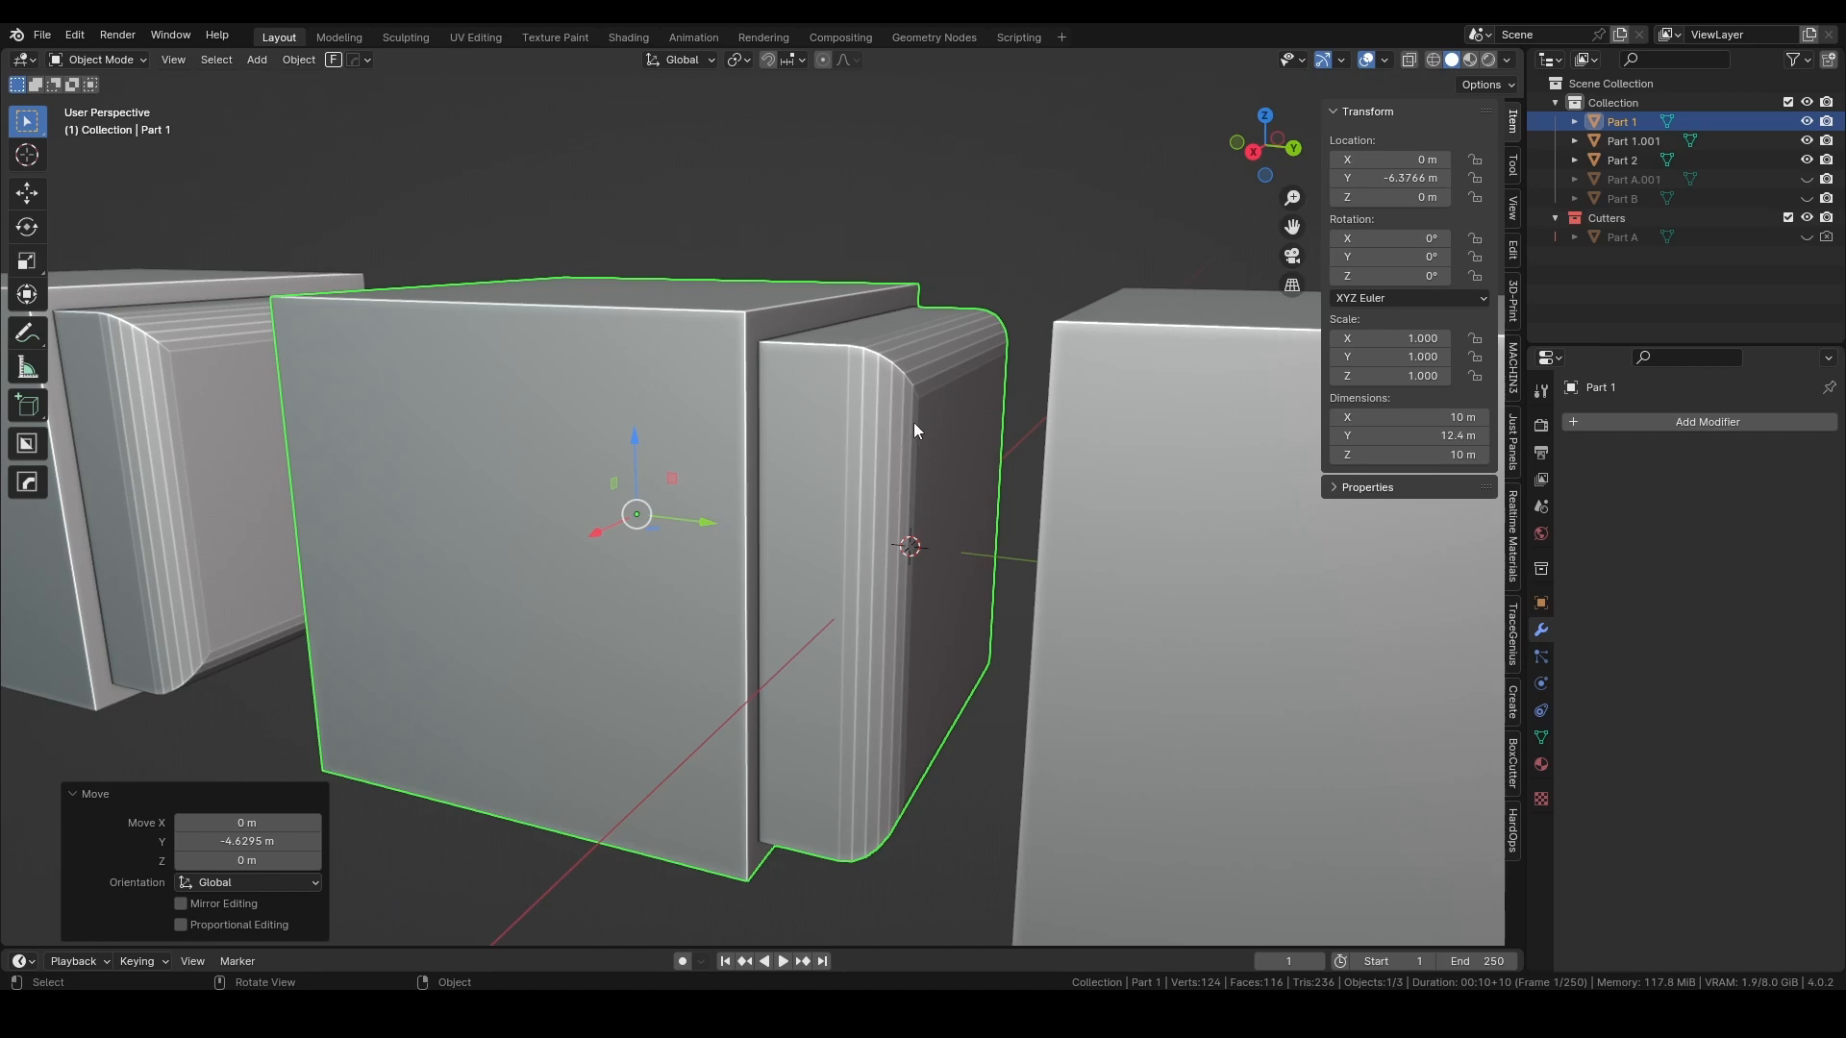
middle_click_drag(804, 530, 775, 487)
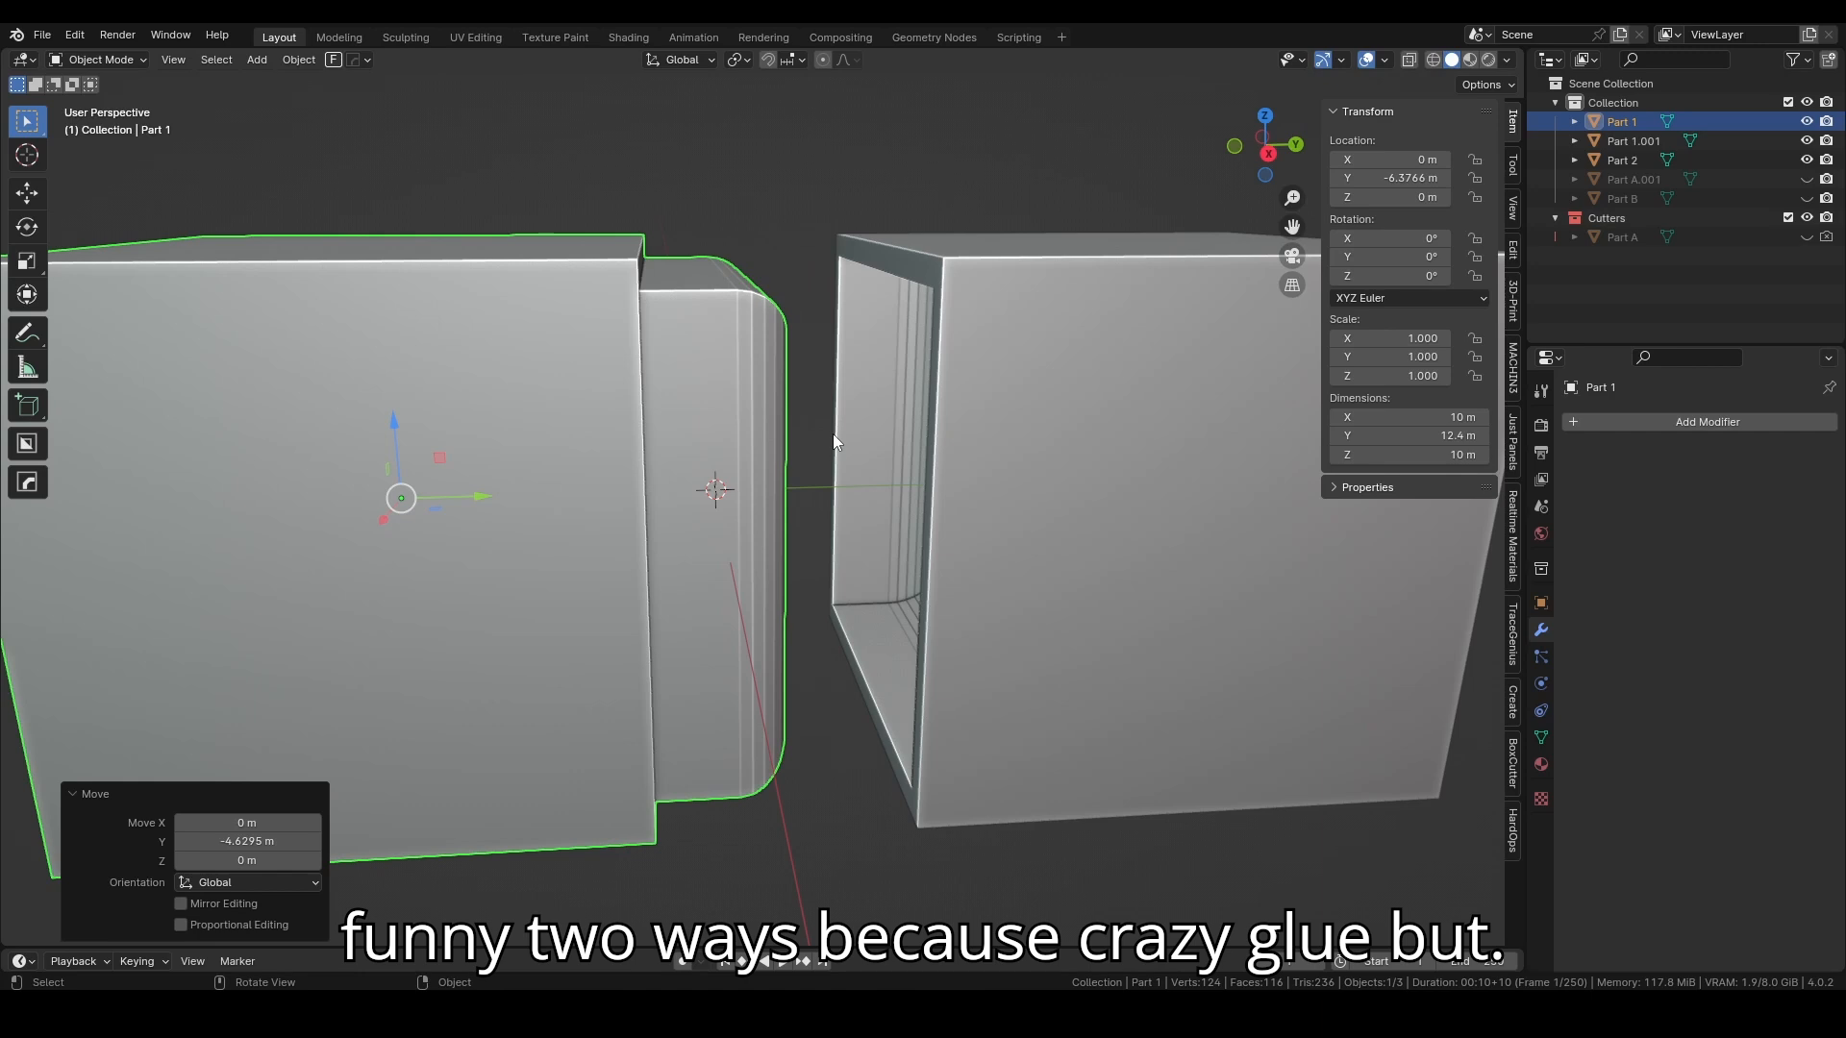
mouse_move(810, 408)
middle_mouse_down()
mouse_move(786, 420)
mouse_move(815, 425)
middle_mouse_up()
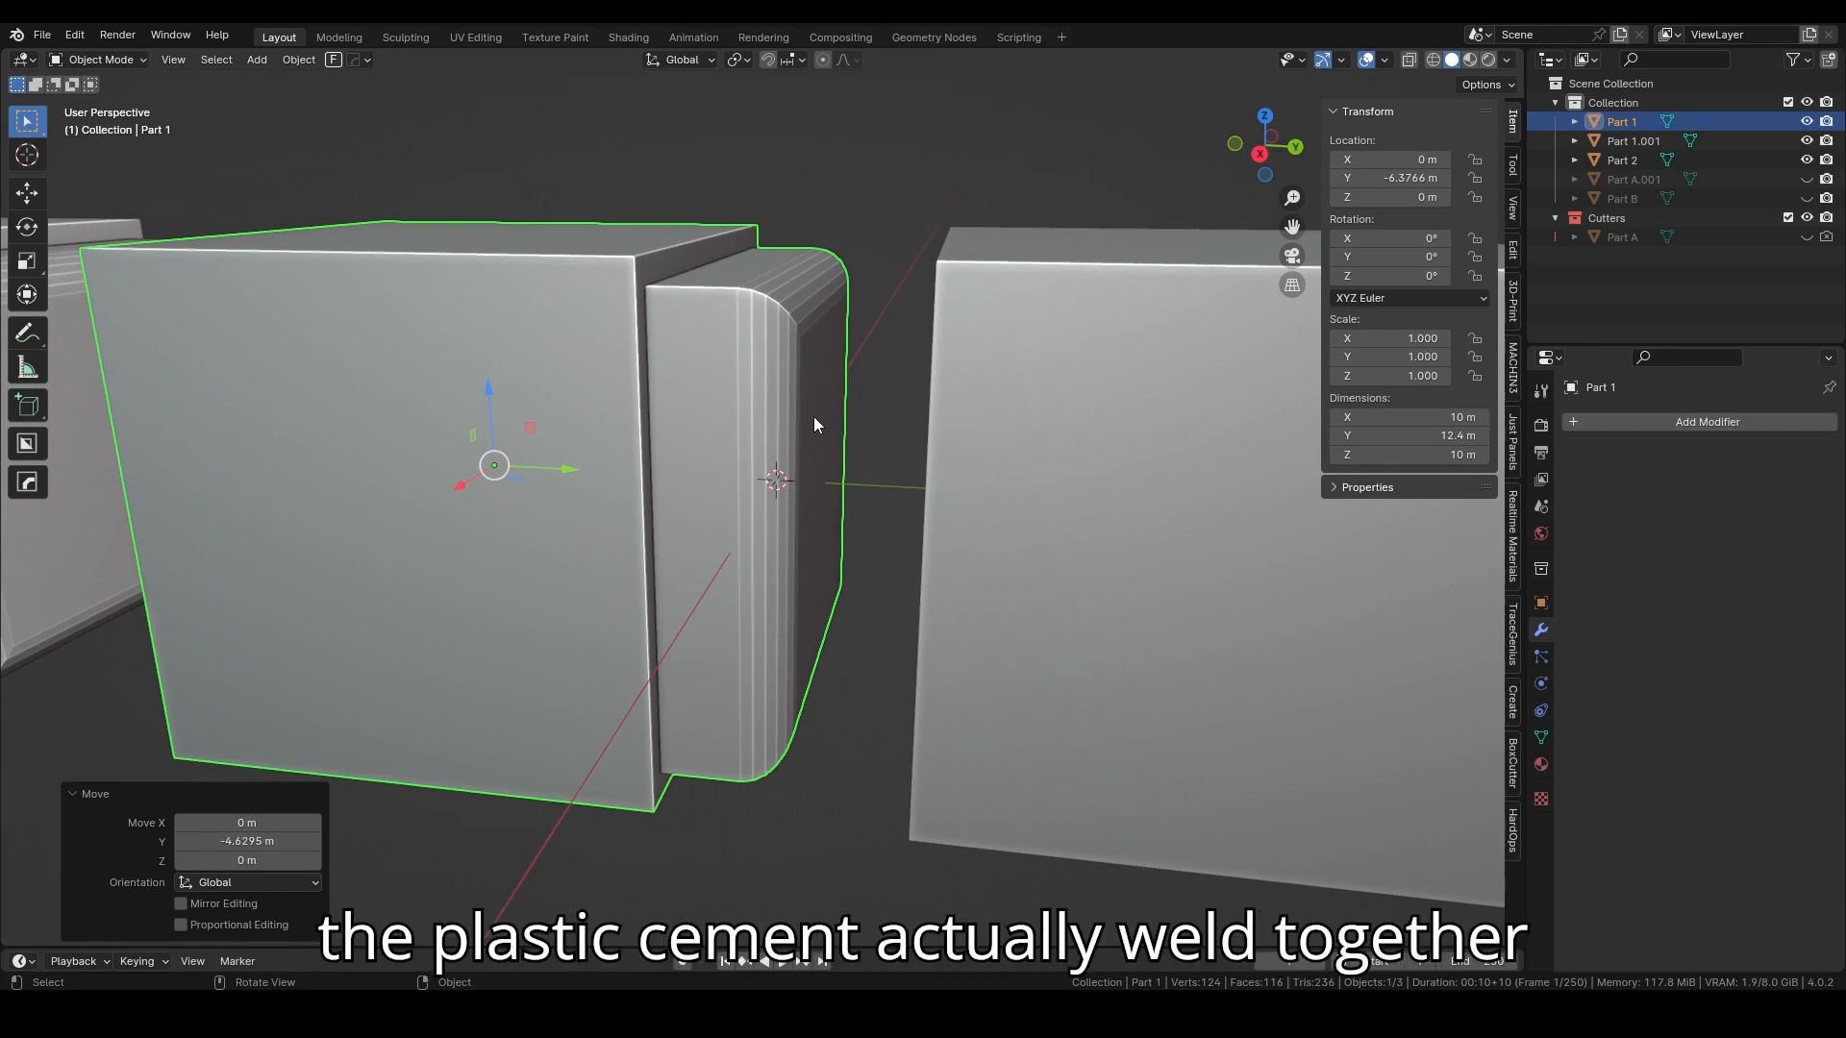
middle_click_drag(867, 440, 909, 419)
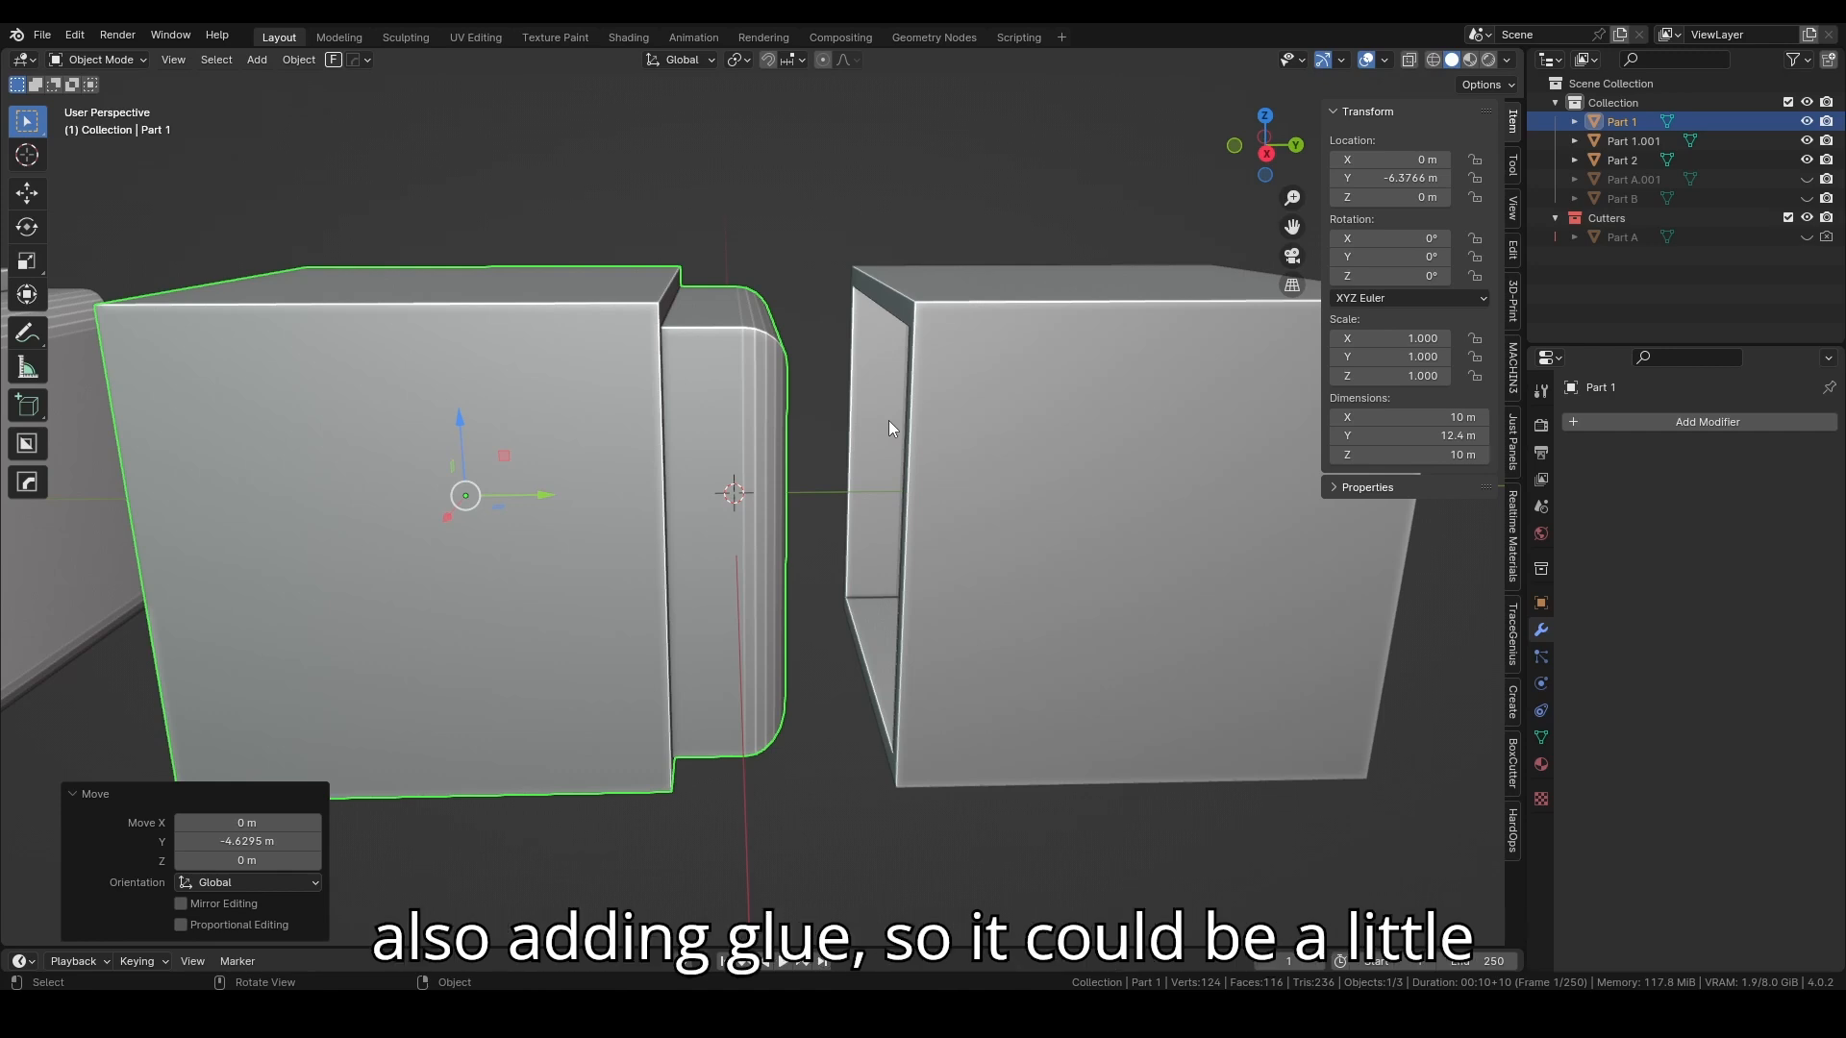
middle_click_drag(888, 418, 857, 410)
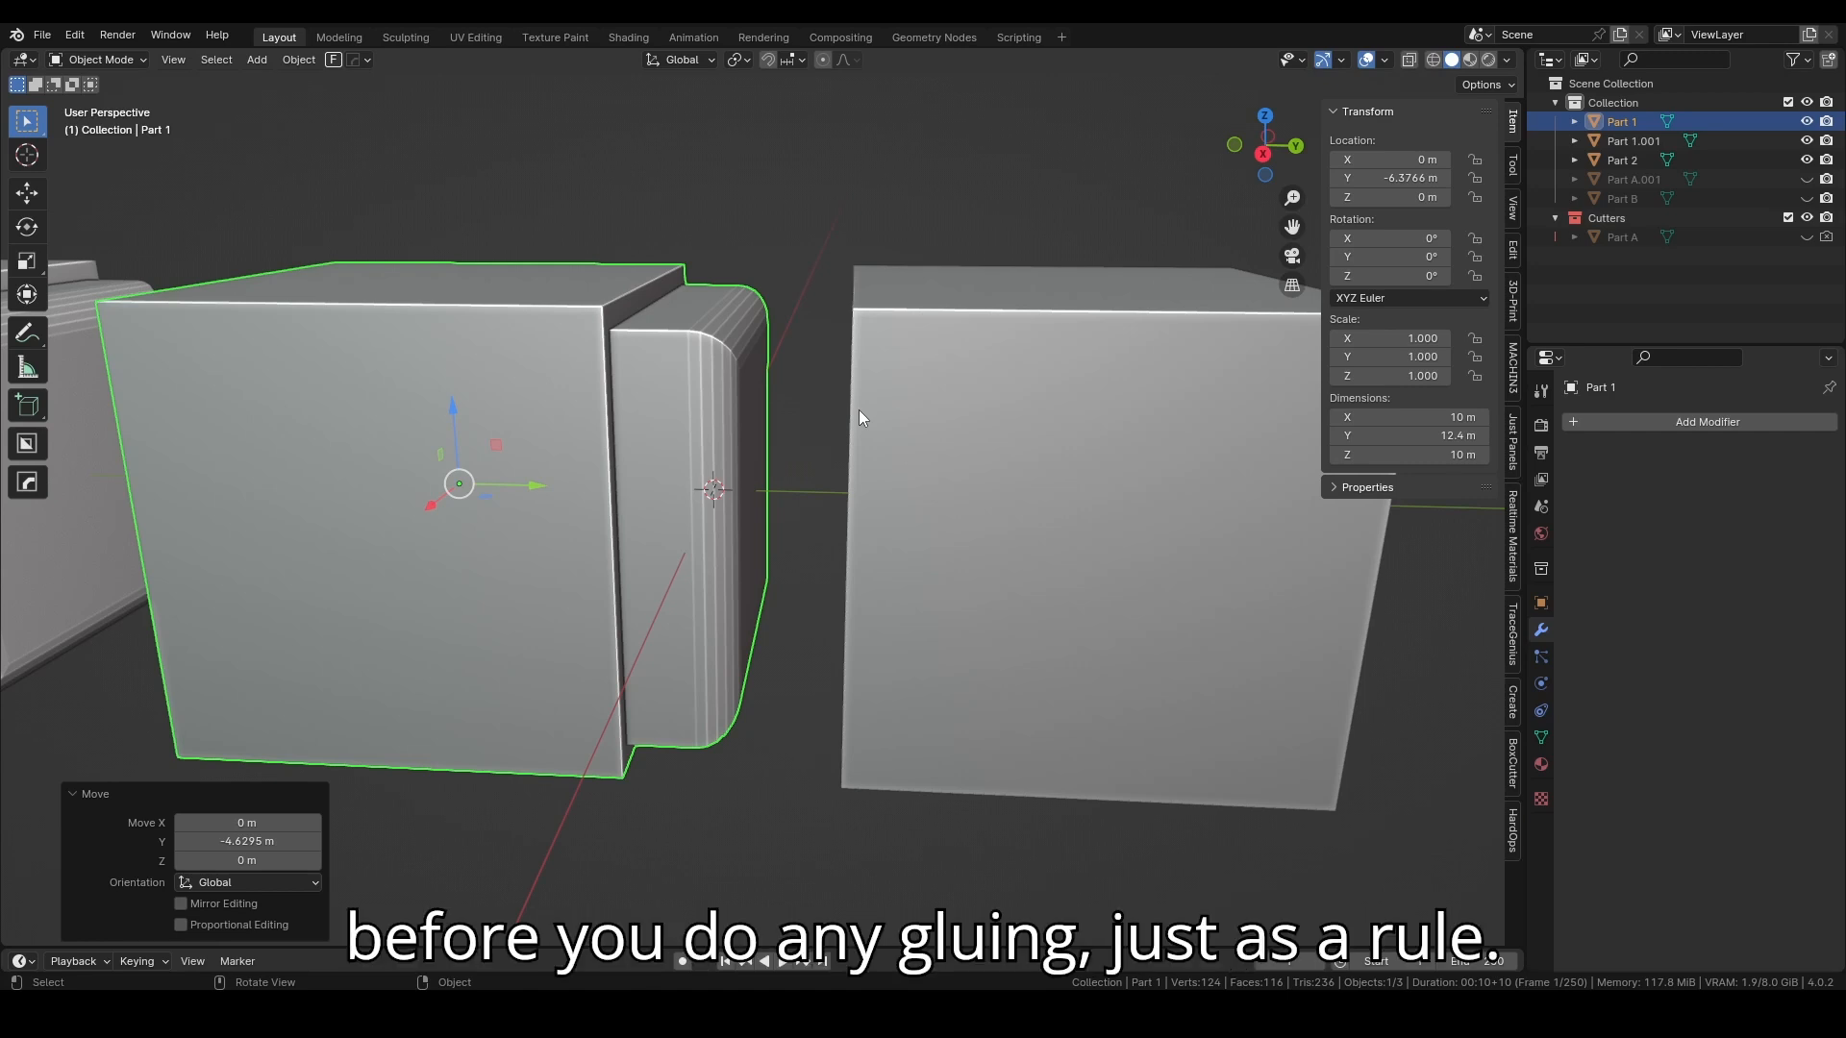
Step: Delete the duplicate copy of Part 1 standing beside the two joint parts
middle_click_drag(799, 433, 738, 494)
left_click(244, 444)
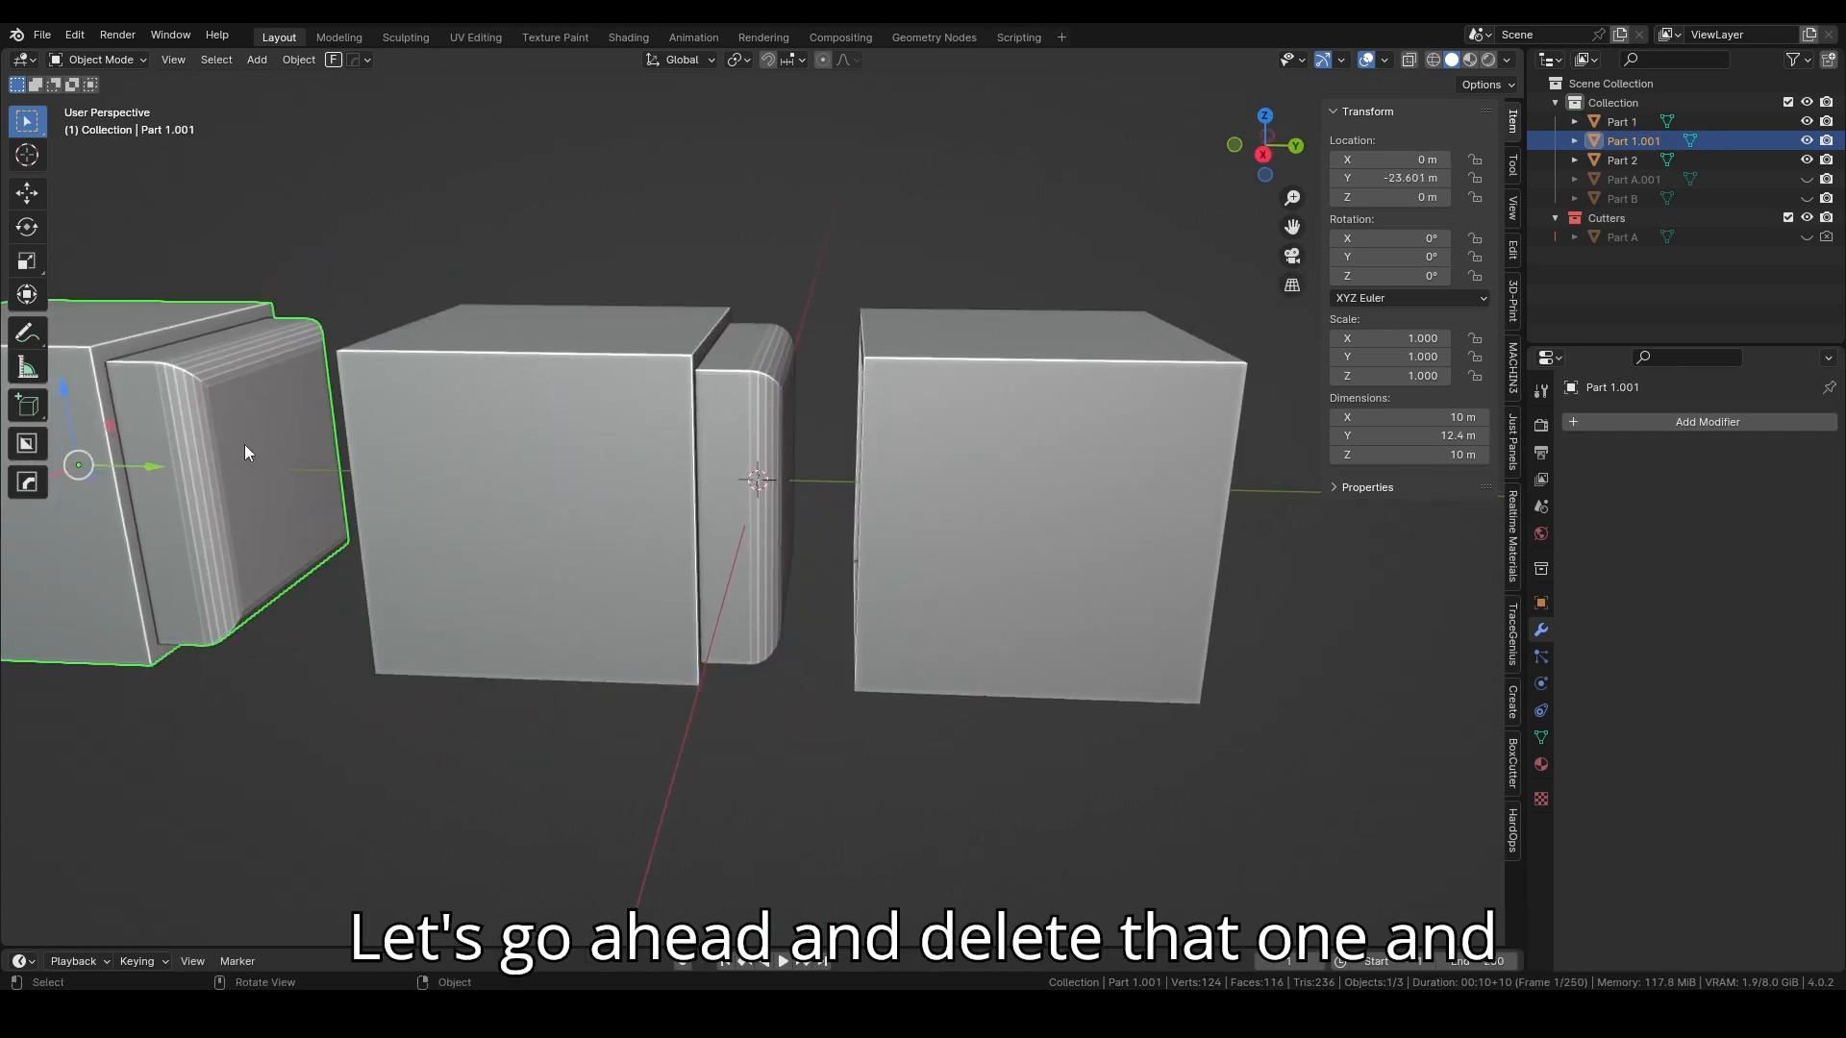
key("Delete")
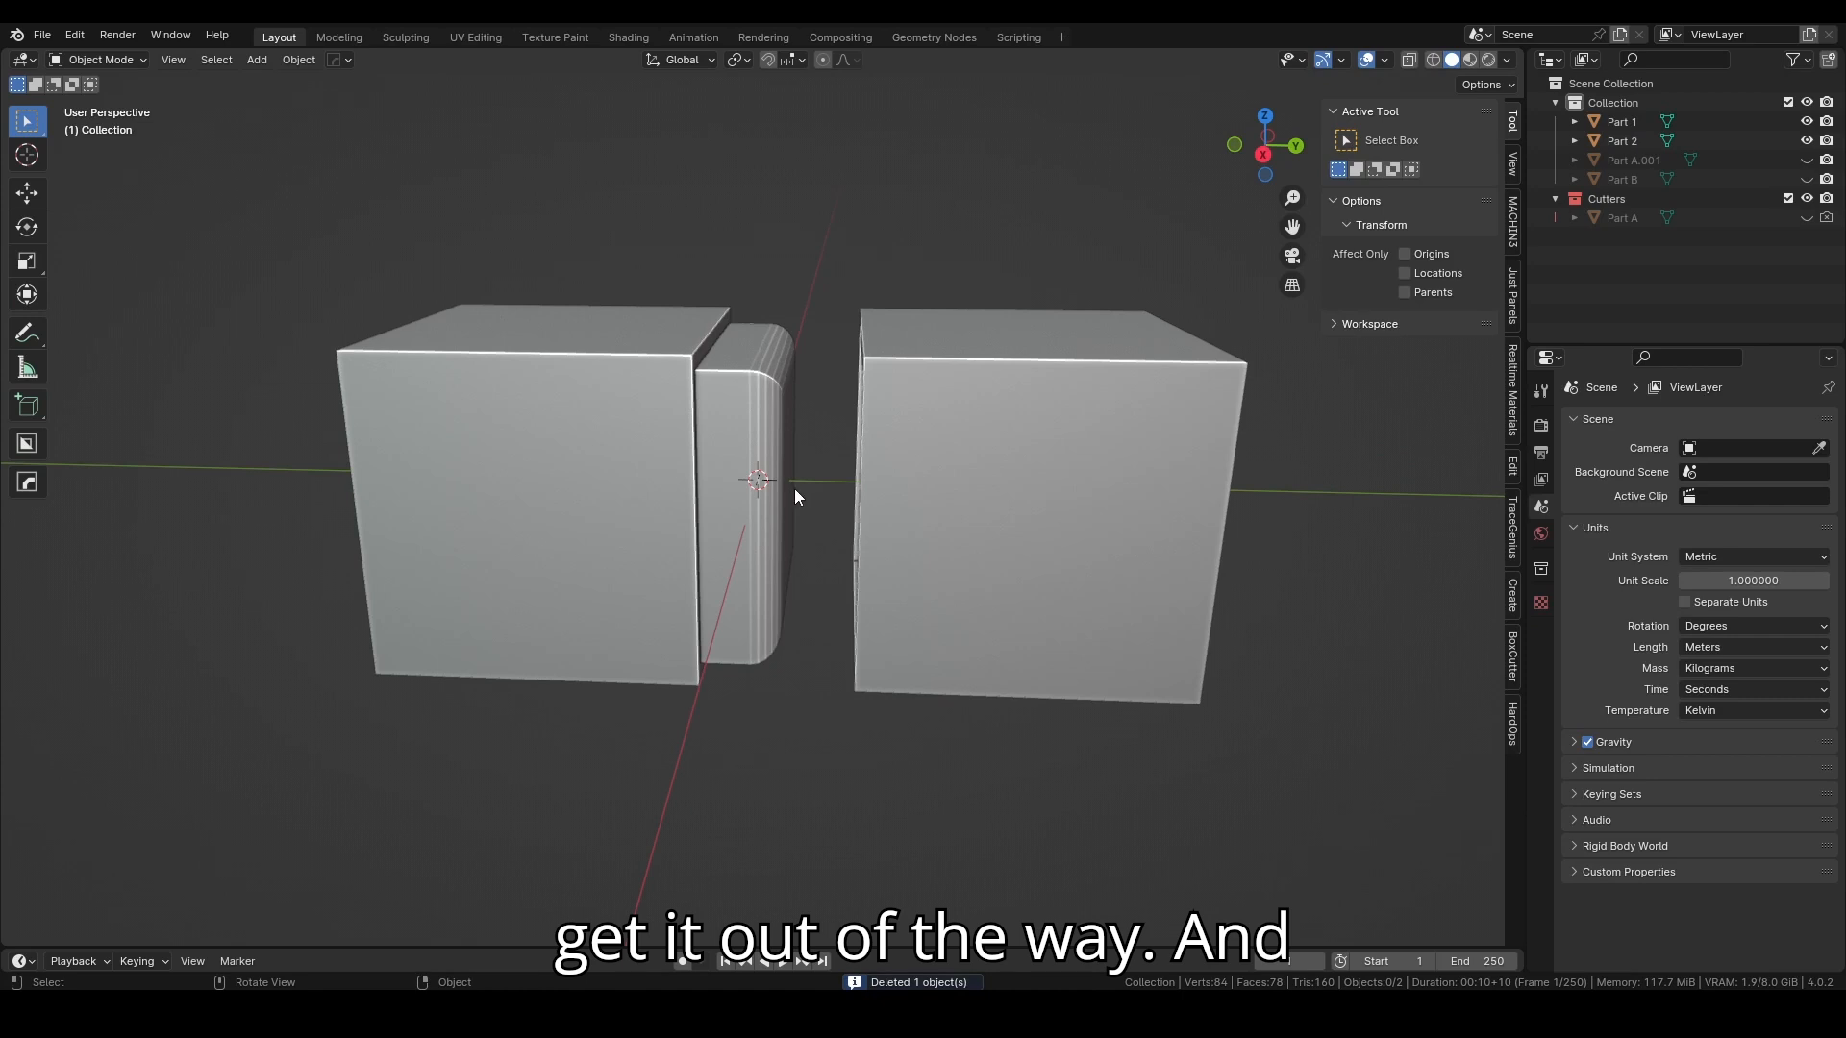
Step: Check the scale values of Part 2 and Part 1, and inspect Part 2's modifier stack
scroll(793, 489, "up", 2)
middle_click_drag(793, 487, 817, 485)
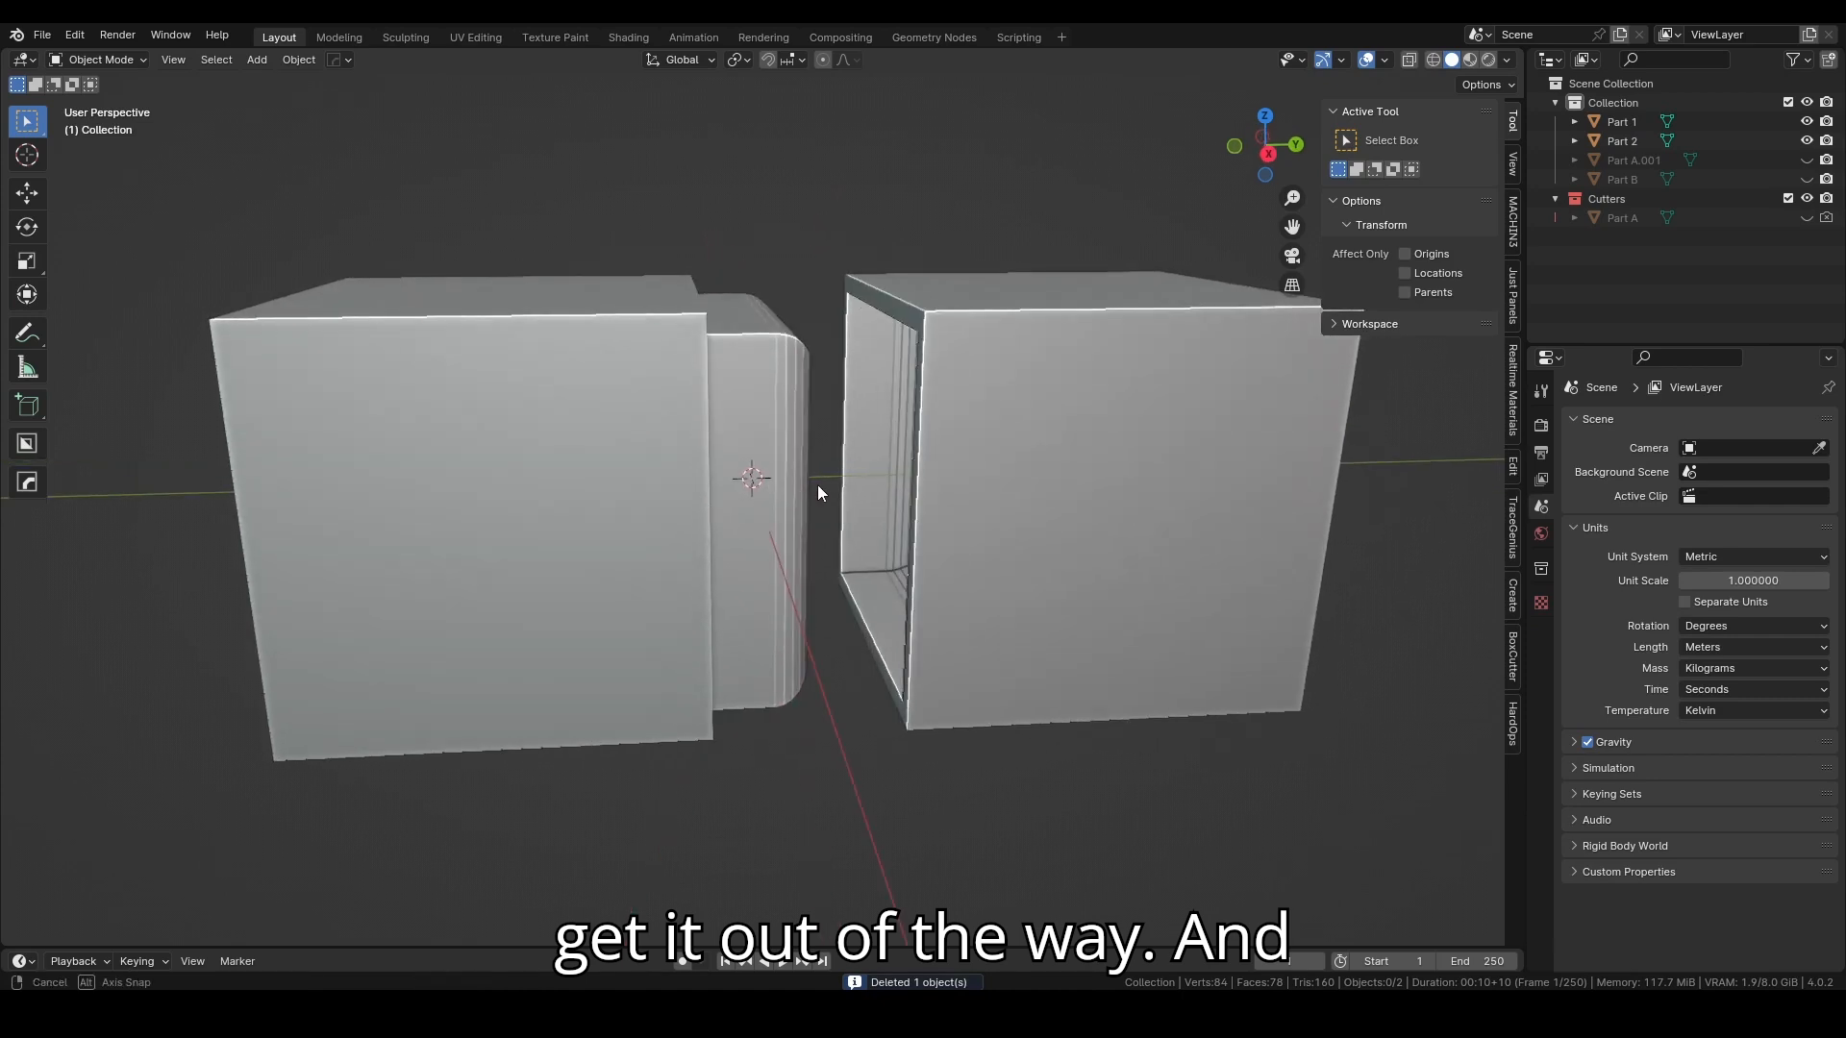
left_click(980, 480)
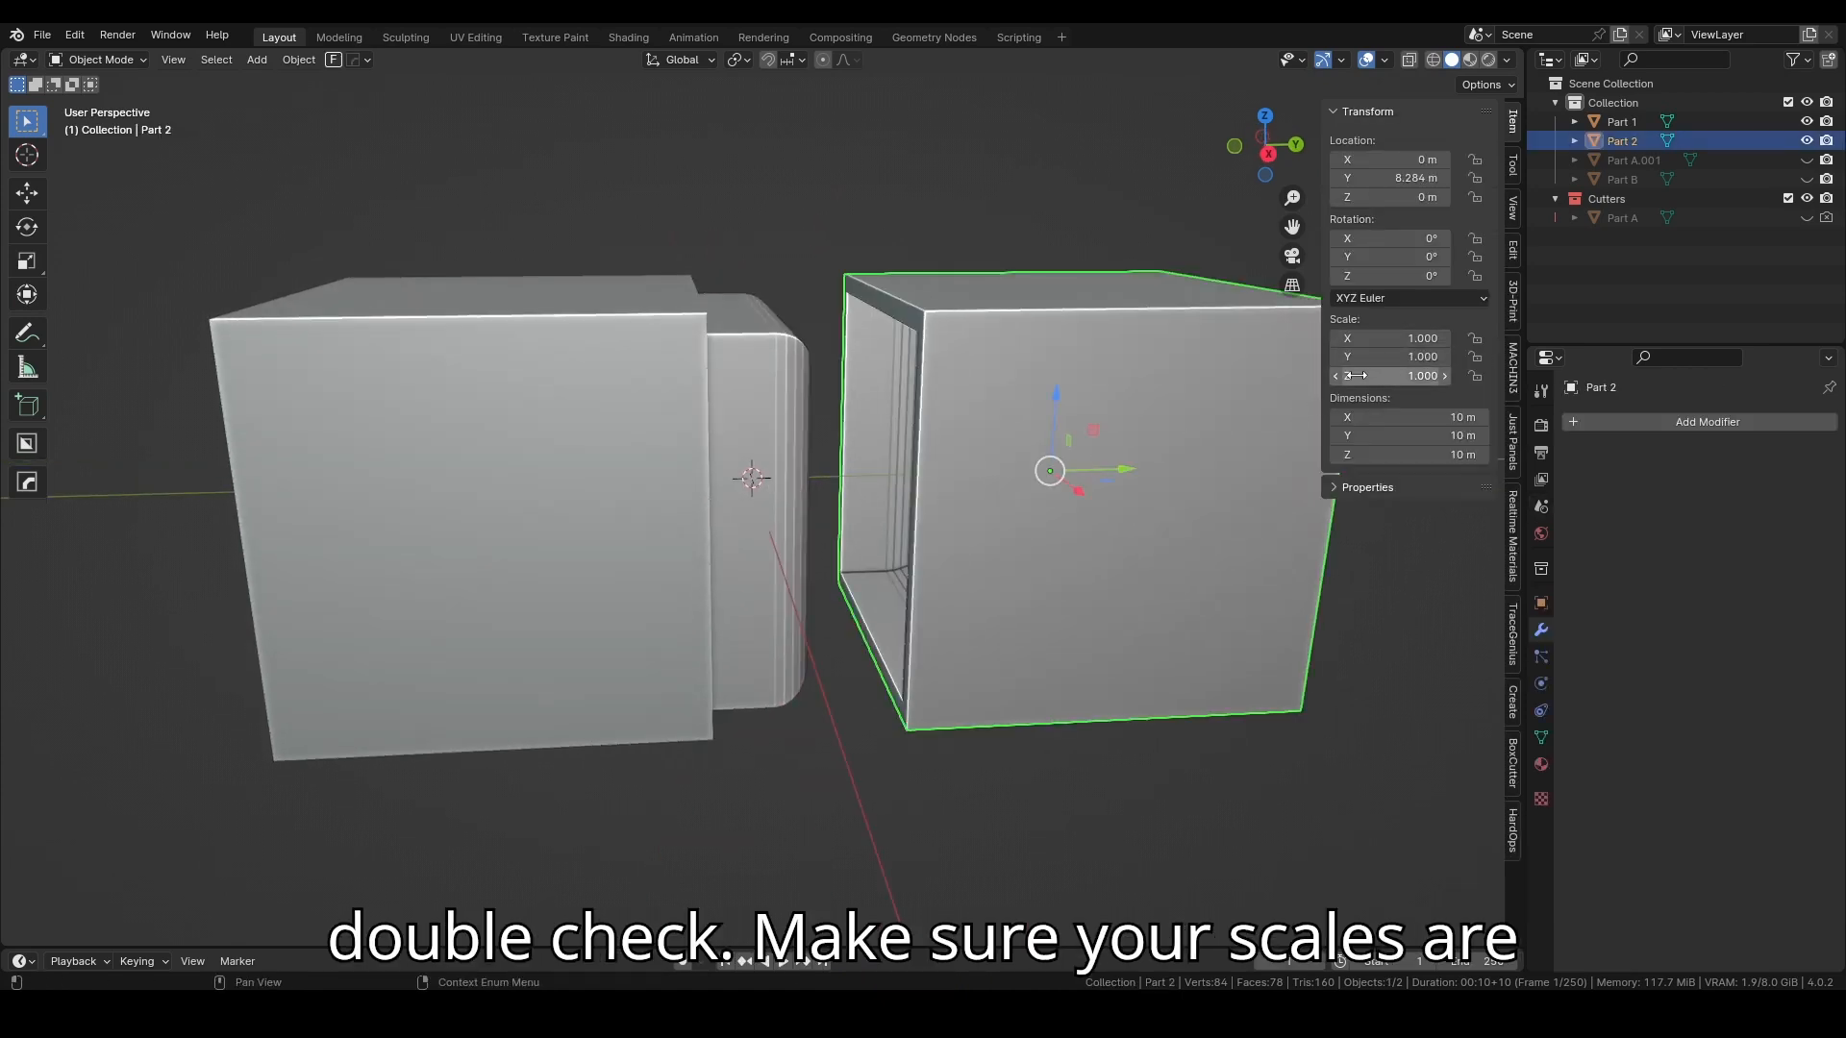
left_click(702, 424)
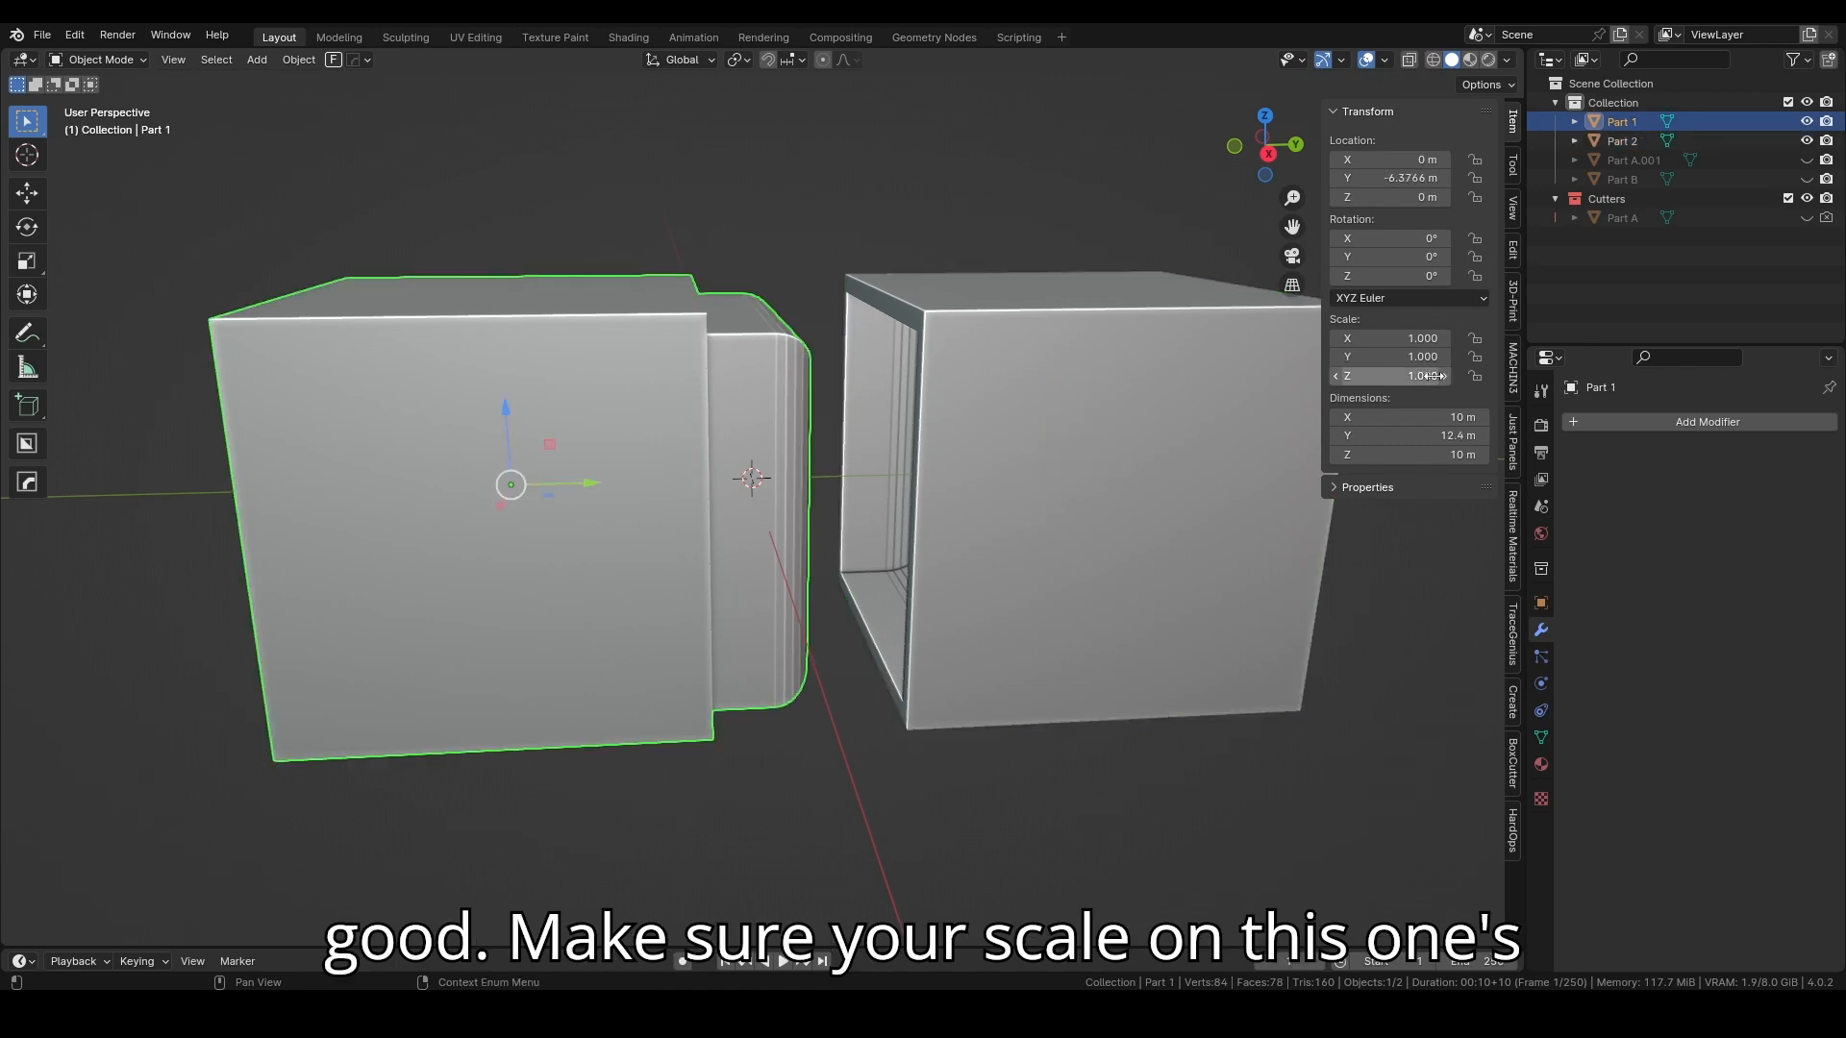
left_click(1253, 451)
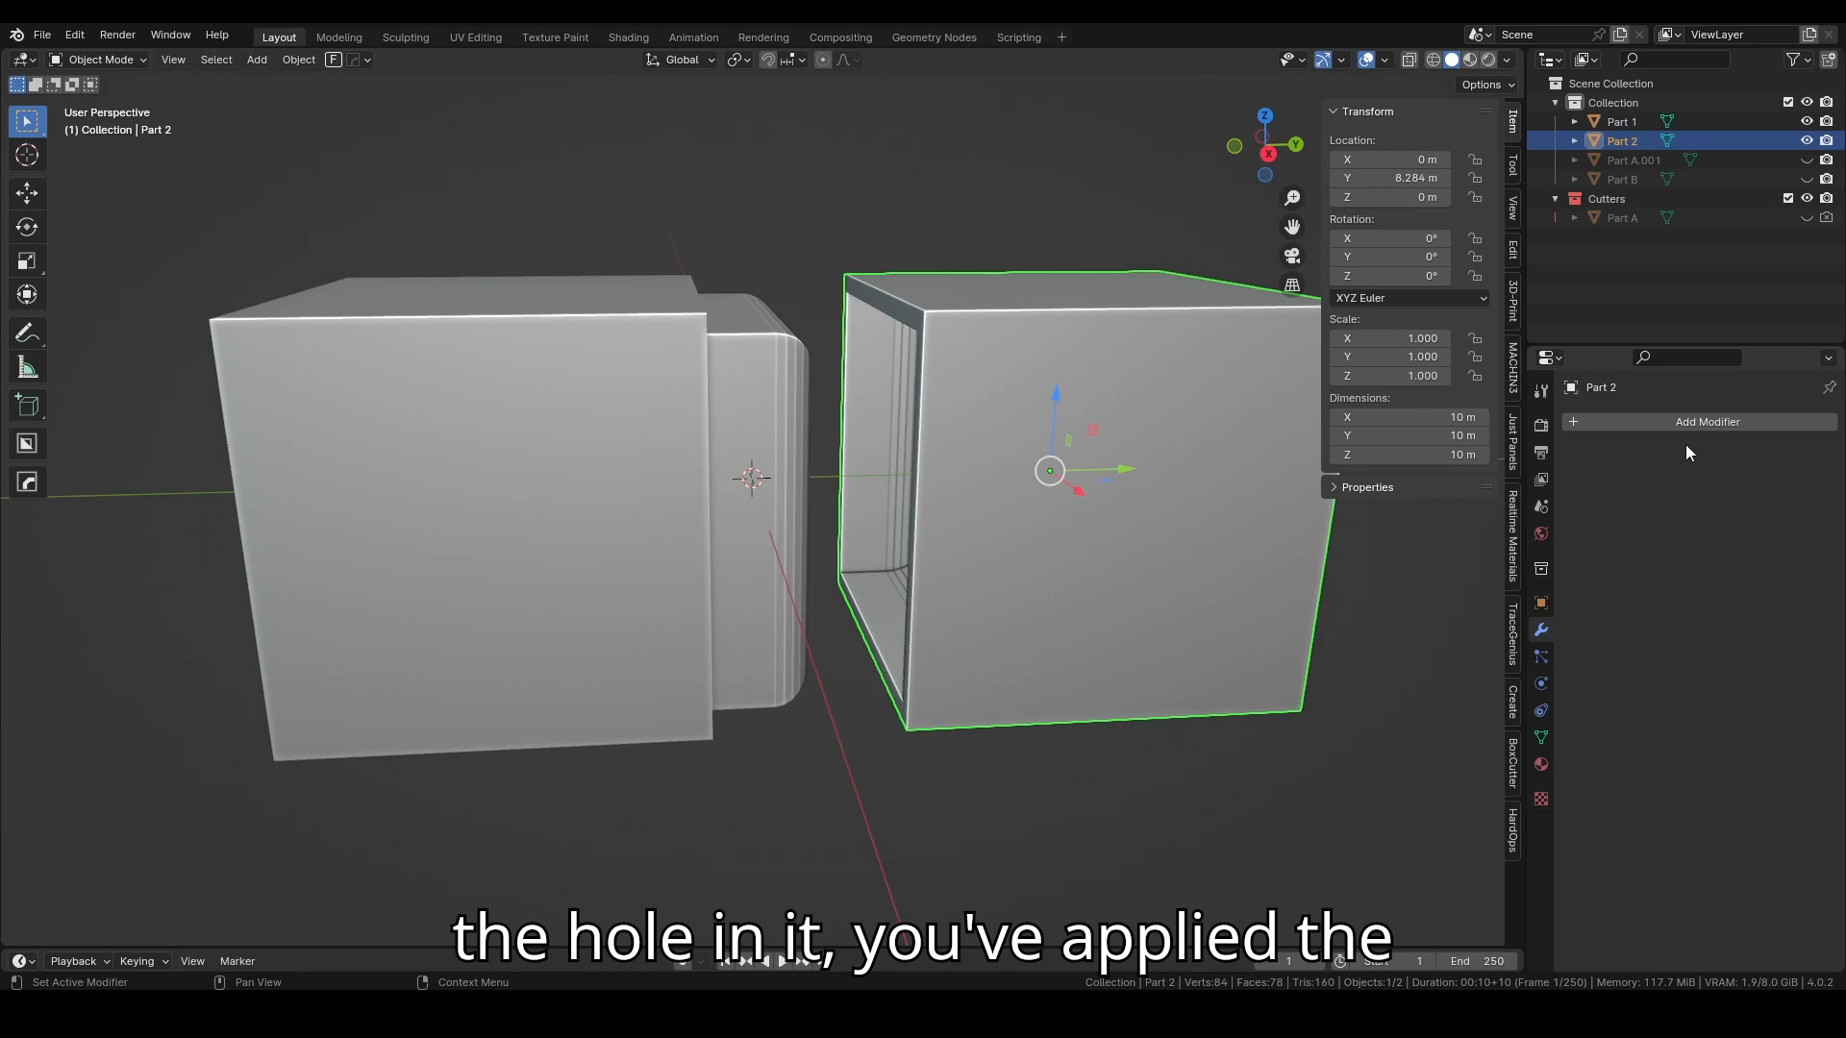
Step: Select both Part 1 and Part 2 and export only the selection as the STL file Test.stl
scroll(944, 504, "down", 2)
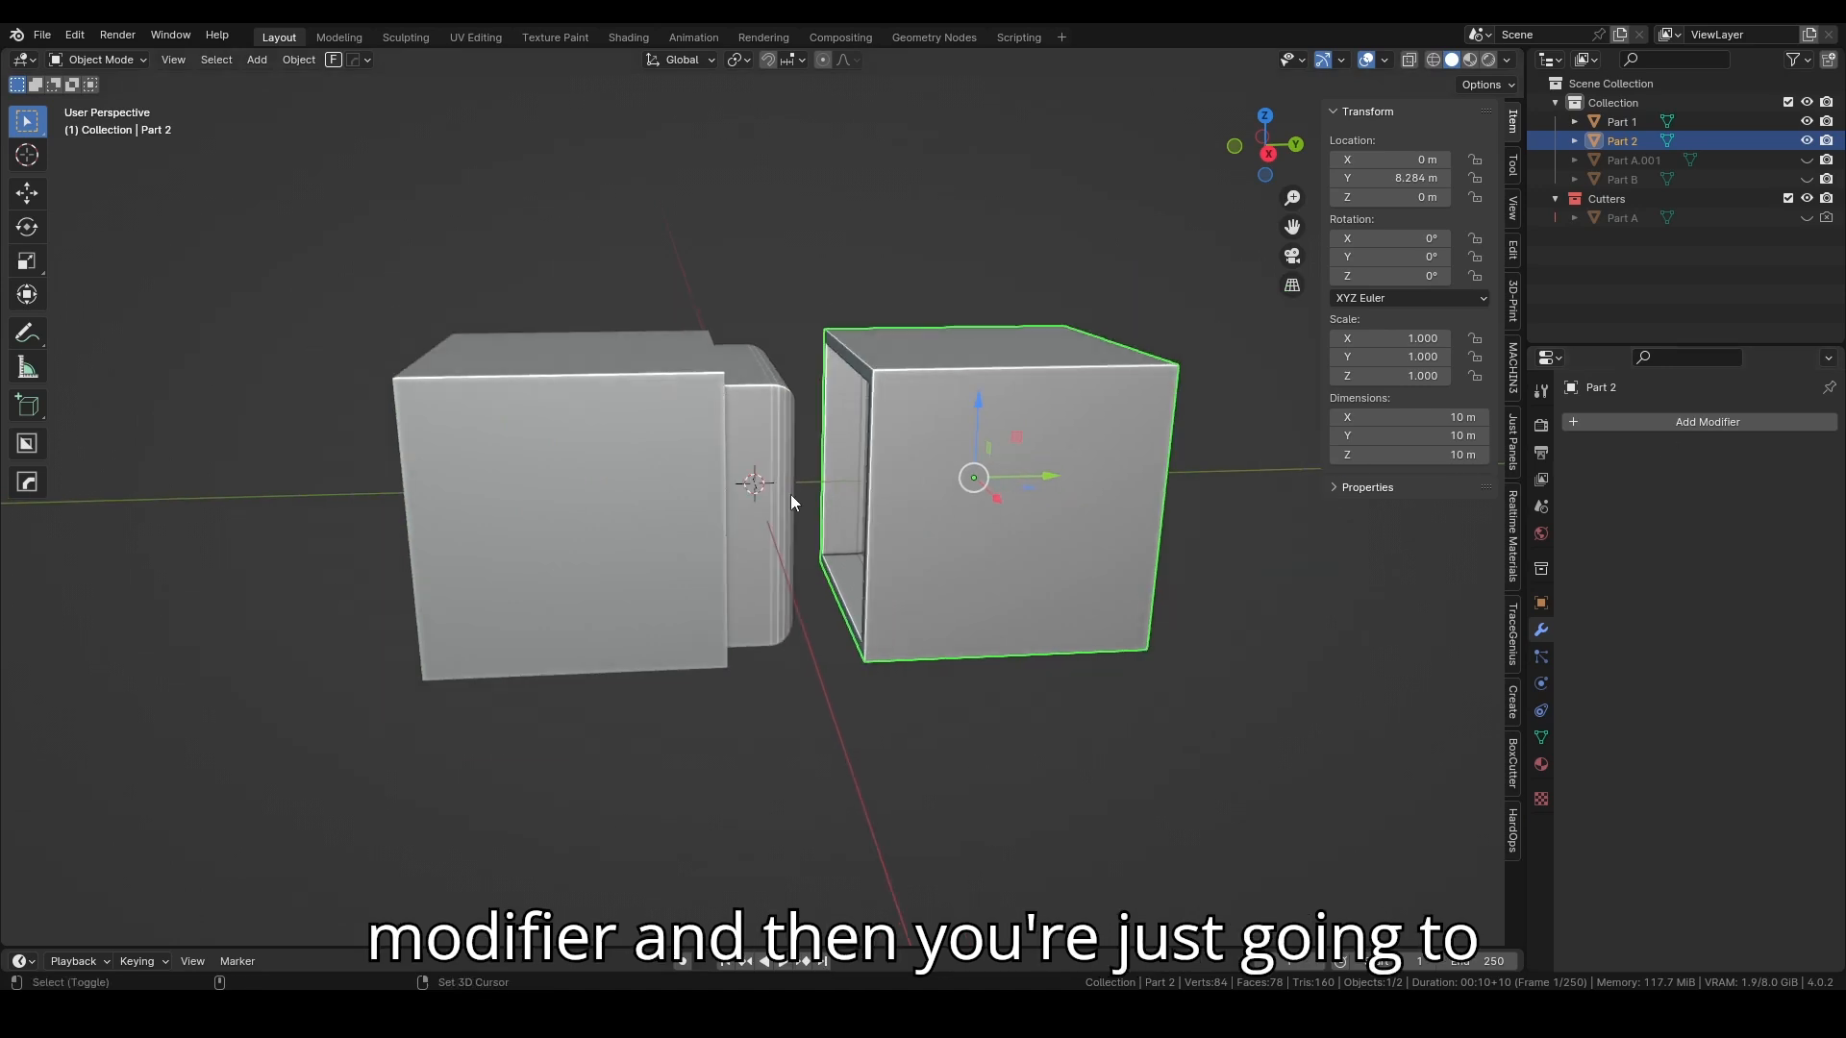
left_click(660, 485, "shift")
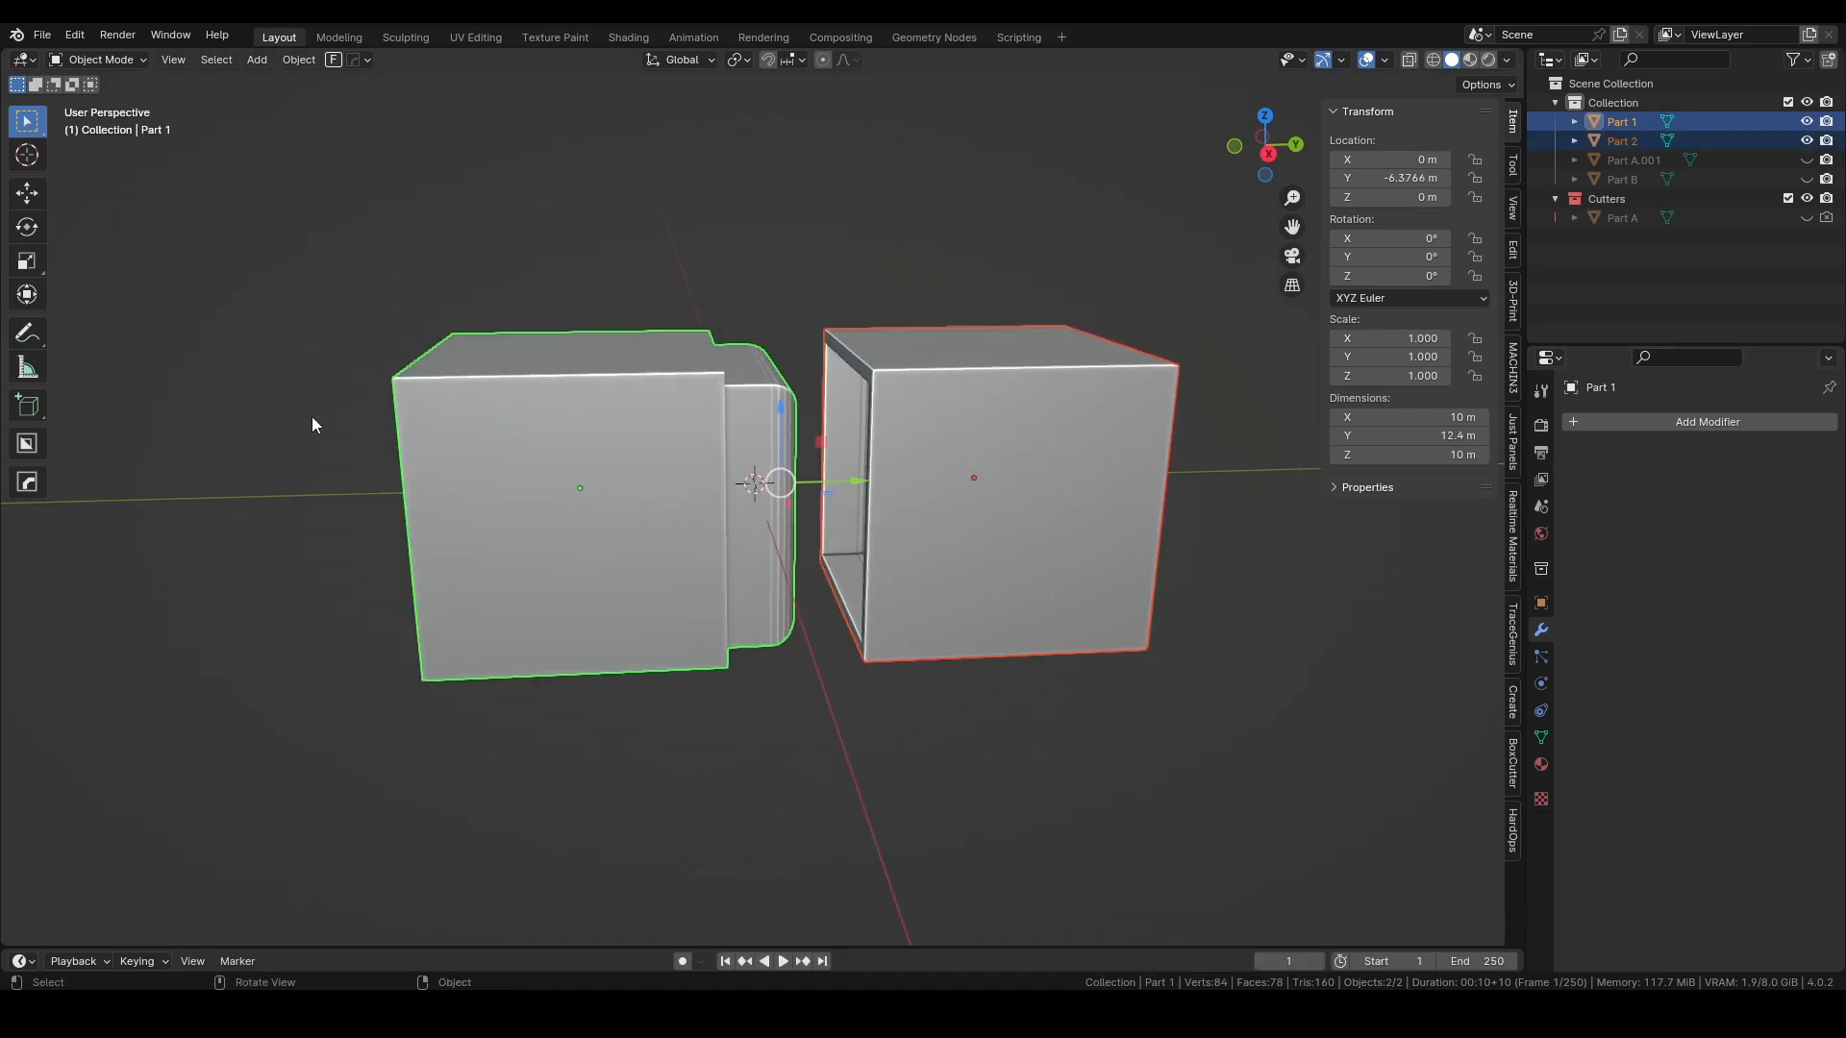
left_click(43, 43)
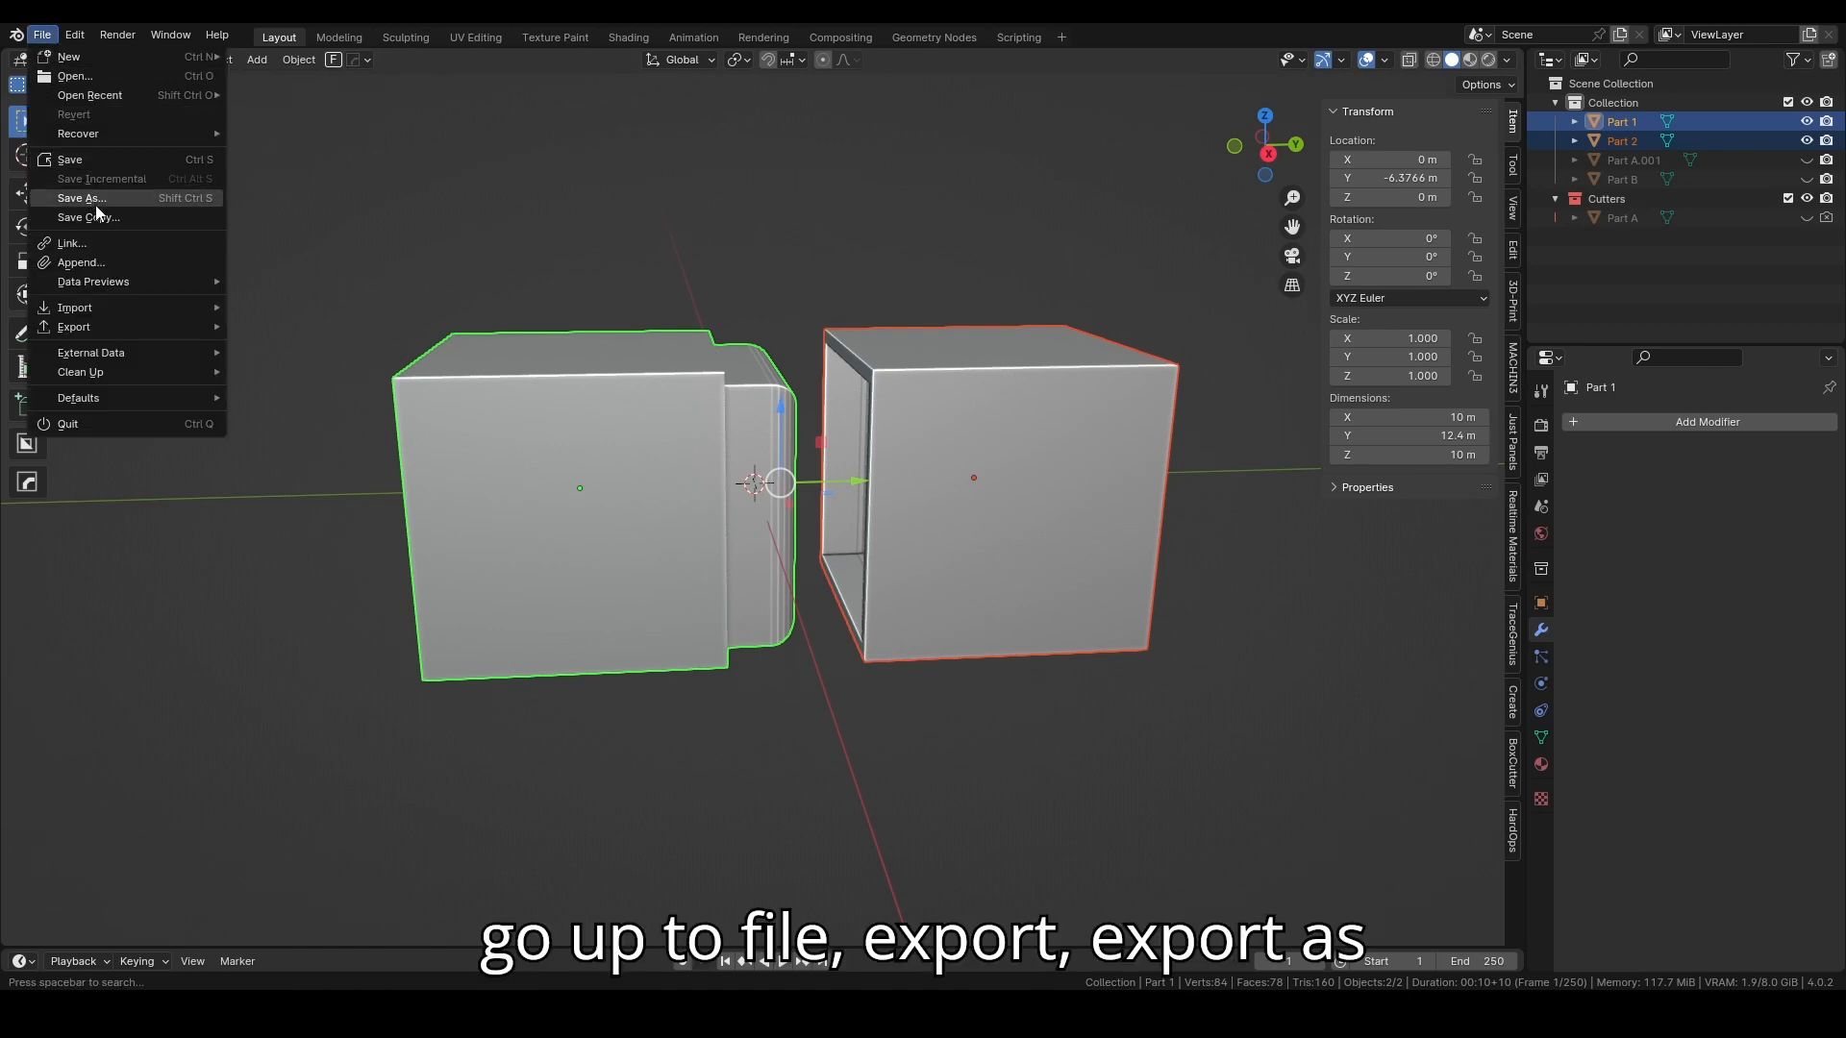
mouse_move(108, 333)
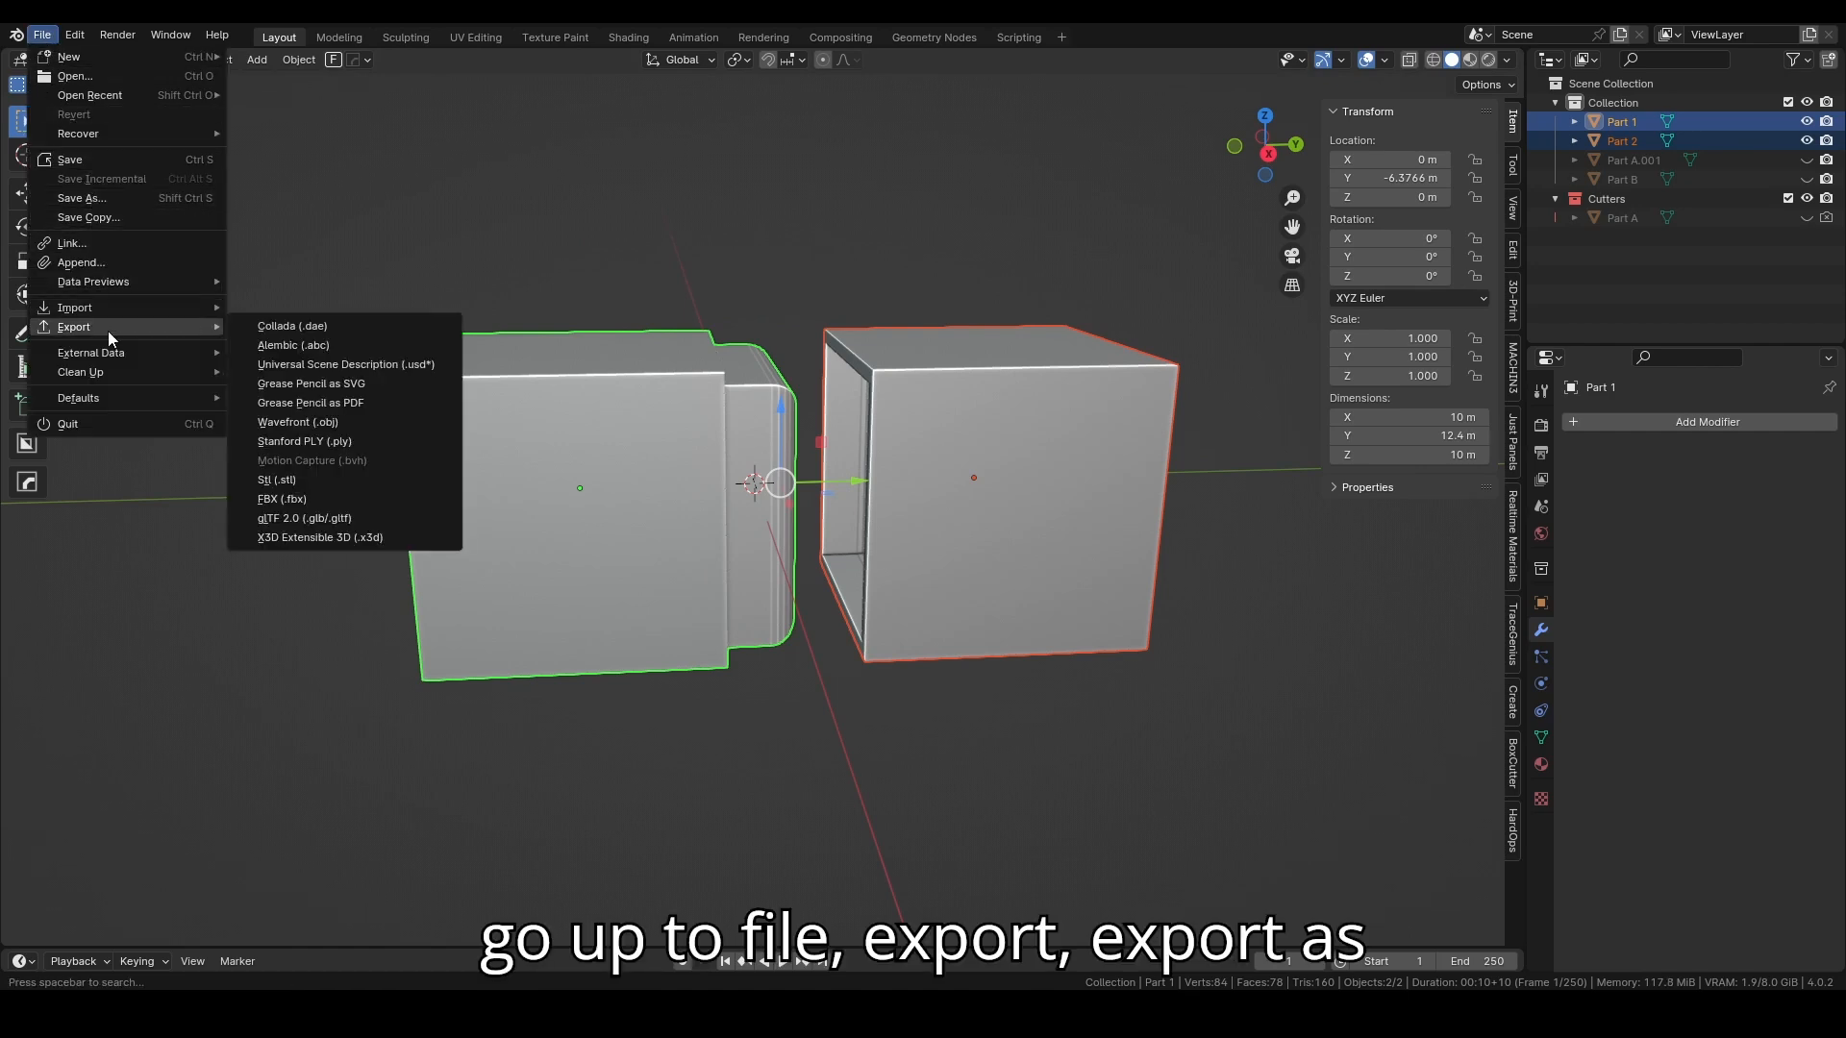
left_click(317, 478)
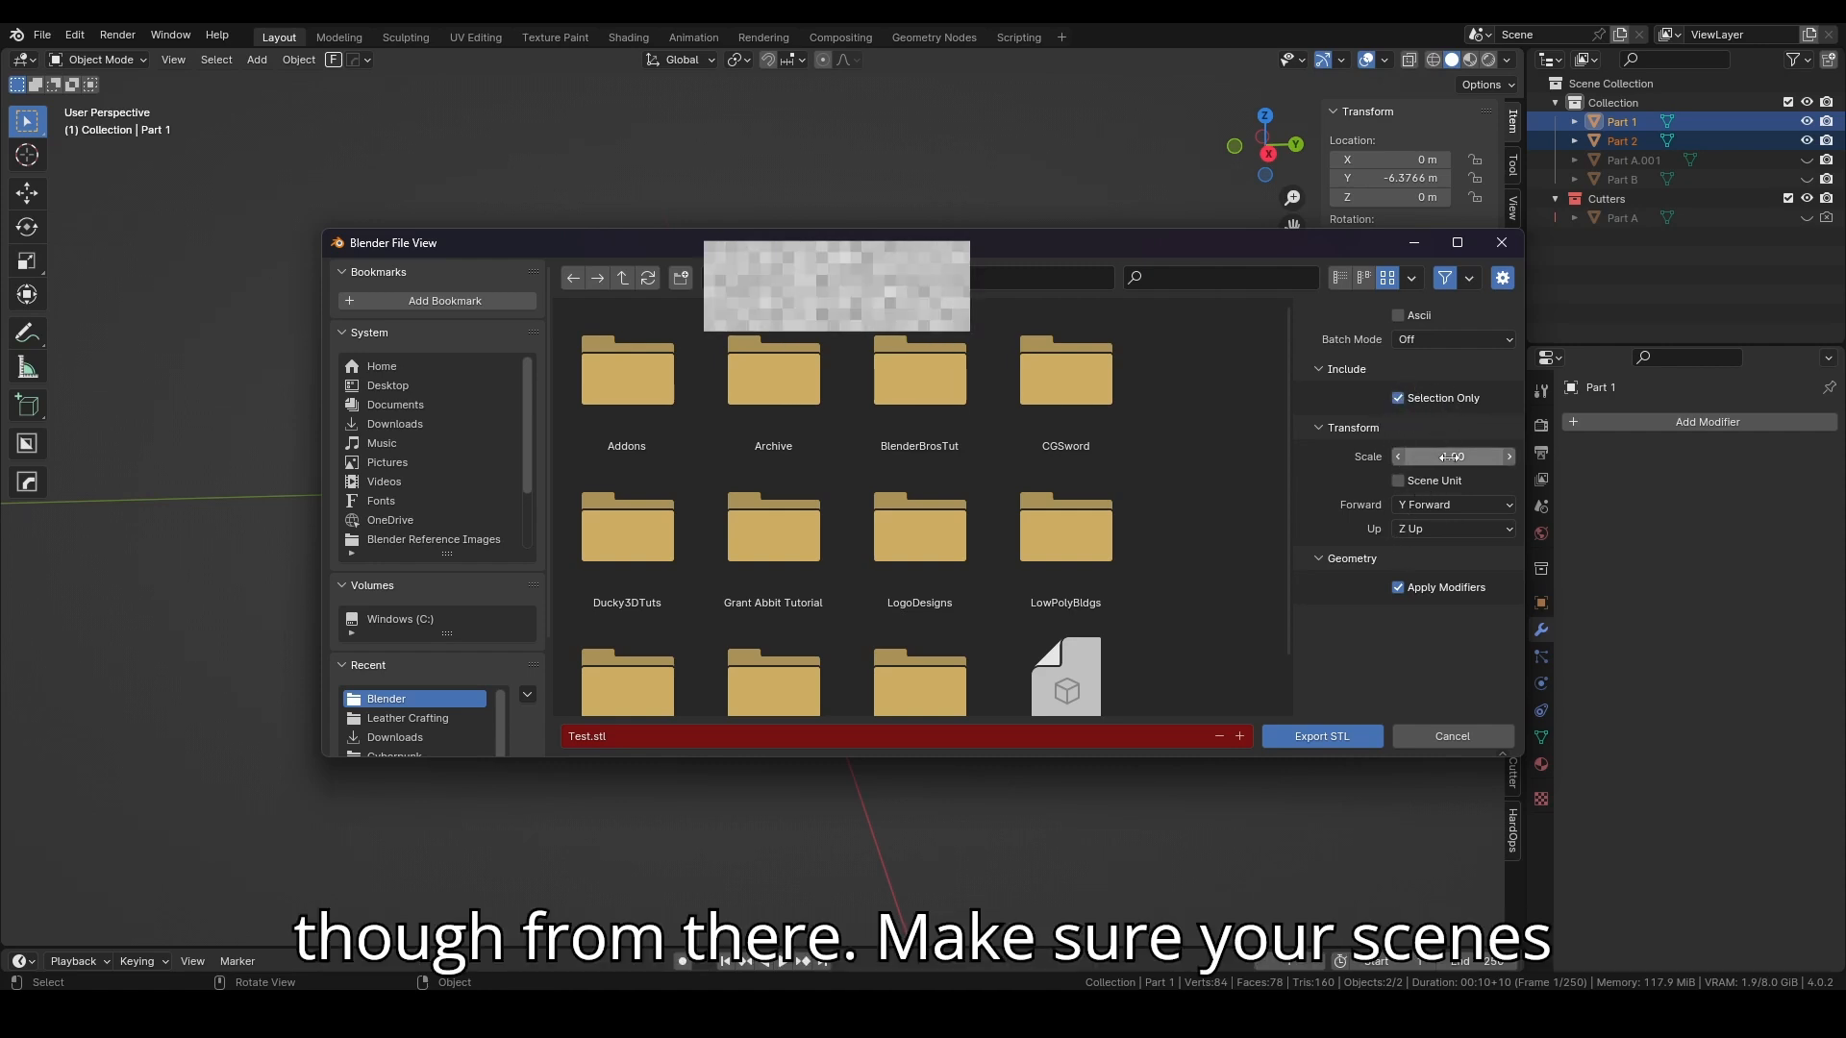
left_click(1311, 729)
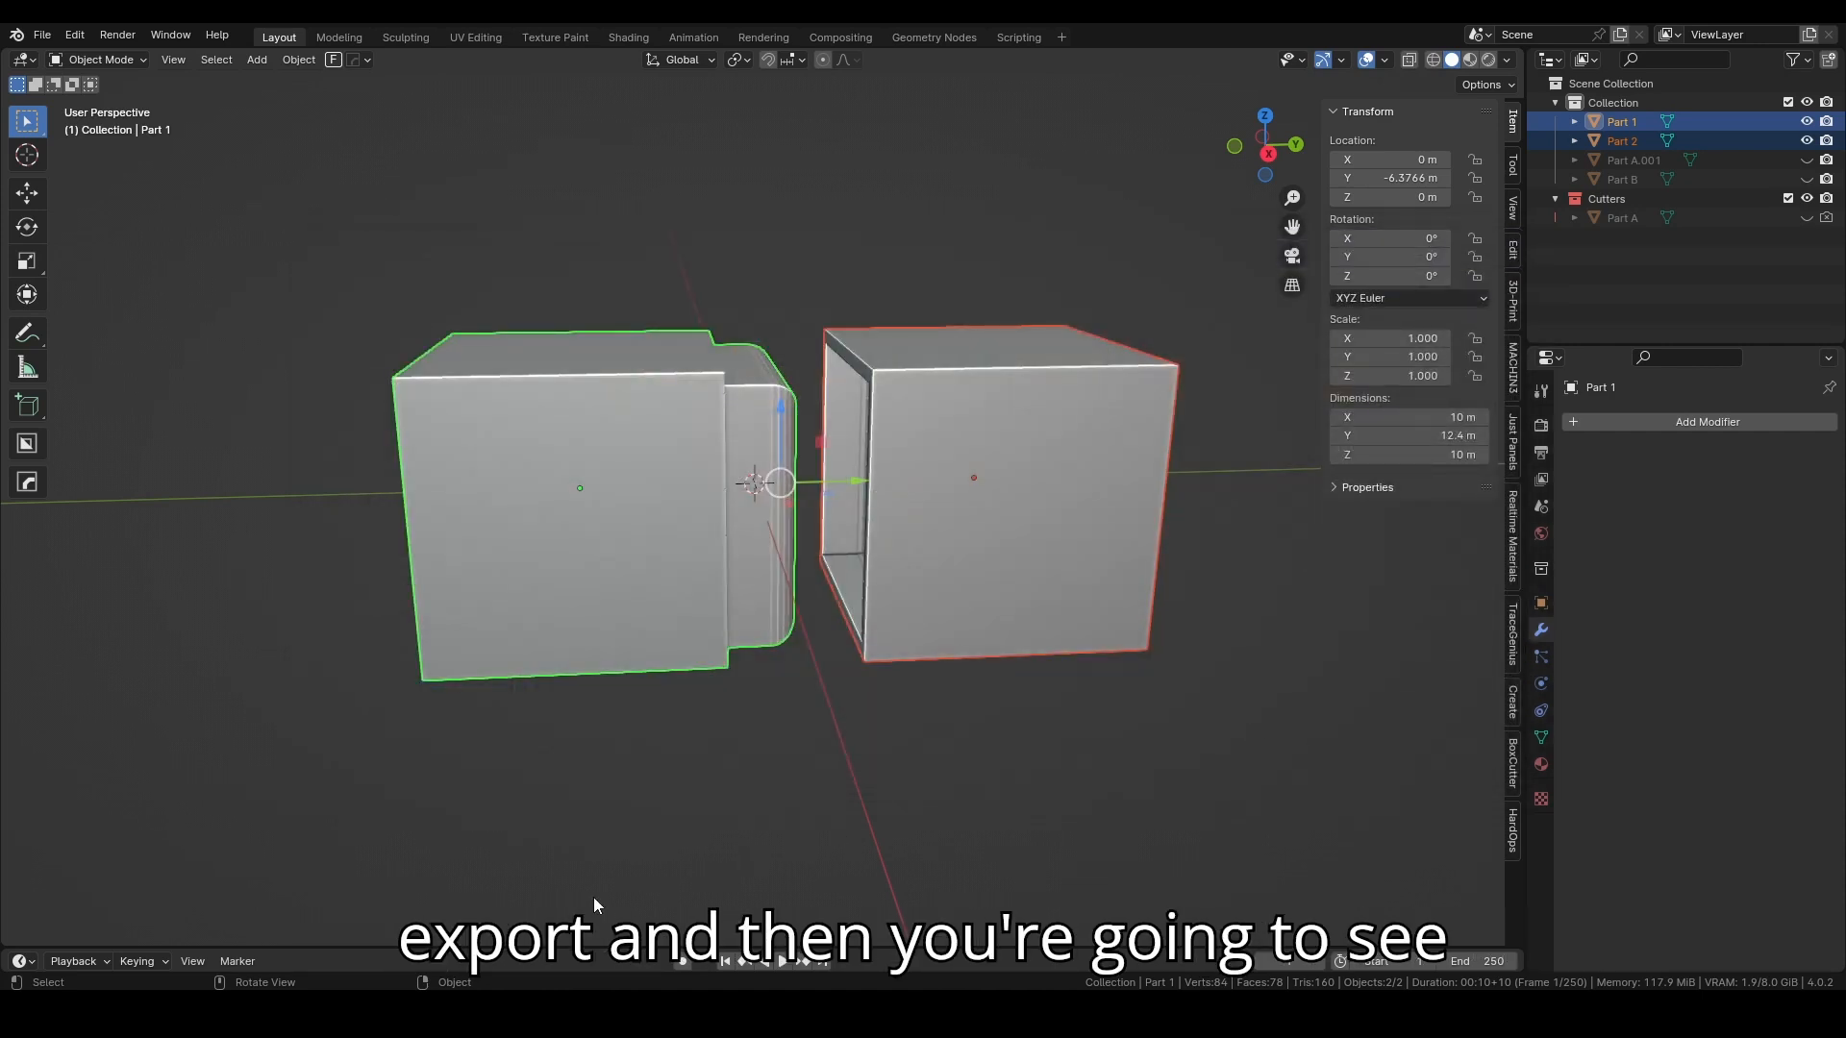
Step: Switch to the Bambu Studio slicer, bring its window into view and maximize it
mouse_move(1071, 1017)
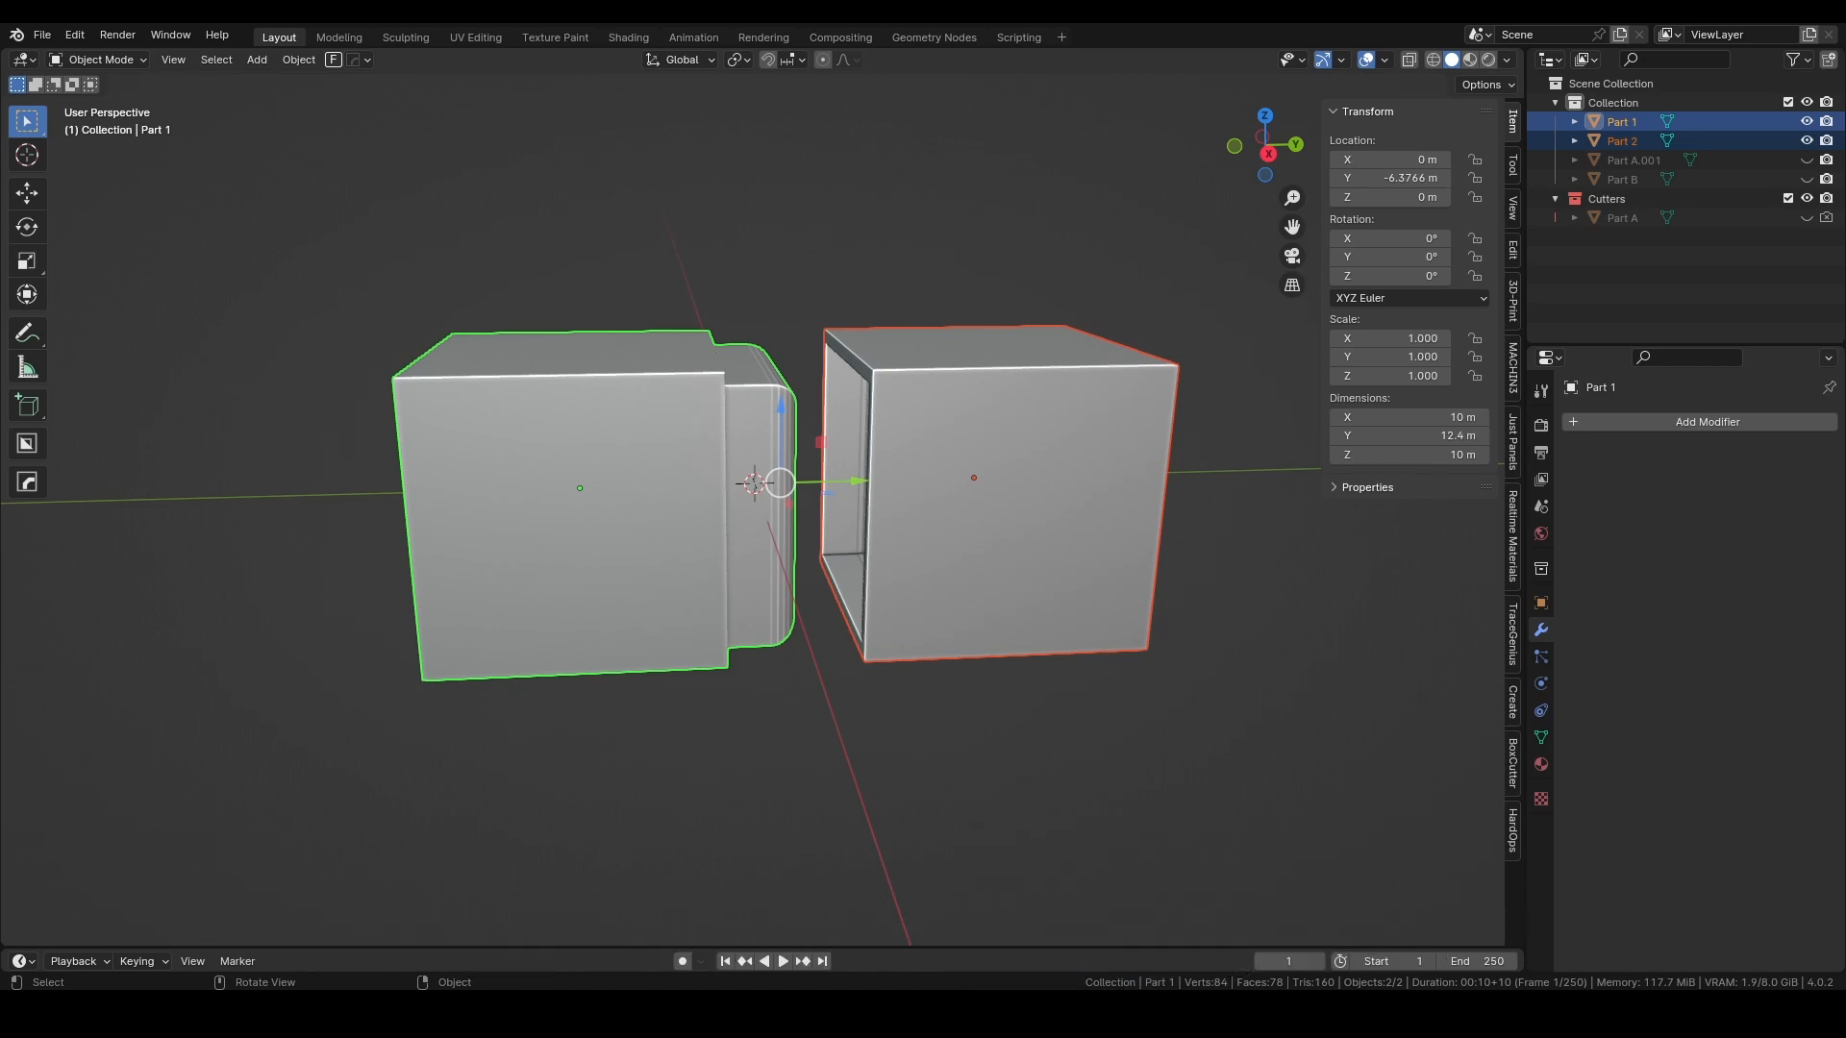
left_click_drag(0, 59, 567, 59)
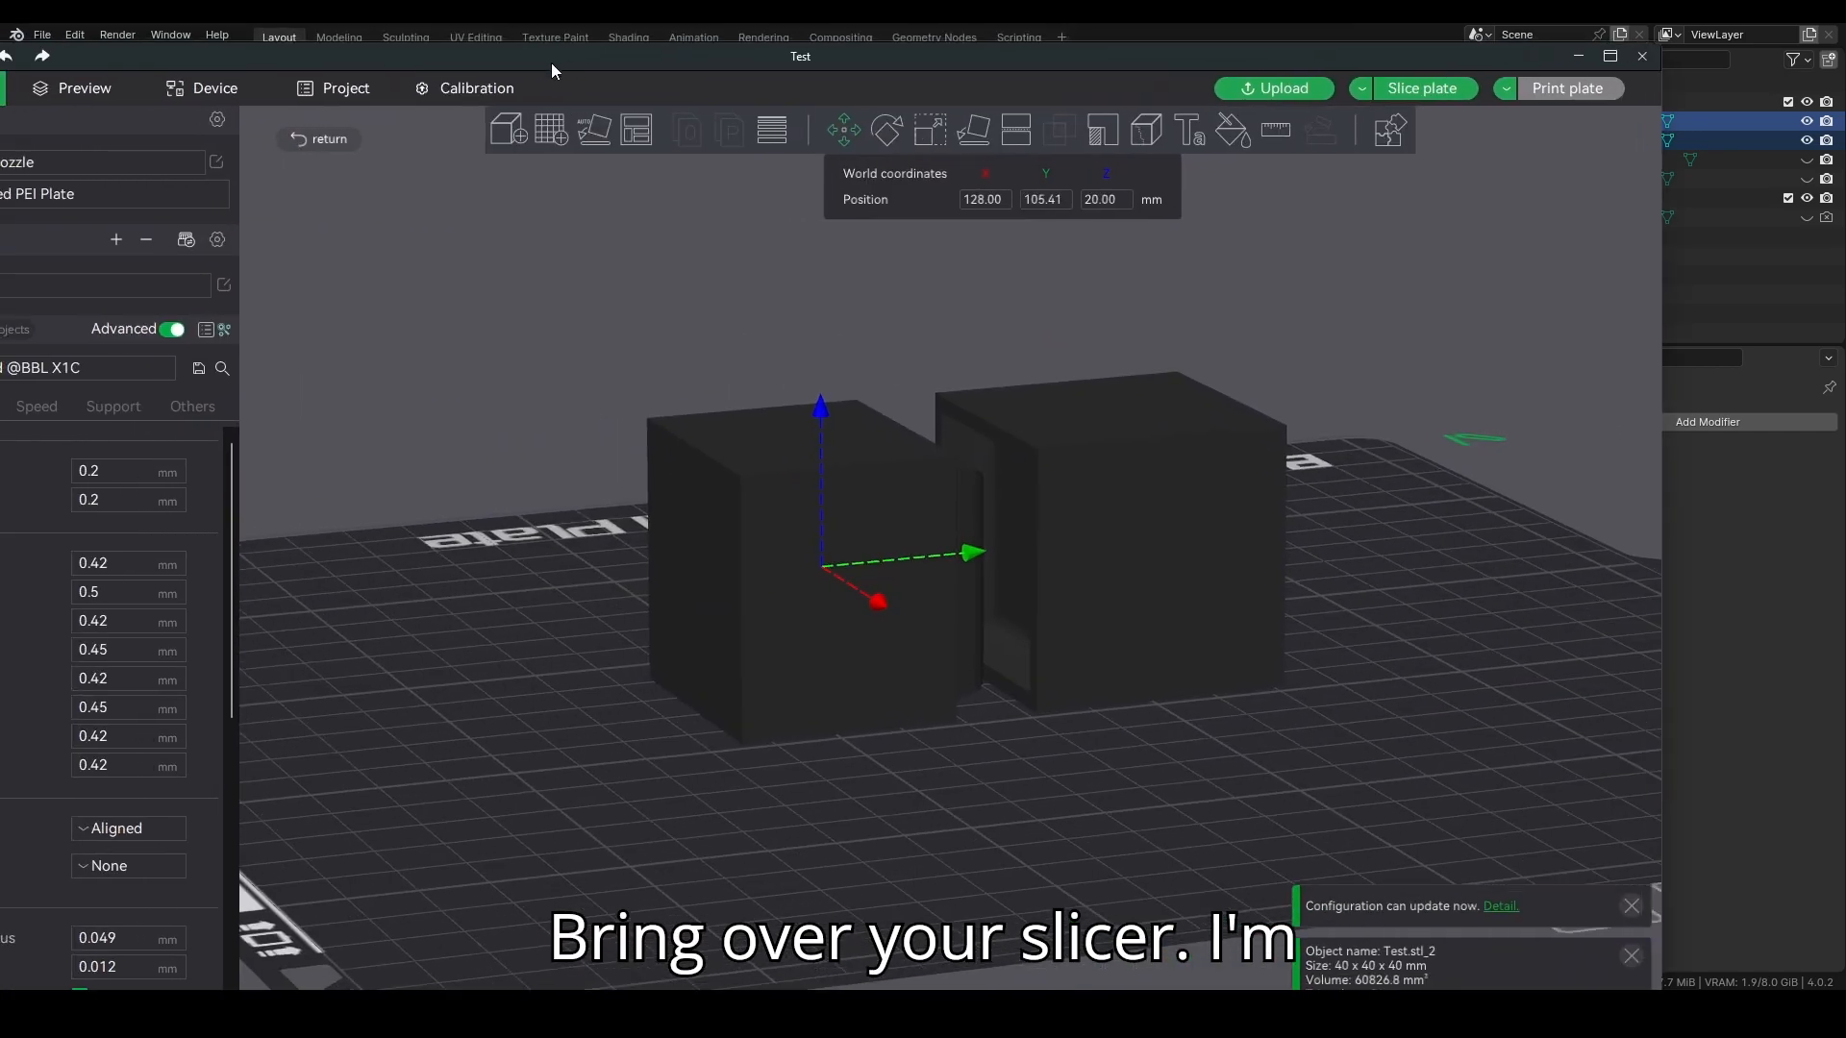
left_click(1610, 56)
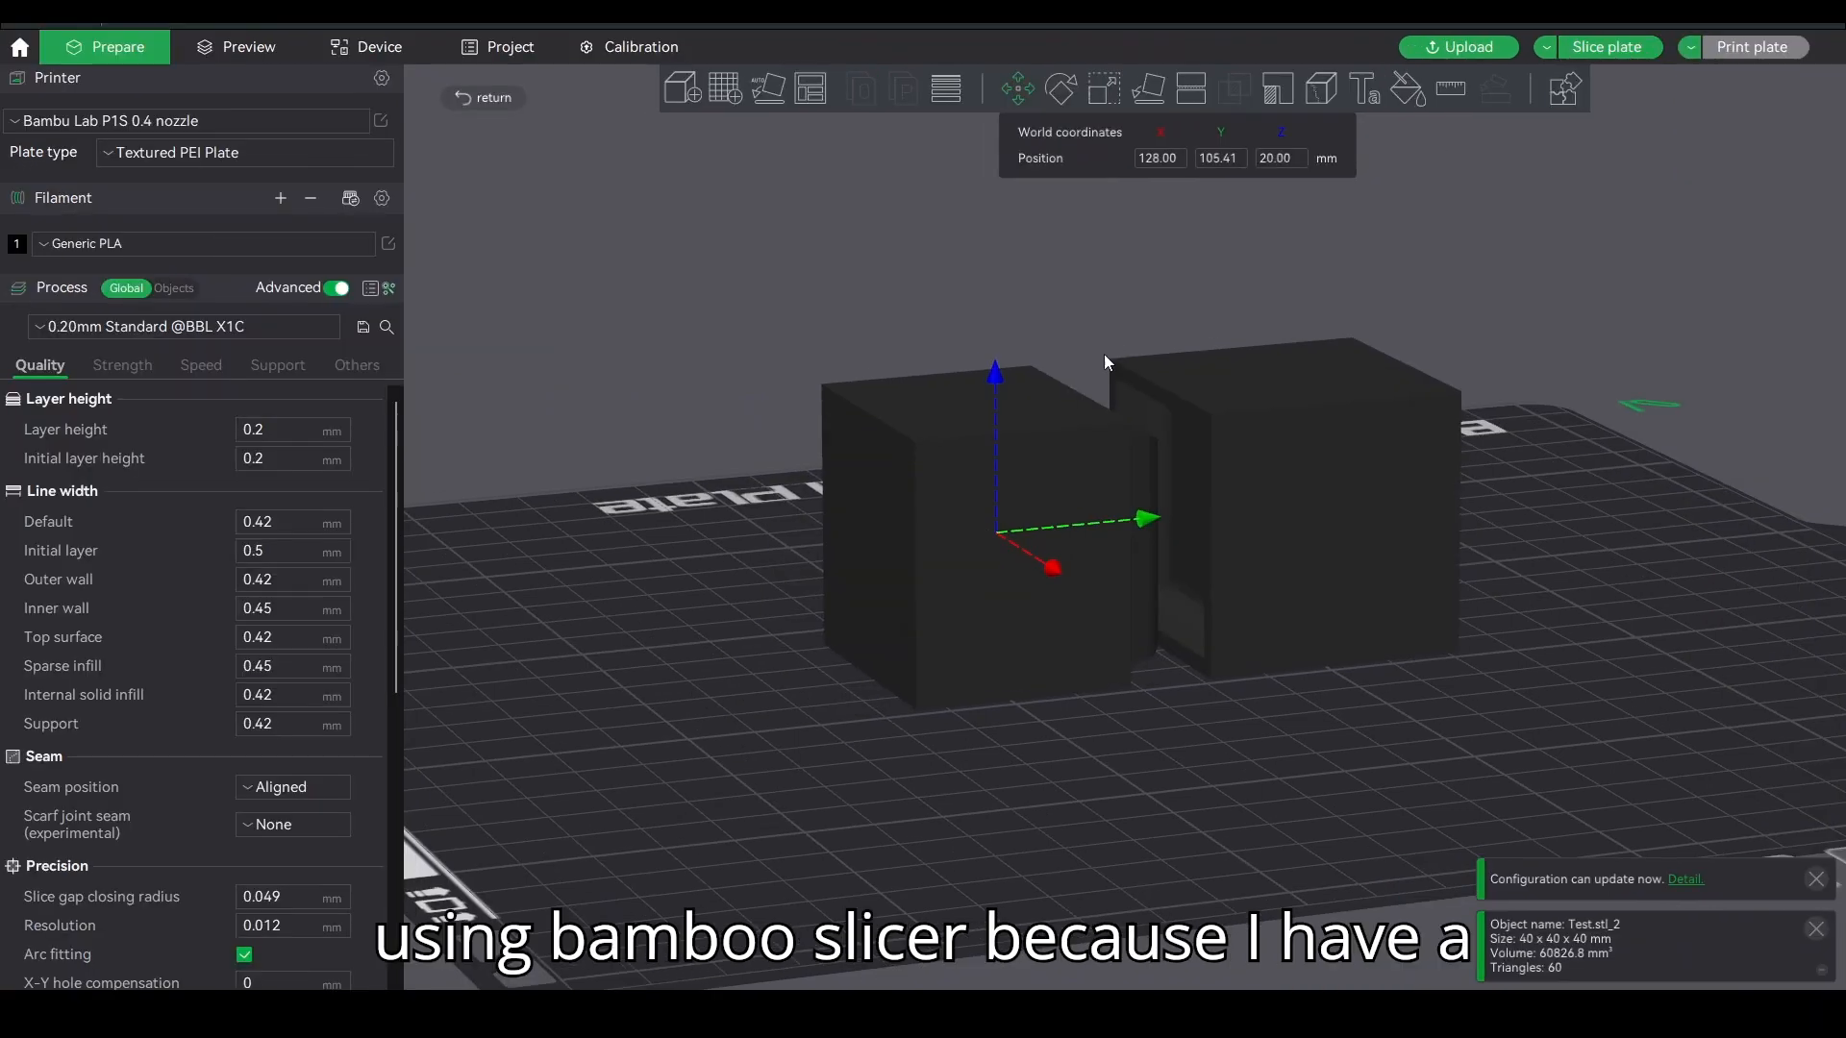
Step: Delete the two old joint models, first the key part and then the socket part, from the build plate
scroll(1057, 416, "down", 2)
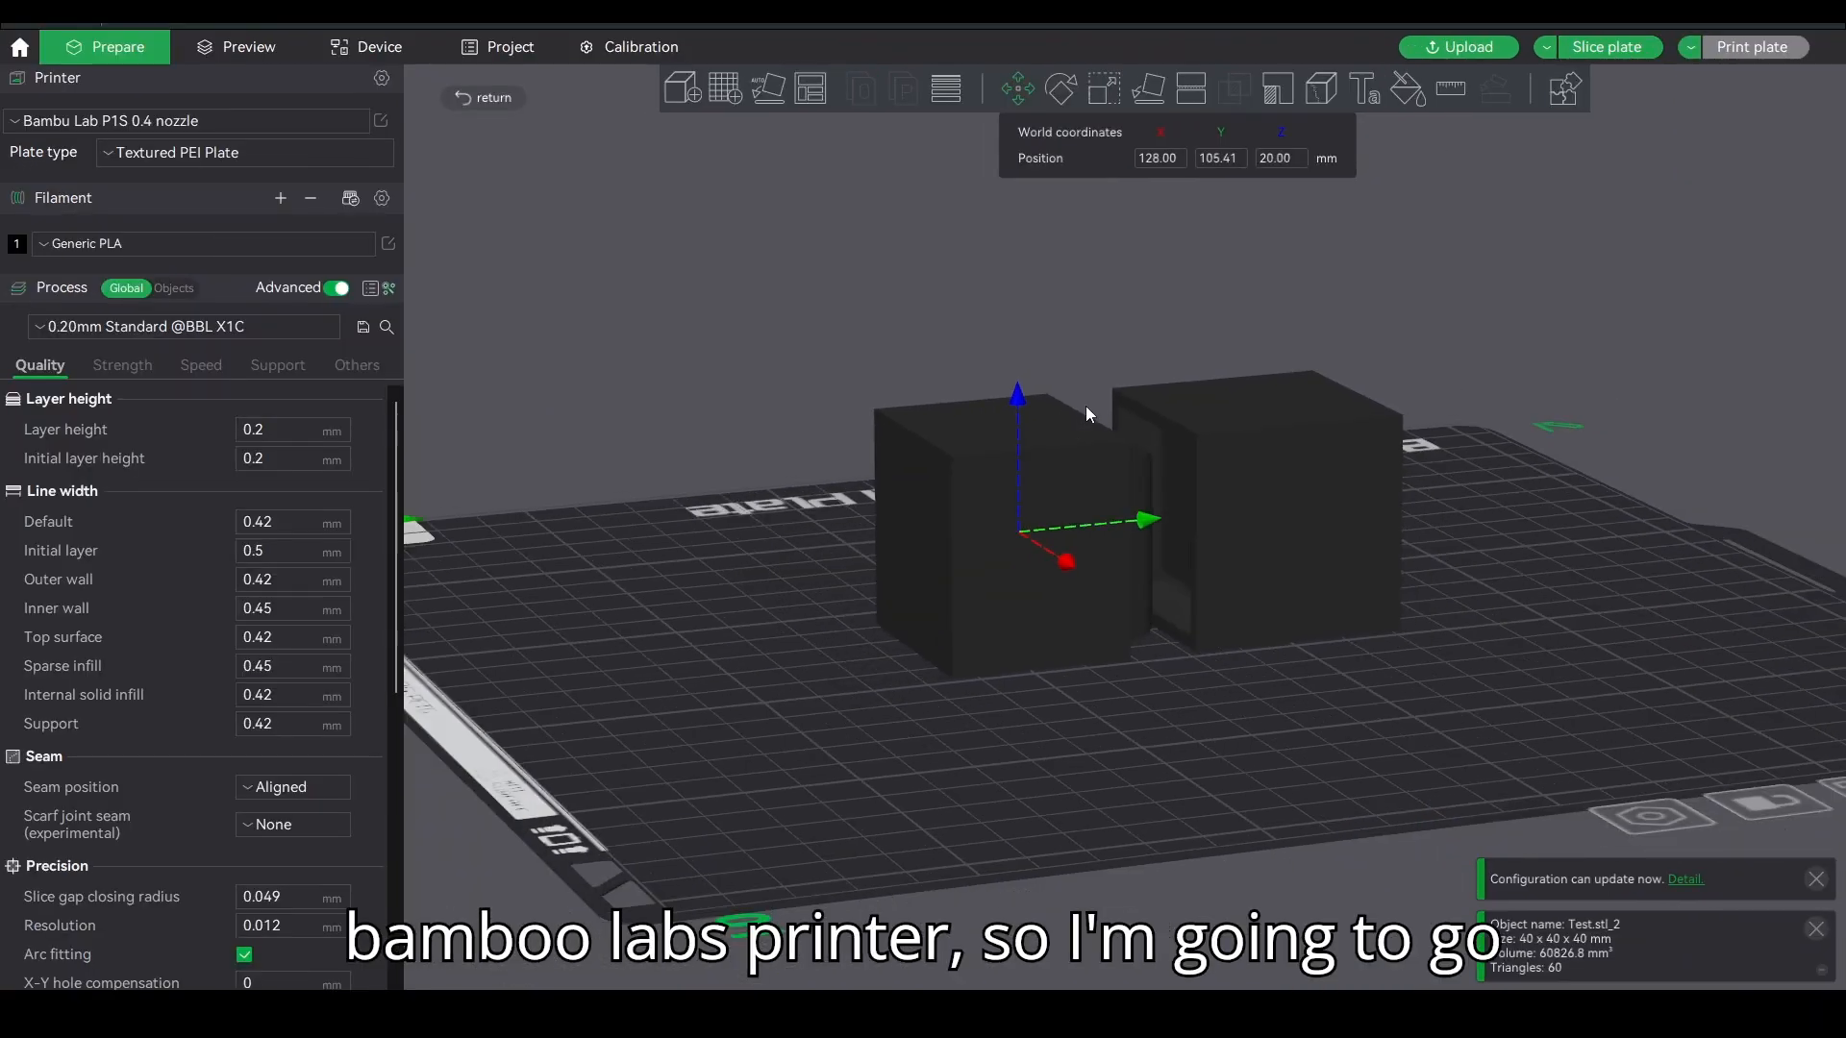
mouse_move(1075, 407)
left_mouse_down()
mouse_move(1076, 348)
mouse_move(1068, 423)
left_mouse_up()
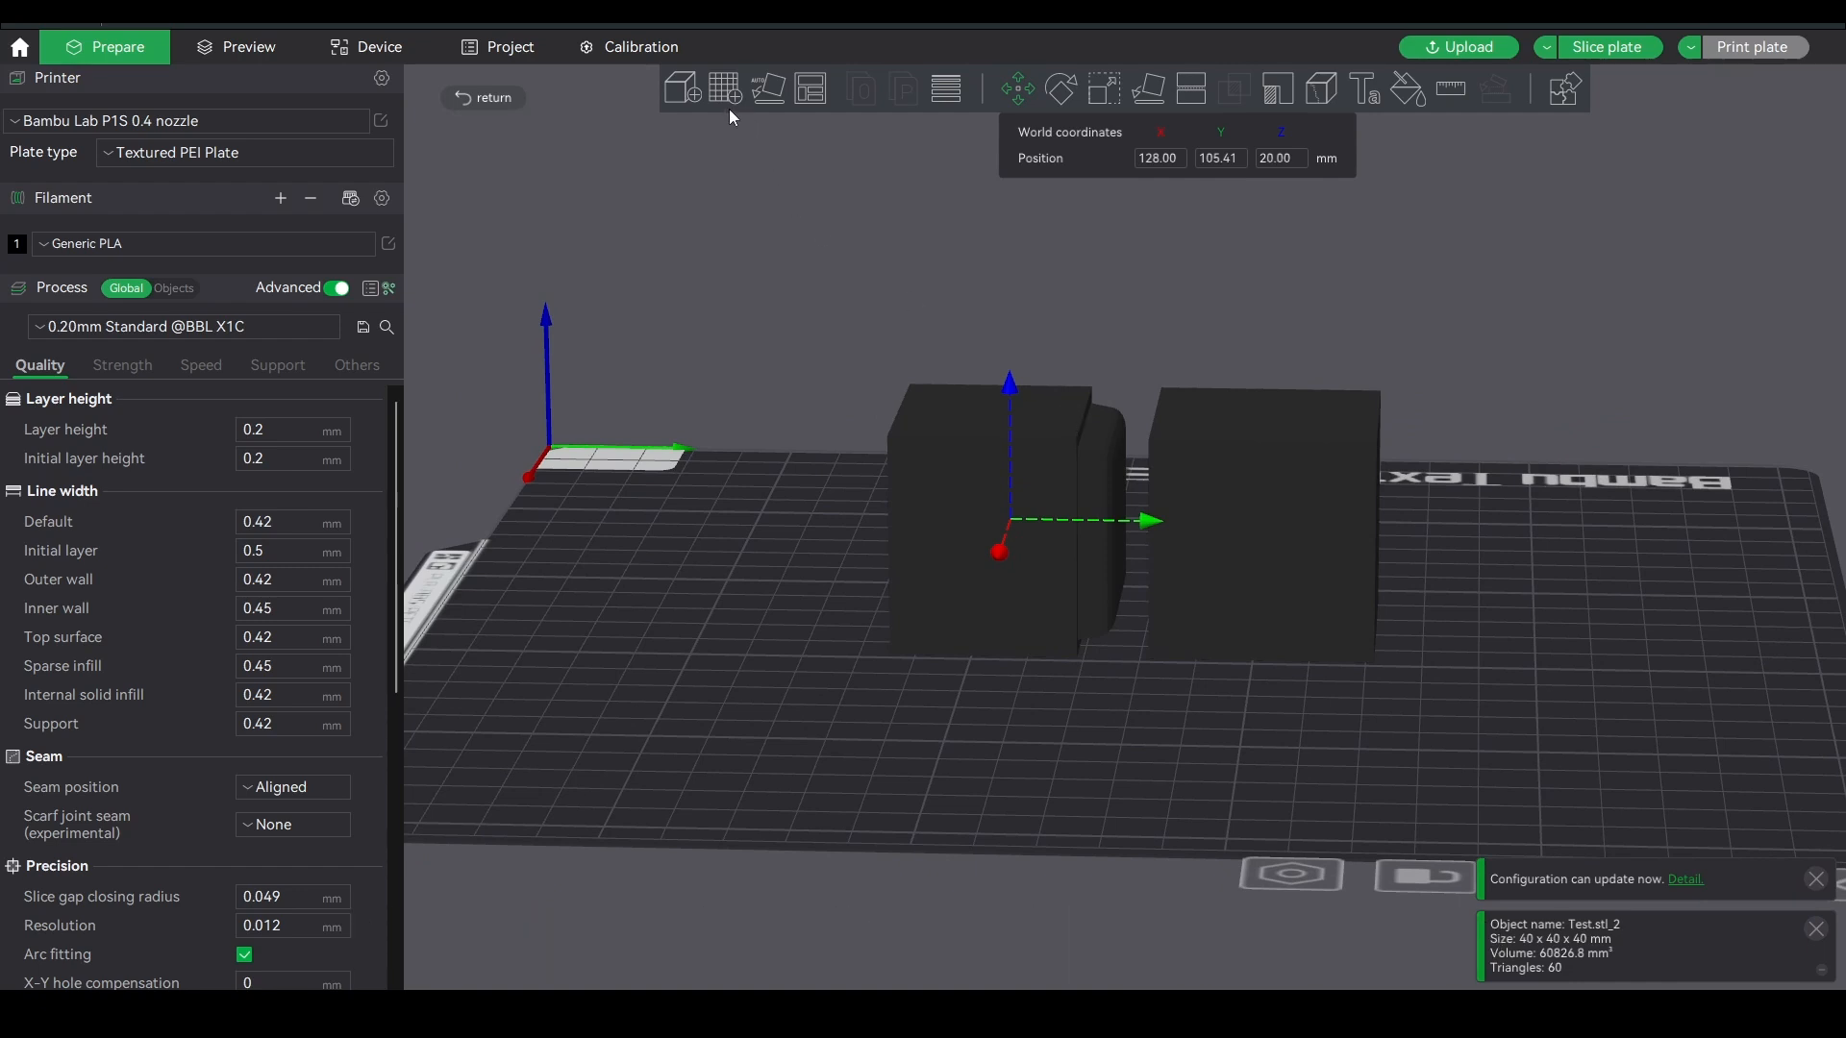
left_click(1019, 89)
left_click(1028, 384)
key("Delete")
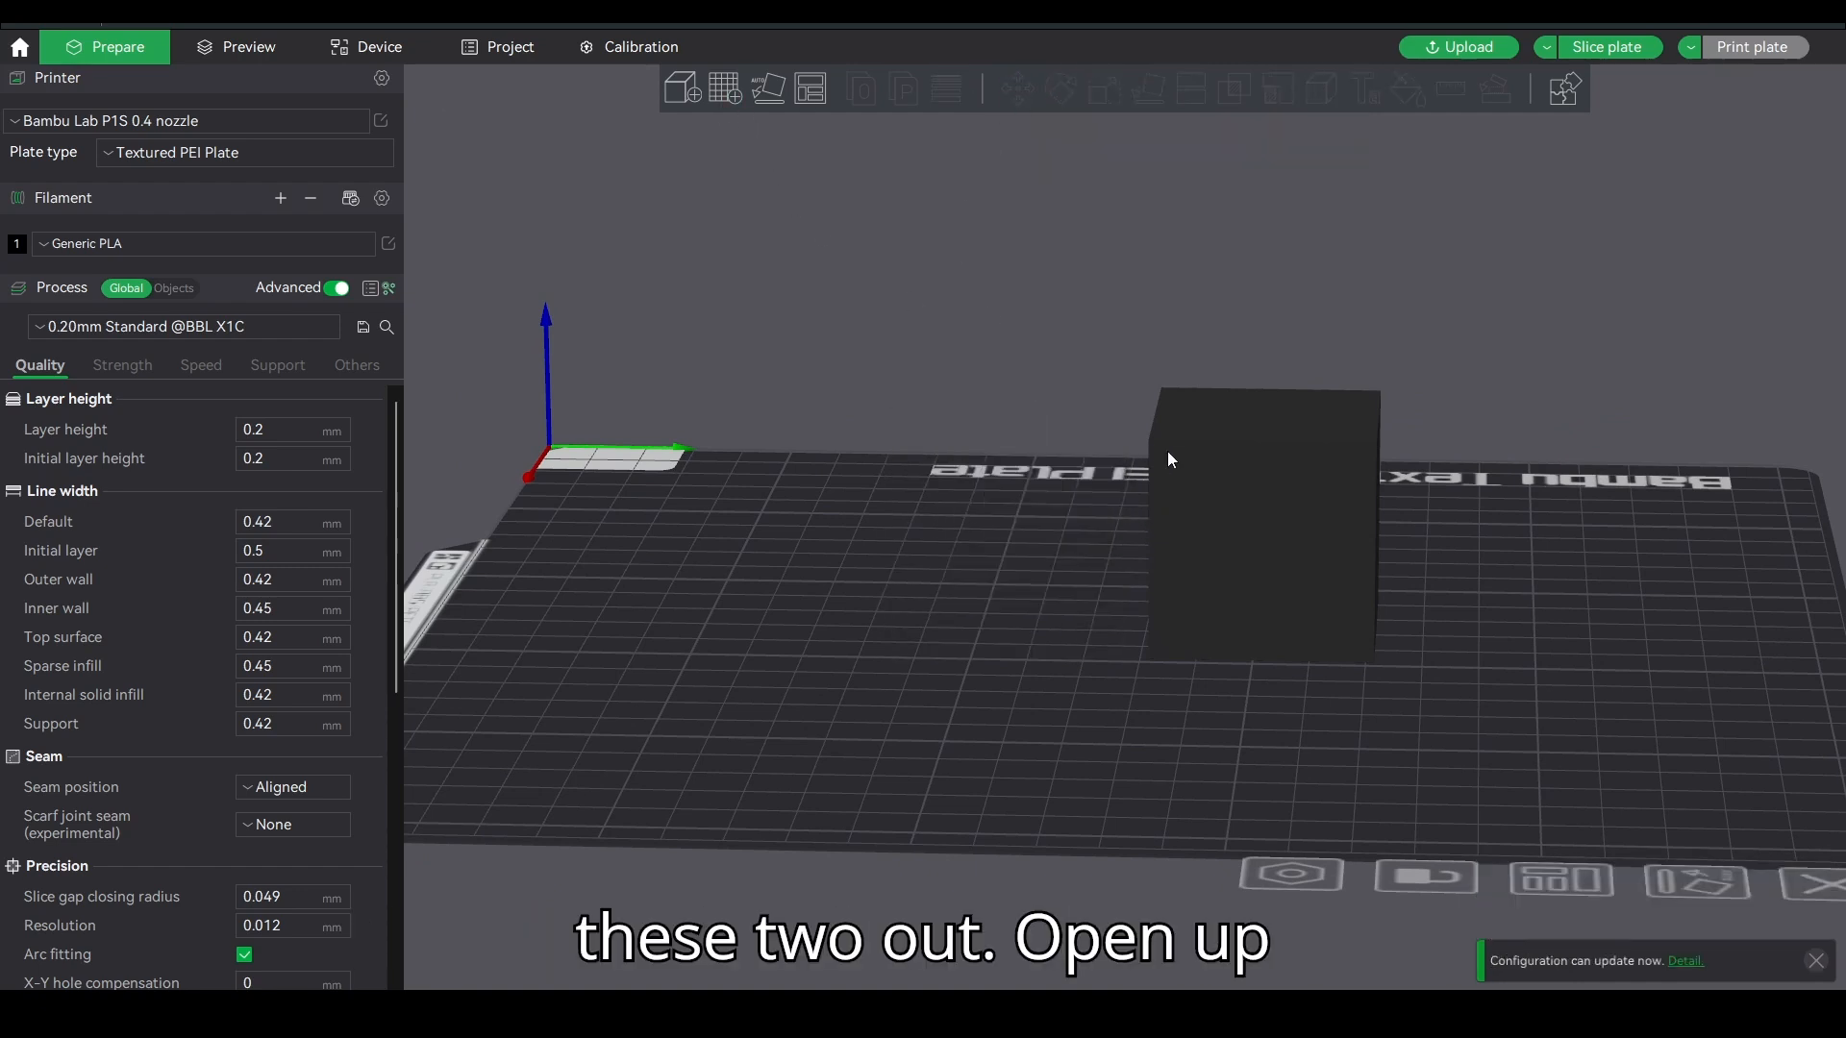
left_click(1203, 465)
key("Delete")
Step: Import the exported Test STL file onto the empty build plate and view the two joint parts up close
left_click(683, 89)
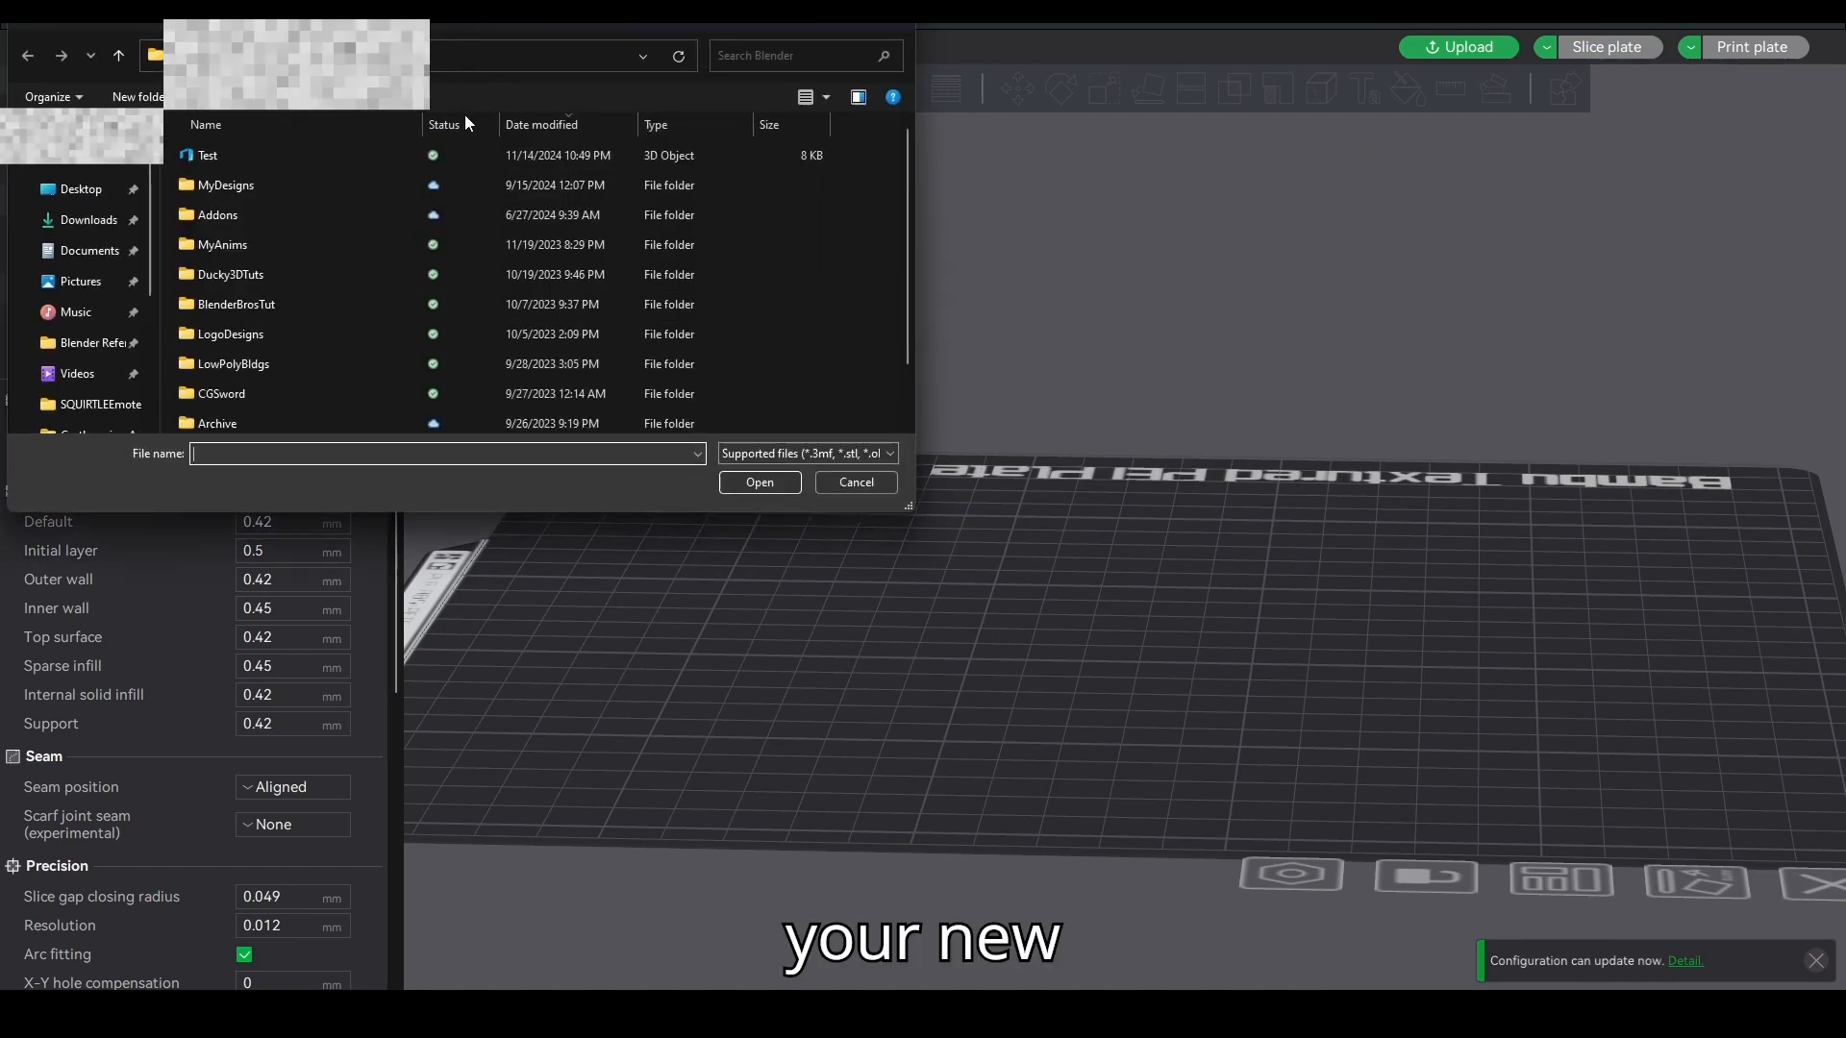
double_click(278, 152)
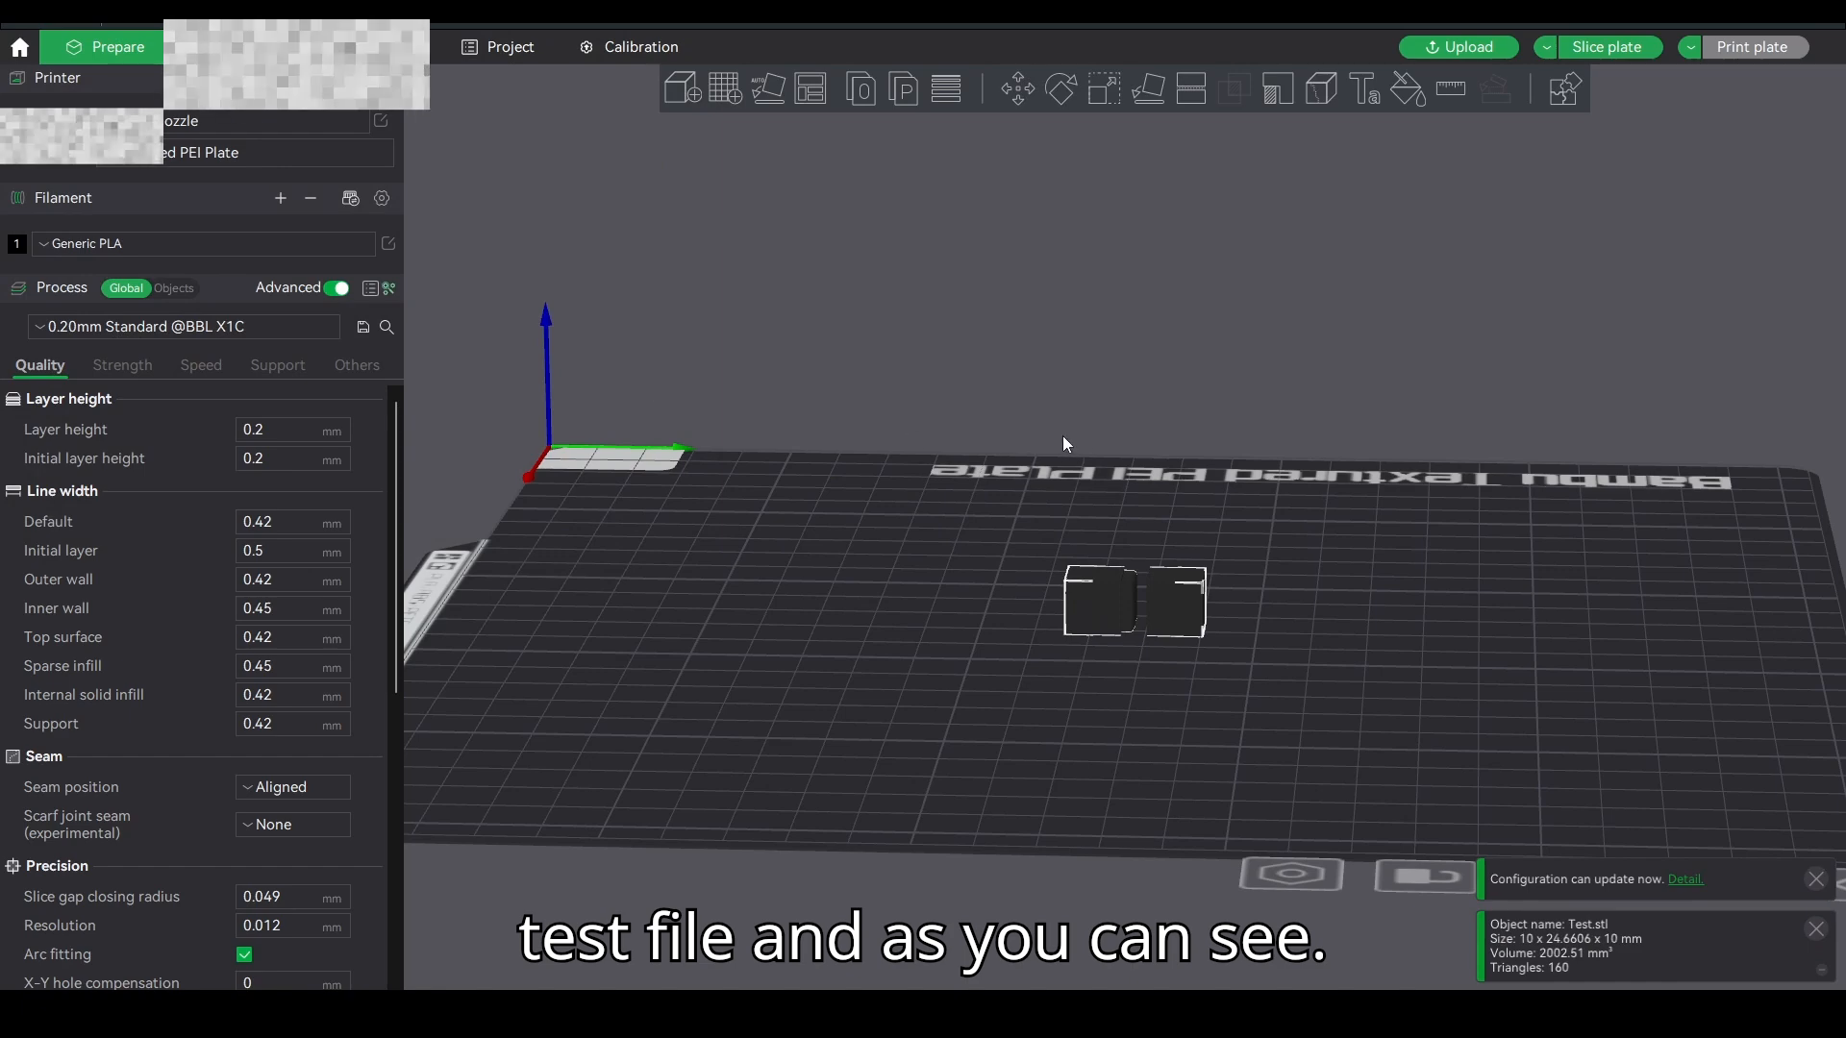
scroll(1209, 569, "up", 5)
left_click_drag(1180, 516, 1207, 504)
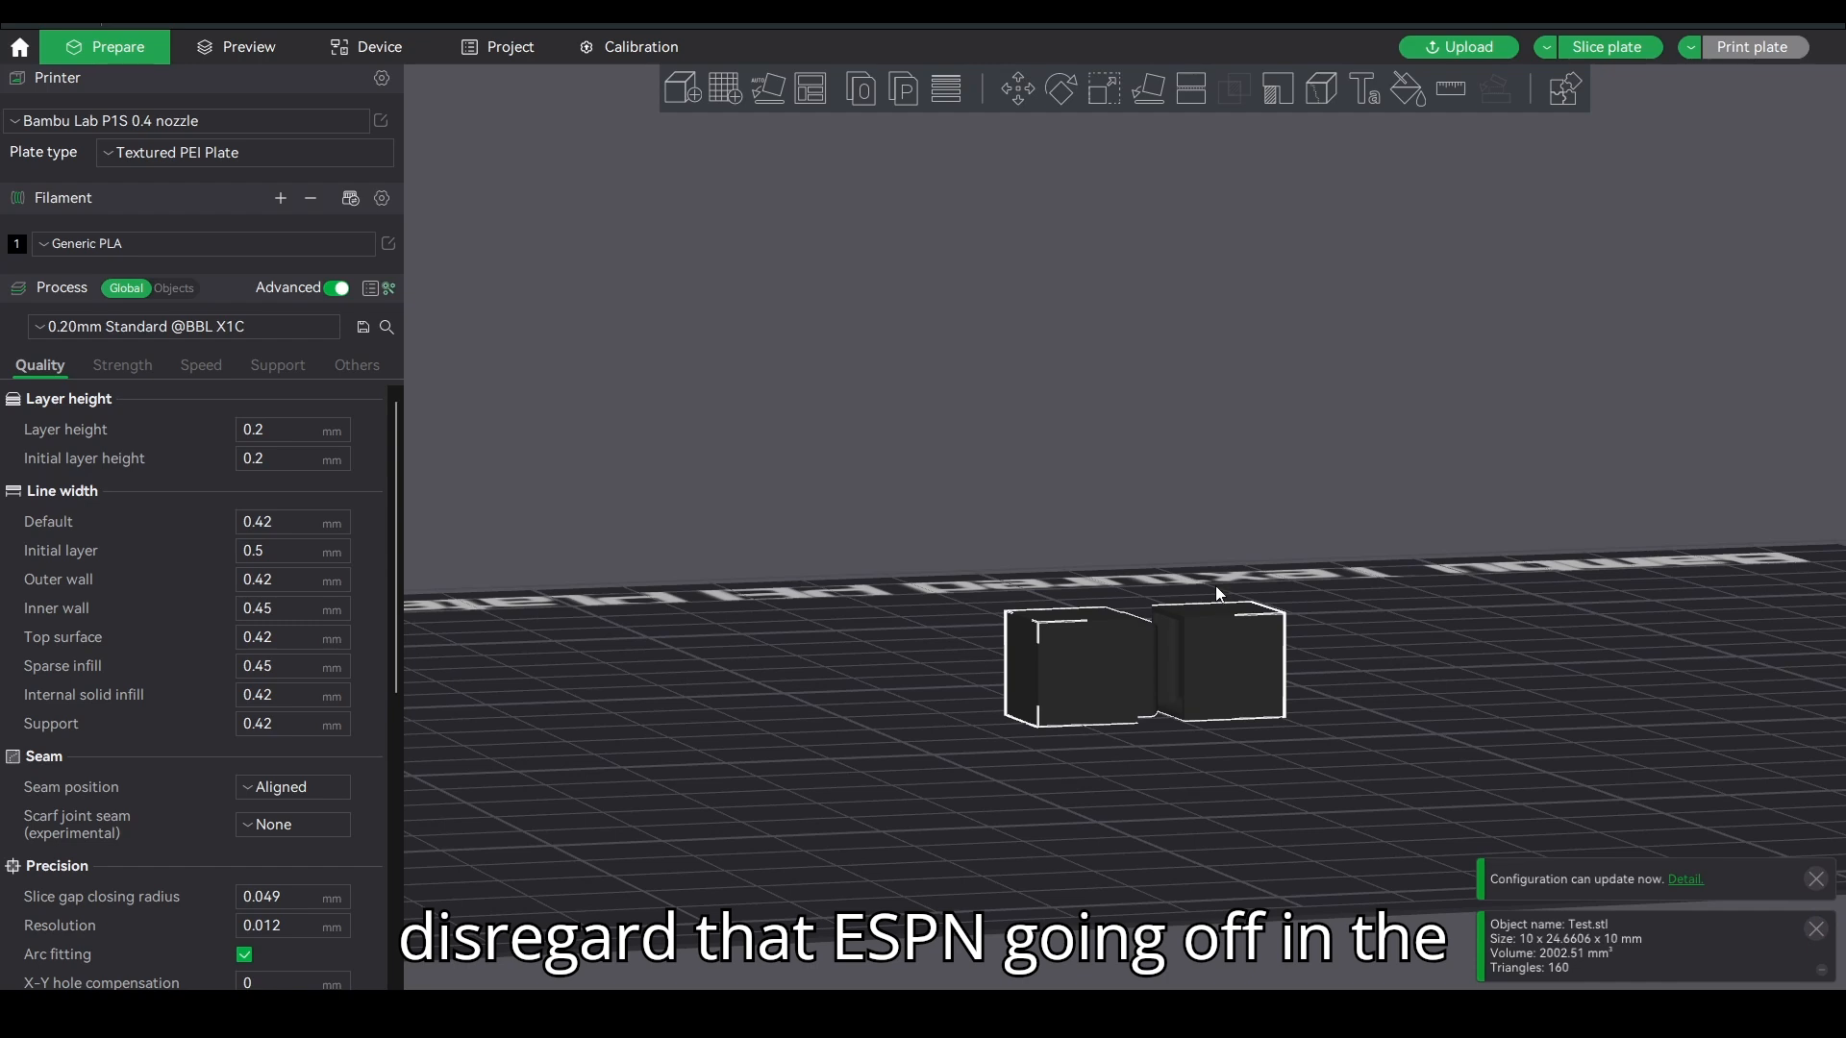
left_click_drag(1254, 527, 1247, 516)
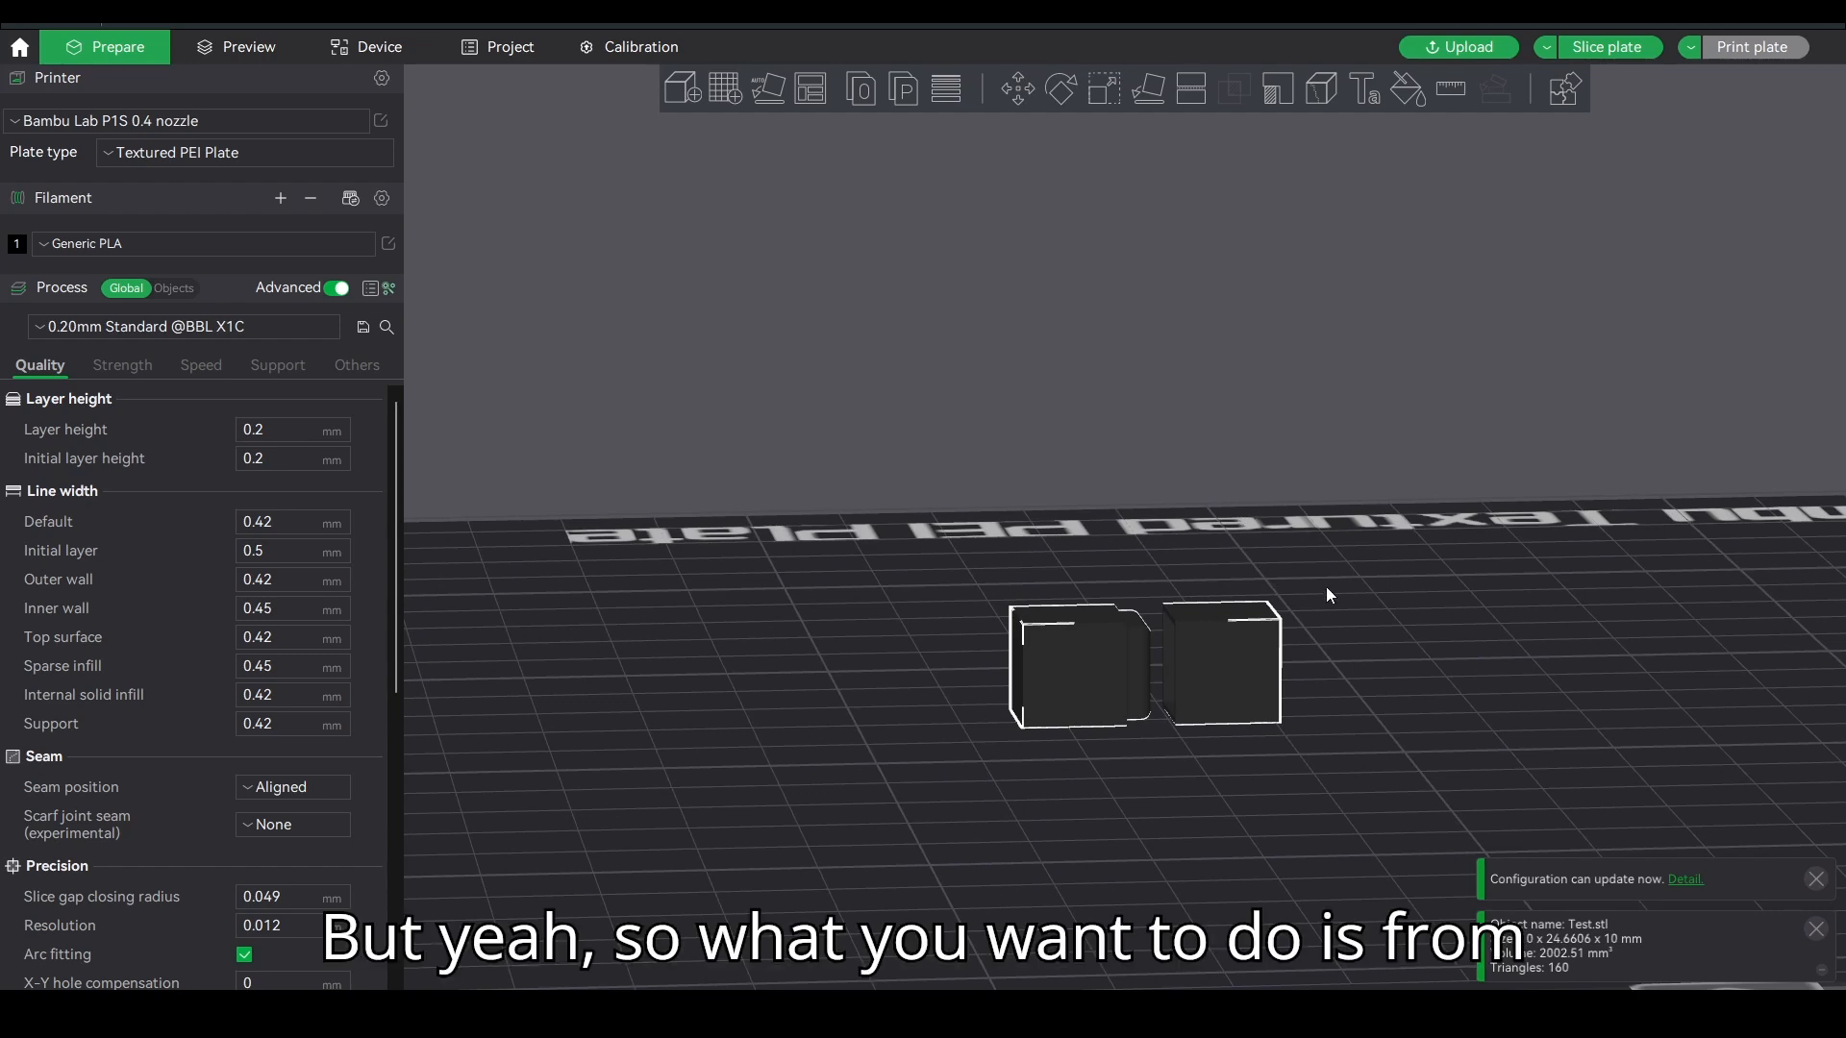
Step: Split the imported Test model into separate objects and clear the selection
scroll(1326, 590, "up", 2)
scroll(1326, 594, "up", 1)
right_click(1234, 698)
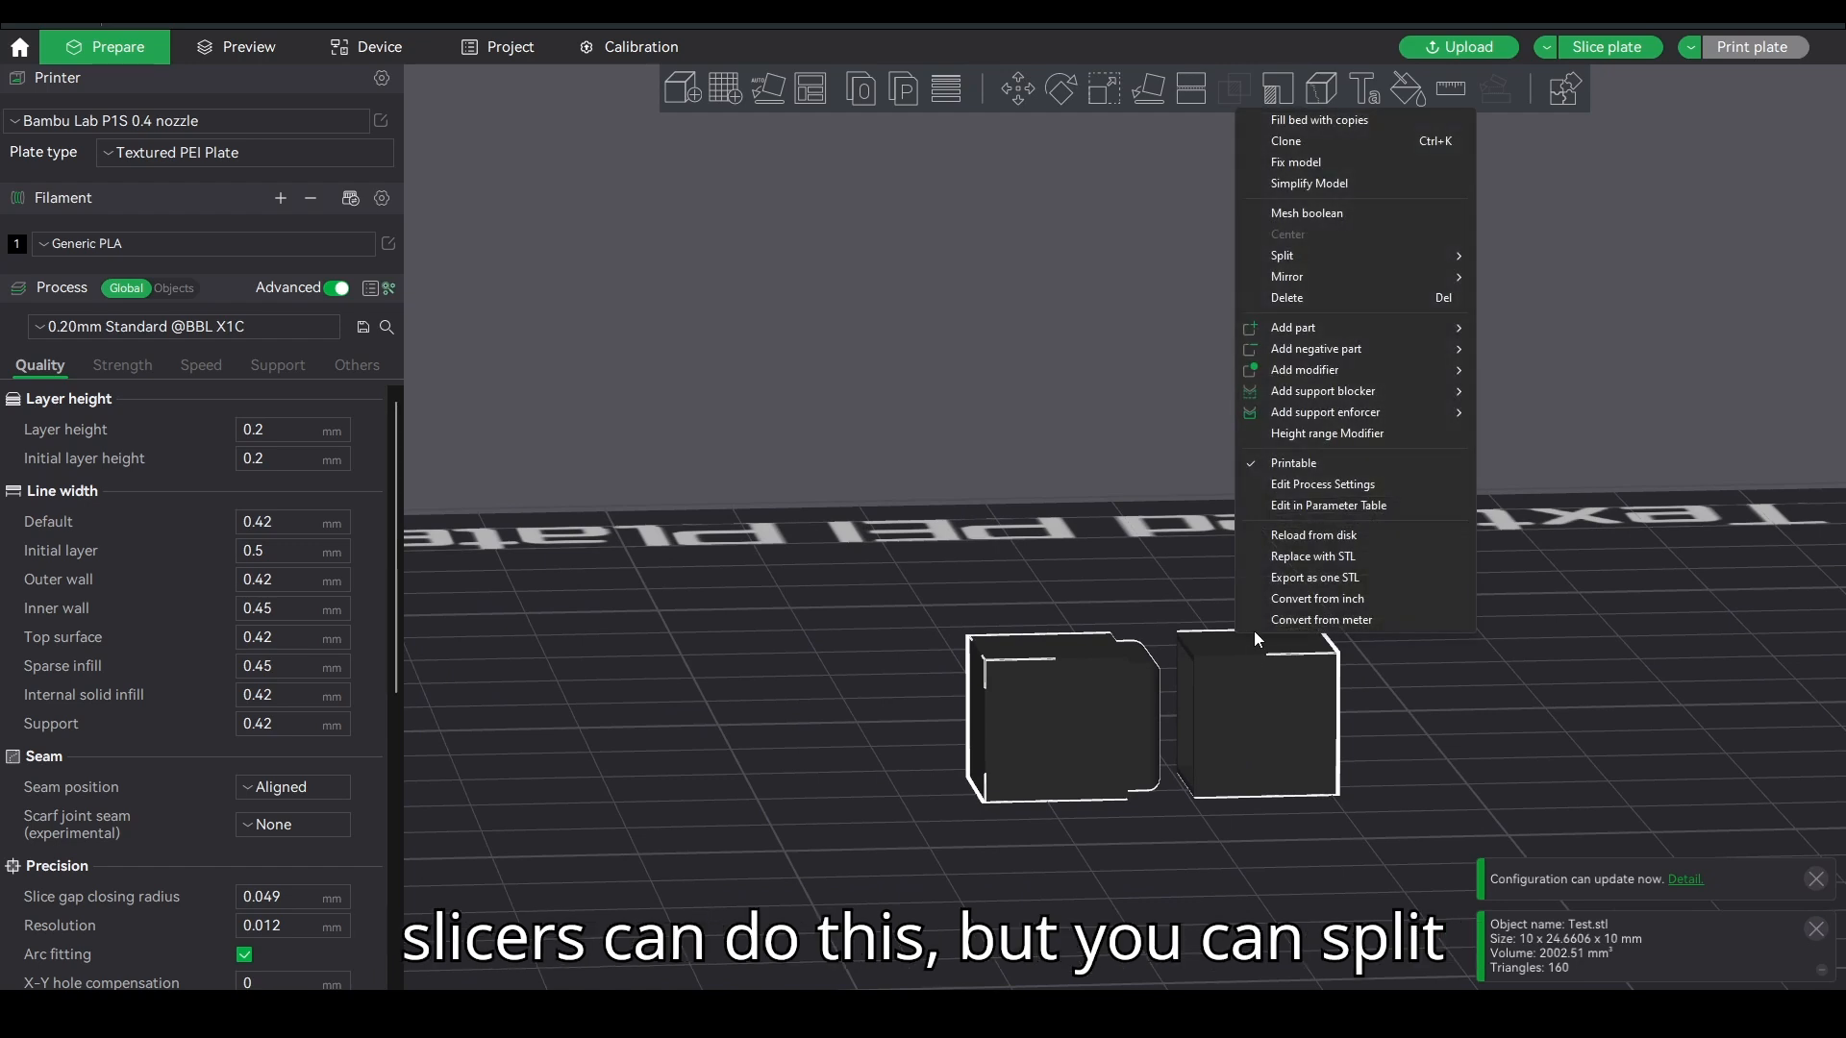
mouse_move(1318, 258)
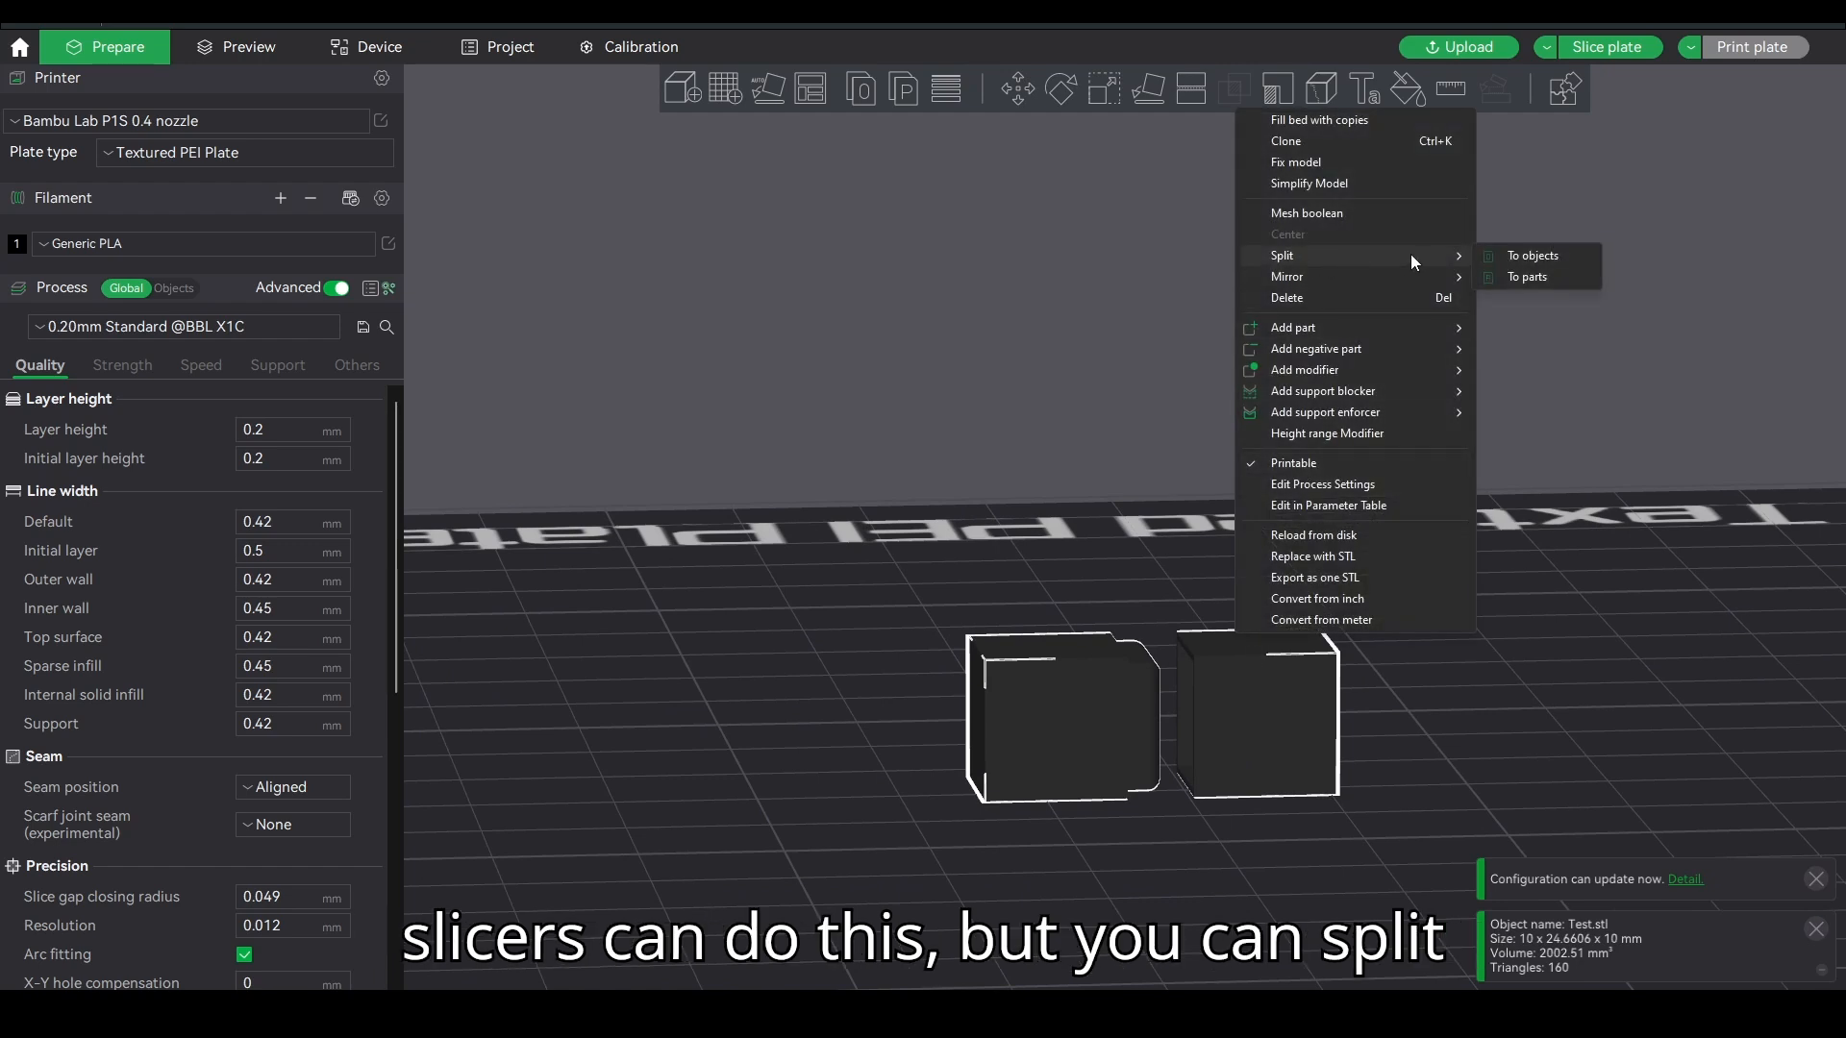
left_click(1505, 252)
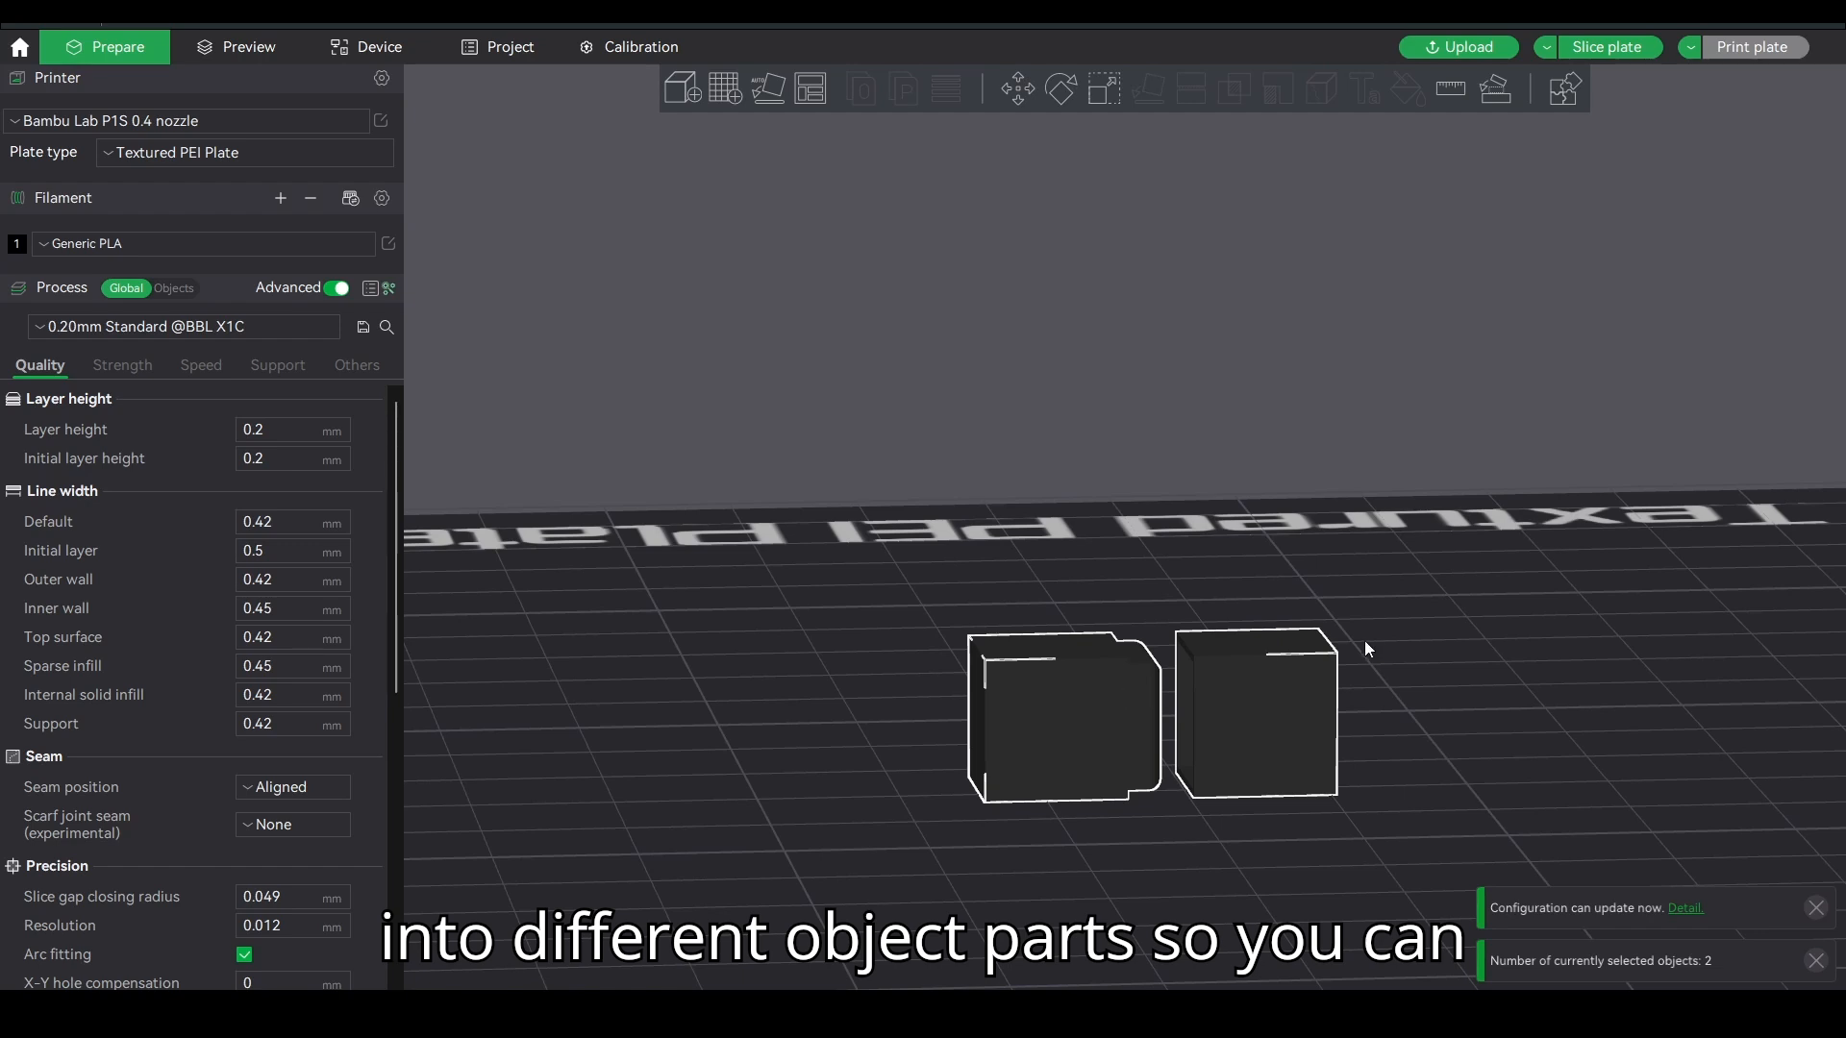
left_click(1214, 458)
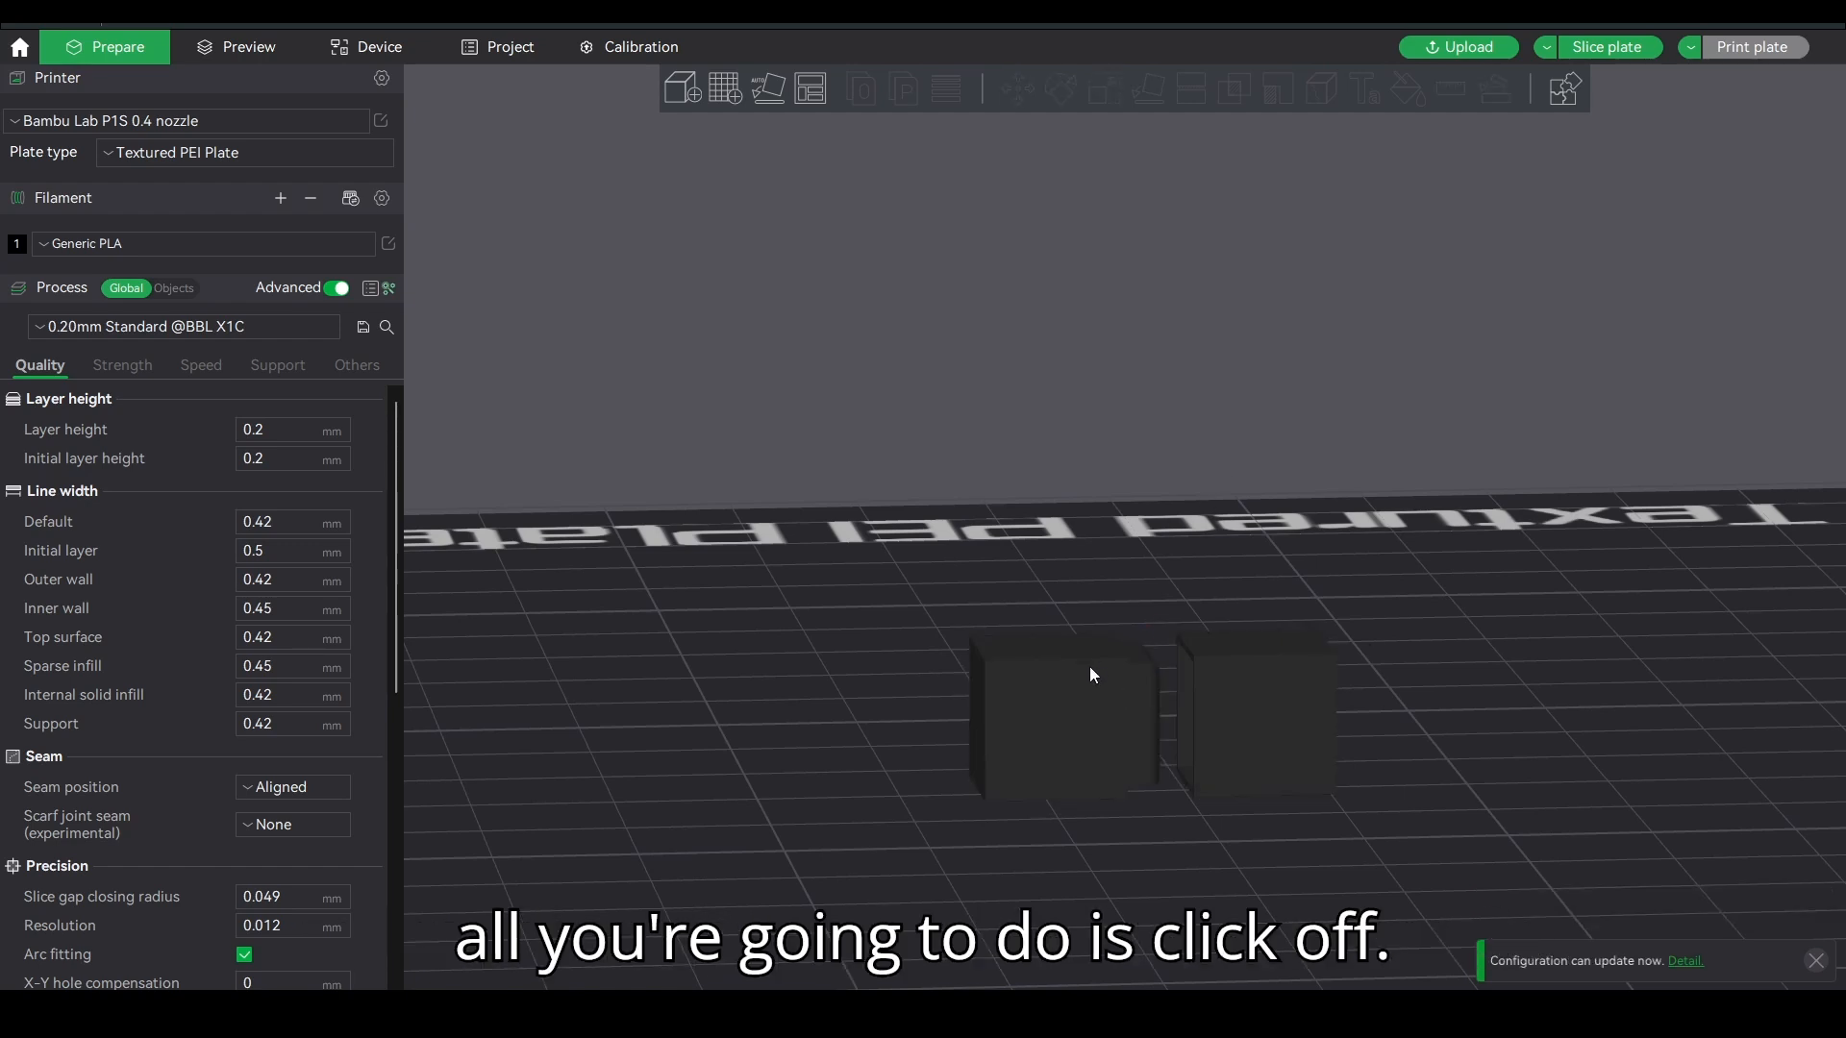
Step: Select both joint parts and scale them uniformly to 400%
left_click(1096, 670)
left_click(1224, 677, "ctrl")
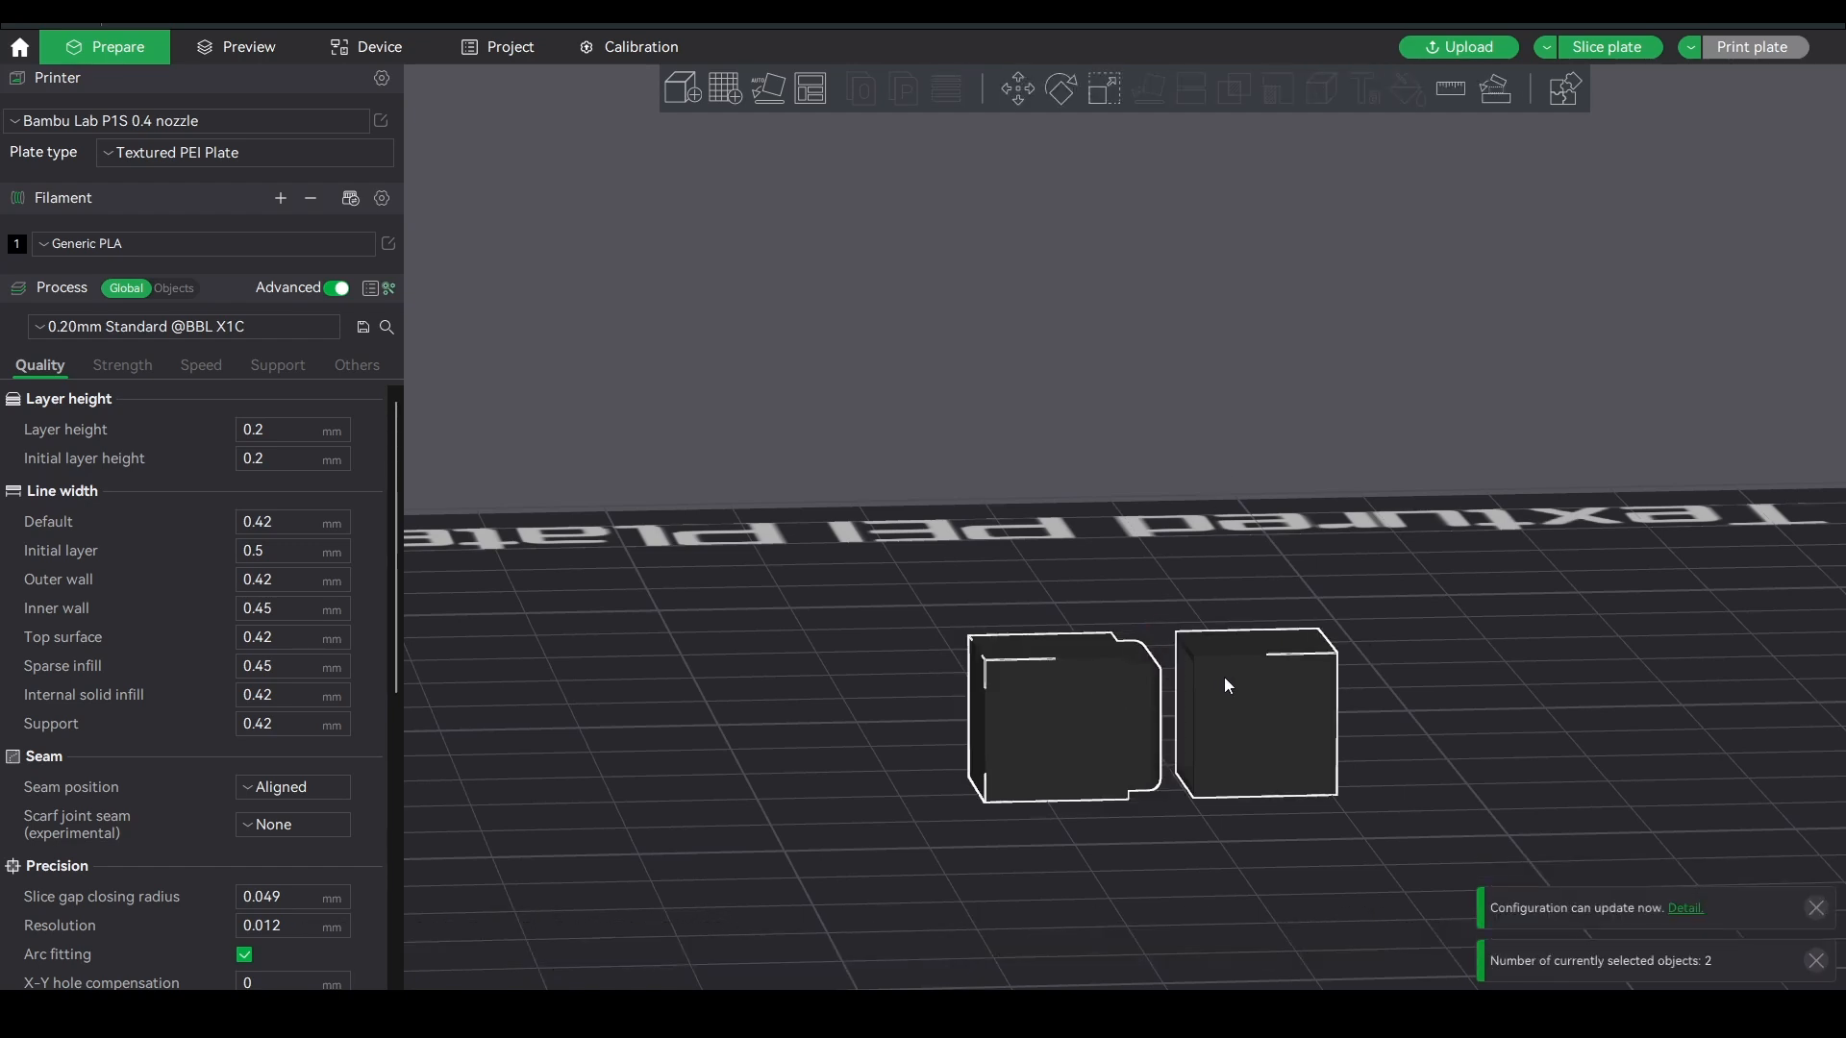
left_click(1097, 88)
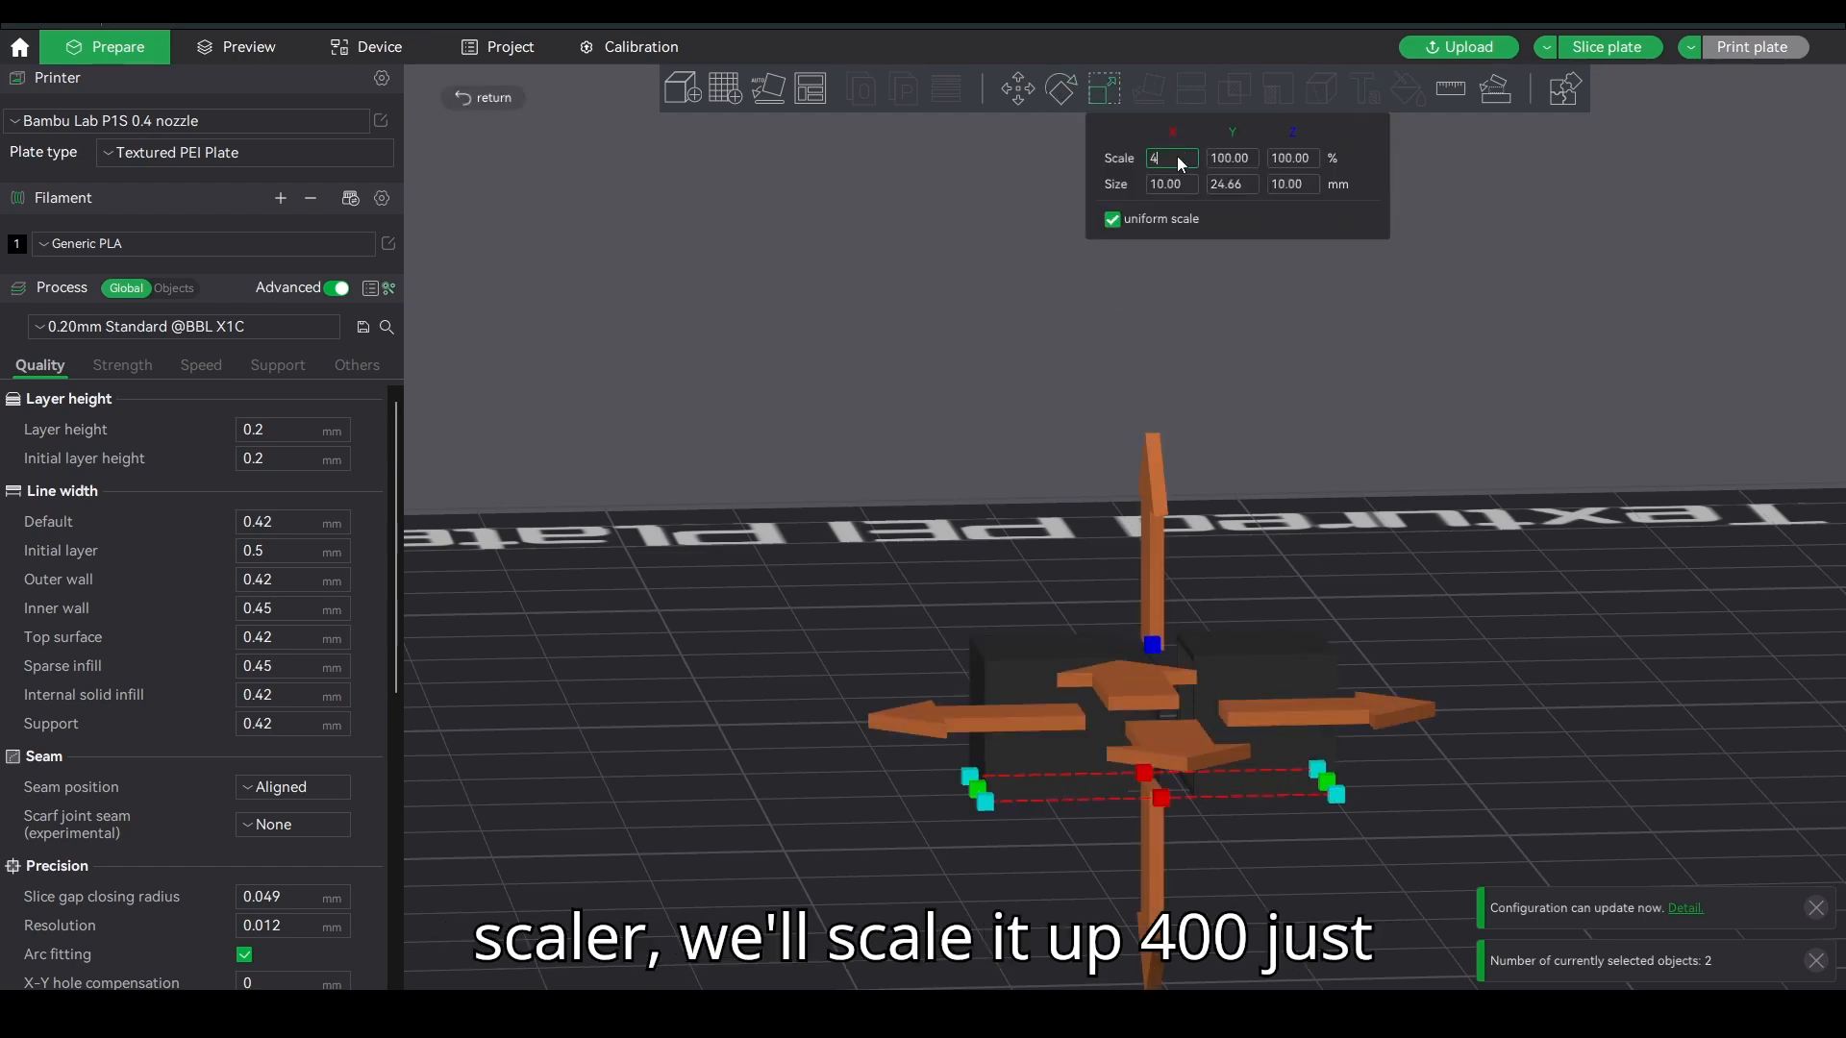
key("Return")
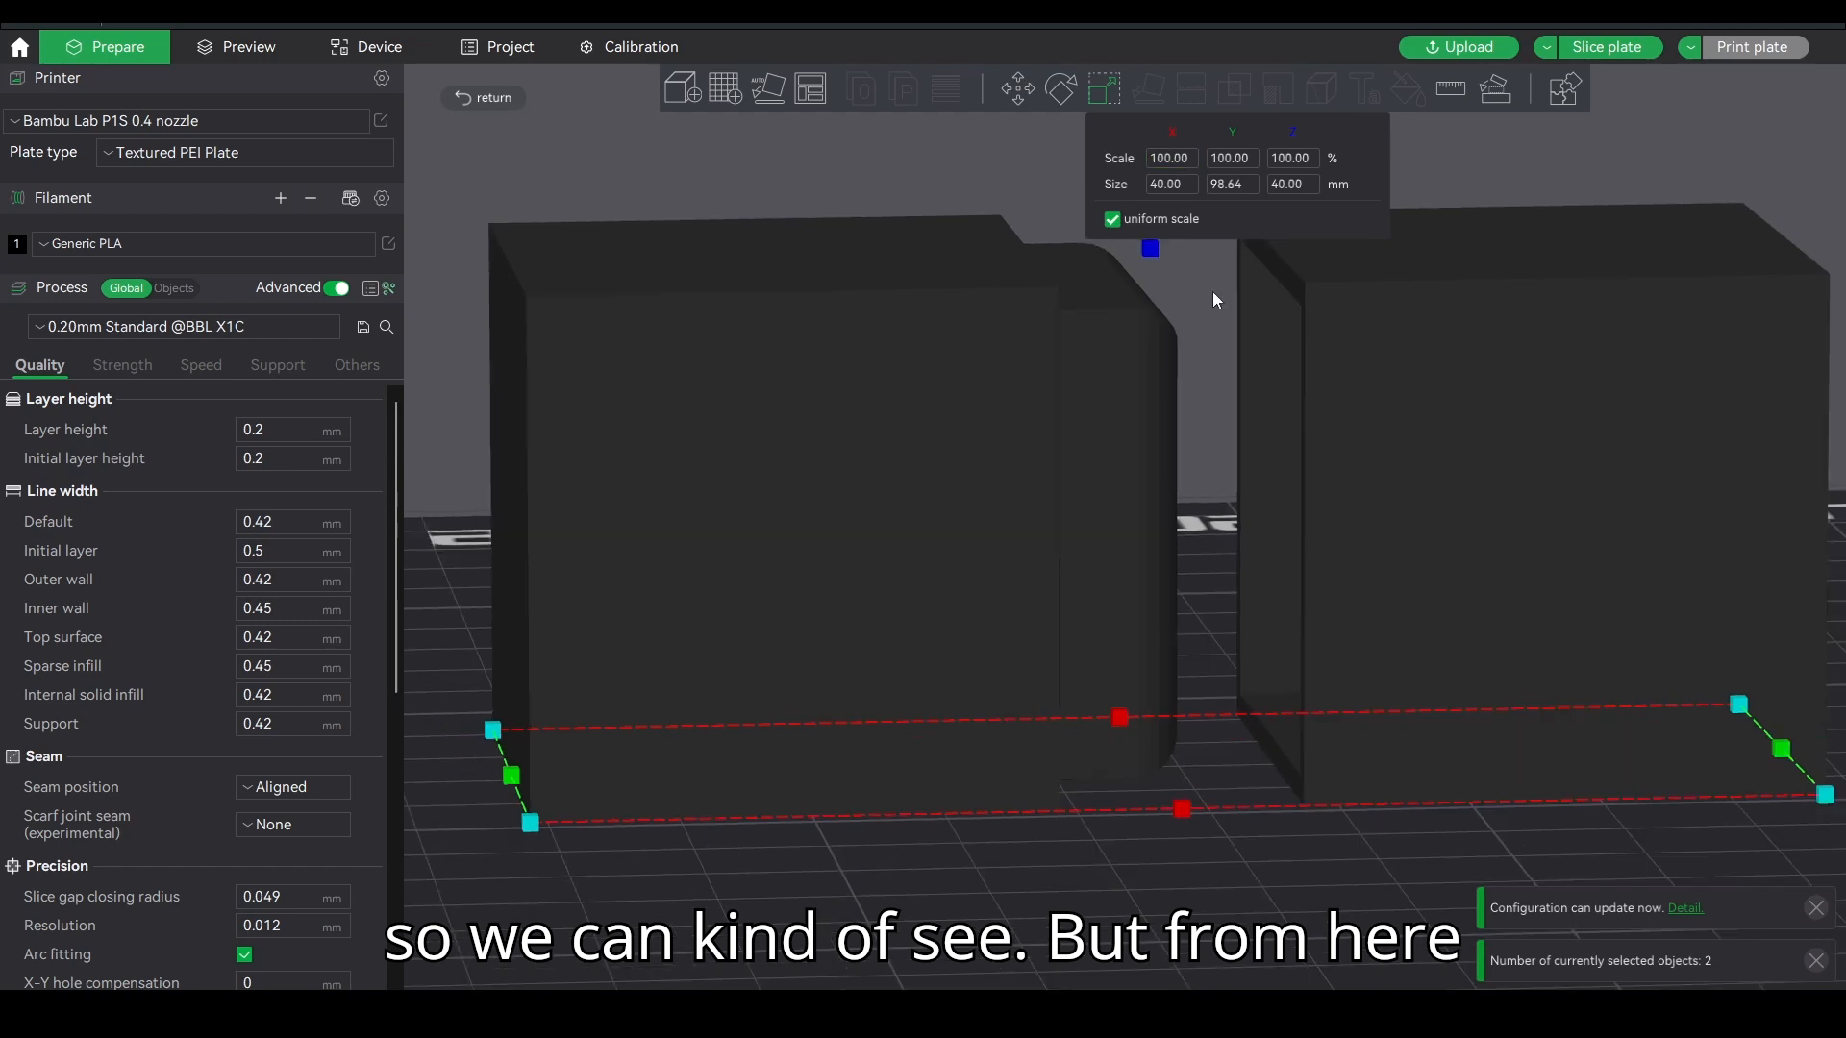
scroll(1057, 288, "down", 1)
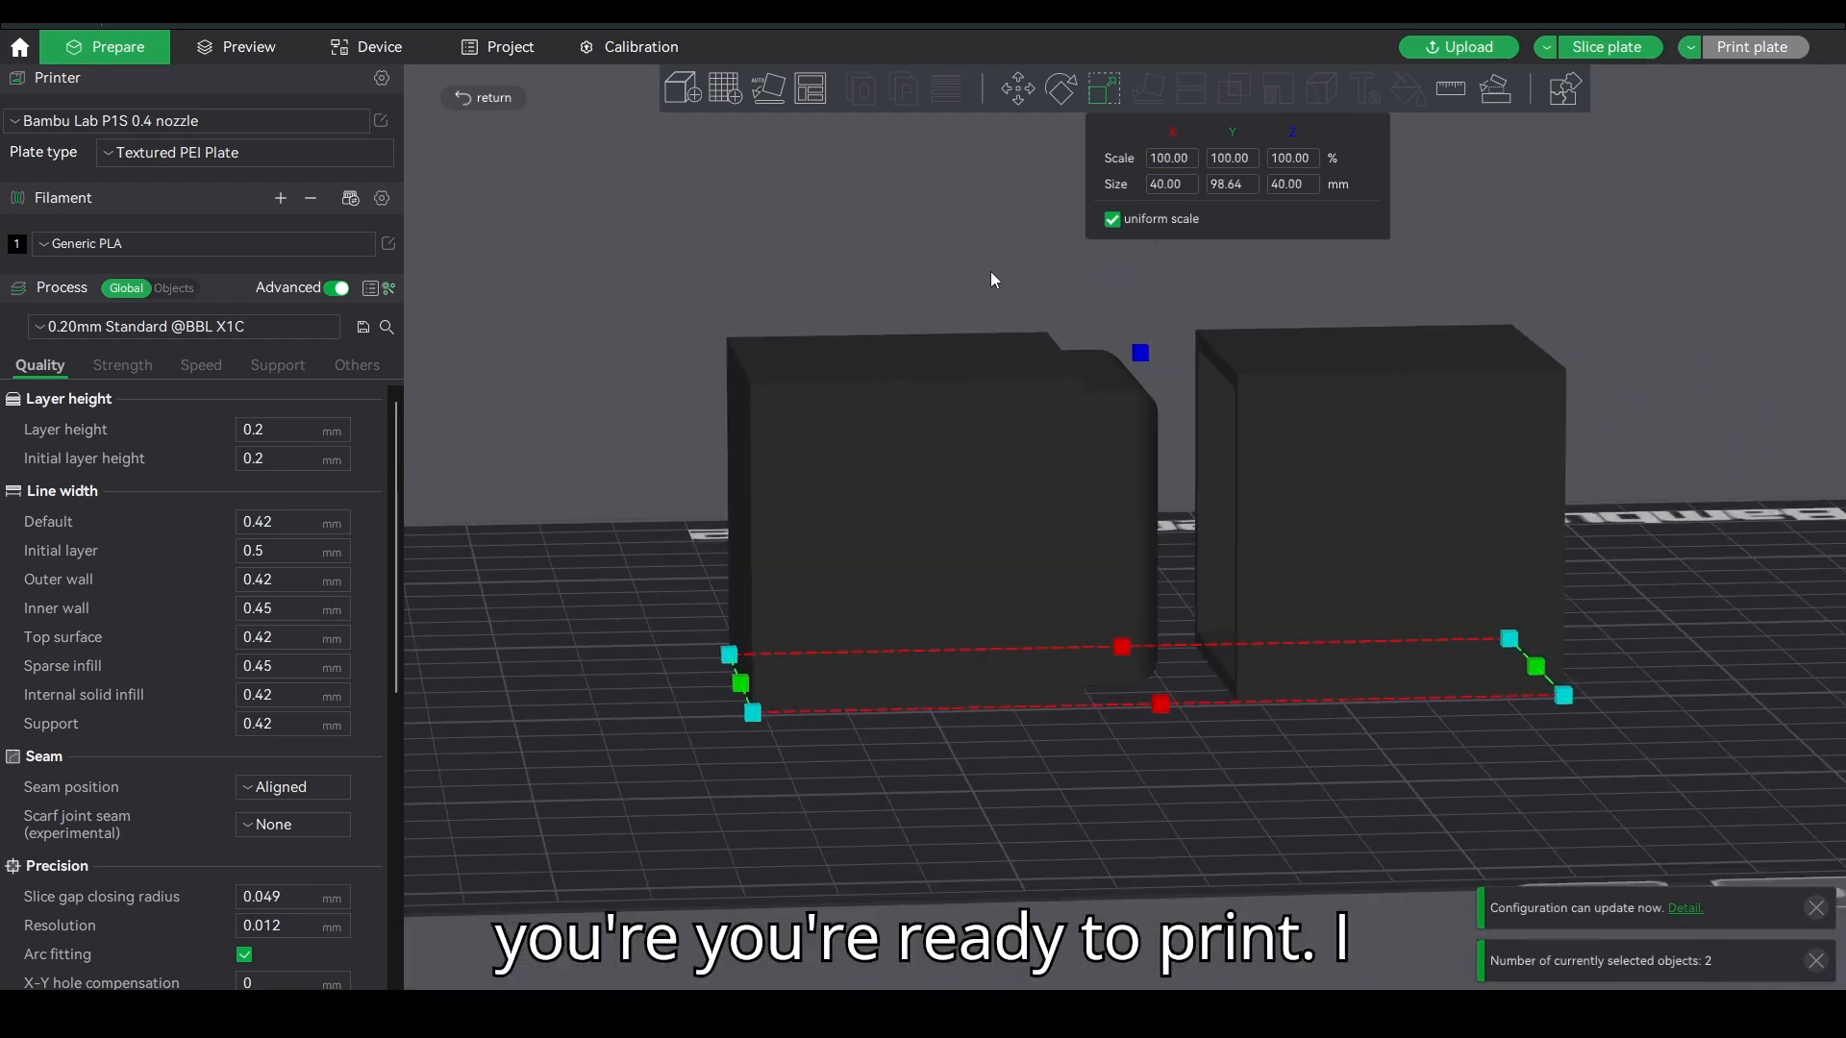
Step: Select only the key part and move it along Y toward the socket part, to about Y 110.06 mm
left_click(992, 274)
left_click_drag(1098, 262, 1138, 271)
left_click(1076, 371)
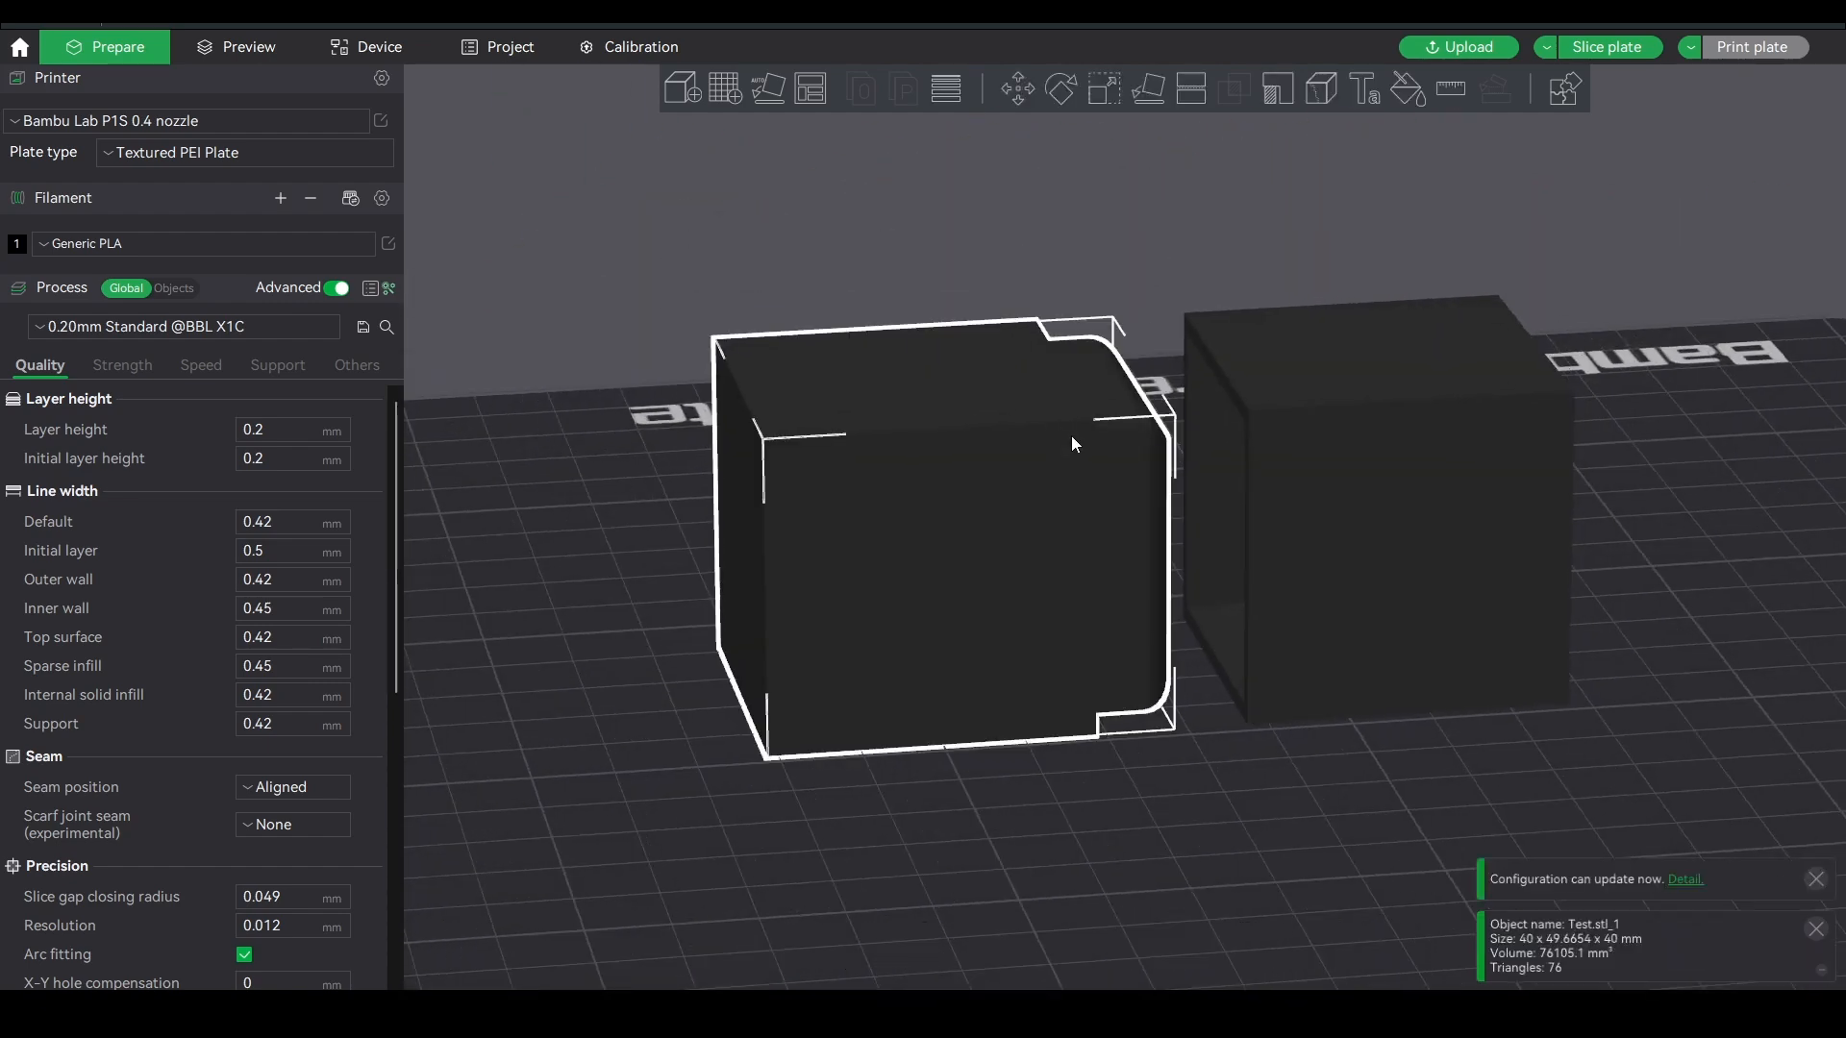
left_click(1017, 88)
mouse_move(1165, 529)
left_mouse_down()
mouse_move(1314, 499)
mouse_move(1182, 510)
left_mouse_up()
mouse_move(1169, 256)
left_mouse_down()
mouse_move(1116, 250)
mouse_move(1163, 252)
left_mouse_up()
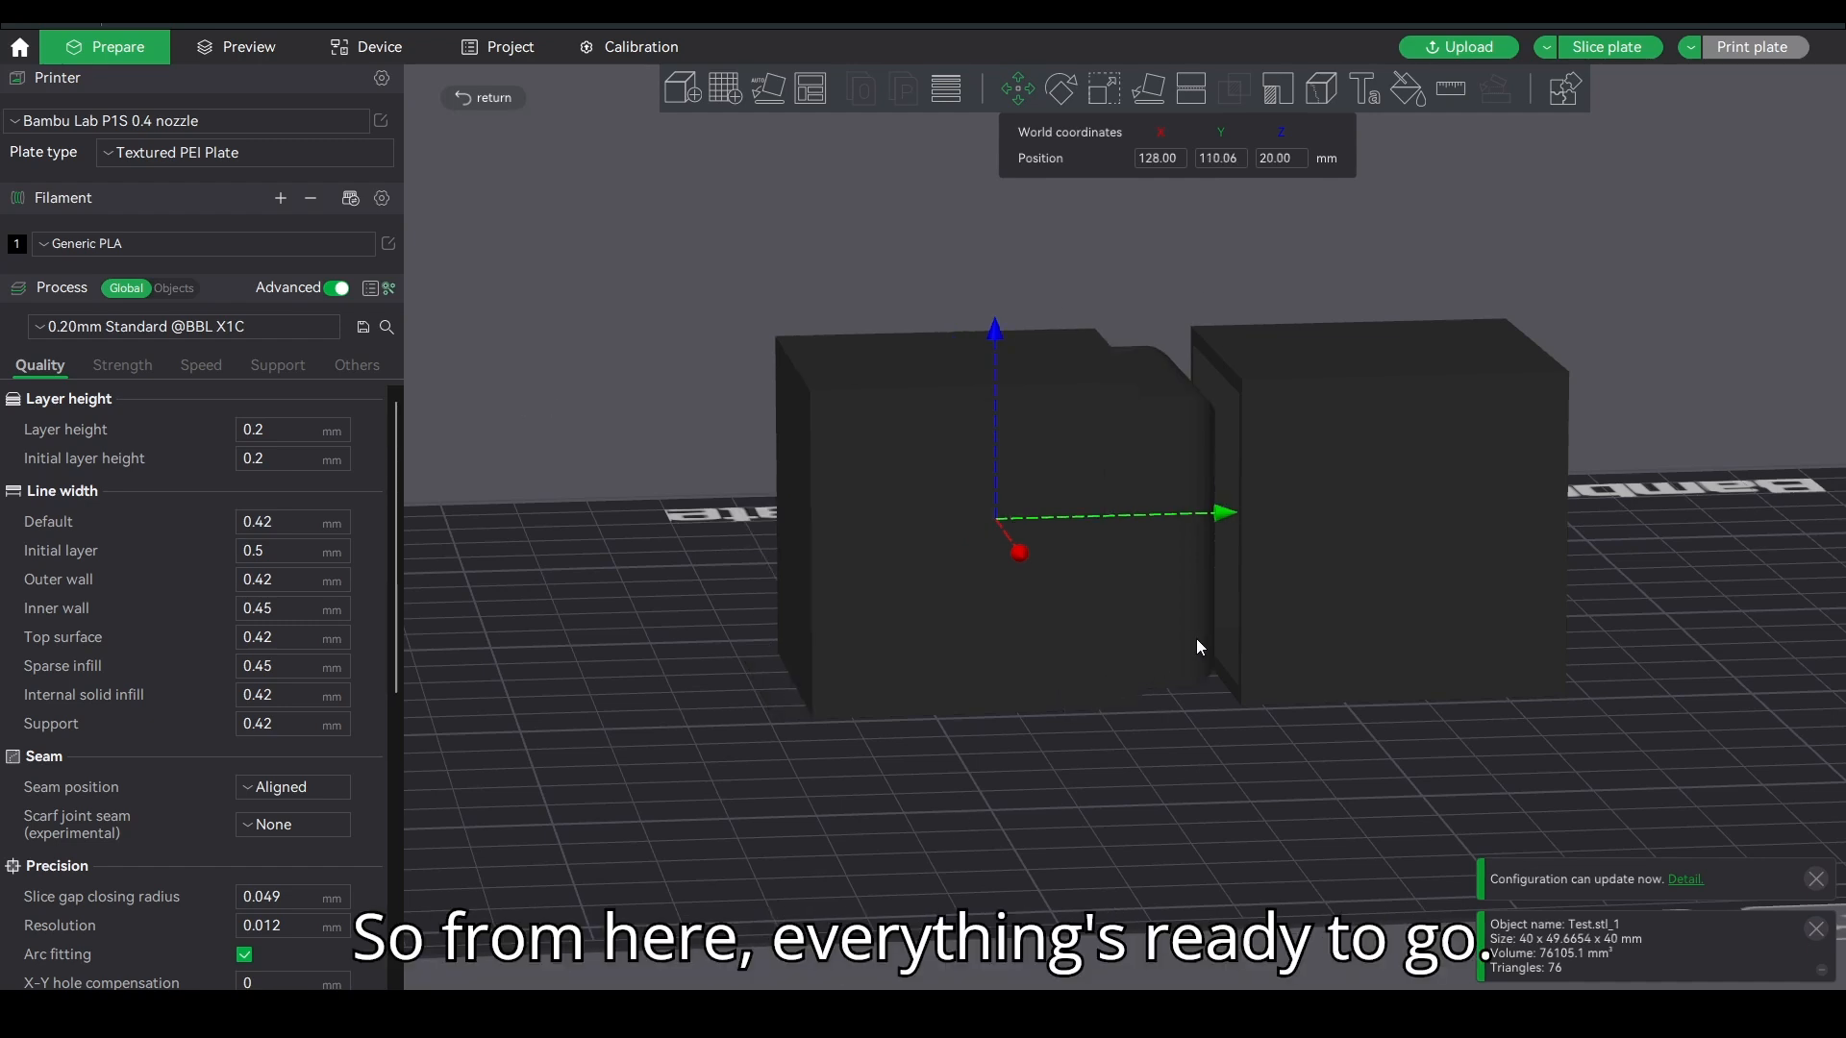
Step: Test the fit by sliding the key part into the socket to Y 122.00 mm and pulling it back out to Y 106.18 mm
mouse_move(1224, 515)
left_mouse_down()
mouse_move(1318, 517)
mouse_move(1088, 529)
mouse_move(1313, 516)
mouse_move(1159, 530)
mouse_move(1311, 514)
mouse_move(1190, 520)
left_mouse_up()
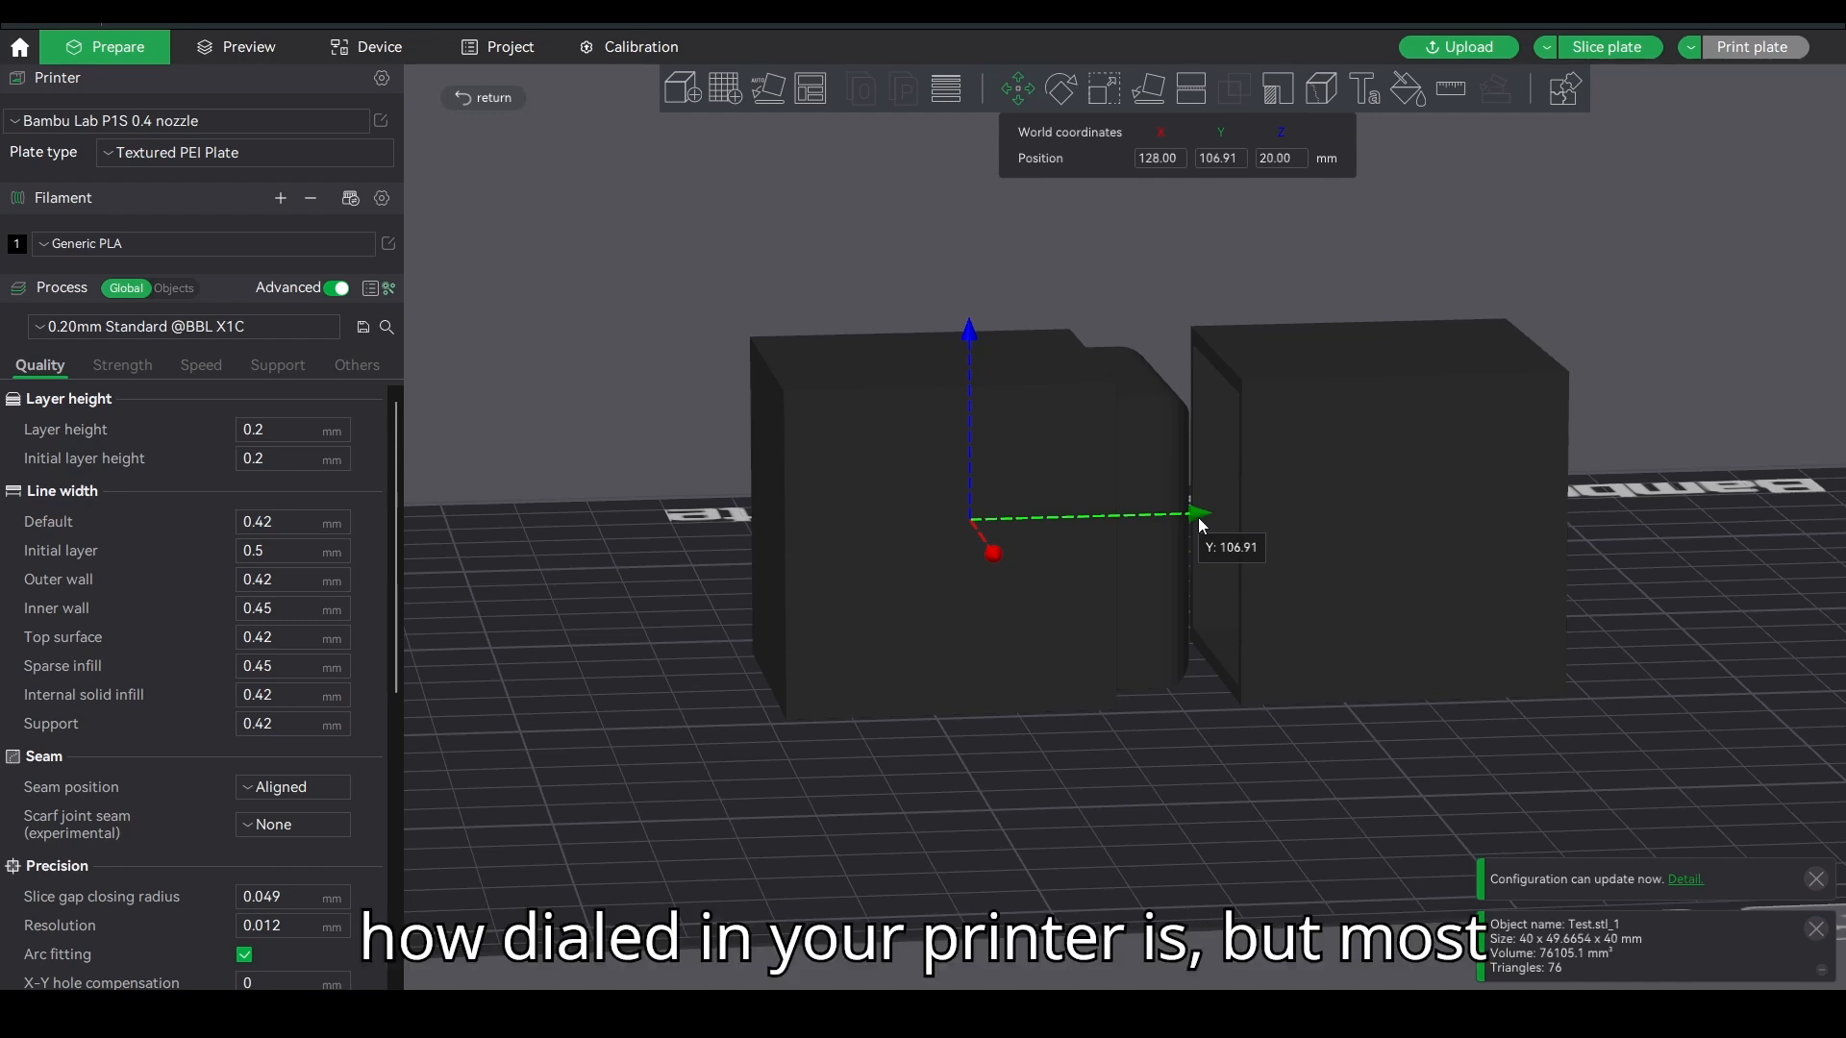
left_click_drag(1197, 517, 1318, 512)
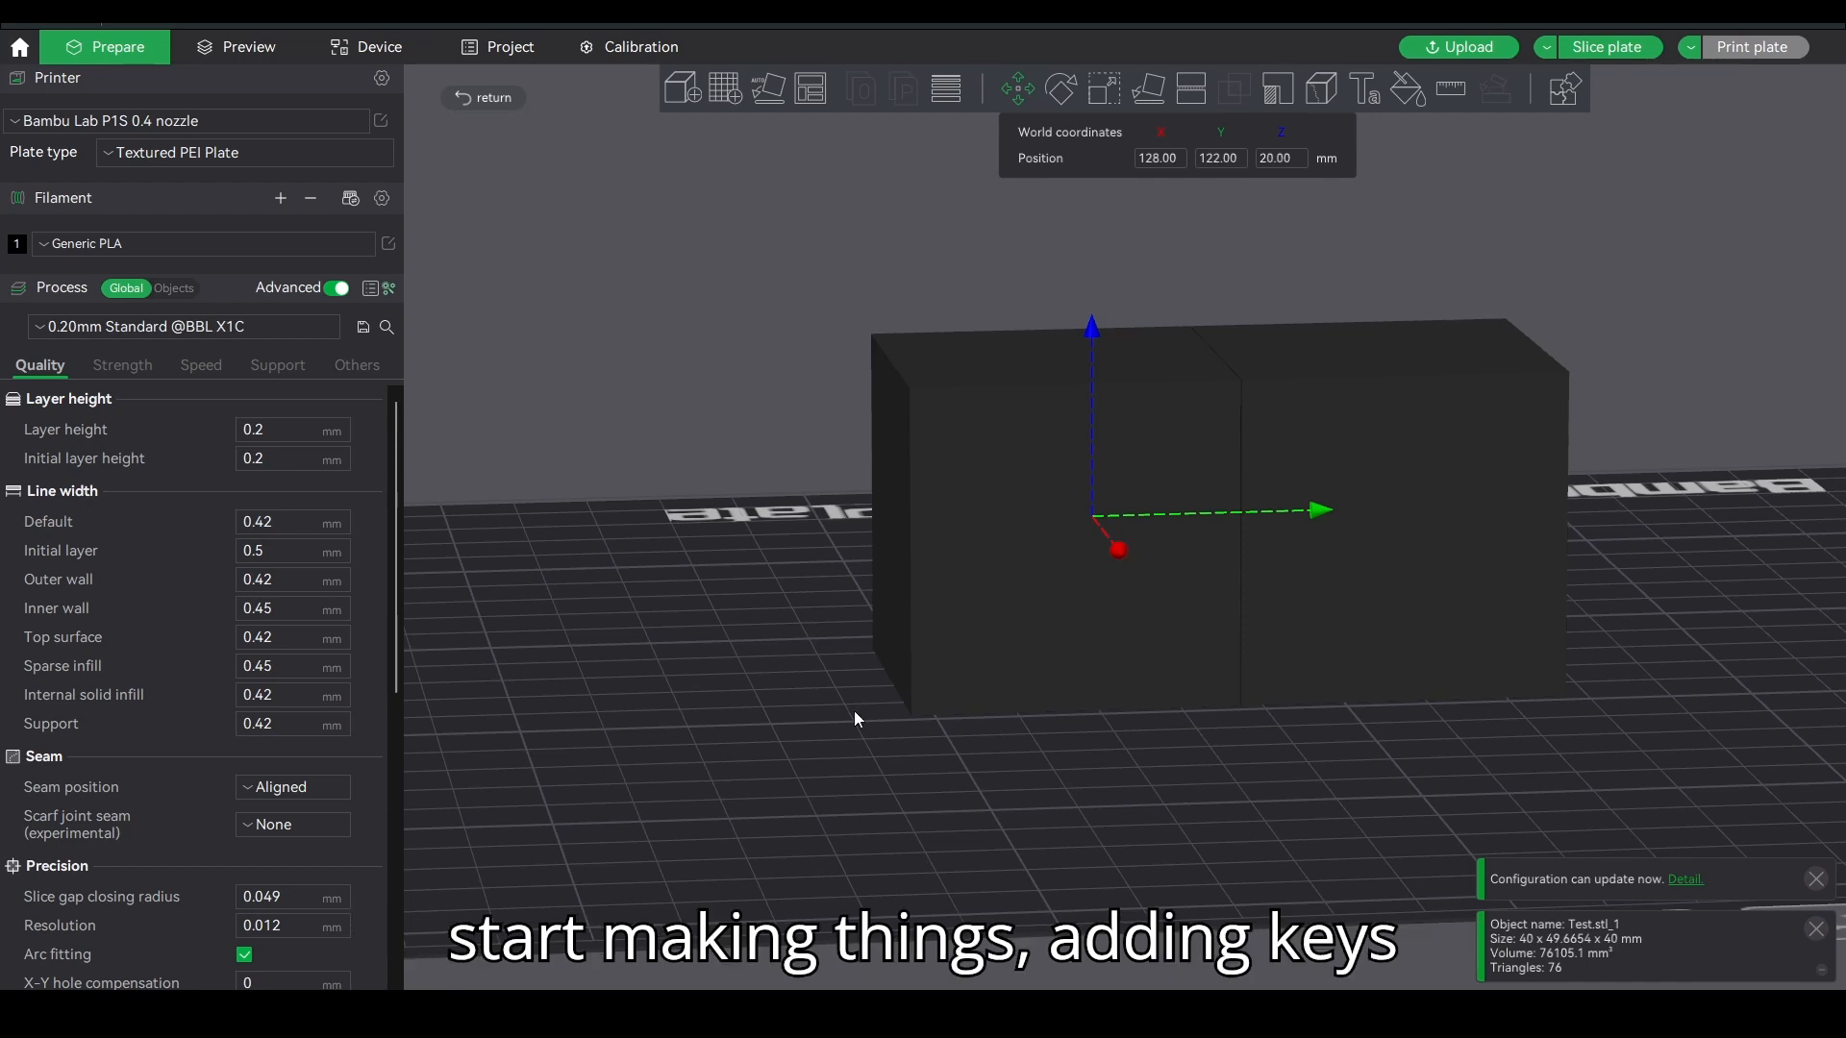
left_click_drag(1315, 515, 1211, 527)
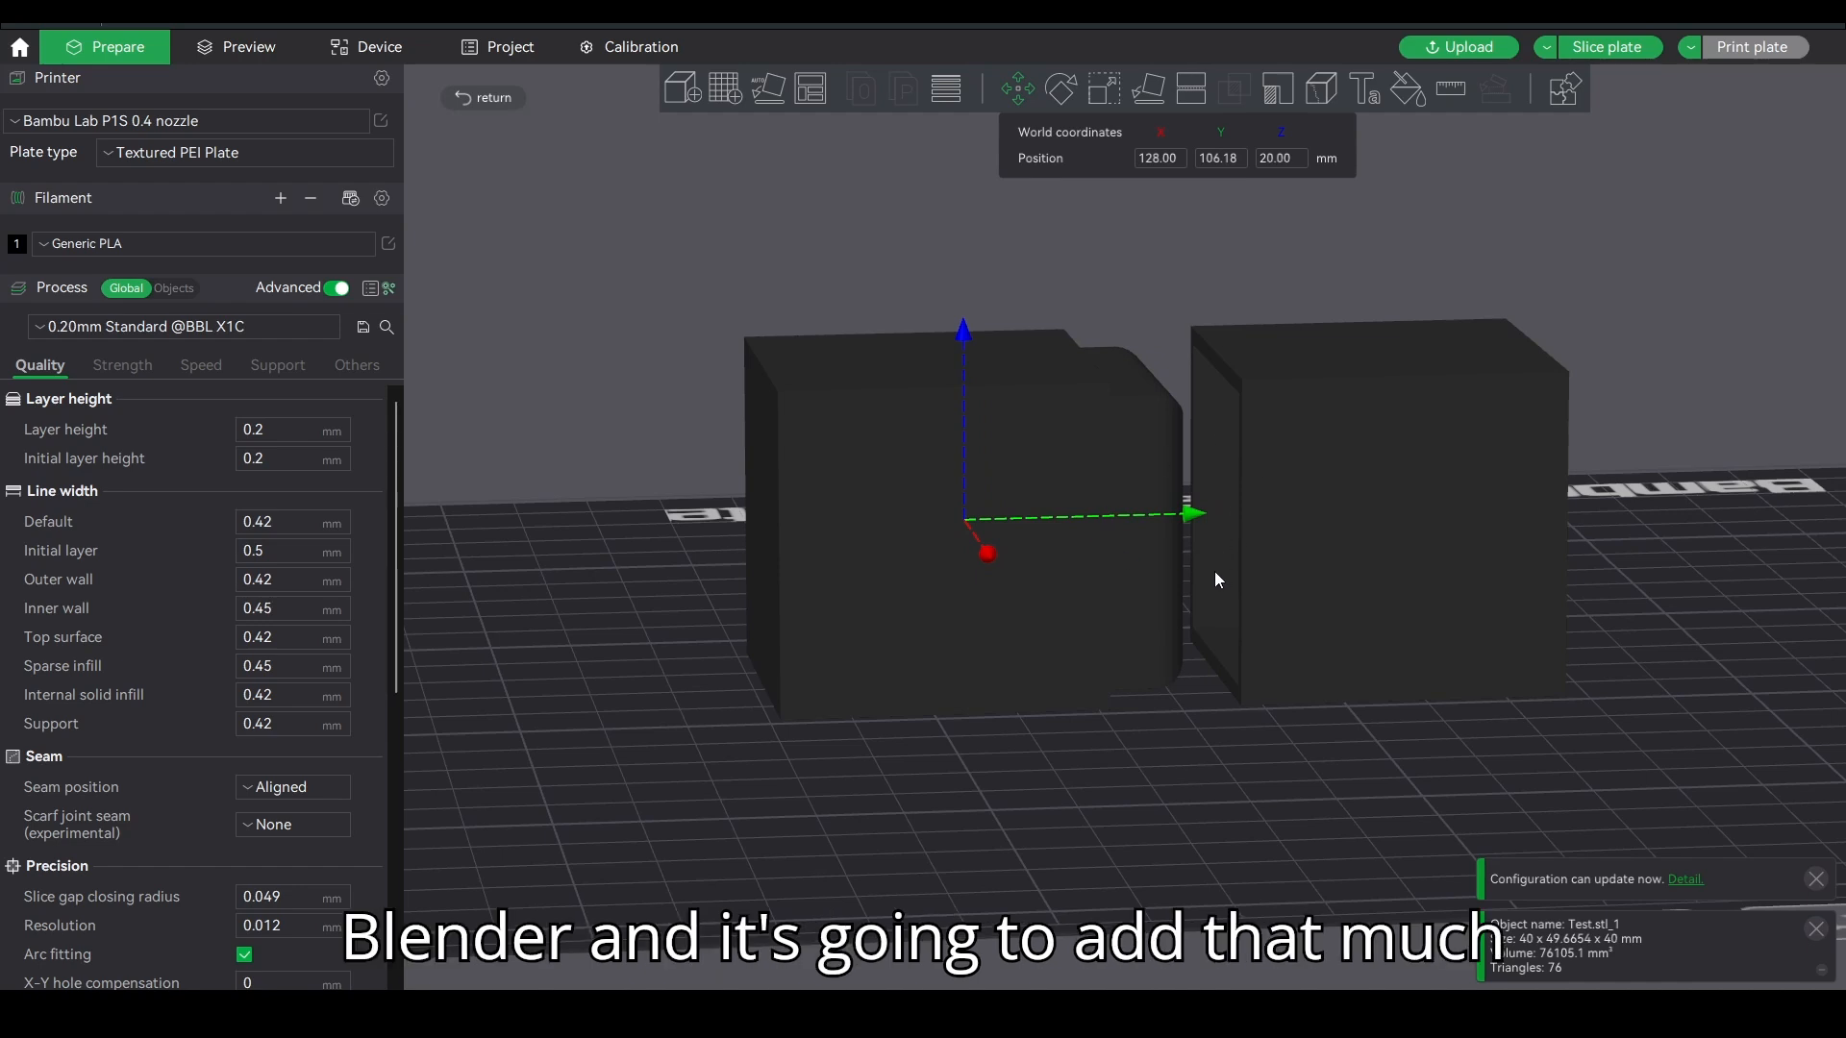